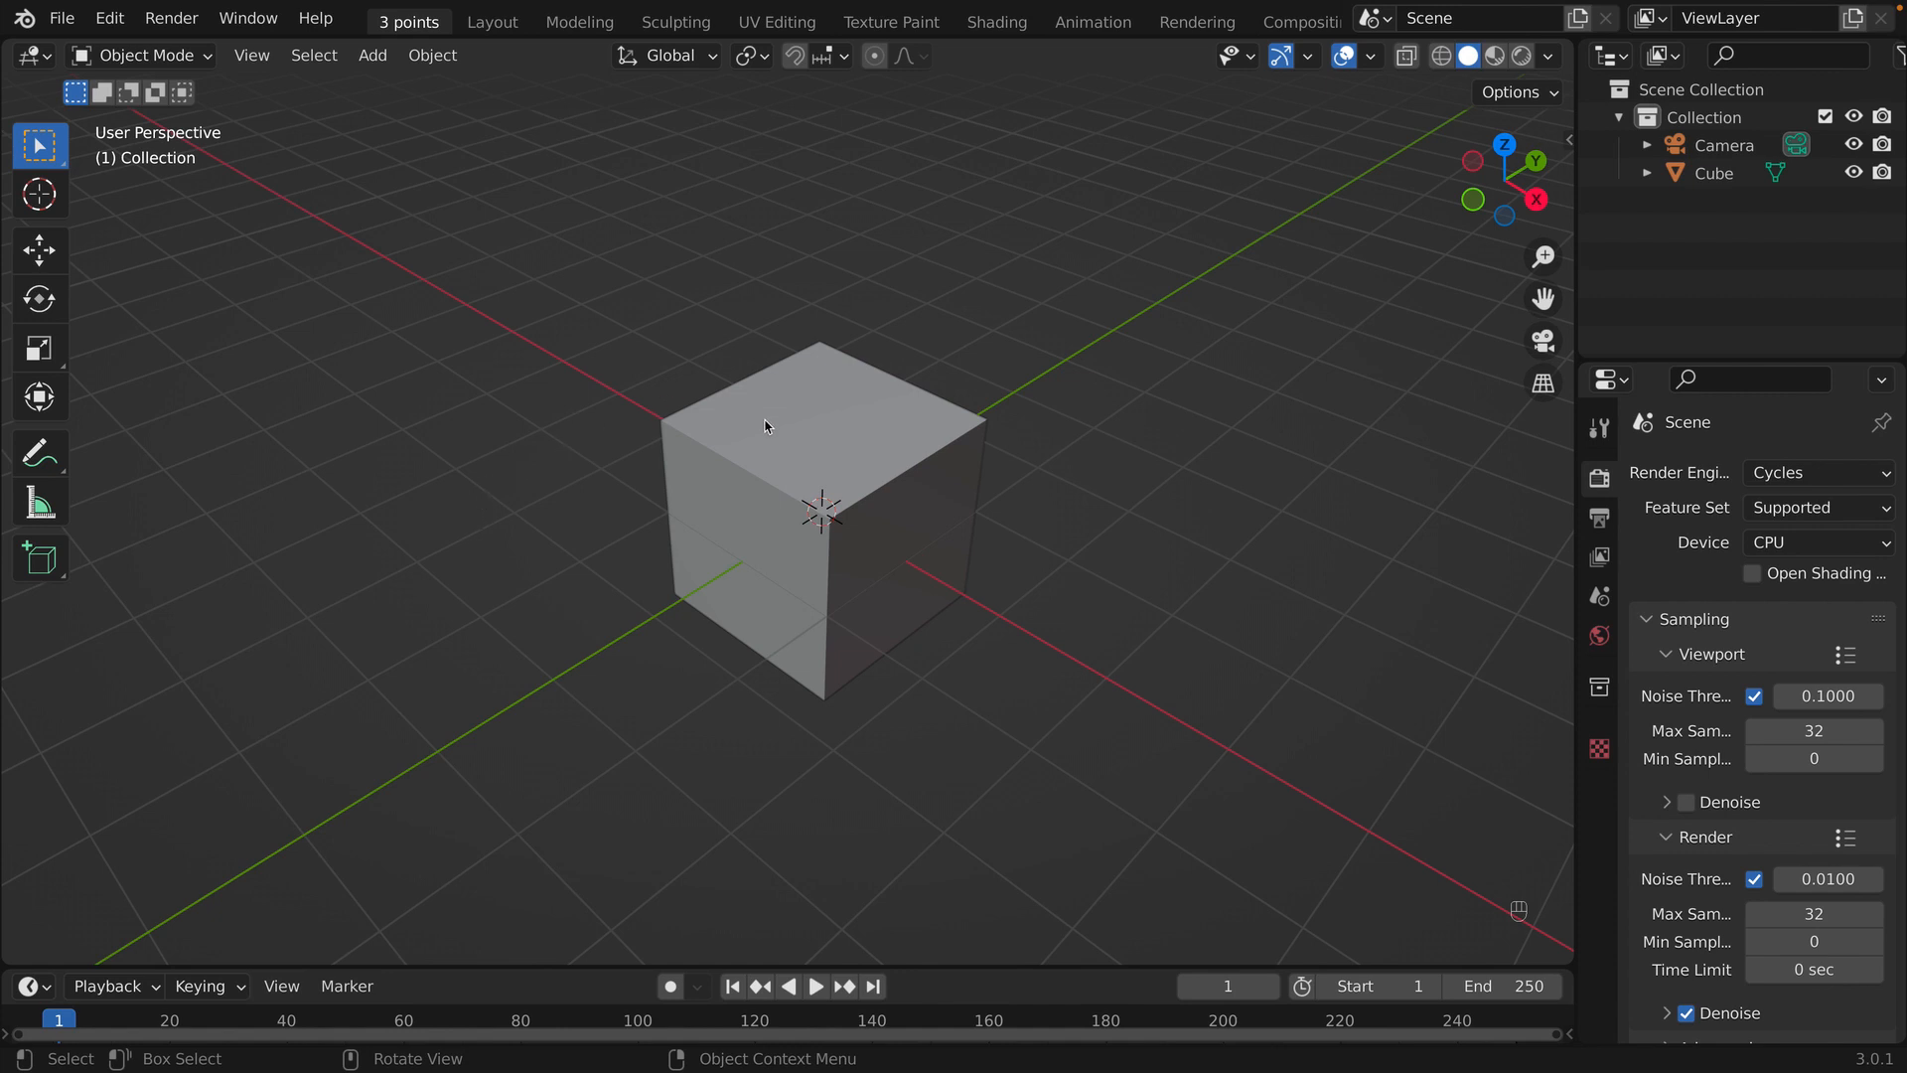
- Select the cube and switch it to Edit Mode
{"action": "left_click", "coordinate": [790, 493]}
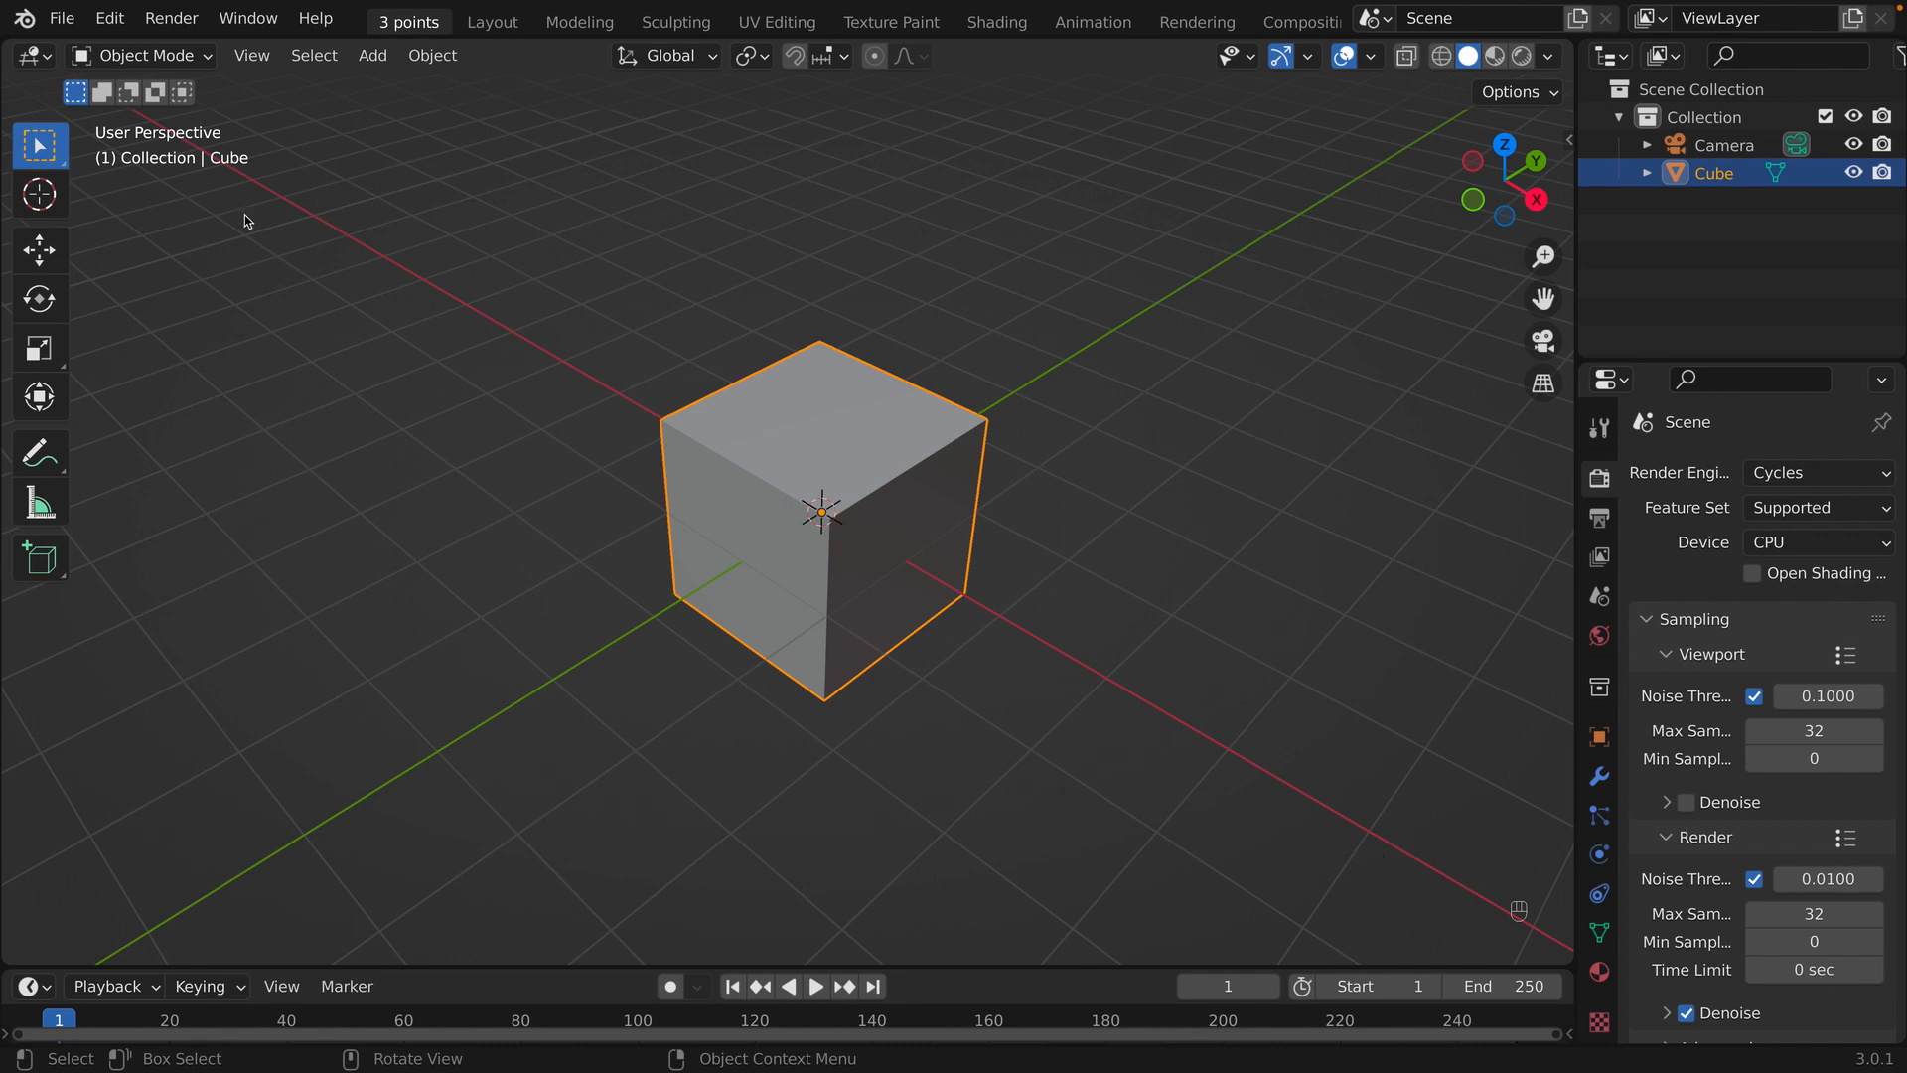
{"action": "left_click", "coordinate": [139, 57]}
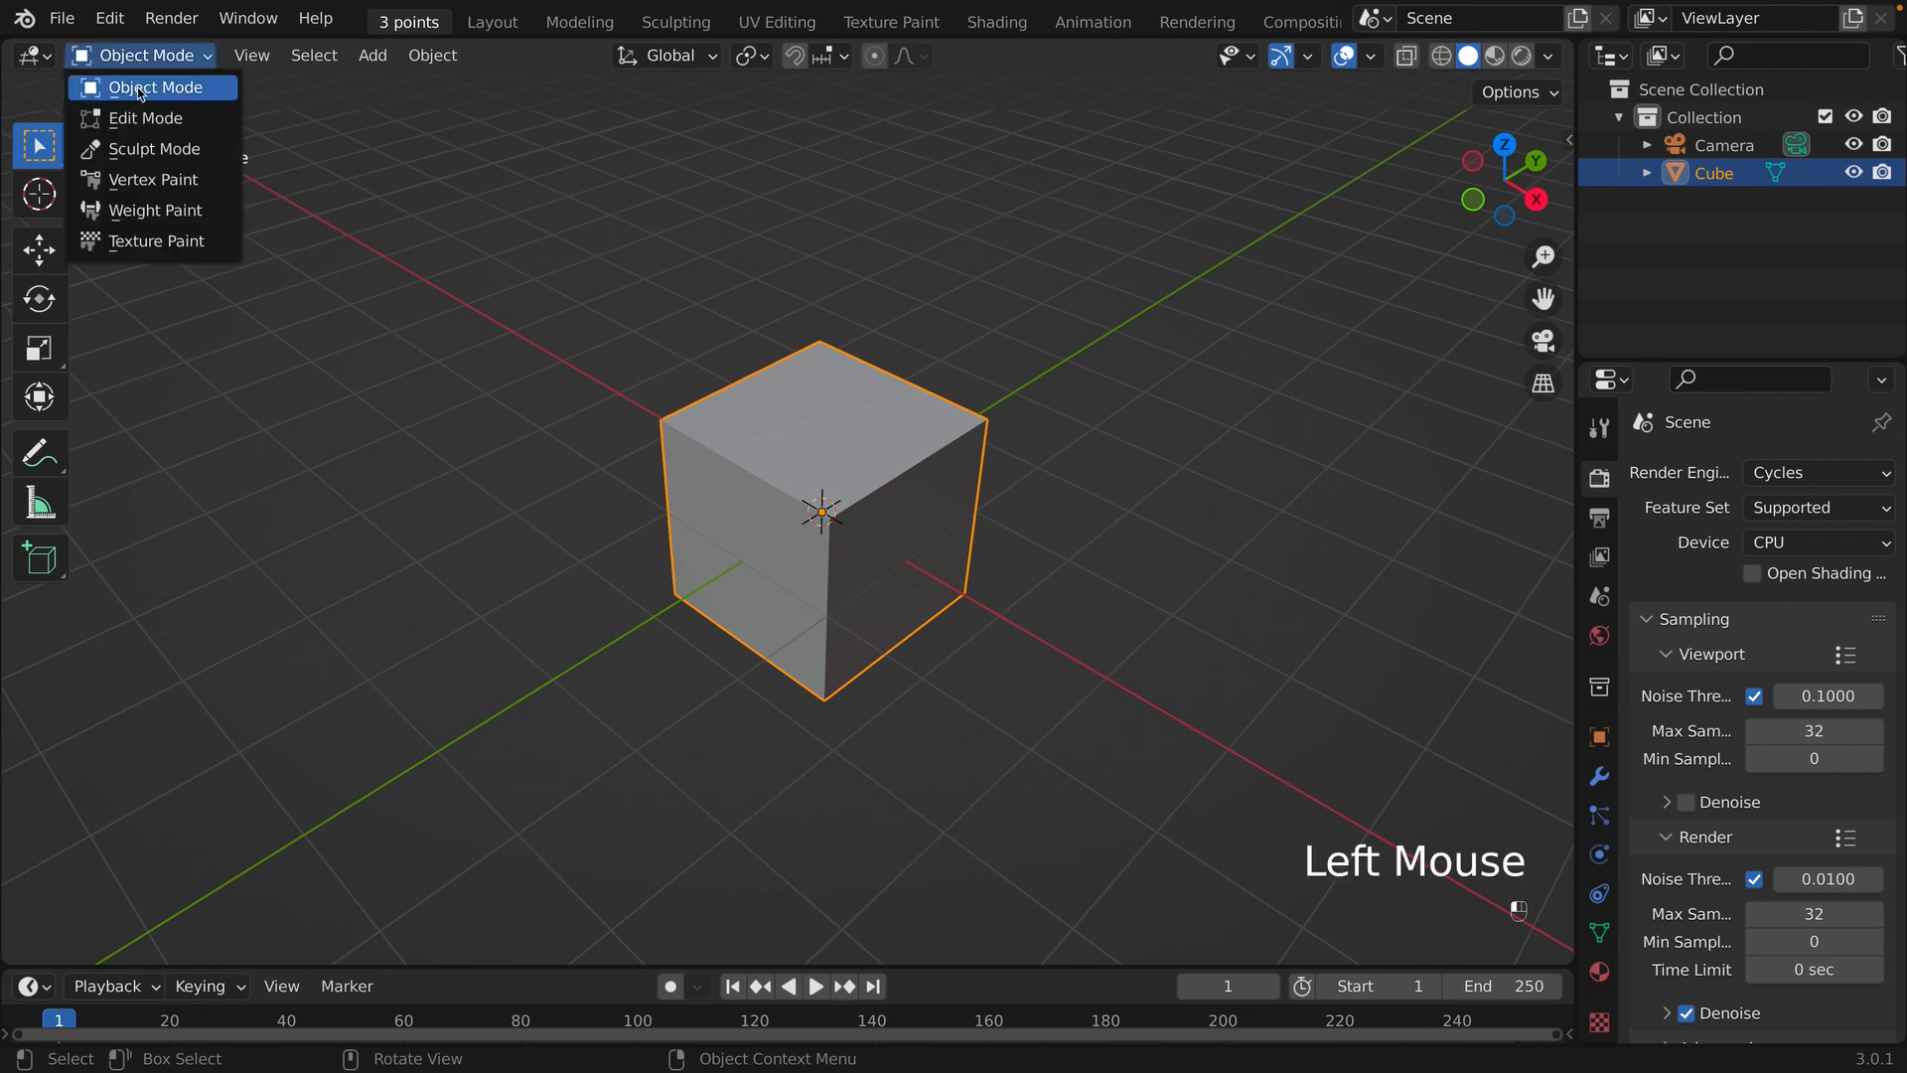
{"action": "left_click", "coordinate": [142, 120]}
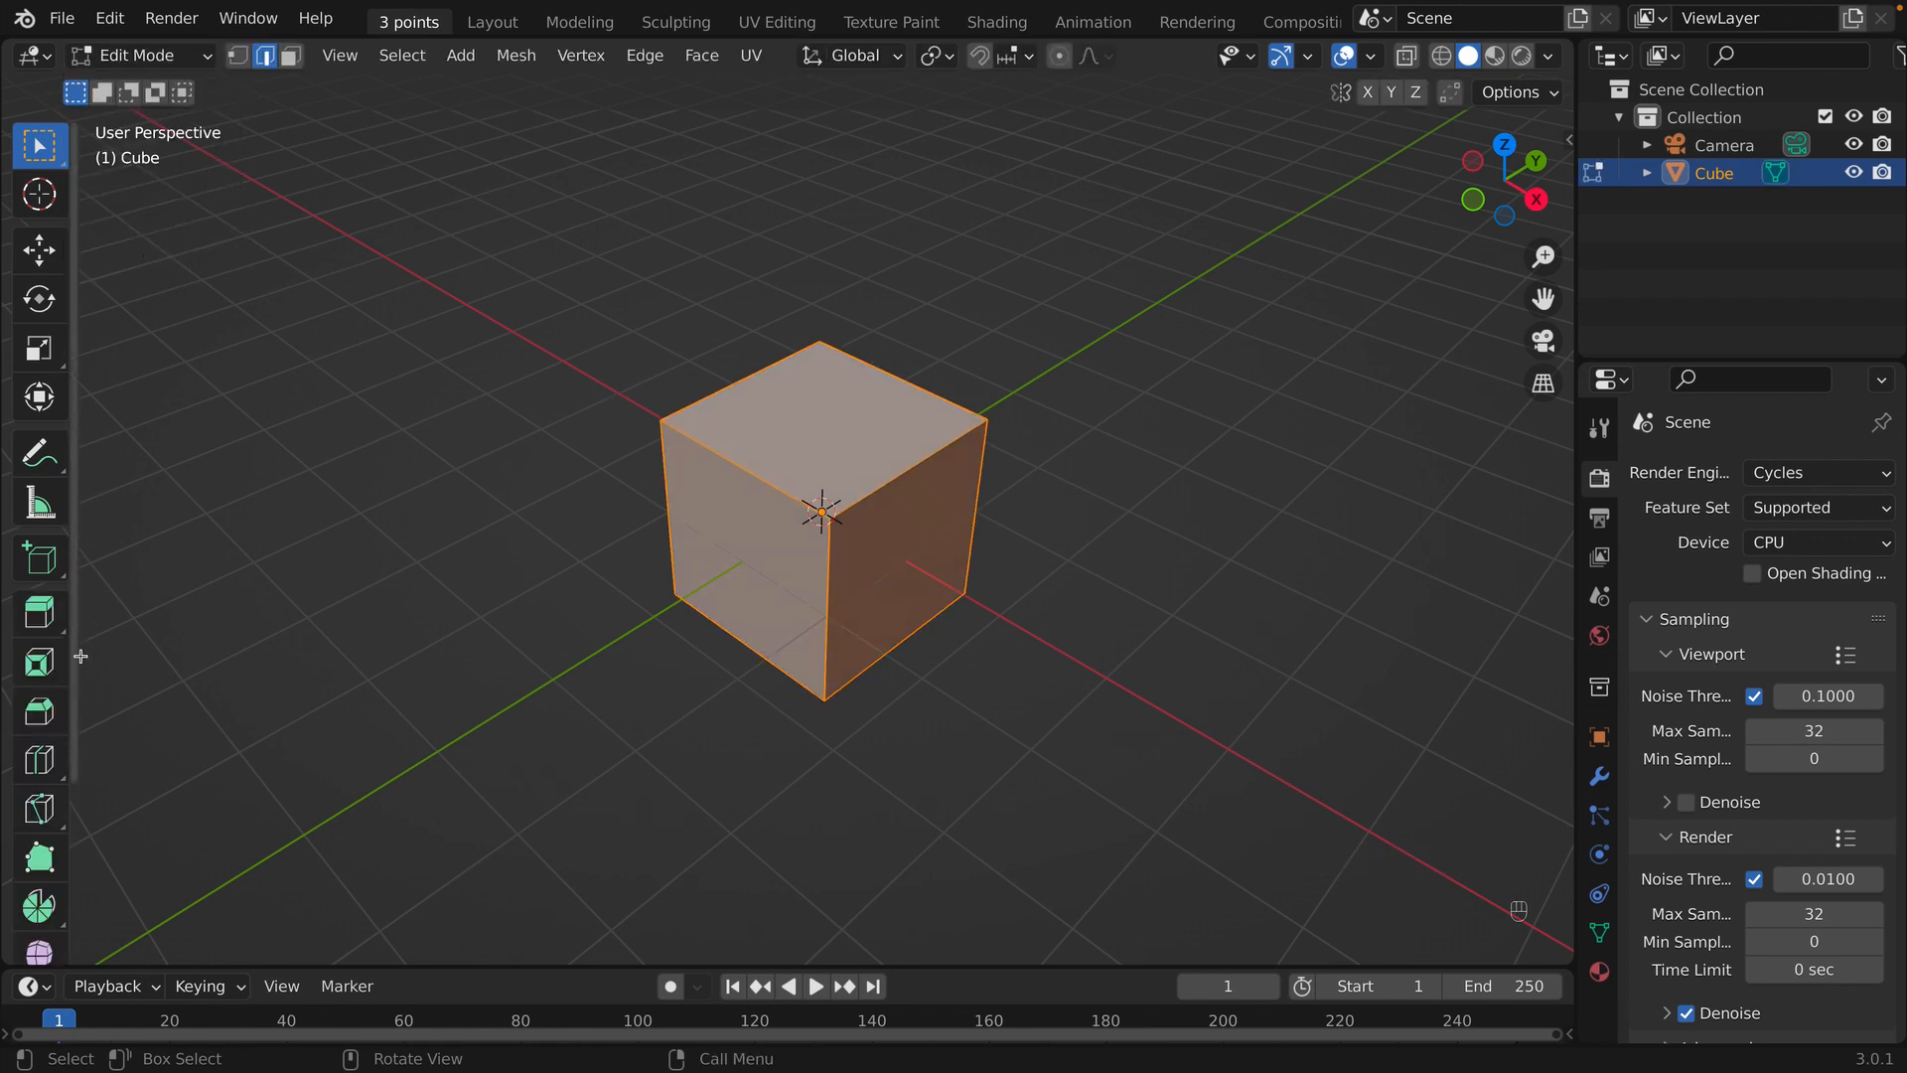
{"action": "scroll", "coordinate": [62, 665], "scroll_direction": "down", "scroll_amount": 9}
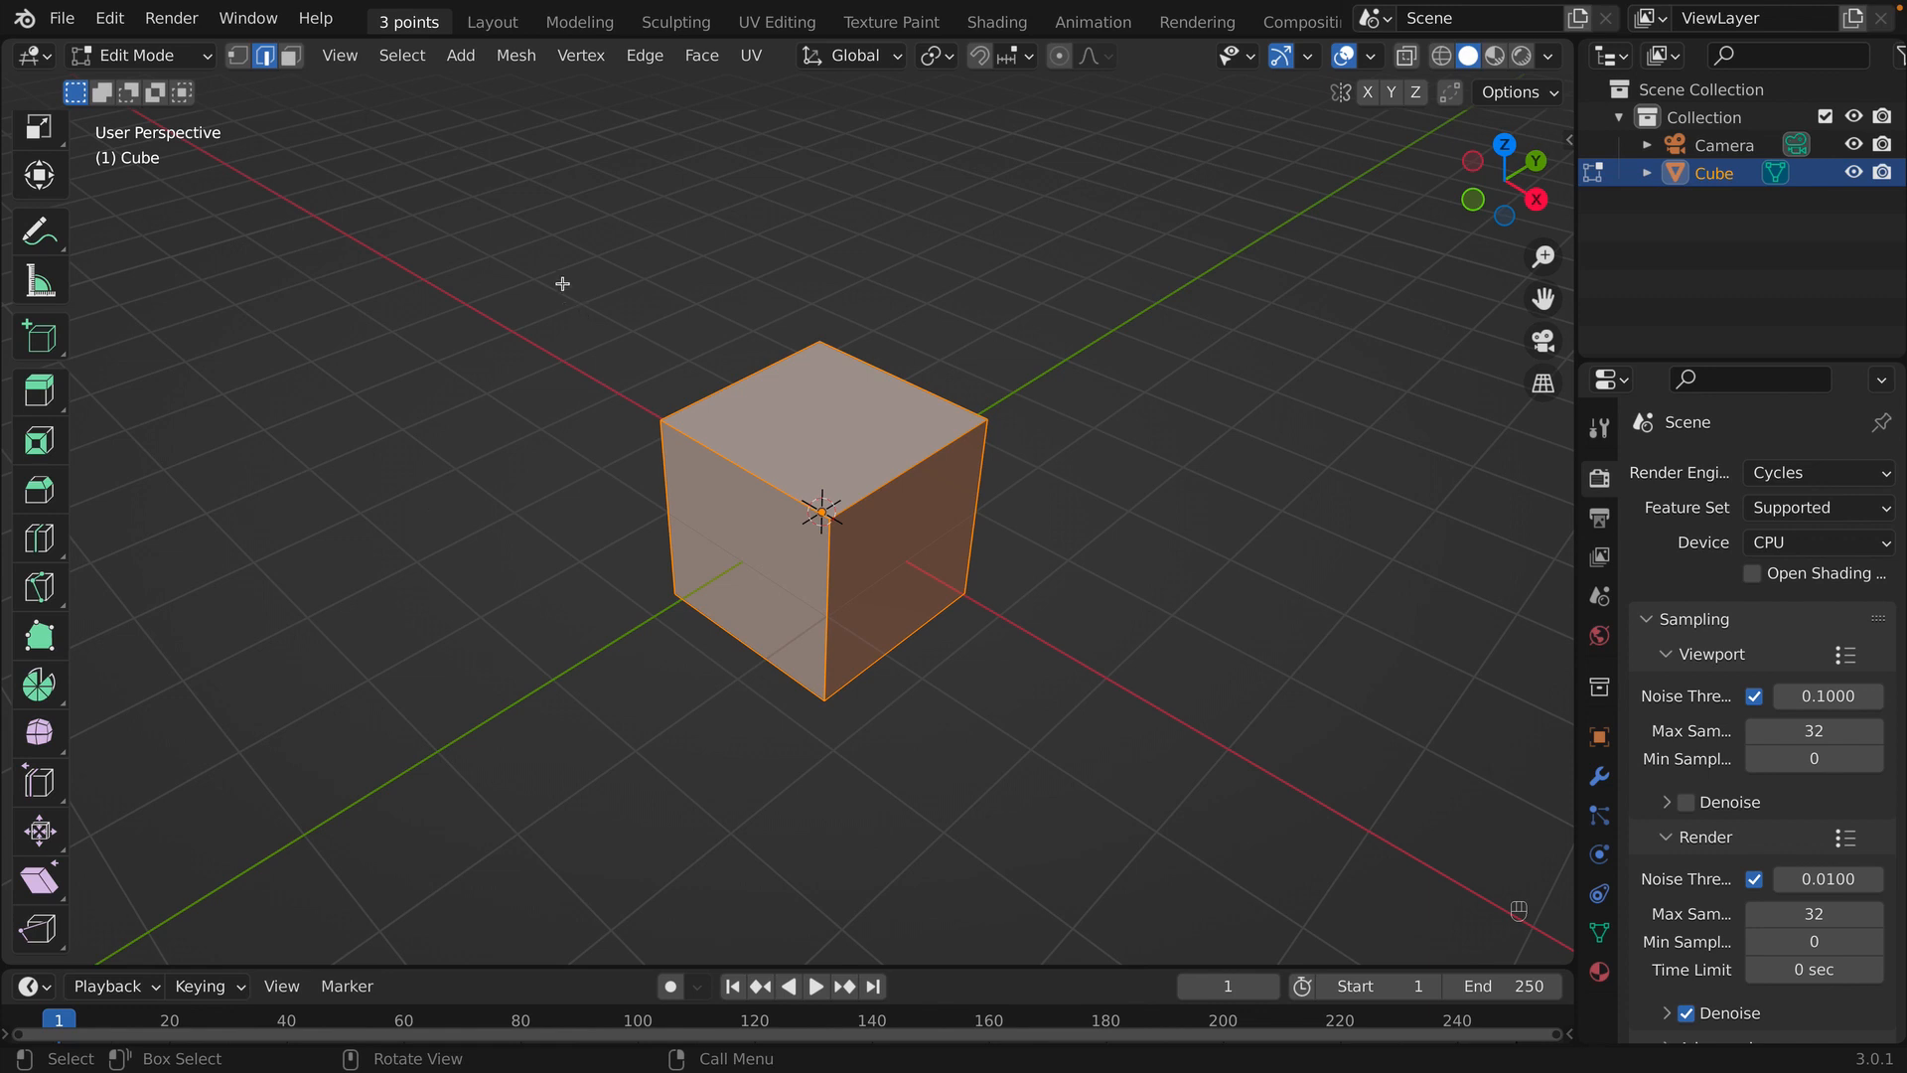
- Switch to face selection and select only the cube's top face
{"action": "middle_click_drag", "start_coordinate": [681, 630], "coordinate": [851, 423]}
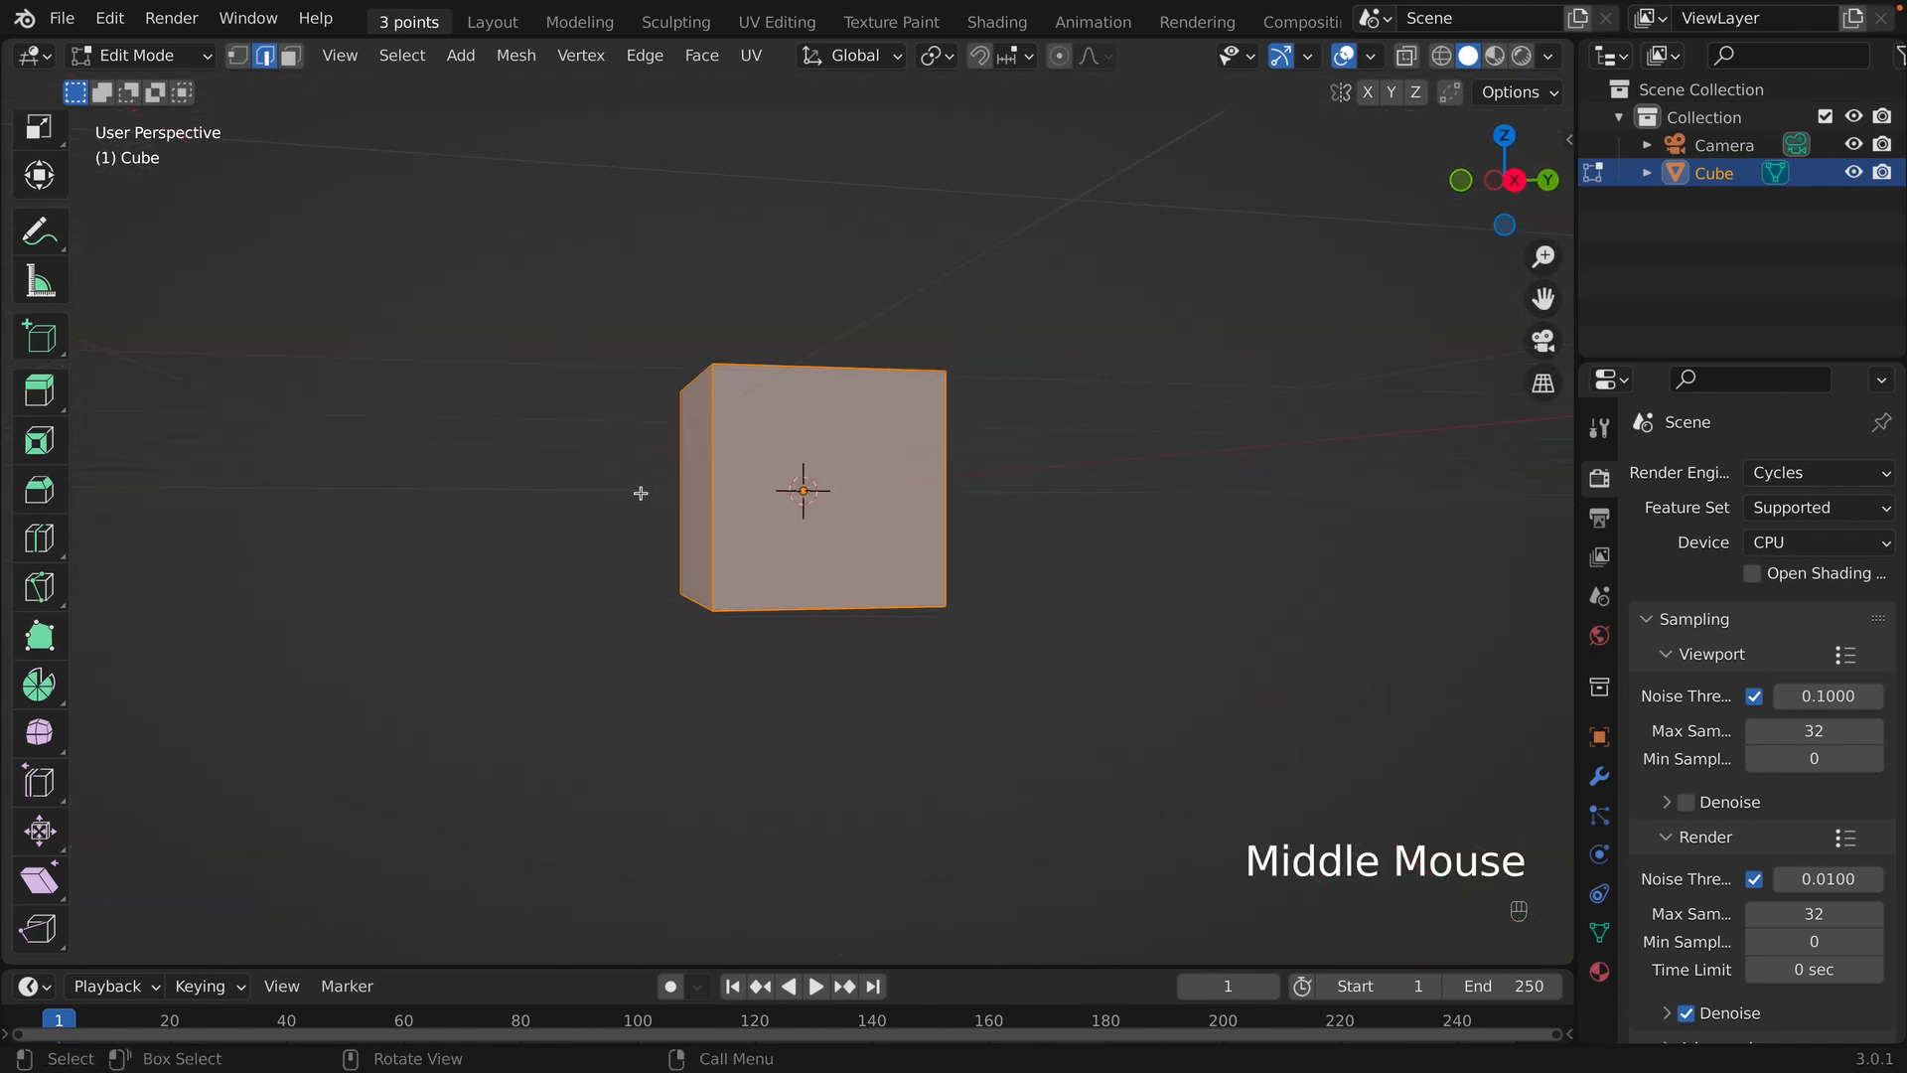
{"action": "middle_click_drag", "start_coordinate": [639, 489], "coordinate": [665, 548]}
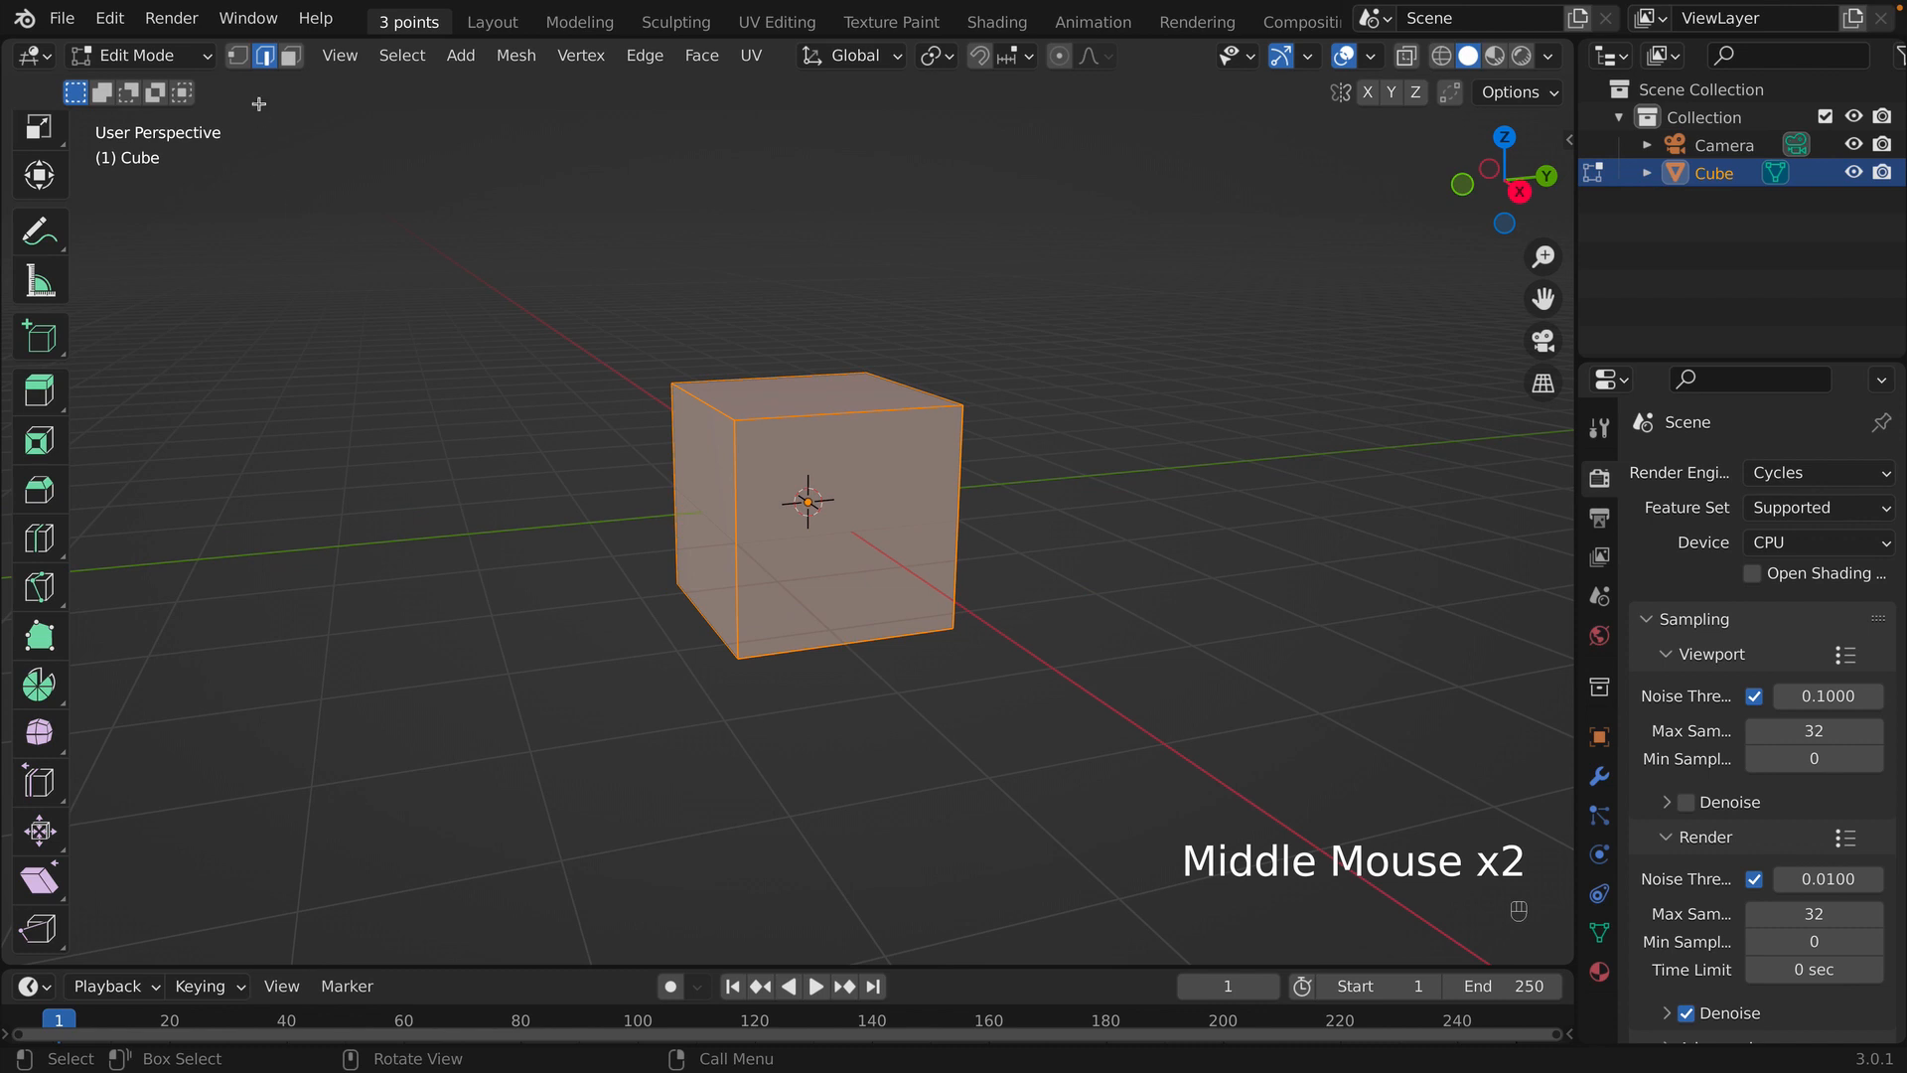
{"action": "left_click", "coordinate": [290, 56]}
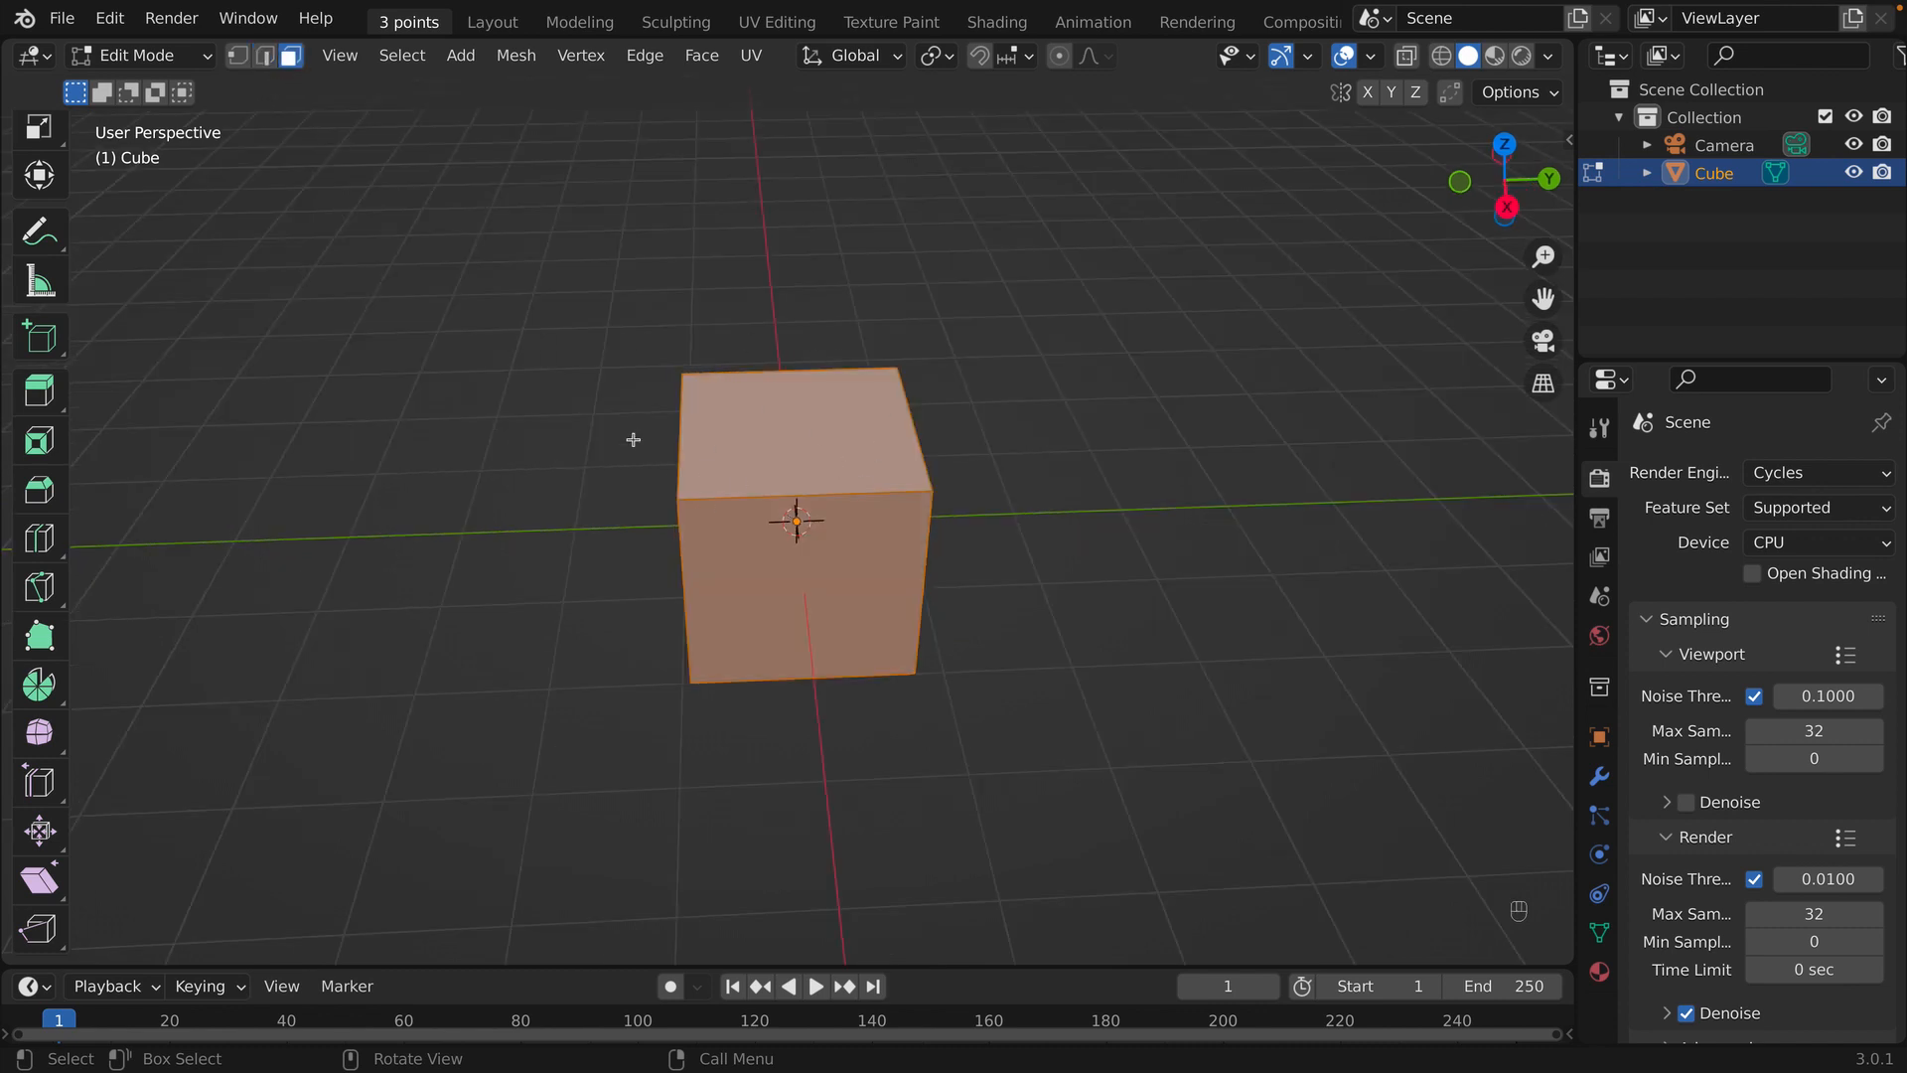
{"action": "left_click", "coordinate": [740, 434]}
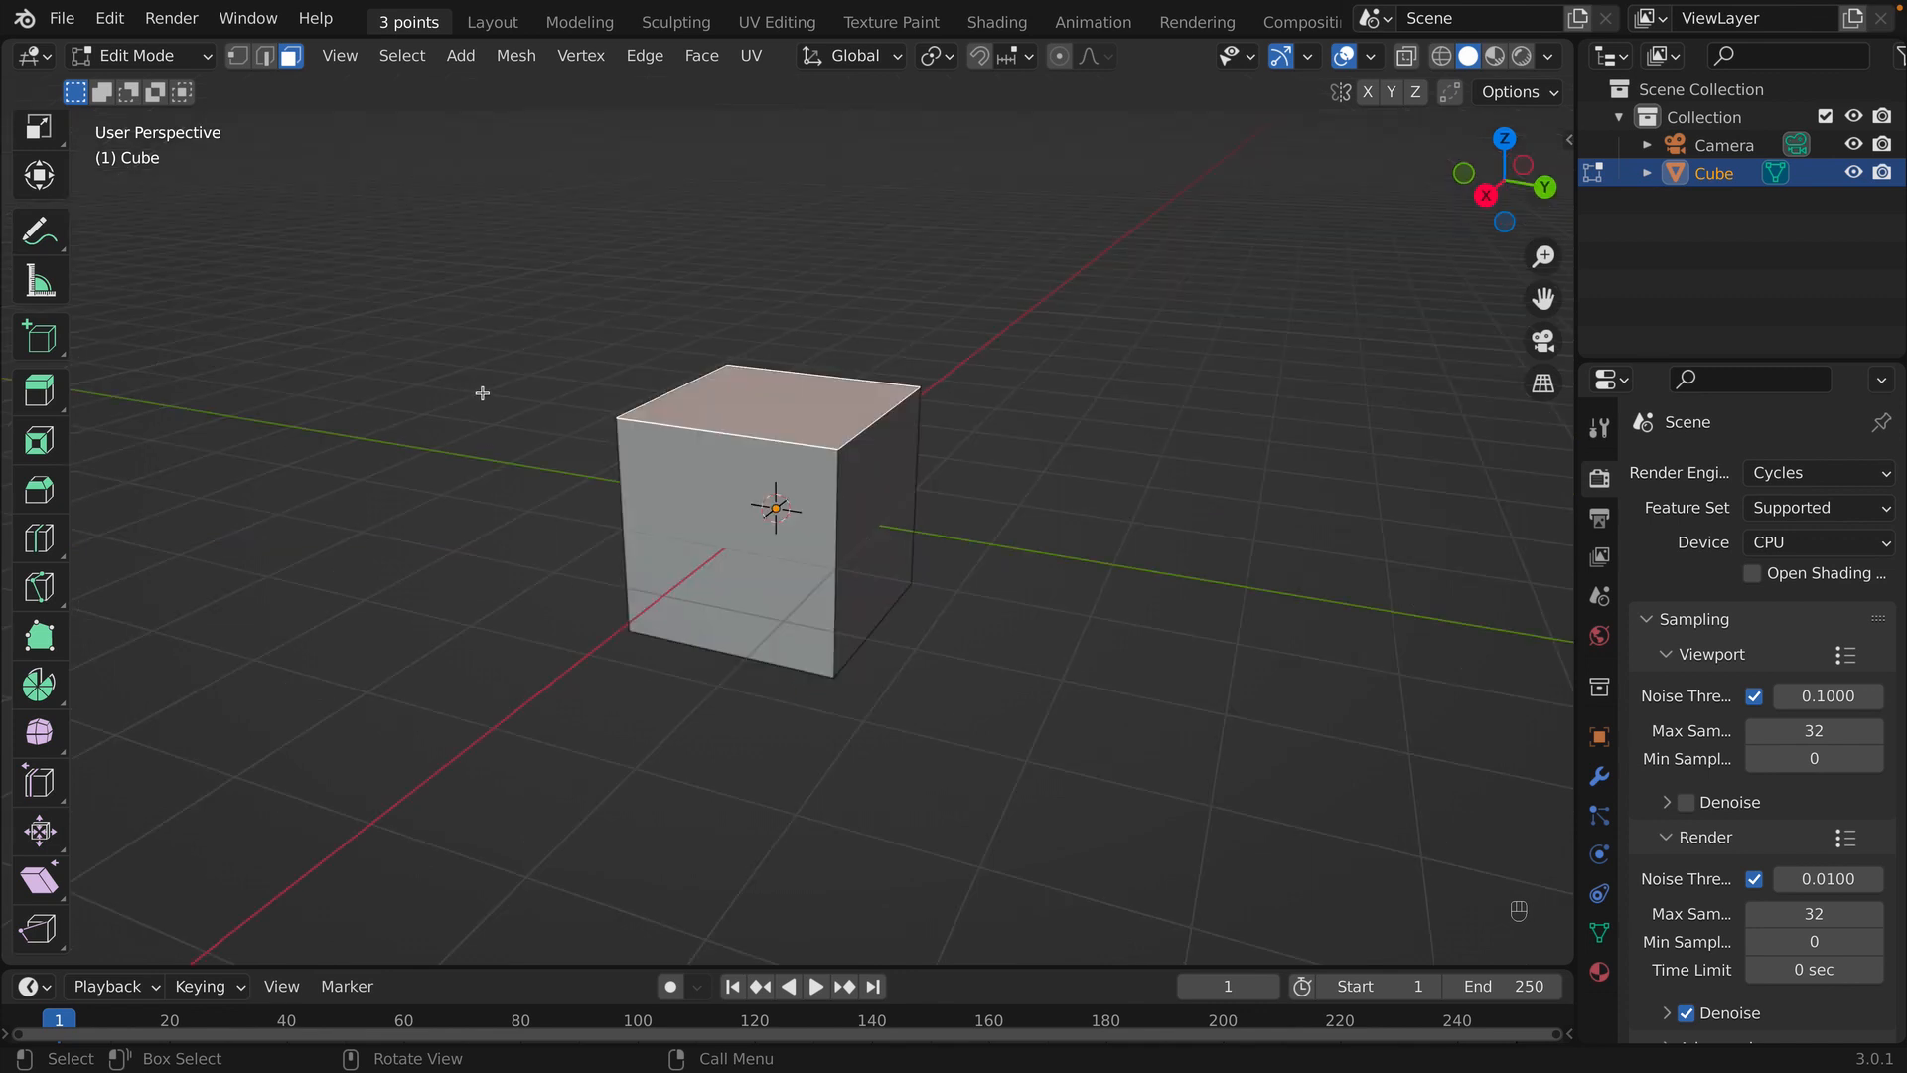
- Switch to the front orthographic view and activate the 3D Cursor tool
{"action": "key", "text": "KP_1"}
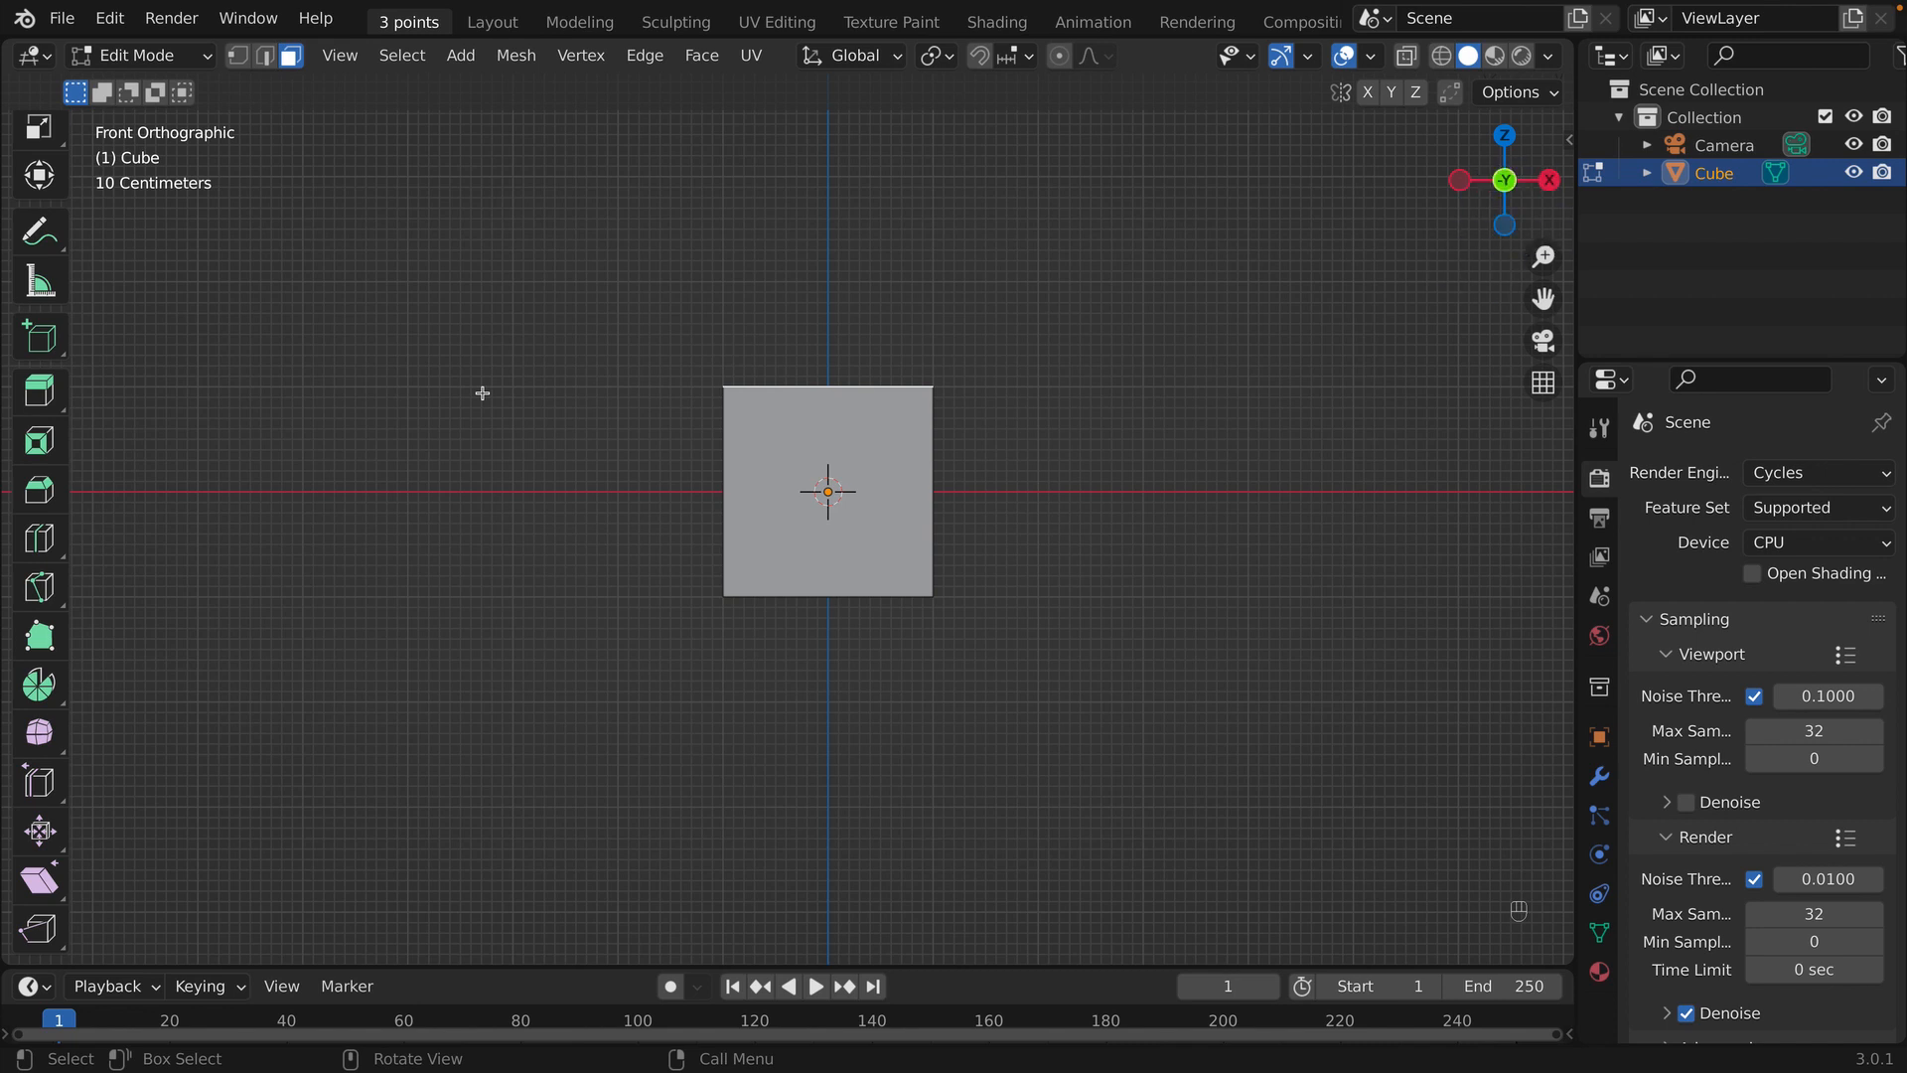
{"action": "scroll", "coordinate": [604, 366], "scroll_direction": "down", "scroll_amount": 2}
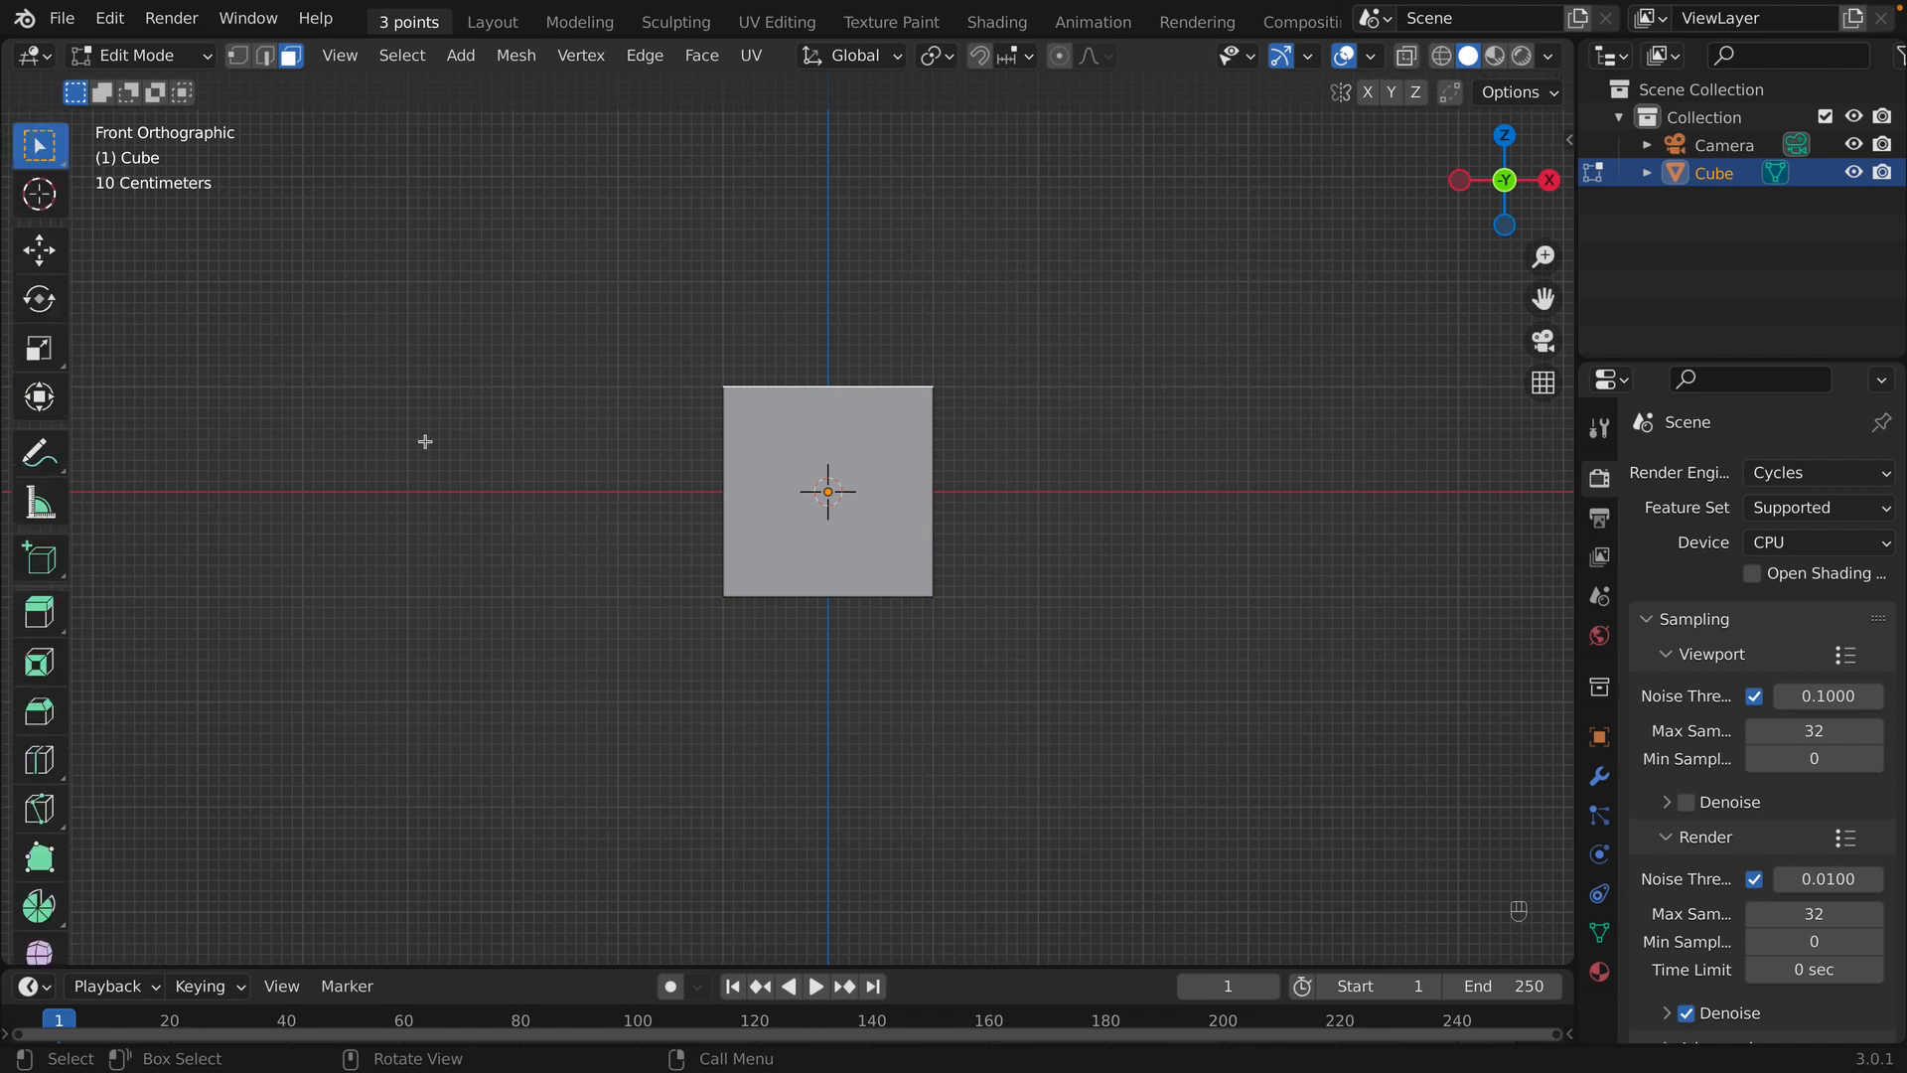
{"action": "left_click", "coordinate": [39, 246]}
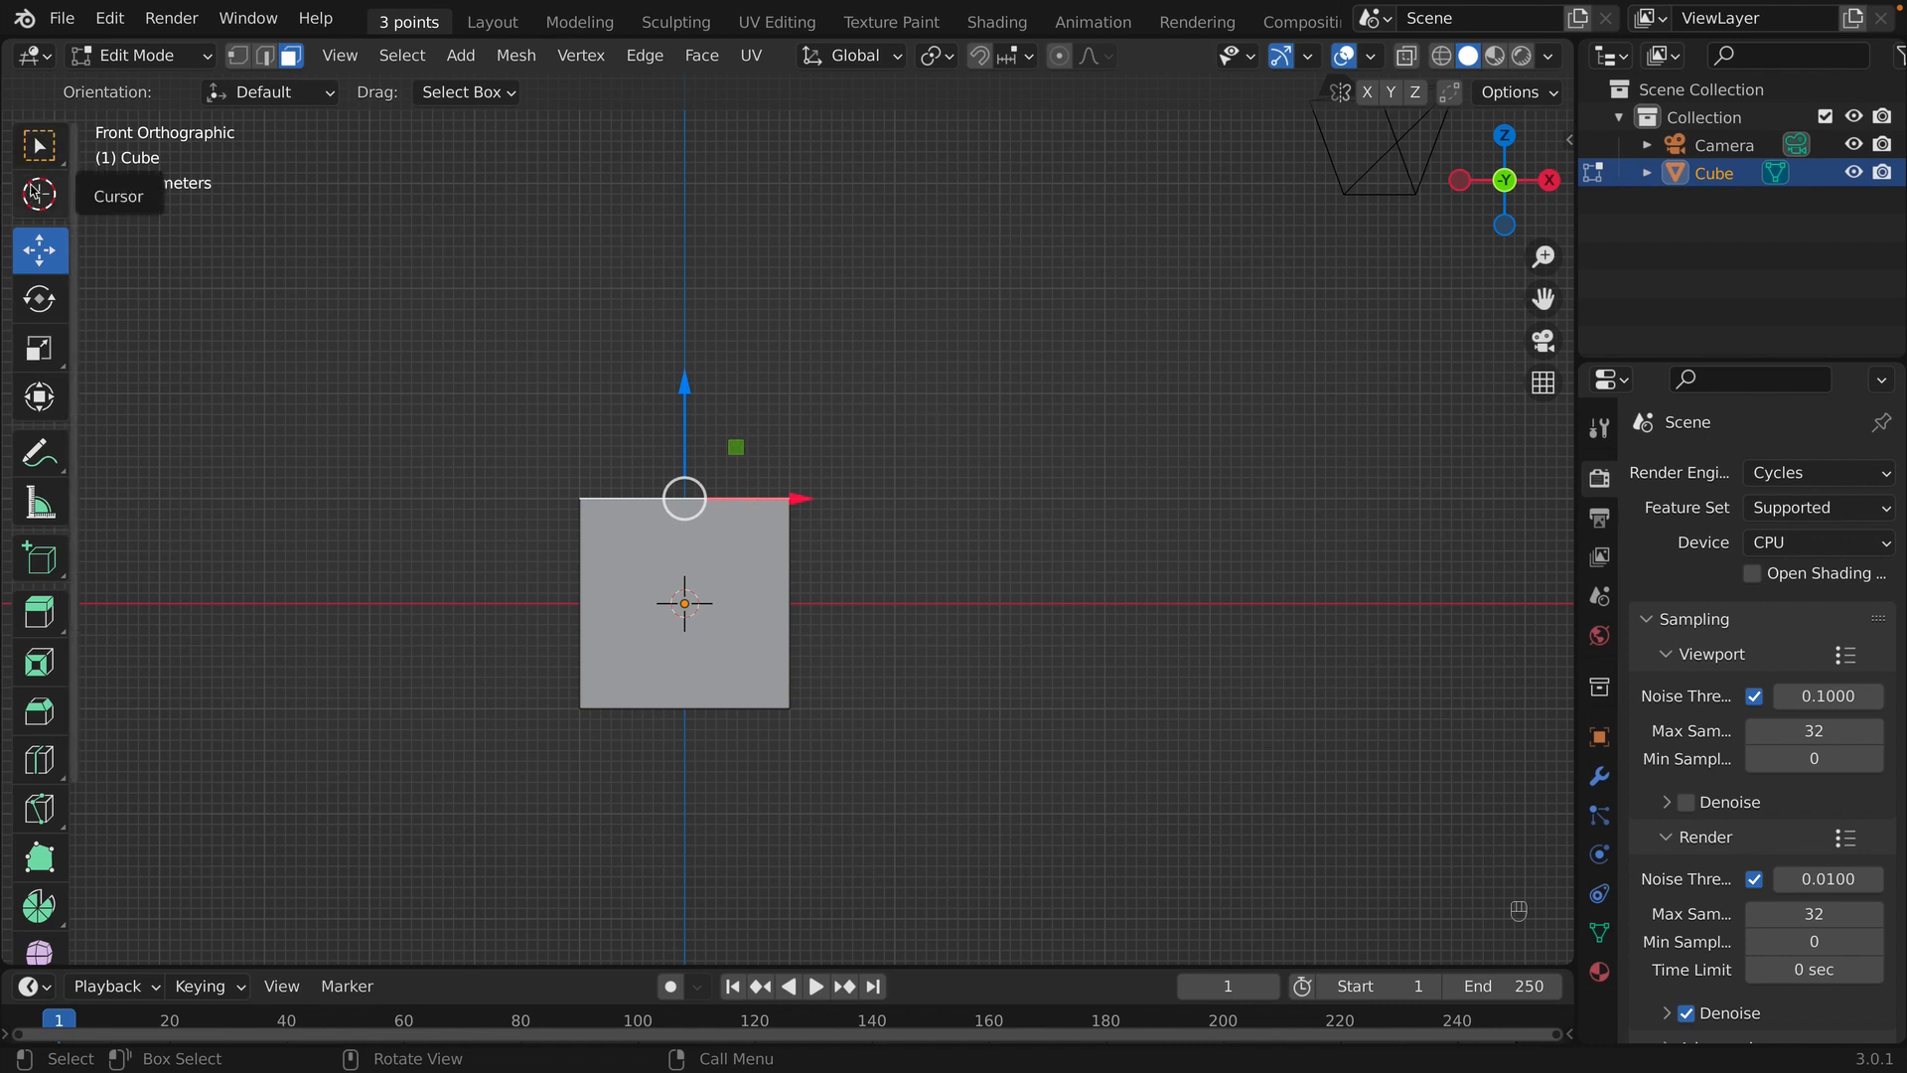
{"action": "left_click", "coordinate": [34, 196]}
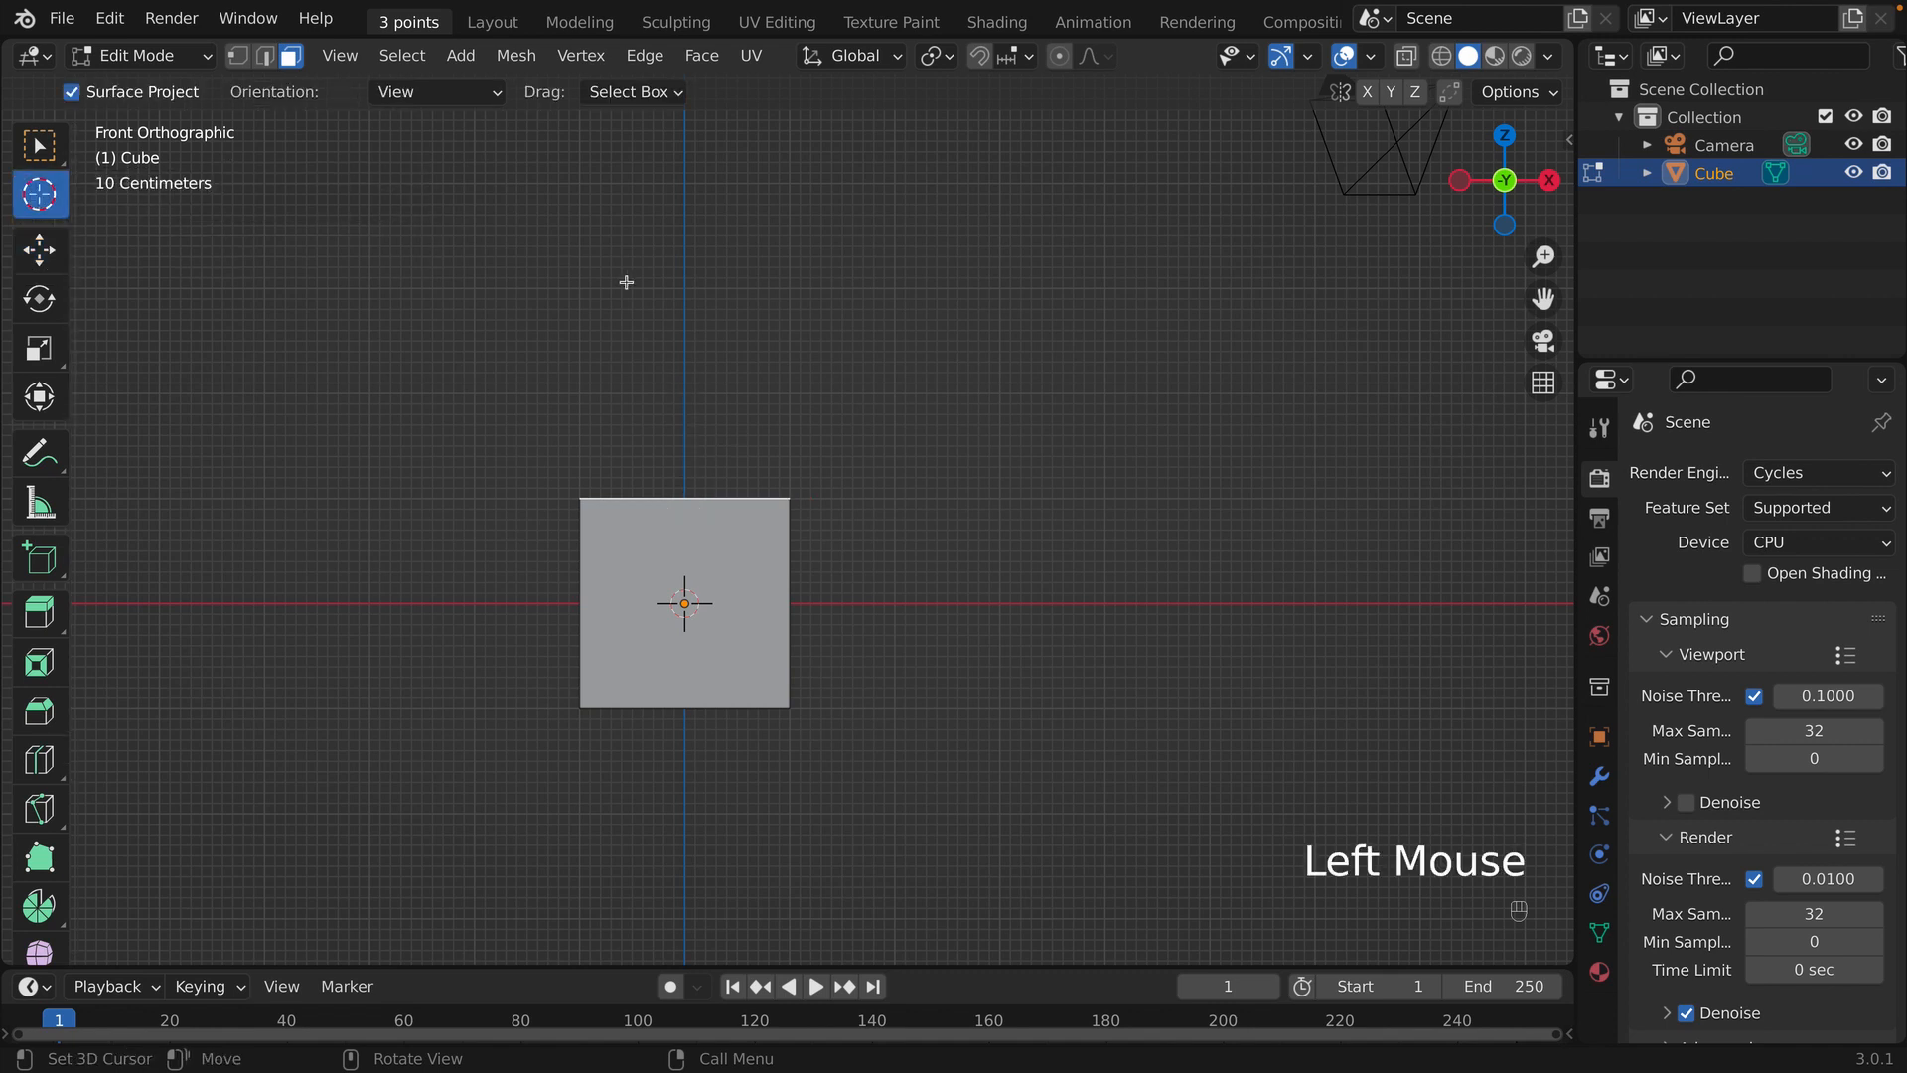
- Try placing the 3D cursor at several spots around the cube
{"action": "left_click", "coordinate": [745, 307]}
{"action": "left_click", "coordinate": [285, 426]}
{"action": "left_click", "coordinate": [371, 672]}
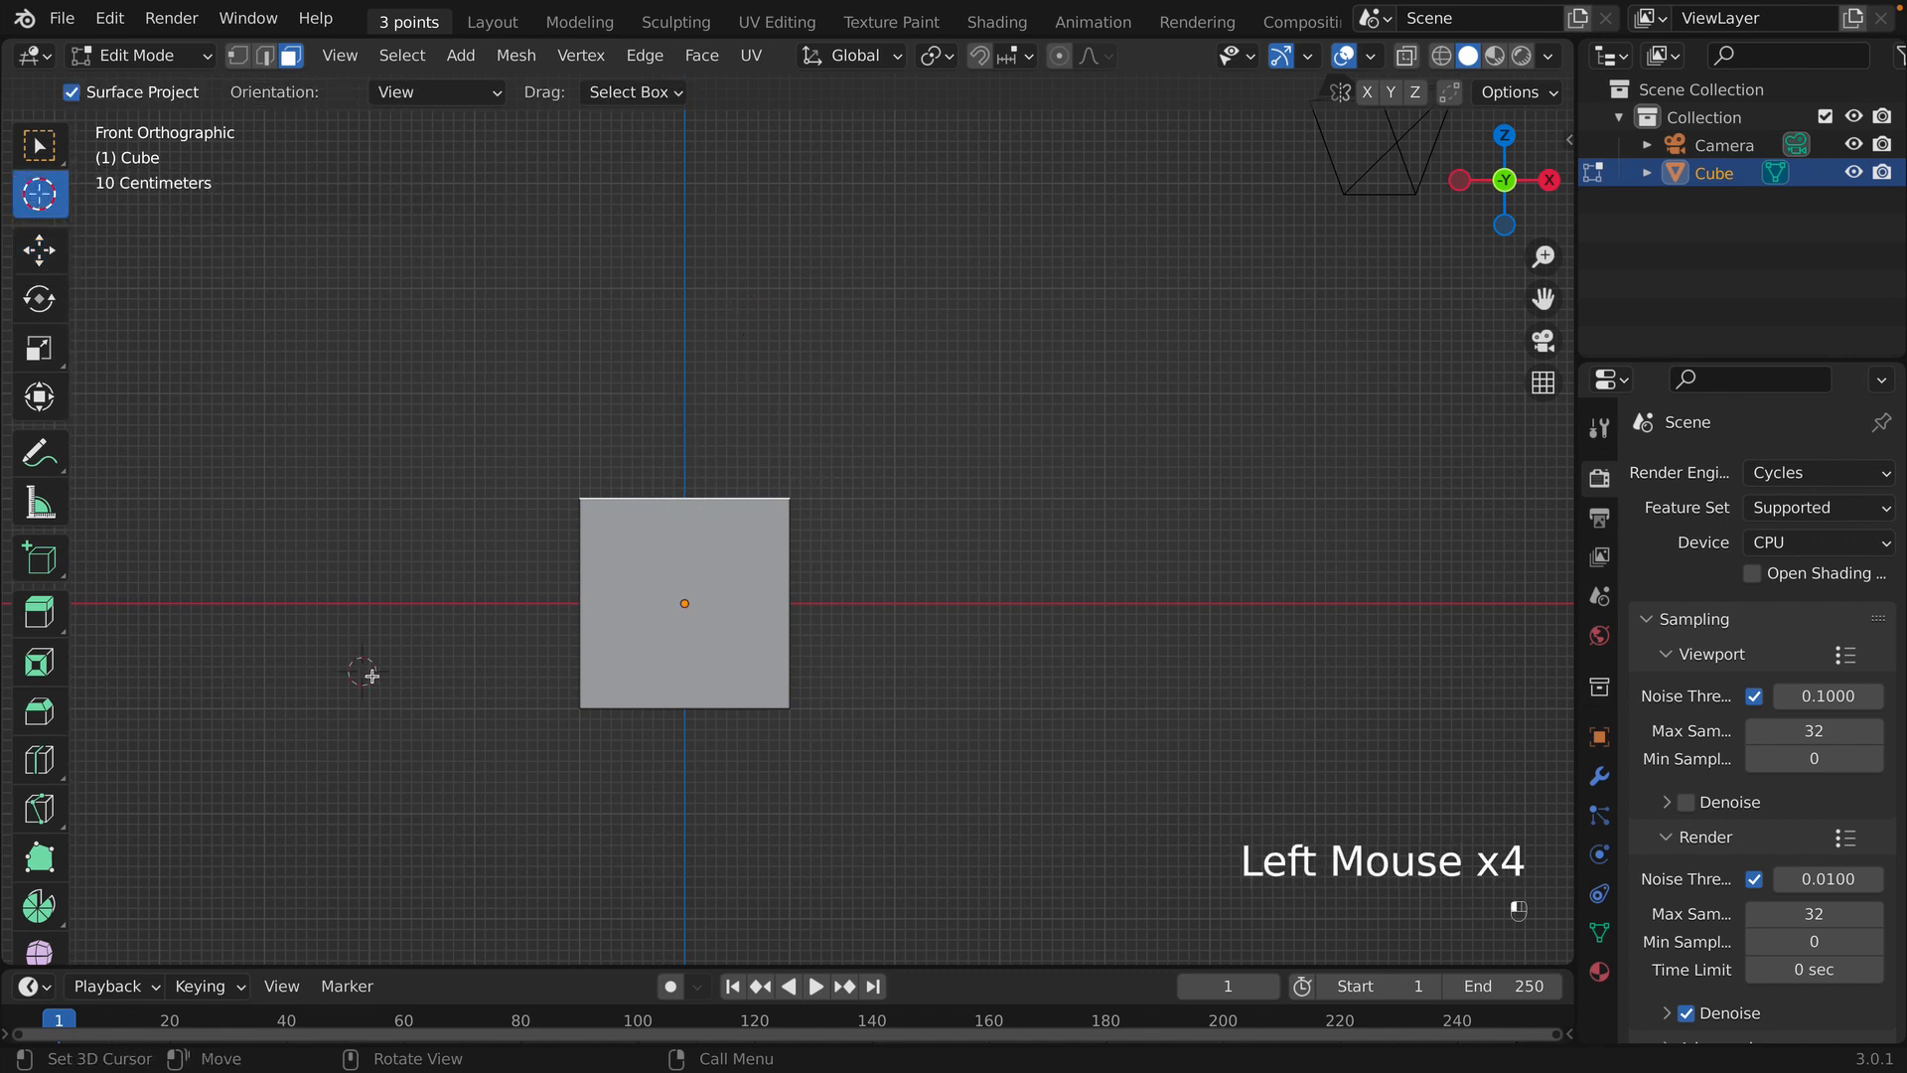
{"action": "left_click", "coordinate": [954, 807]}
{"action": "left_click", "coordinate": [1047, 369]}
{"action": "left_click", "coordinate": [414, 205]}
{"action": "left_click", "coordinate": [128, 434]}
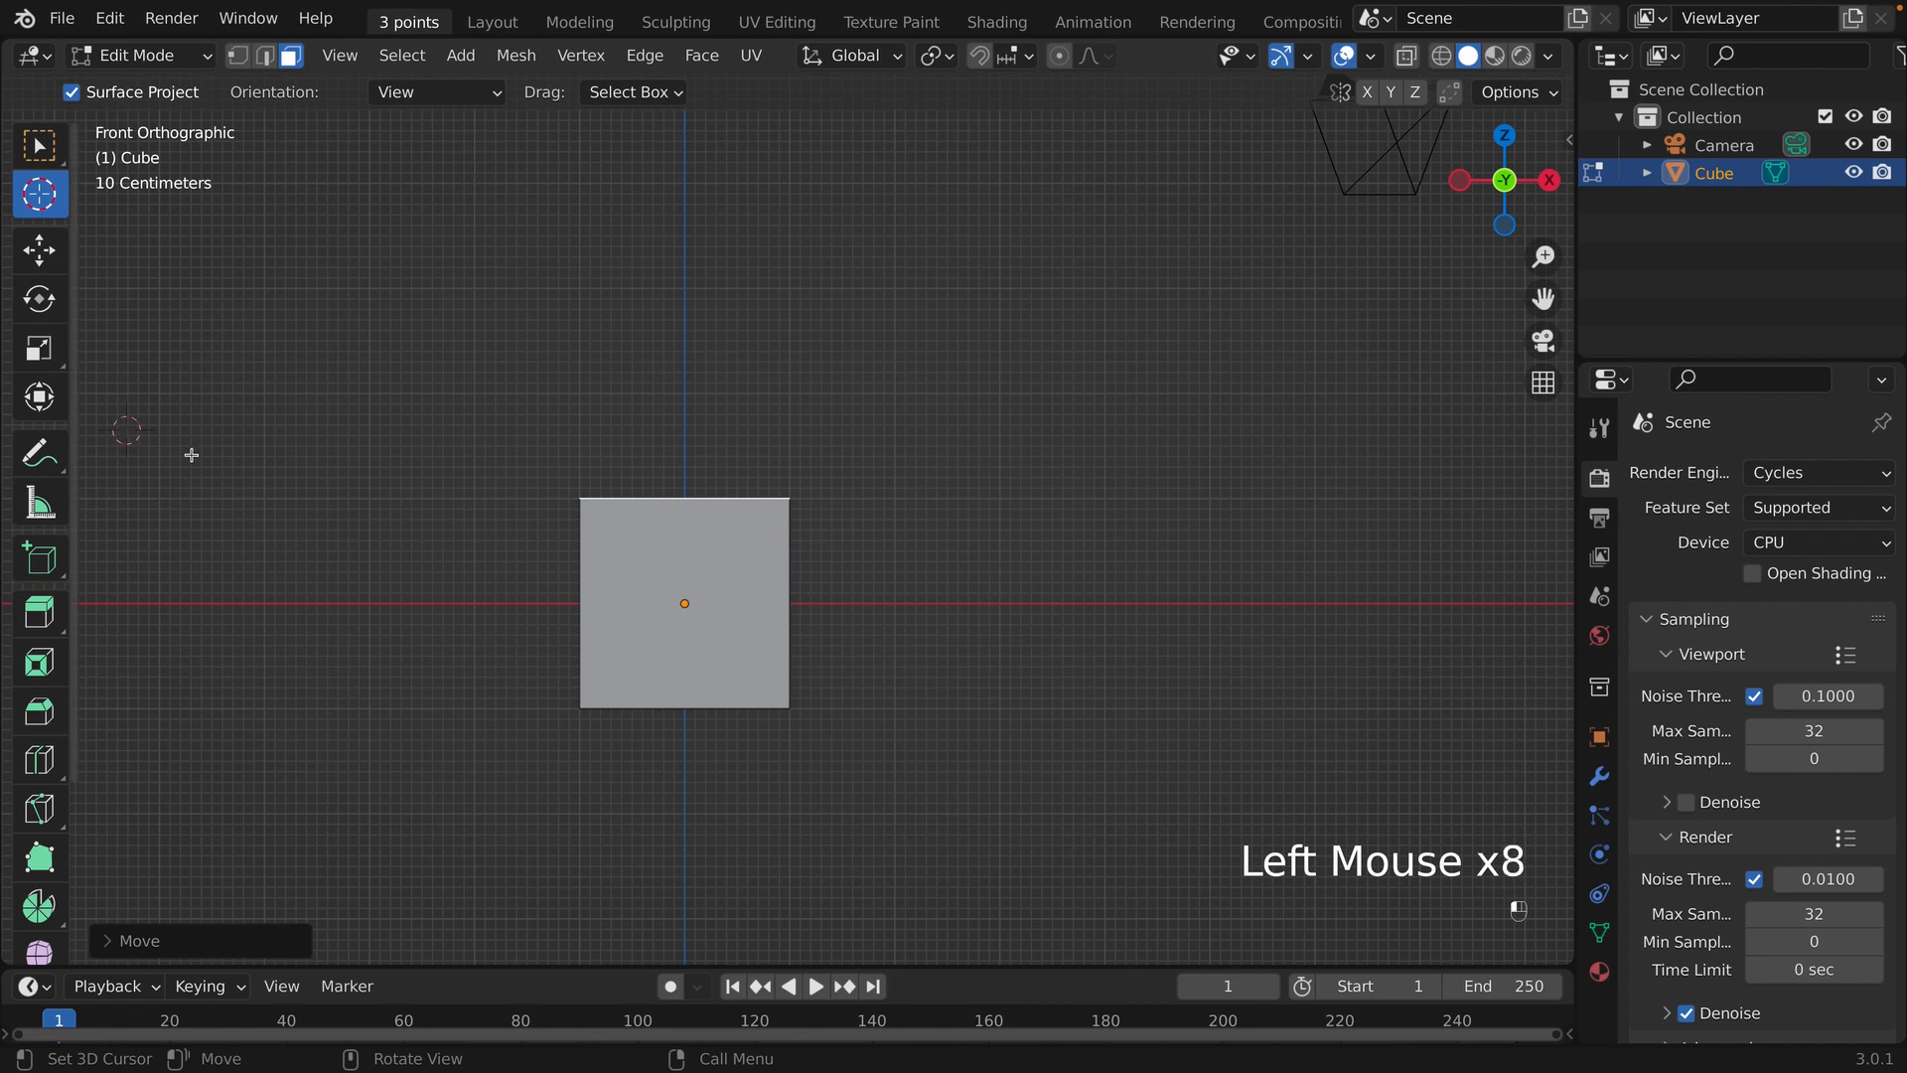
{"action": "left_click", "coordinate": [1132, 392]}
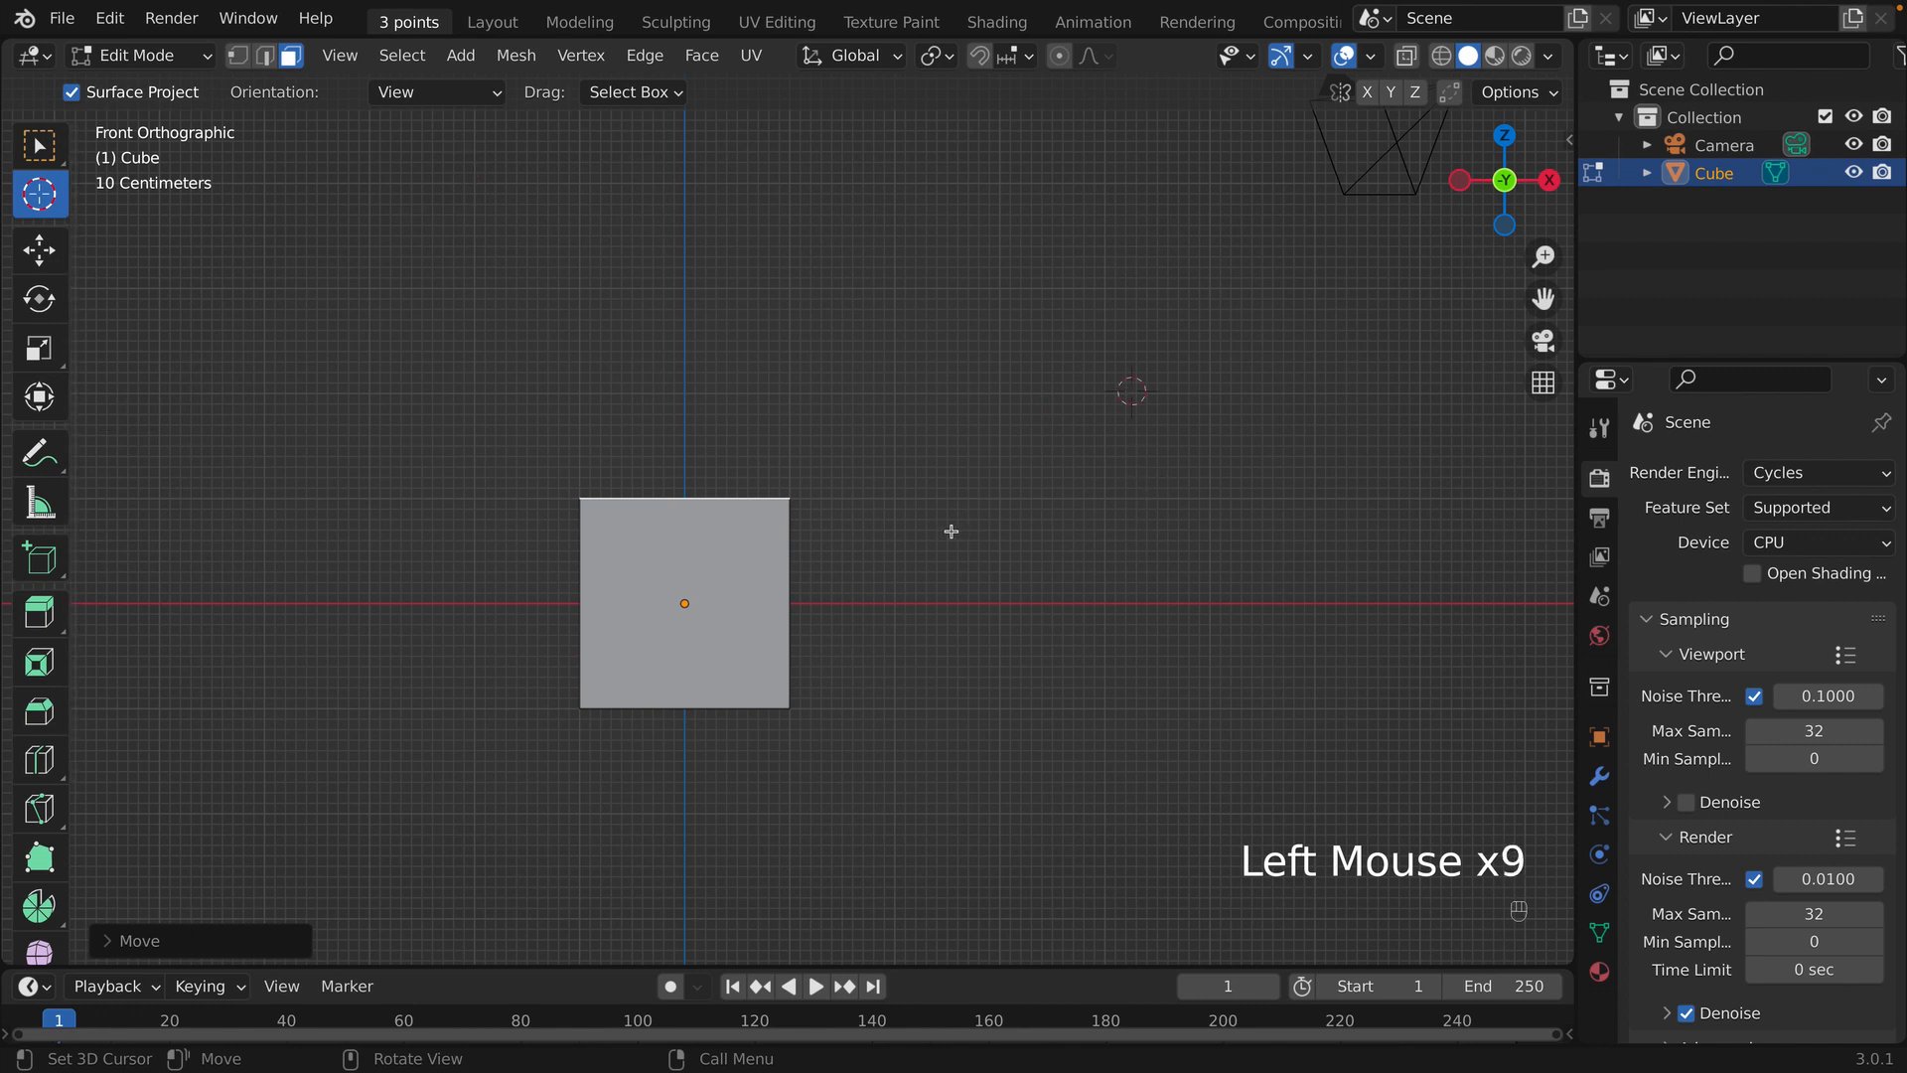
- Place the 3D cursor to the right of the cube, level with its top face, at about X 2.4 m and Z 1.01 m
{"action": "left_click", "coordinate": [918, 499]}
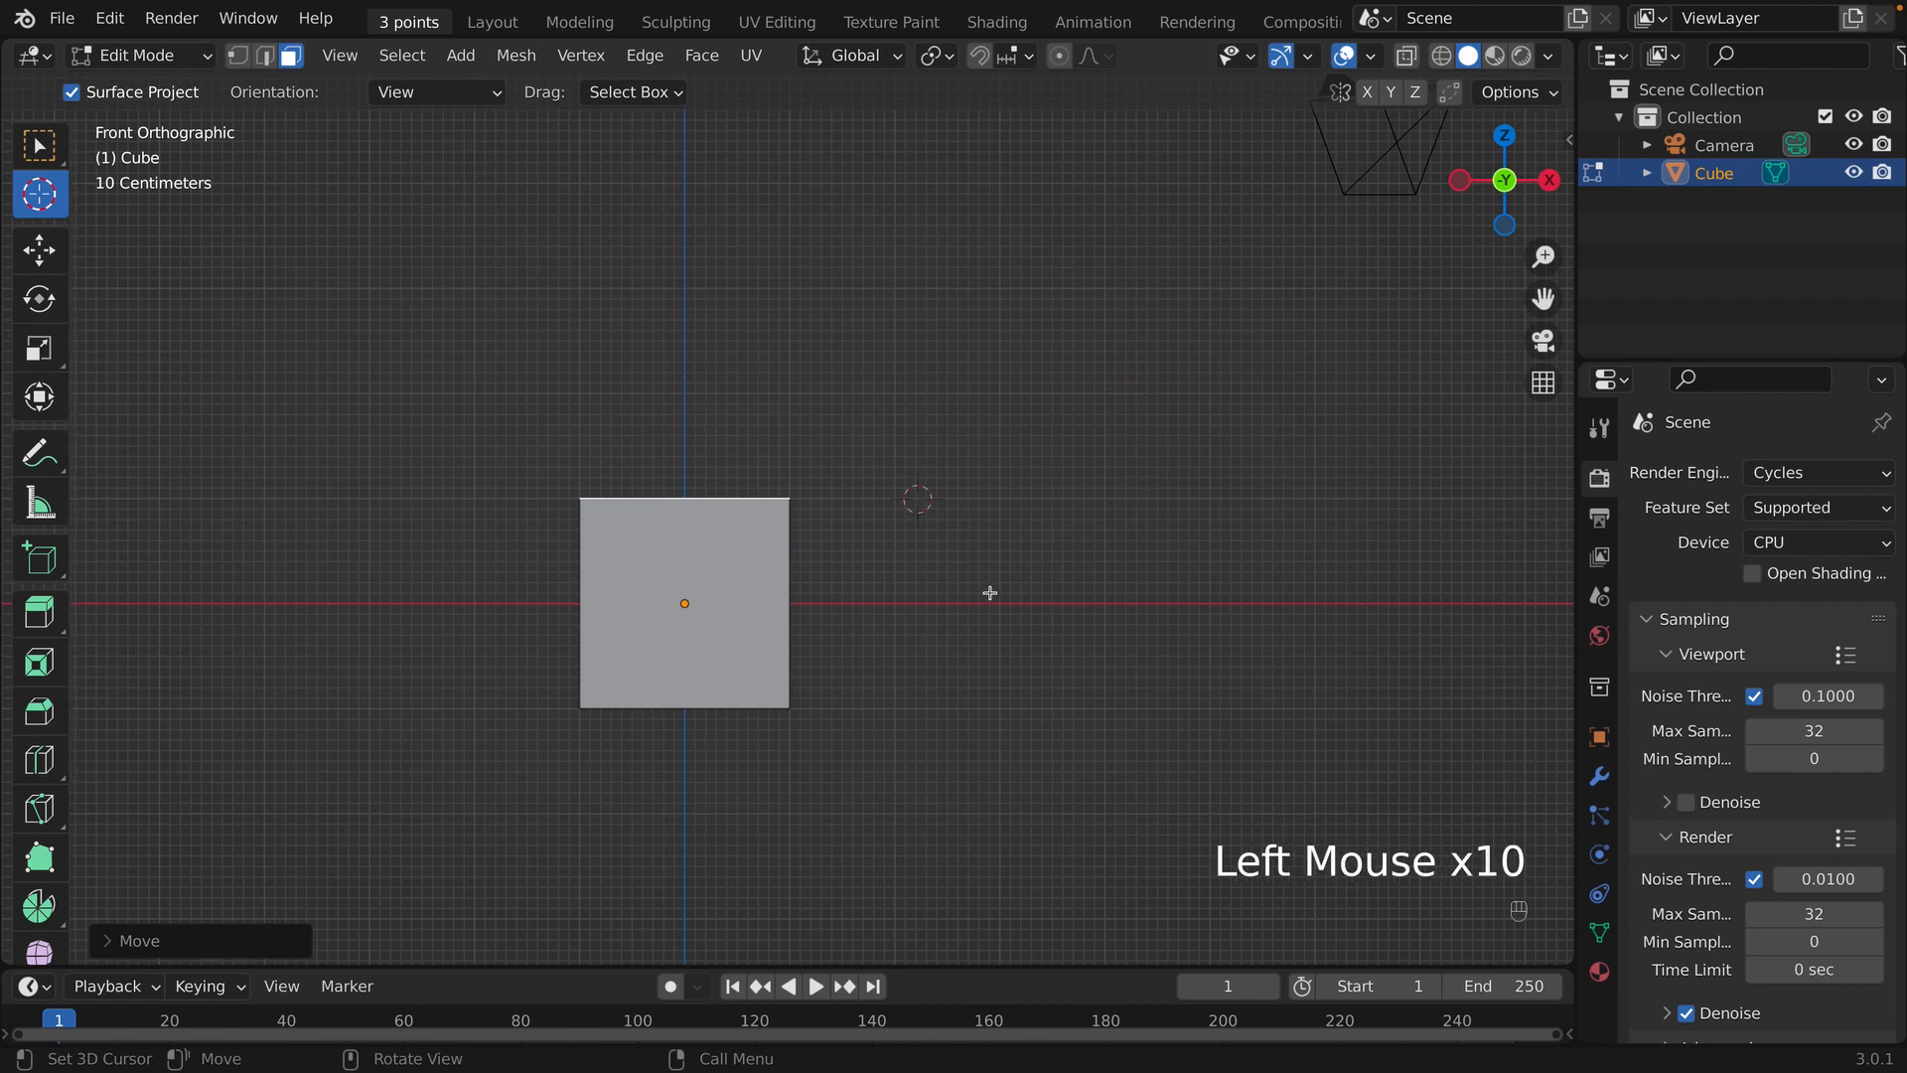
{"action": "left_click", "coordinate": [1004, 498]}
{"action": "left_click", "coordinate": [1086, 502]}
{"action": "left_click", "coordinate": [1144, 500]}
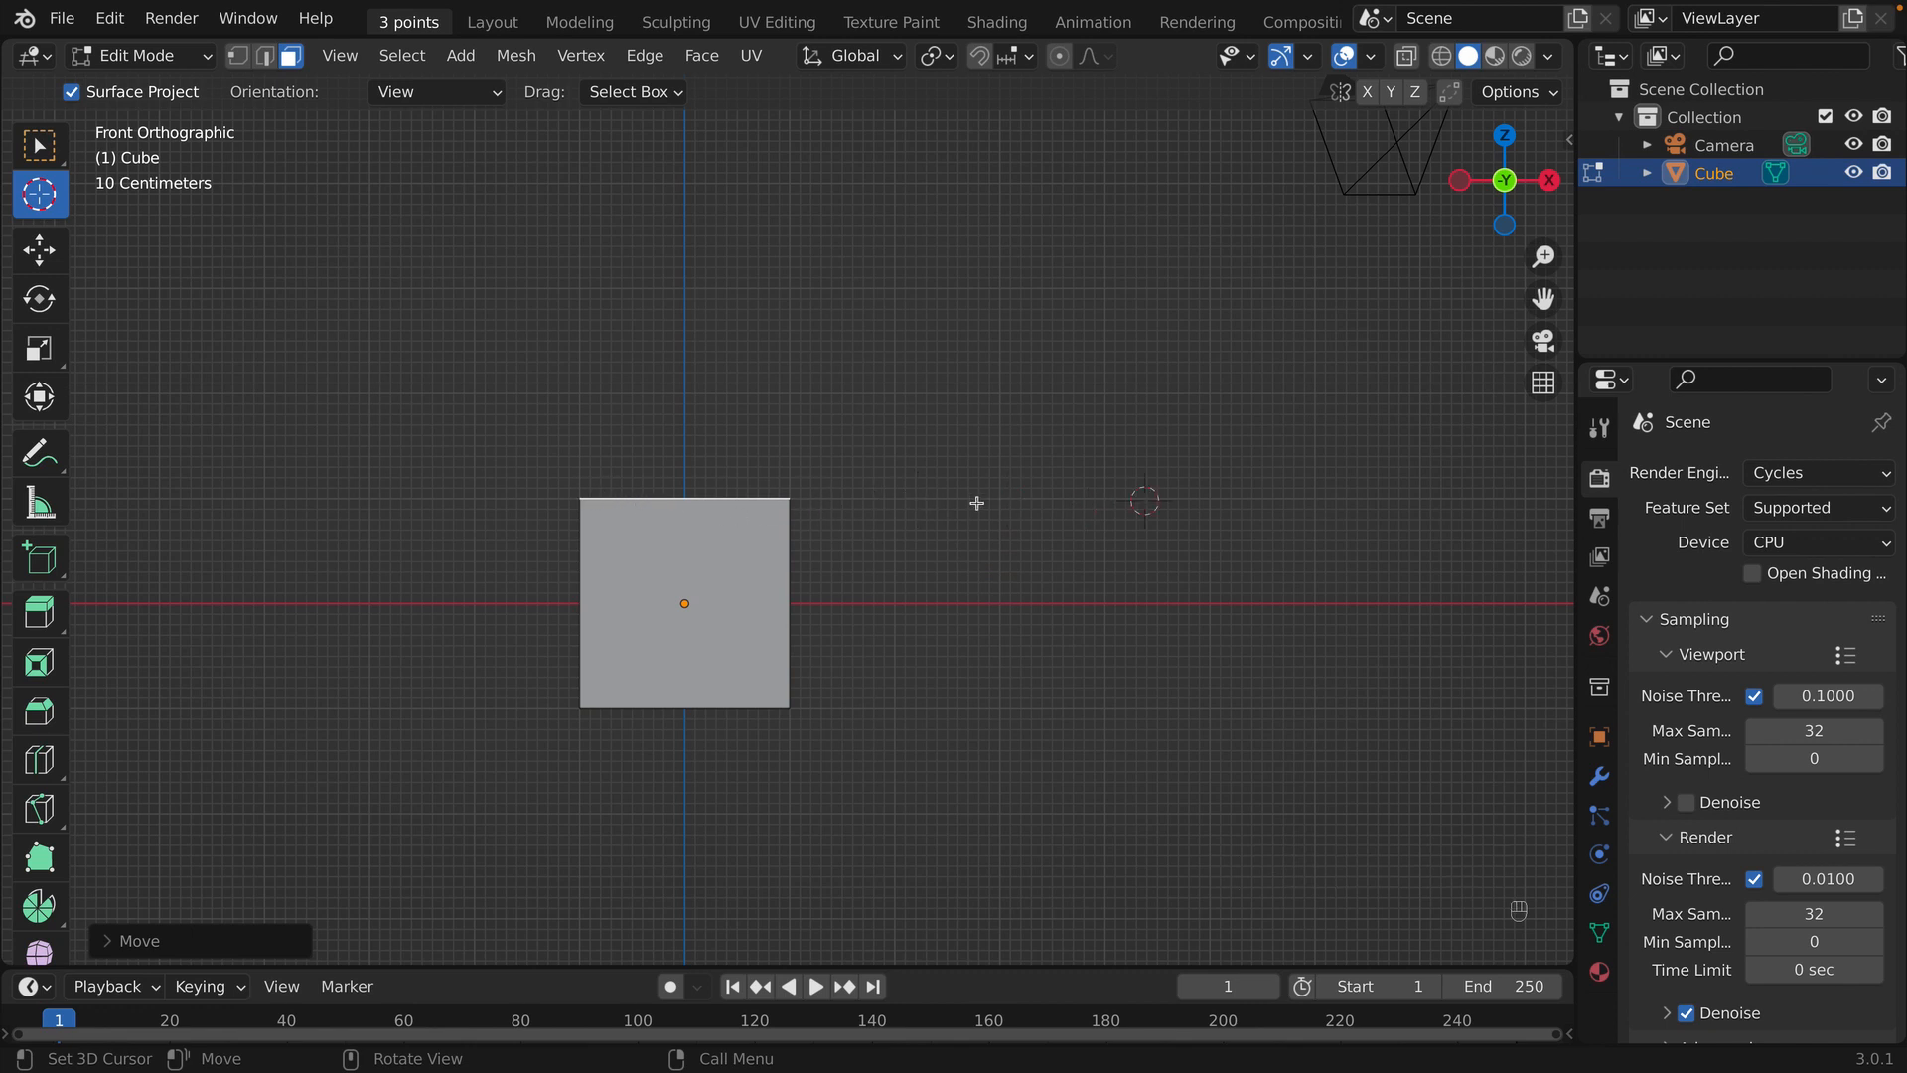
{"action": "left_click", "coordinate": [937, 497]}
- Spin the top face around the 3D cursor about the Y axis by about -156° in 12 steps, and open the Spin settings
{"action": "left_click", "coordinate": [38, 905]}
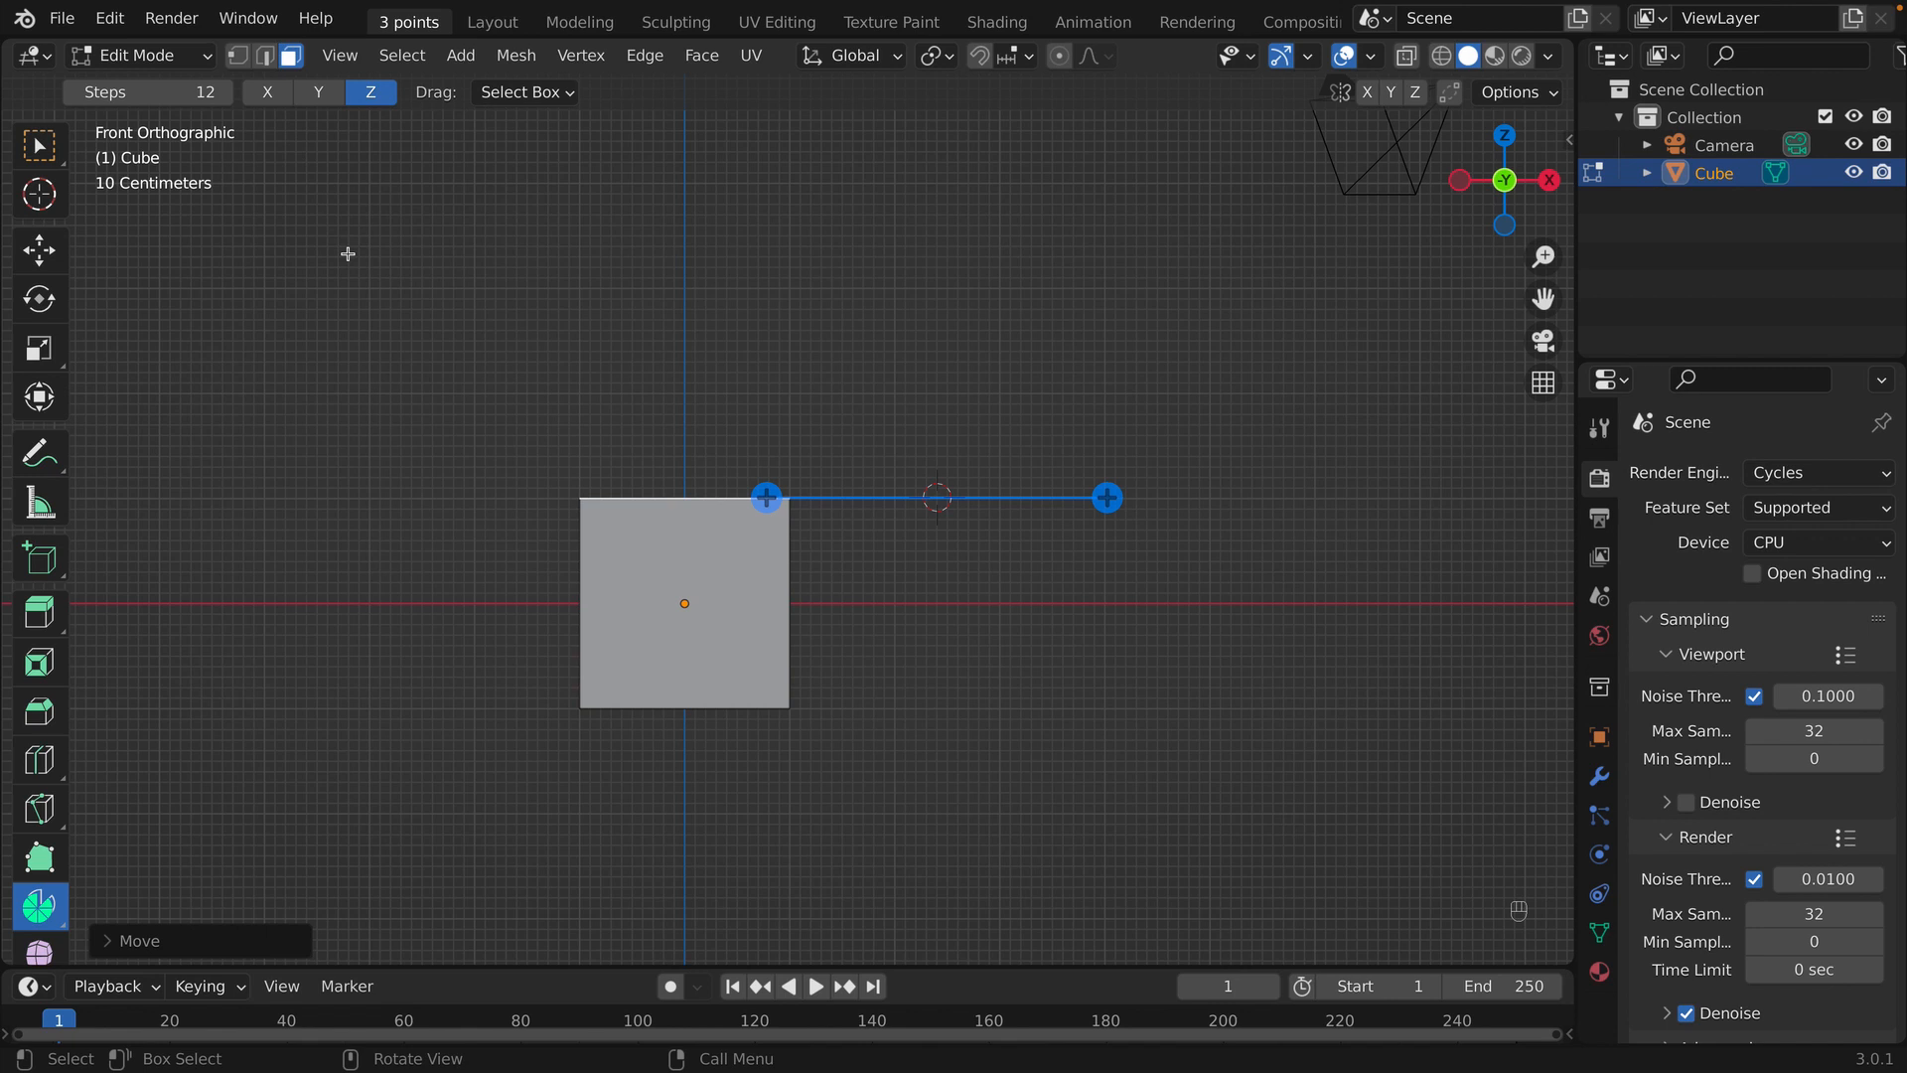
{"action": "left_click", "coordinate": [266, 93]}
{"action": "left_click", "coordinate": [337, 100]}
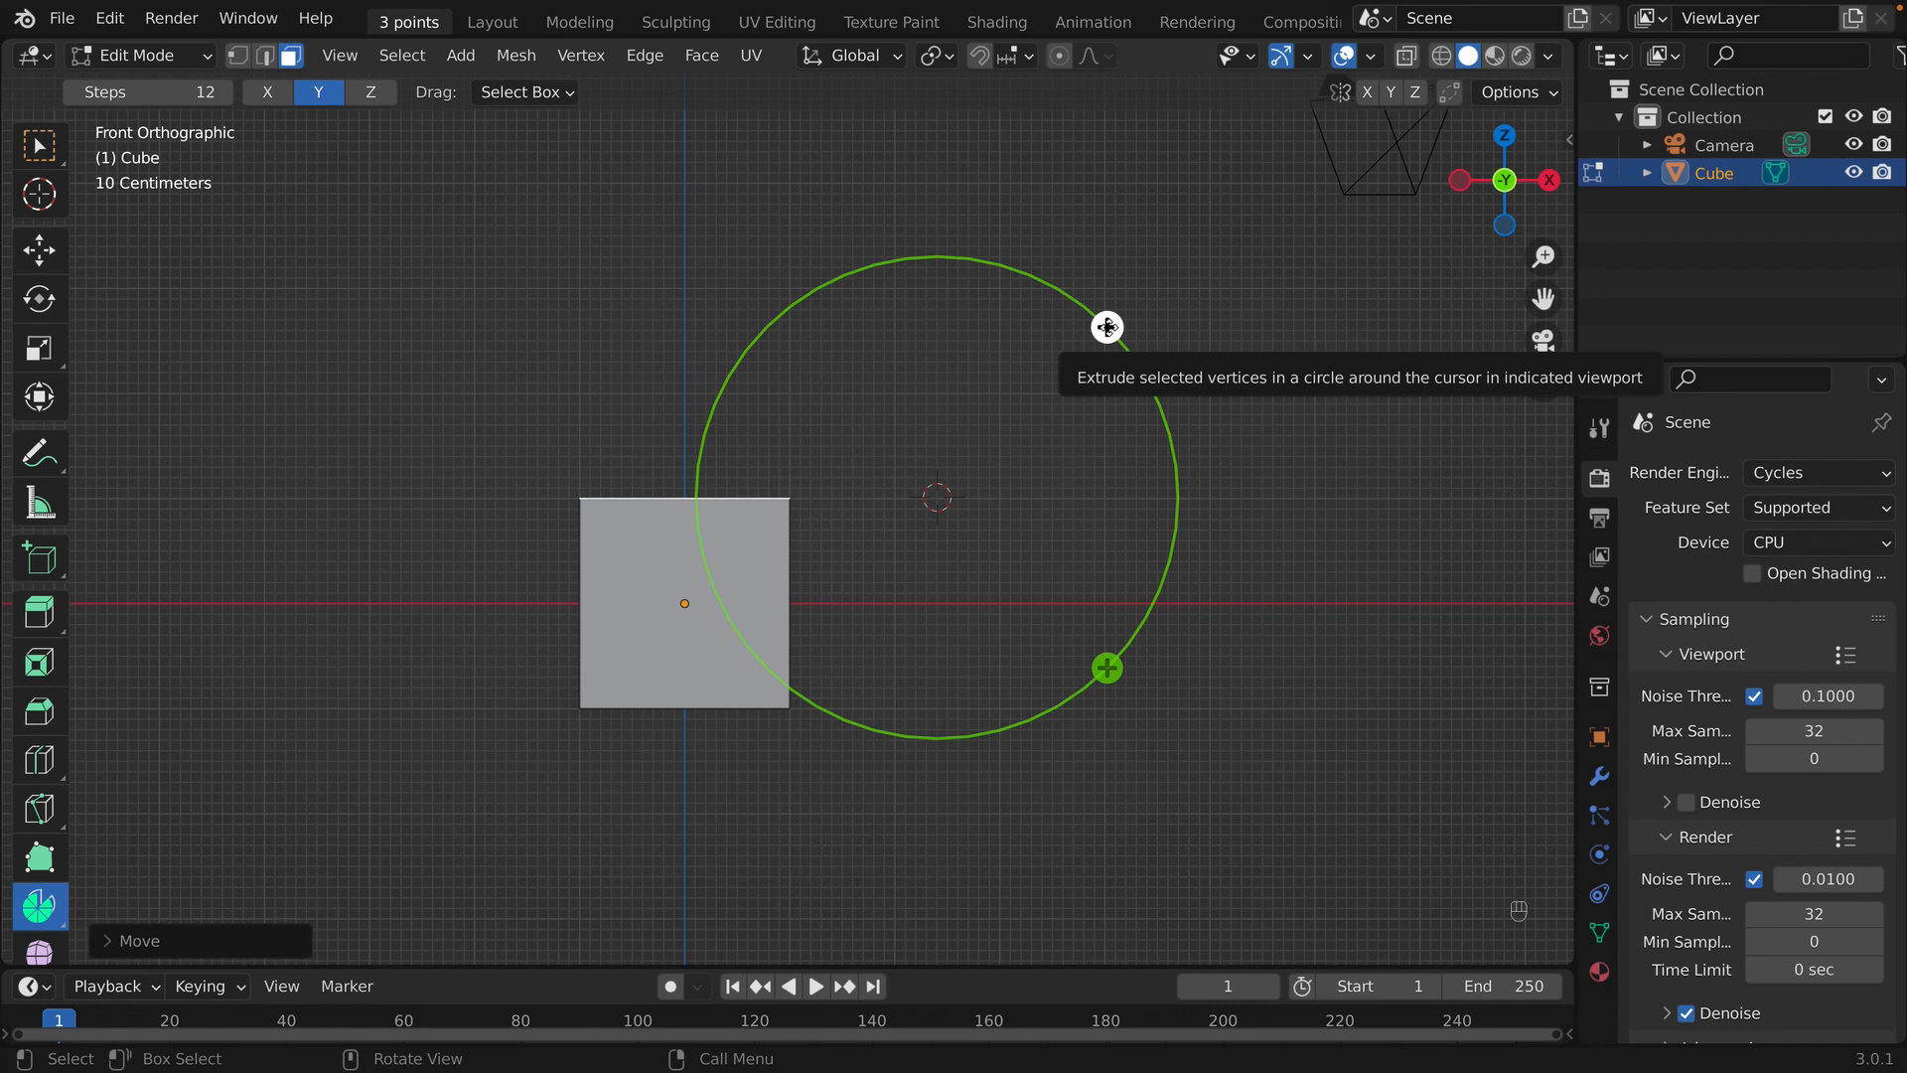
{"action": "left_click_drag", "start_coordinate": [1108, 327], "coordinate": [764, 581]}
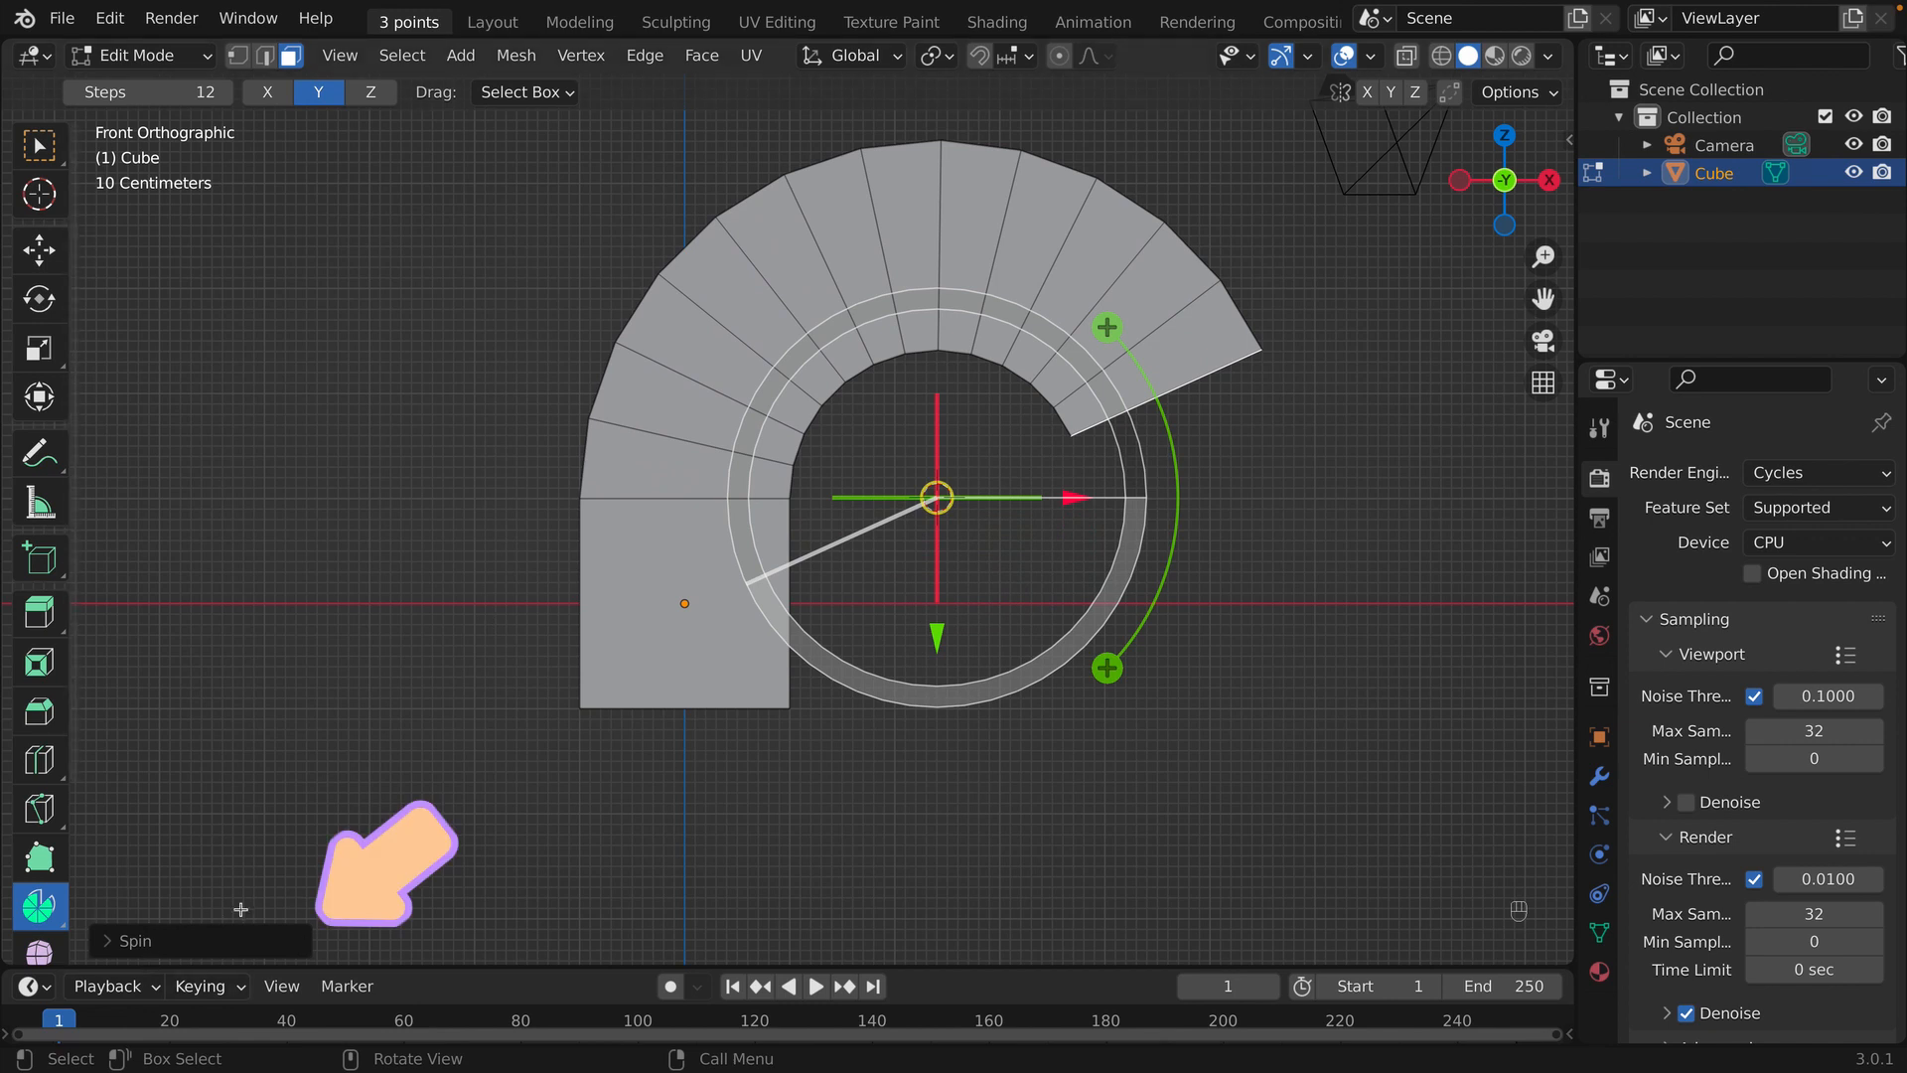
{"action": "left_click", "coordinate": [107, 952]}
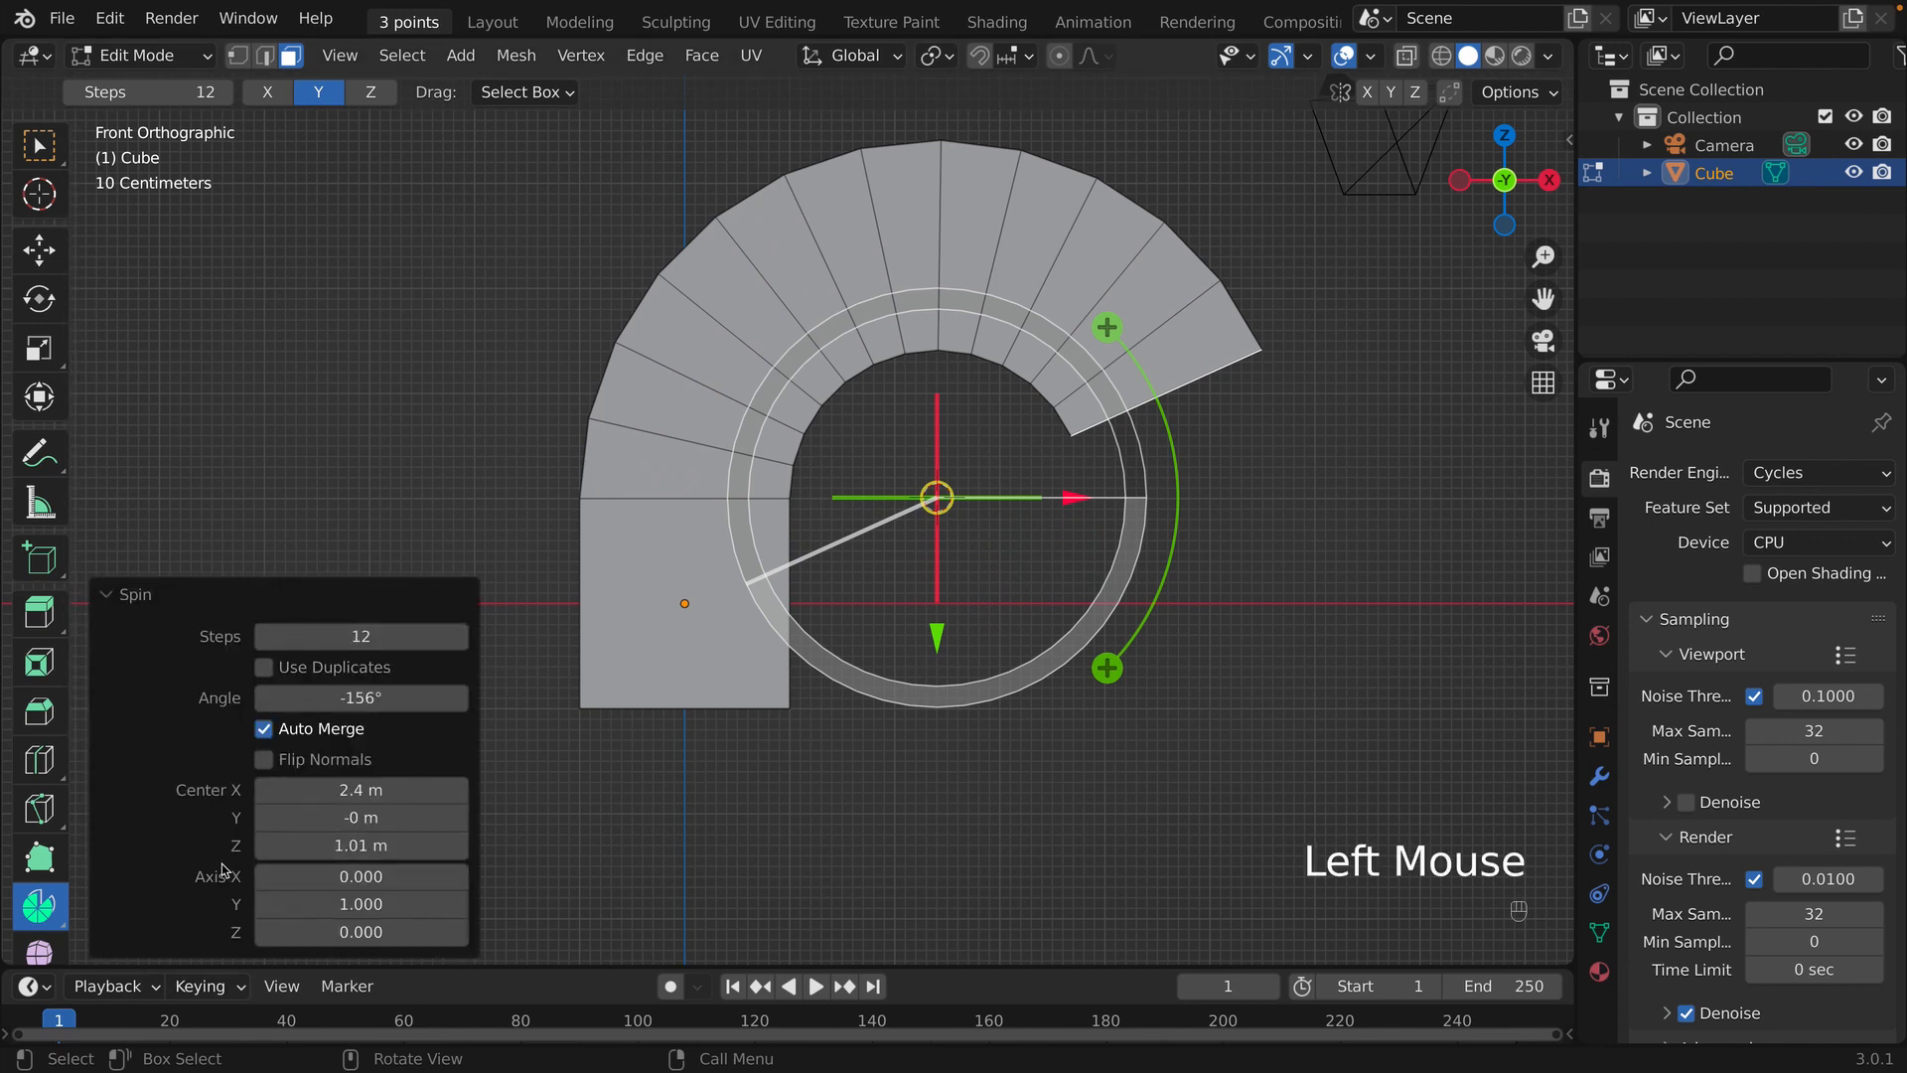
- Try 4 and 20 steps for the spin, and set the step count back to 12
{"action": "left_click", "coordinate": [391, 636]}
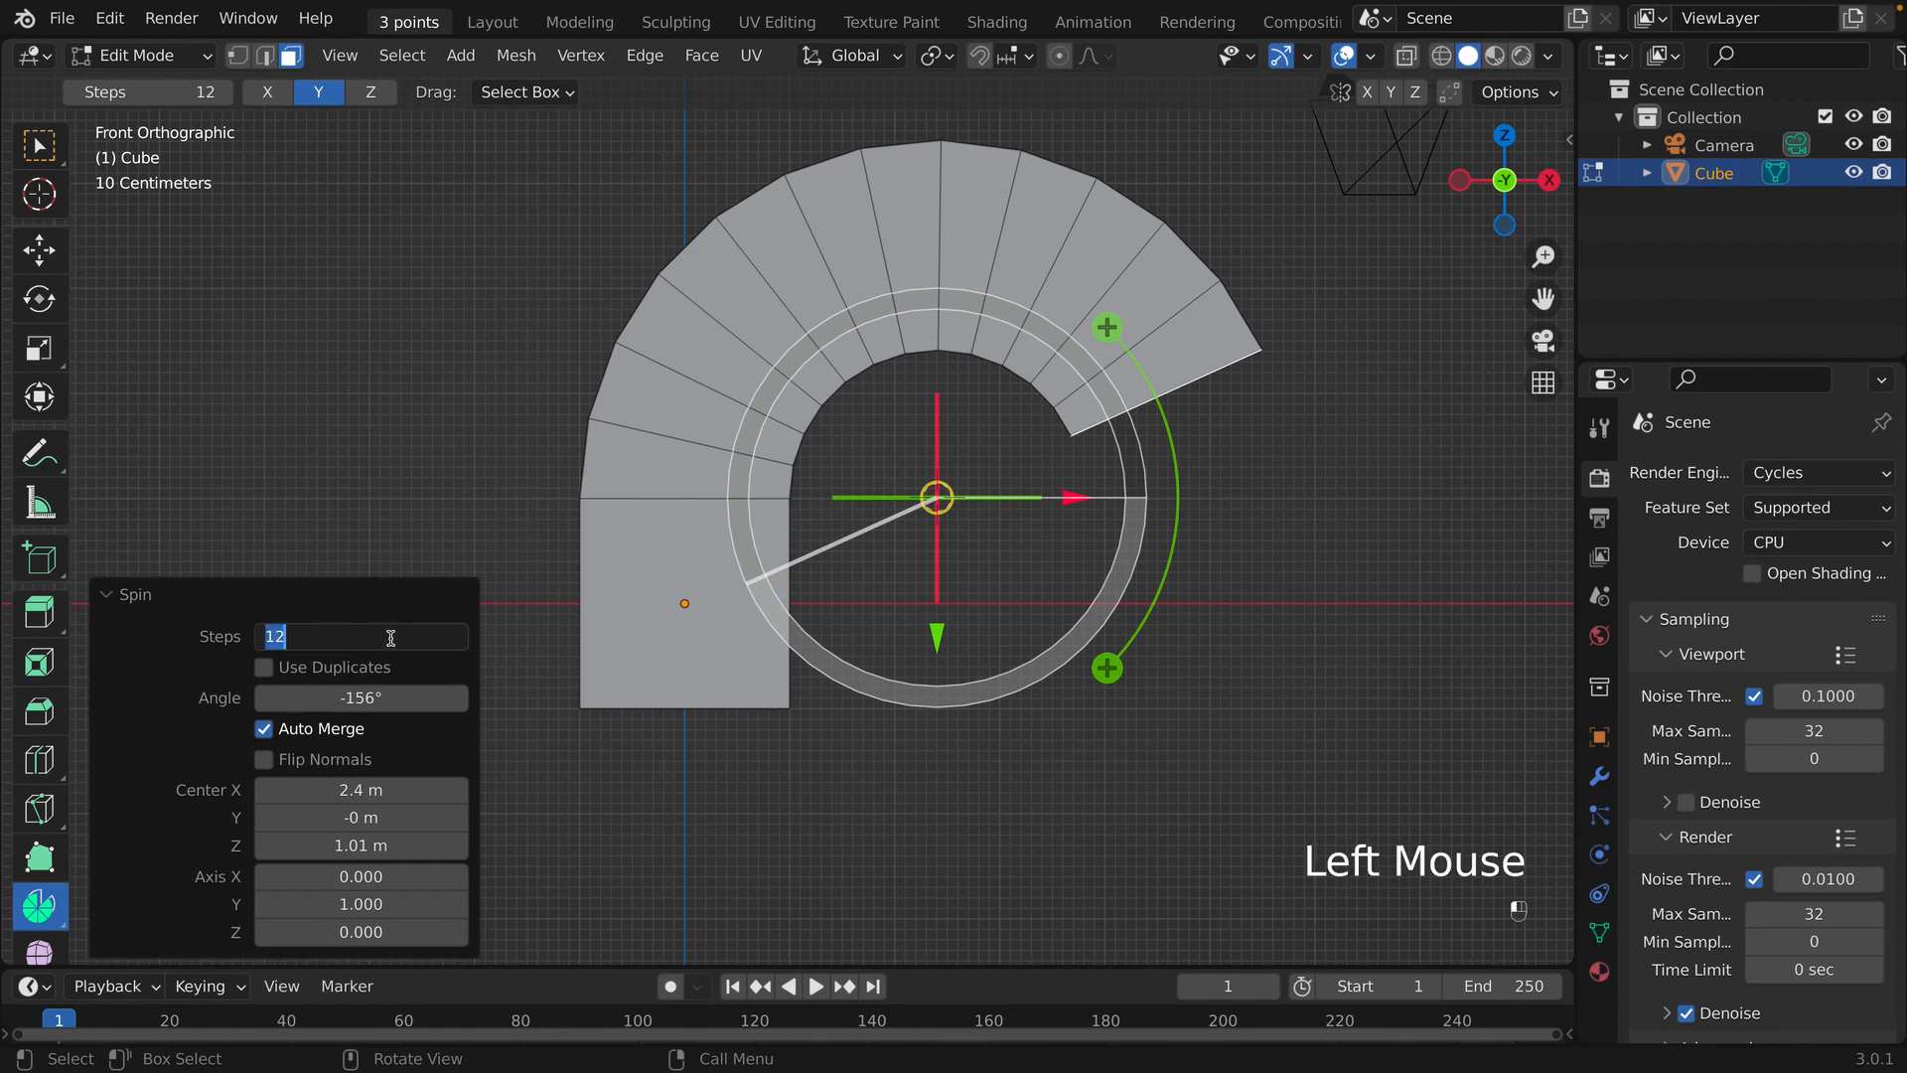
{"action": "type", "text": "4"}
{"action": "key", "text": "Return"}
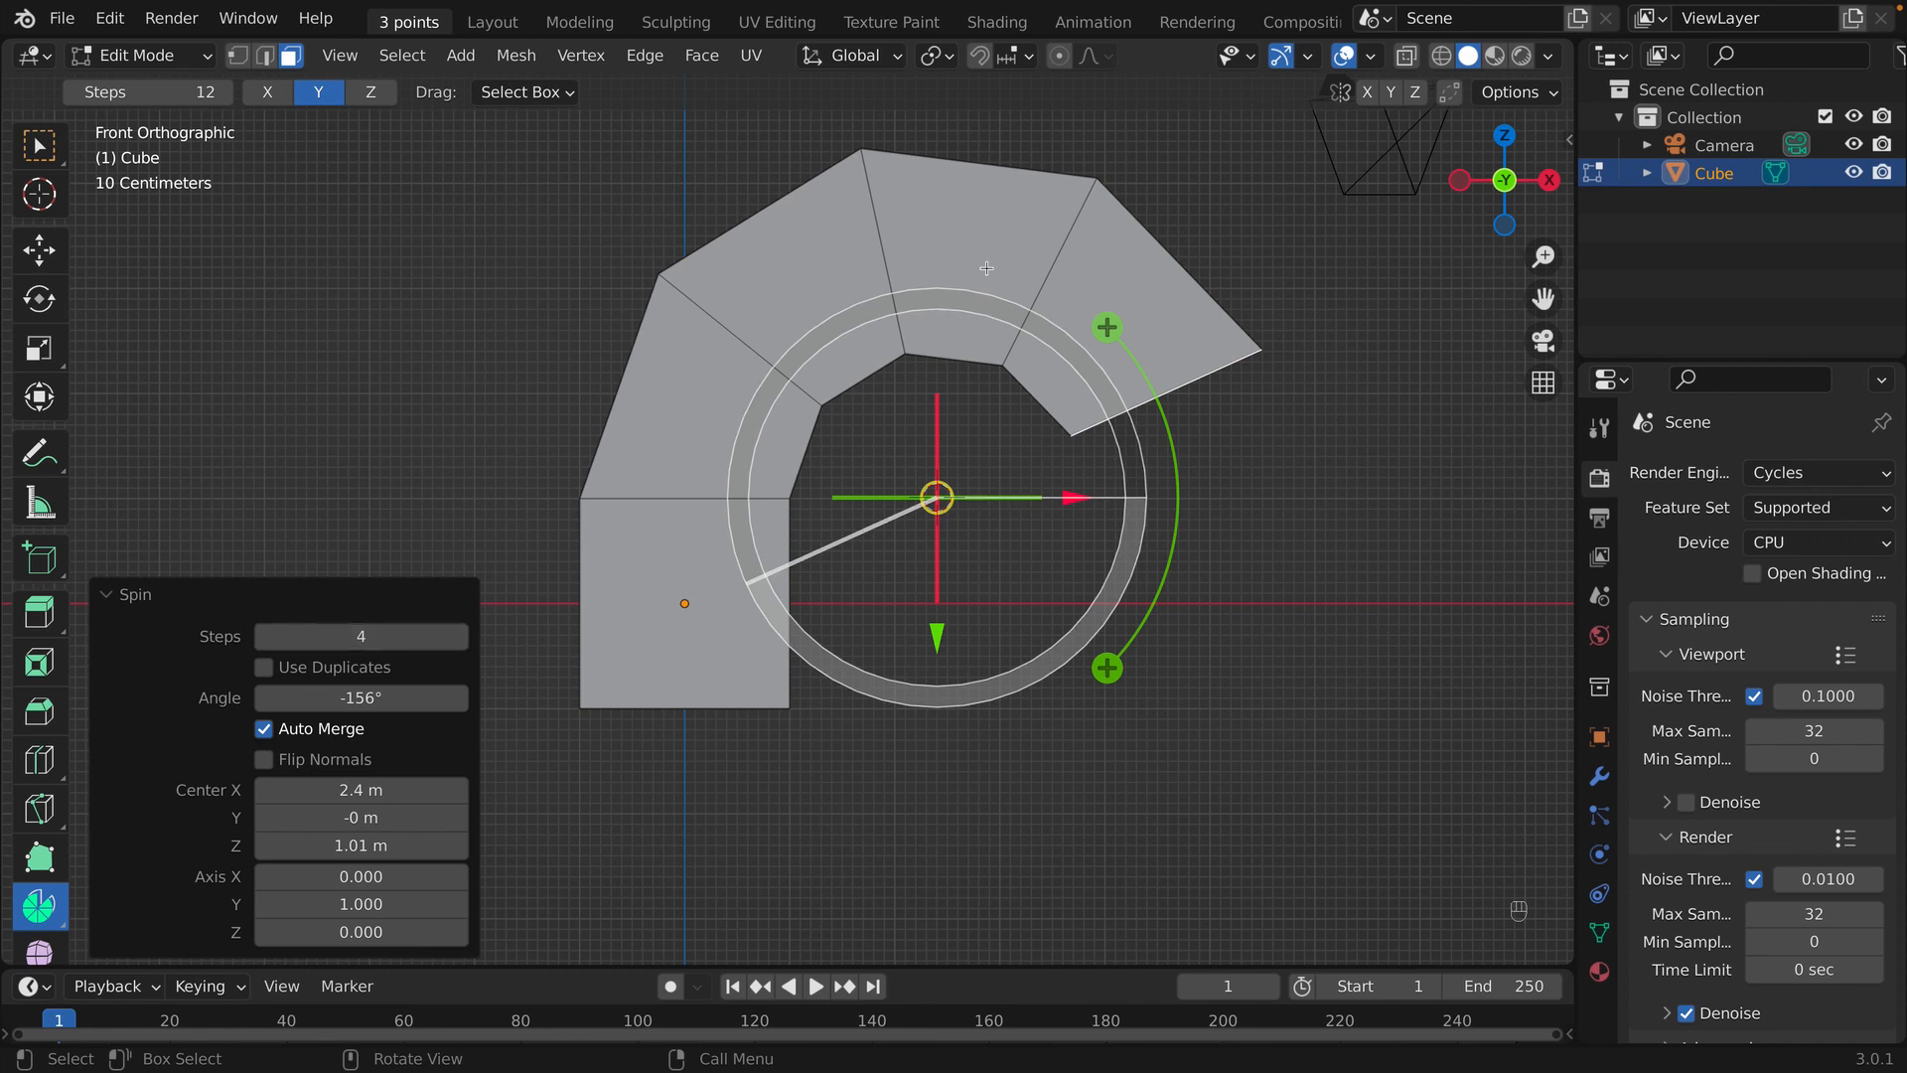
{"action": "left_click", "coordinate": [335, 641]}
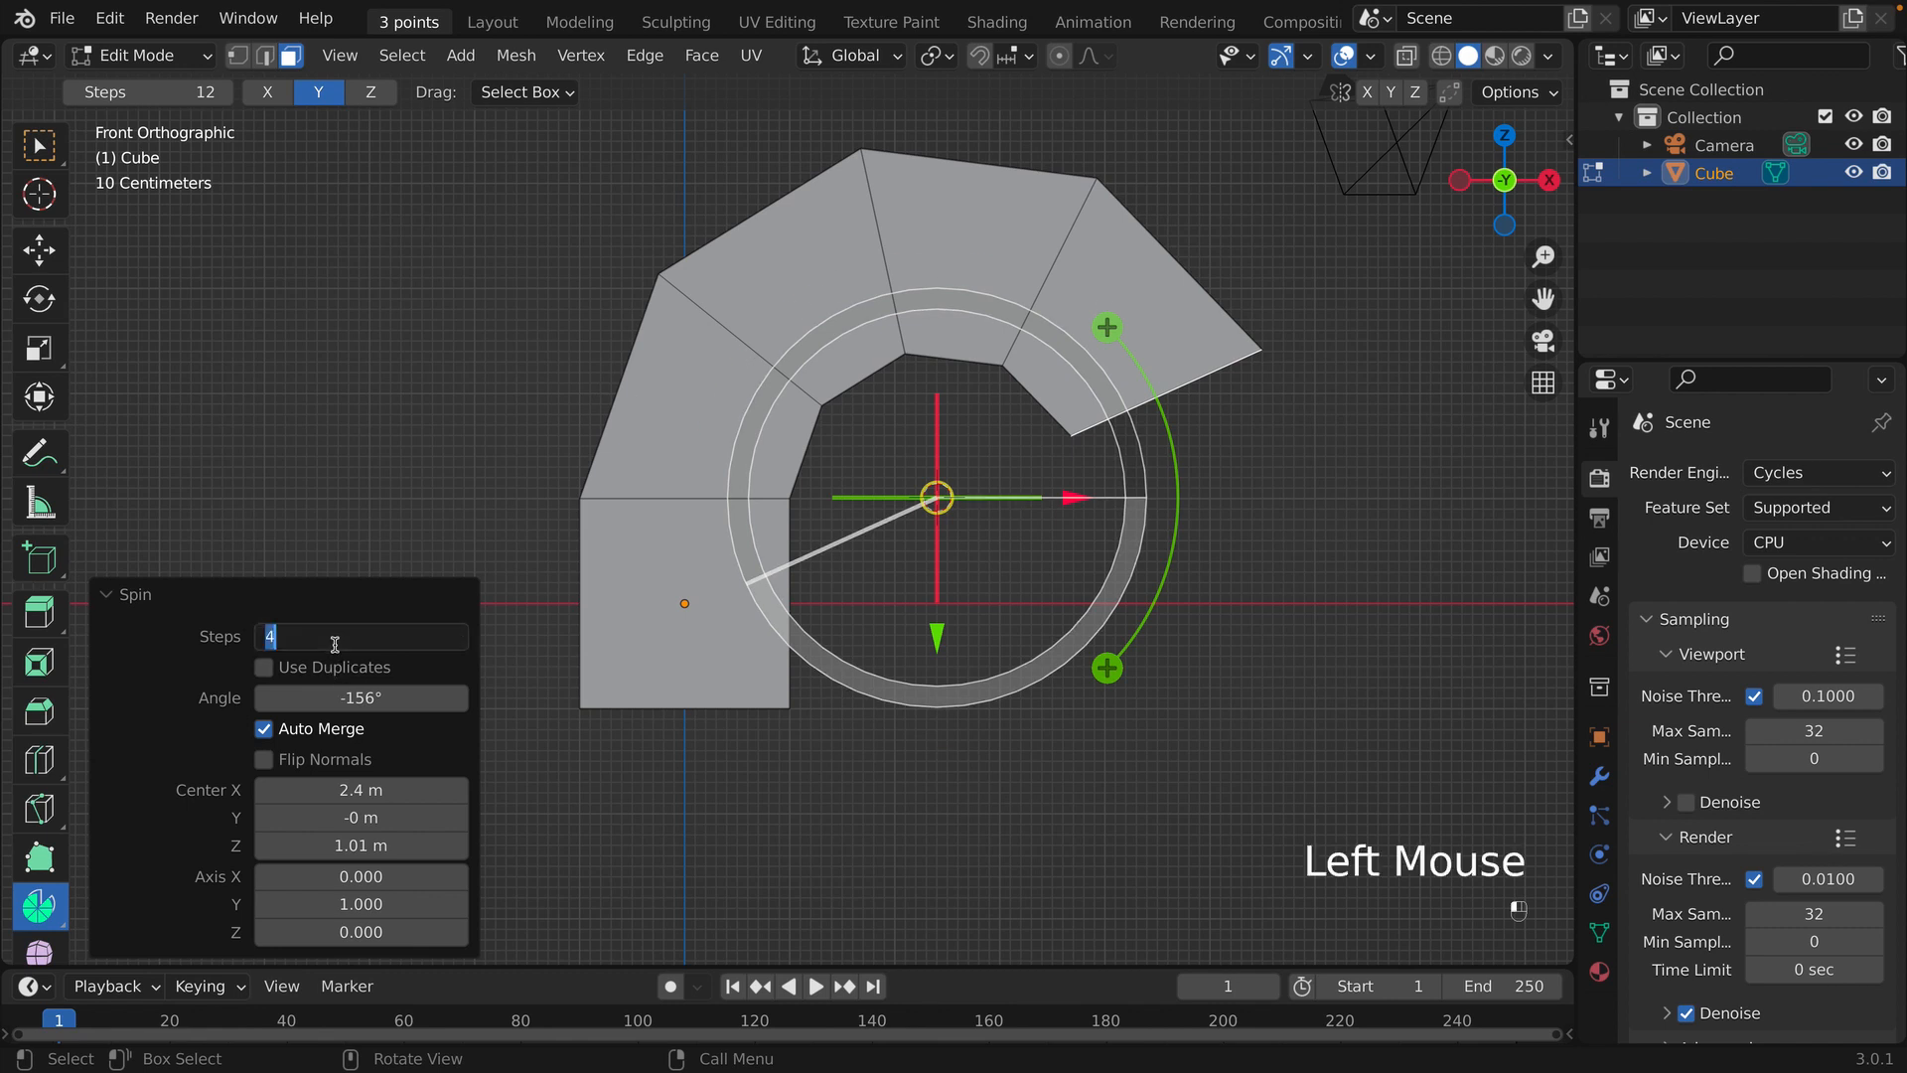
{"action": "type", "text": "20"}
{"action": "key", "text": "Return"}
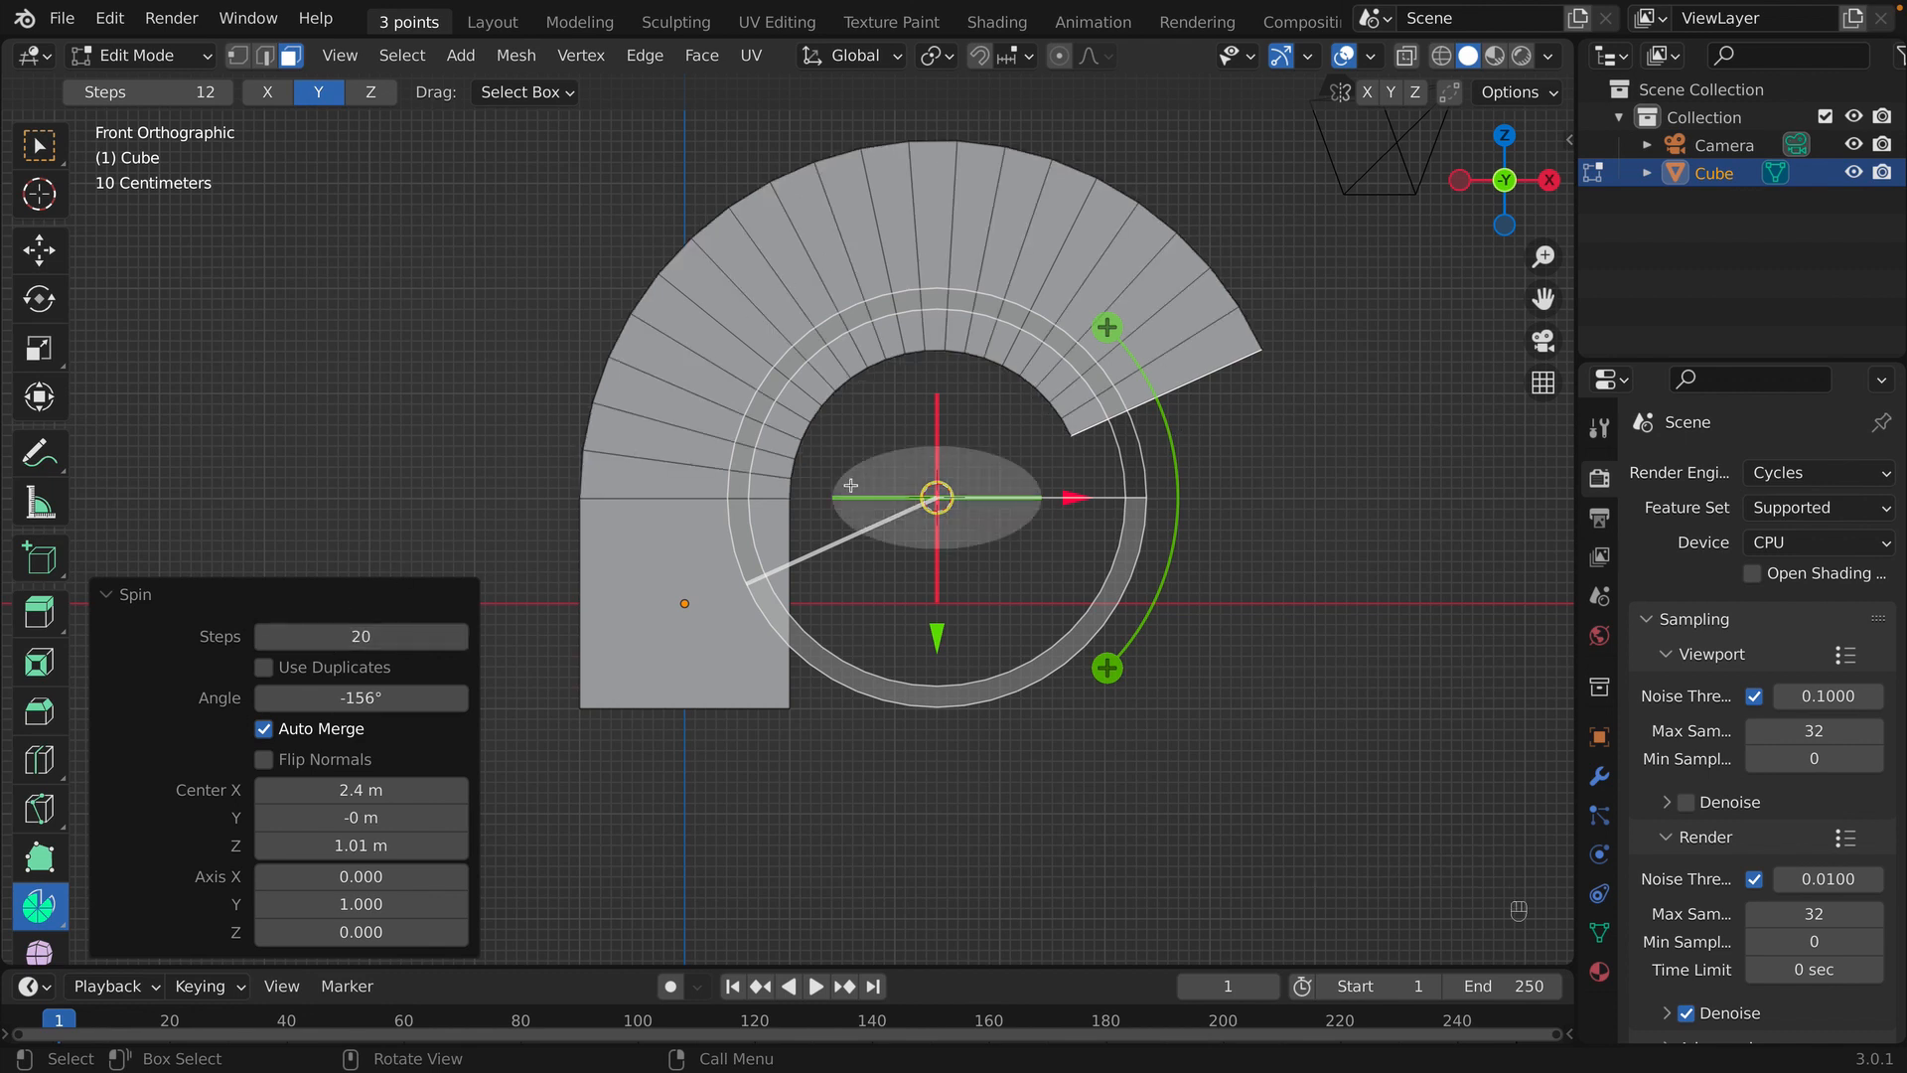
{"action": "left_click", "coordinate": [427, 636]}
{"action": "type", "text": "12"}
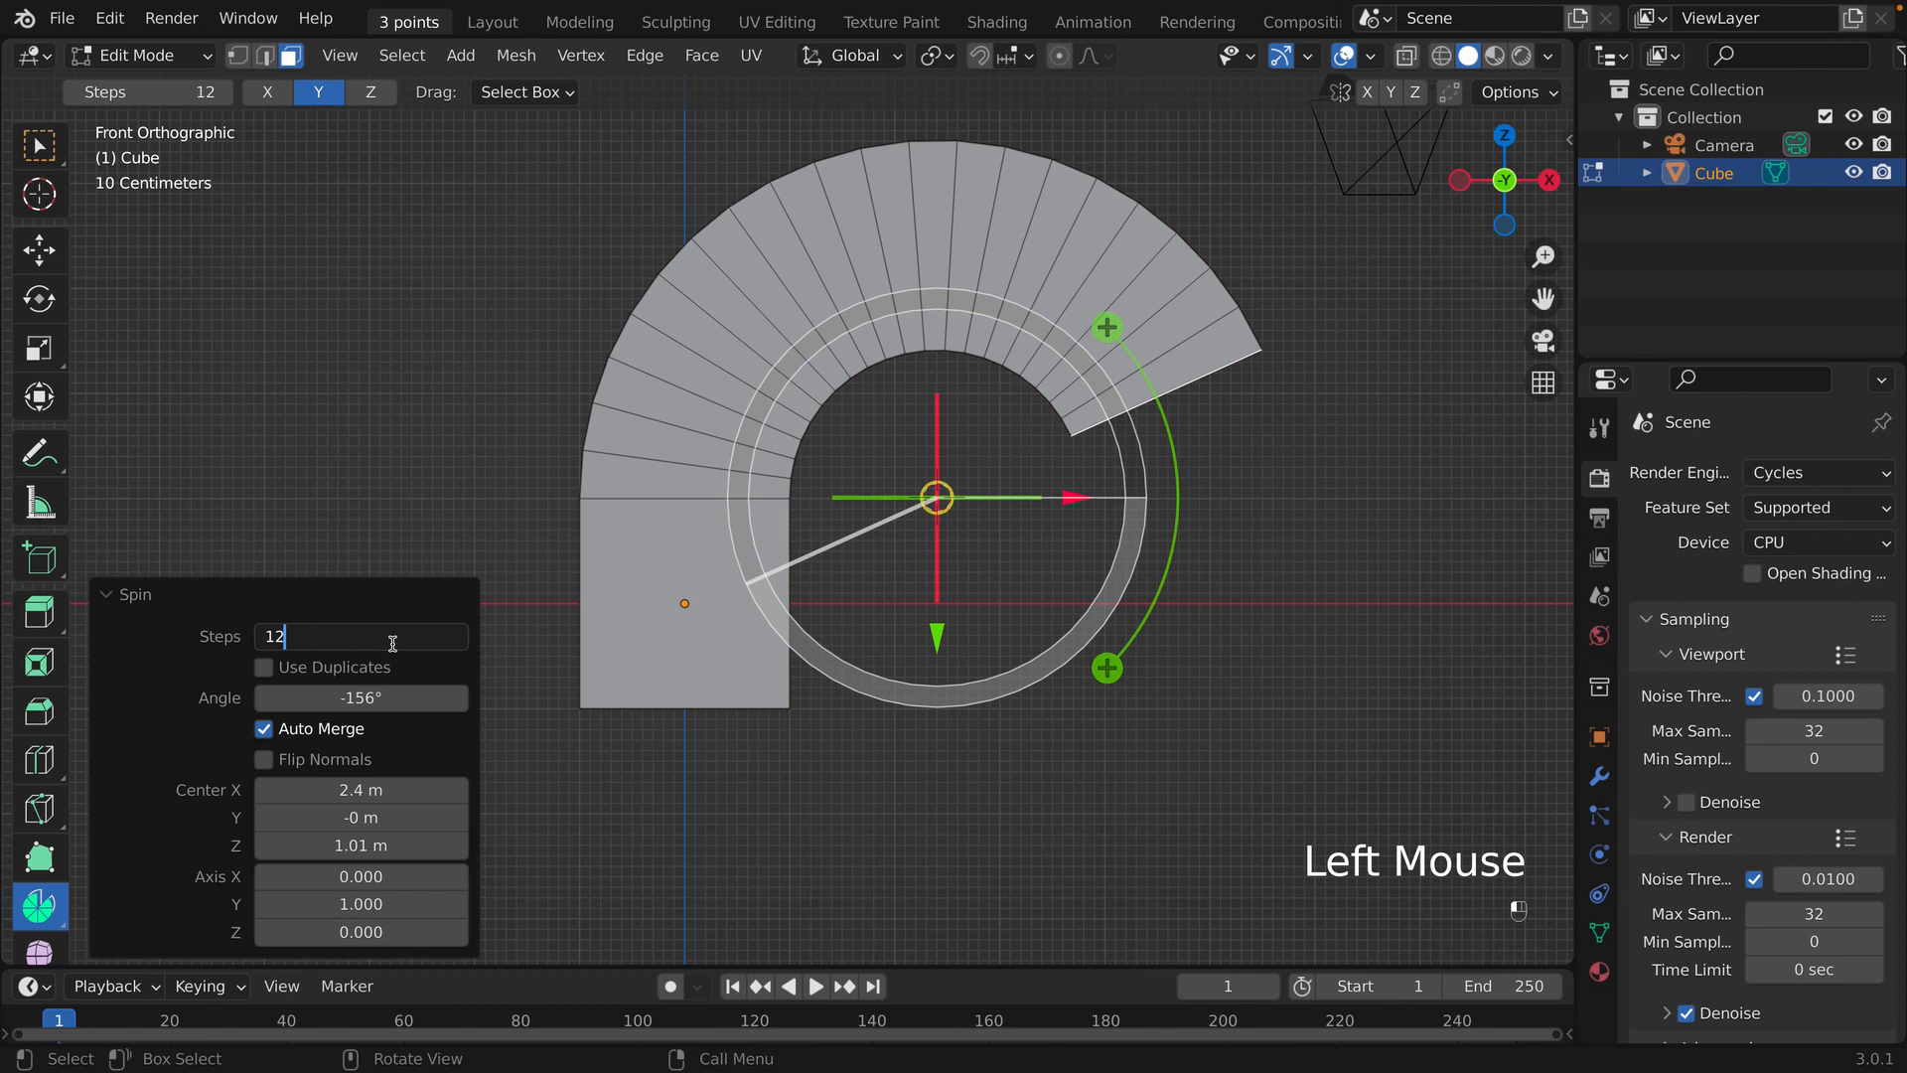
{"action": "key", "text": "Return"}
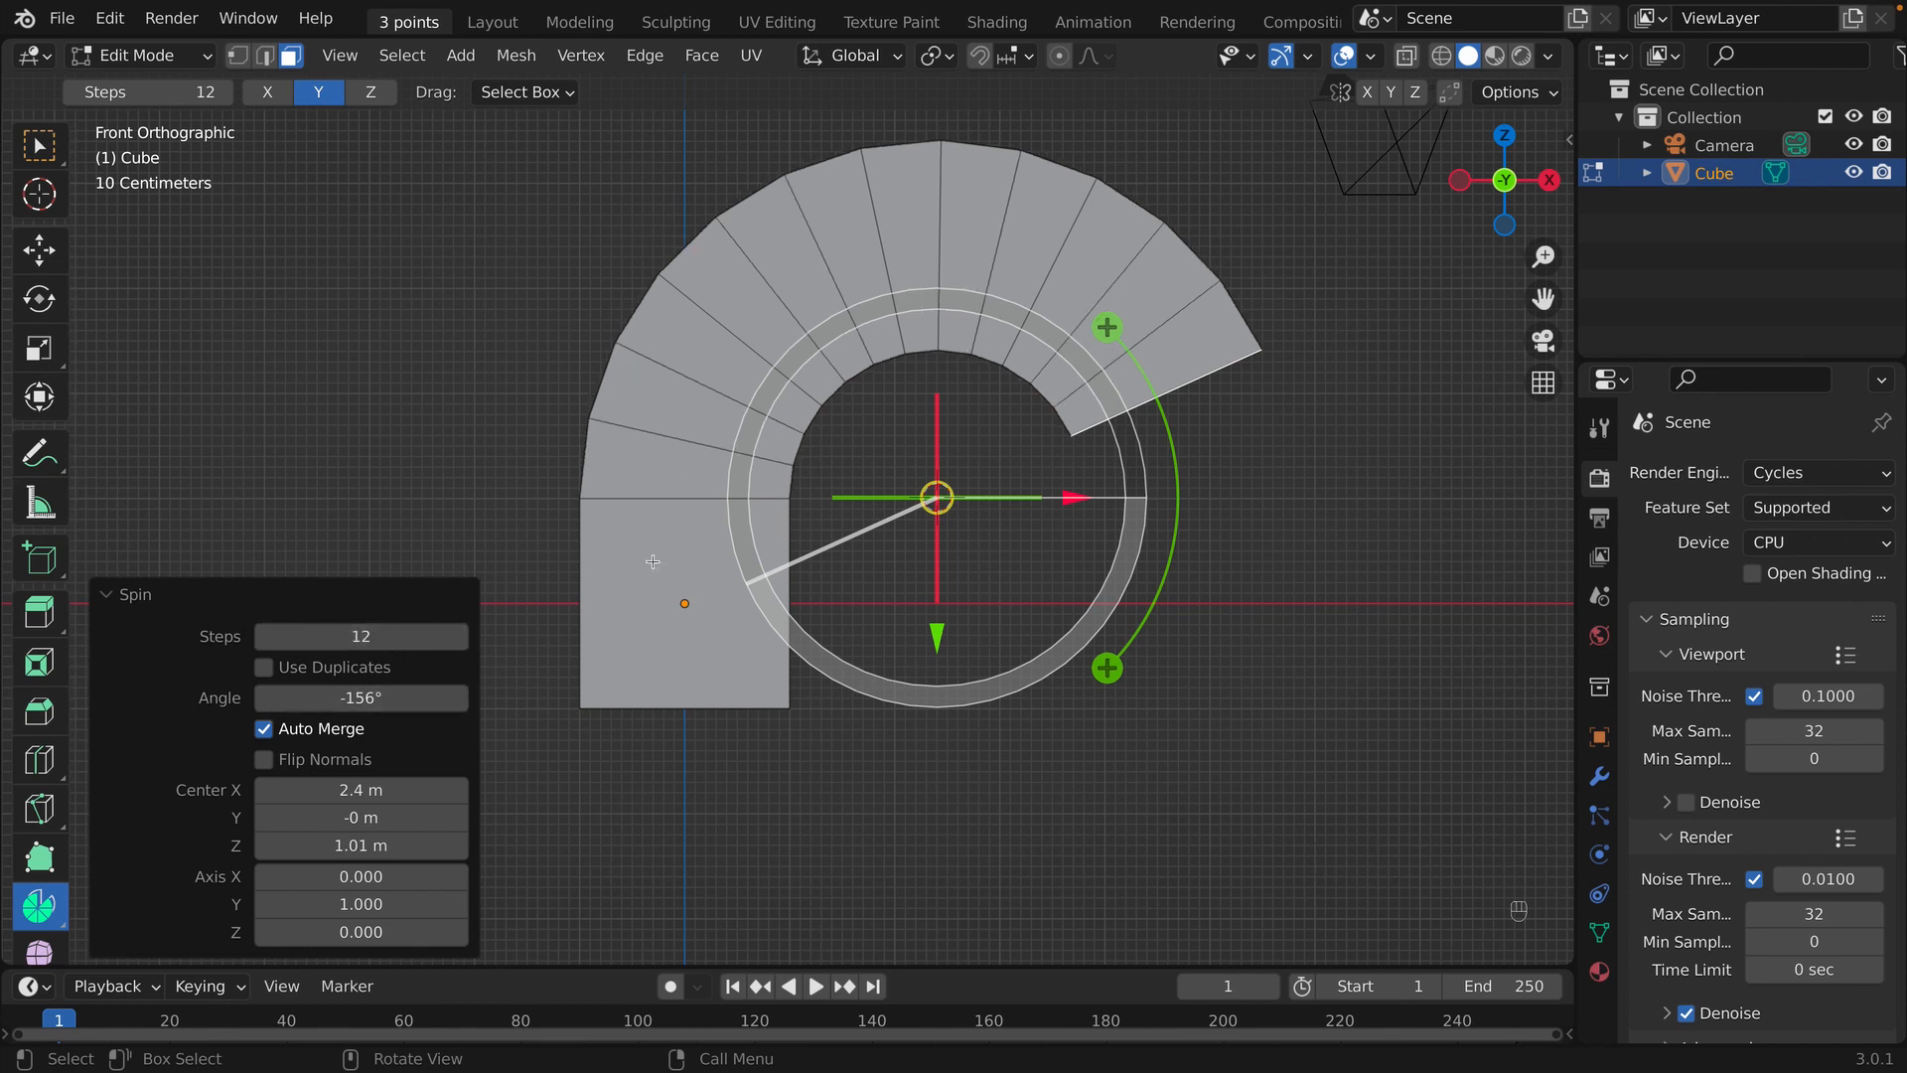
- Set the spin angle to -90°
{"action": "left_click", "coordinate": [351, 698]}
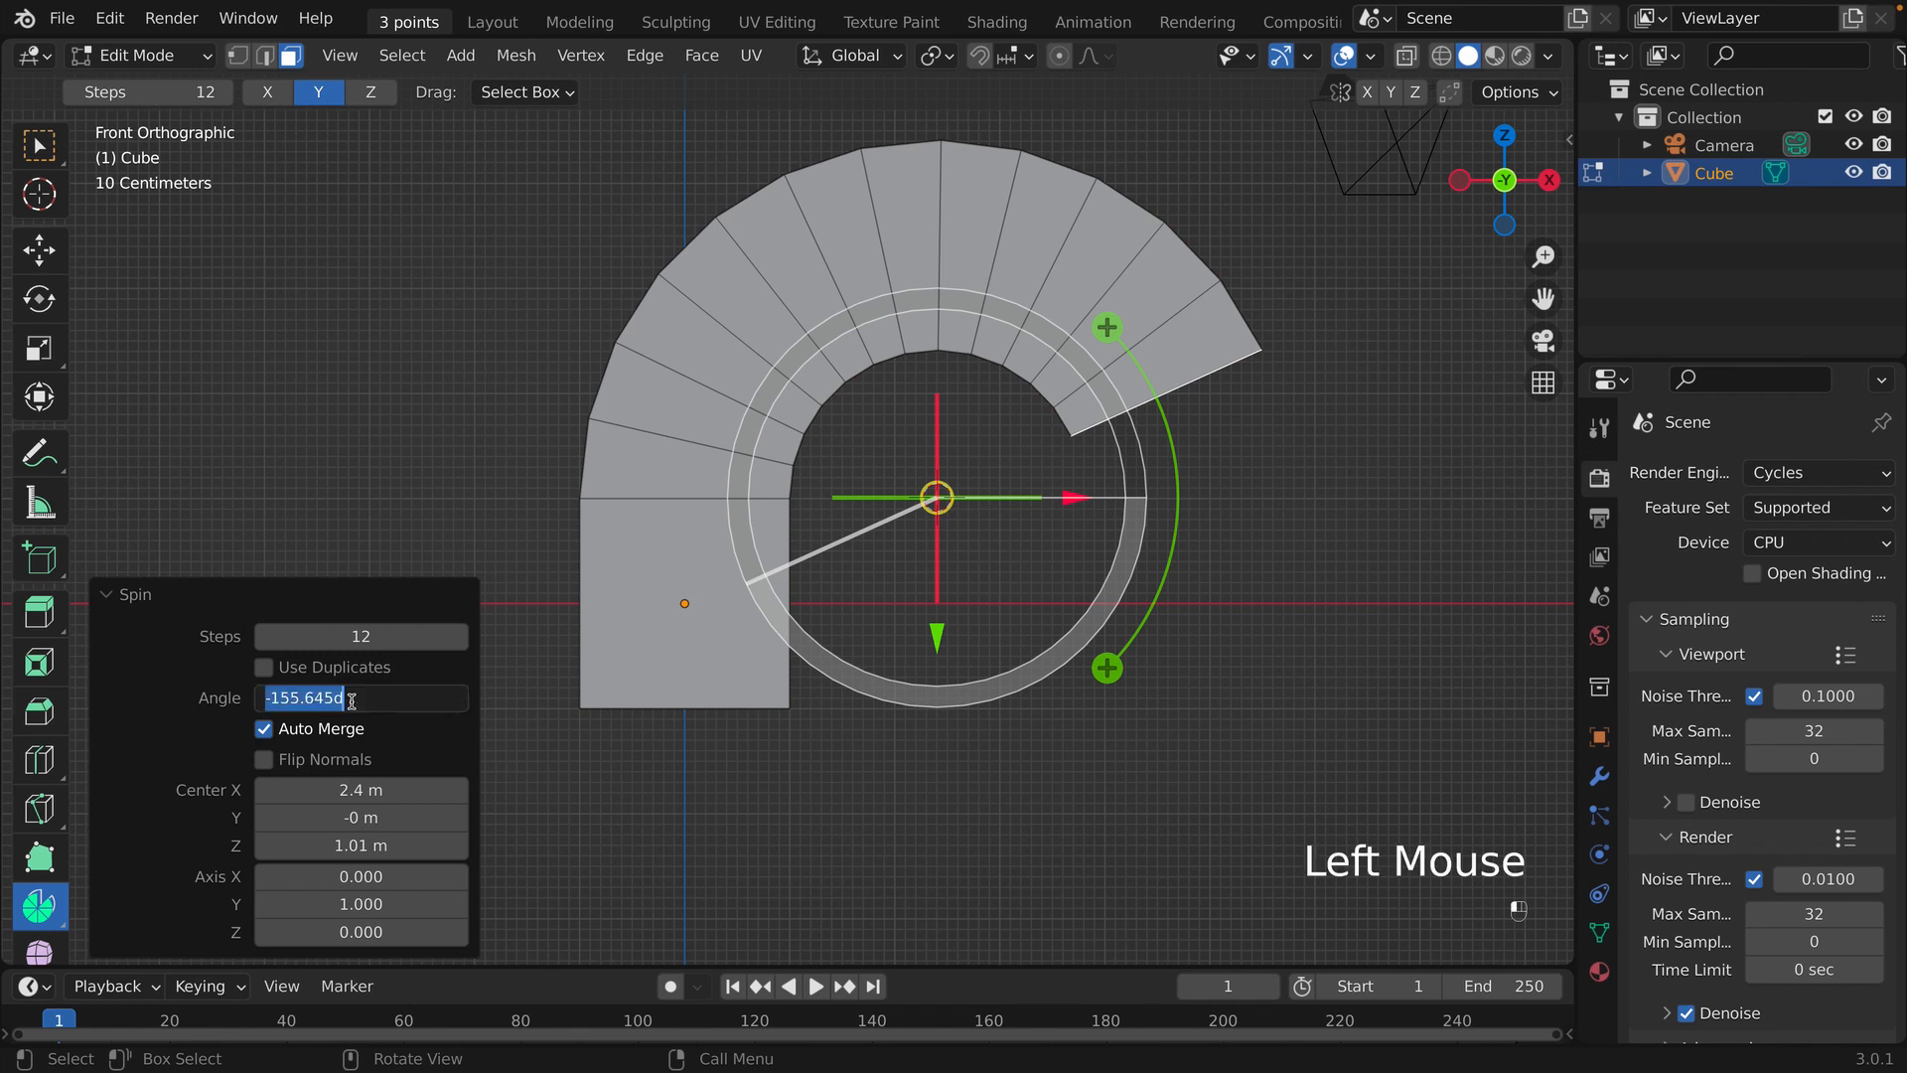
{"action": "type", "text": "-90"}
{"action": "key", "text": "Return"}
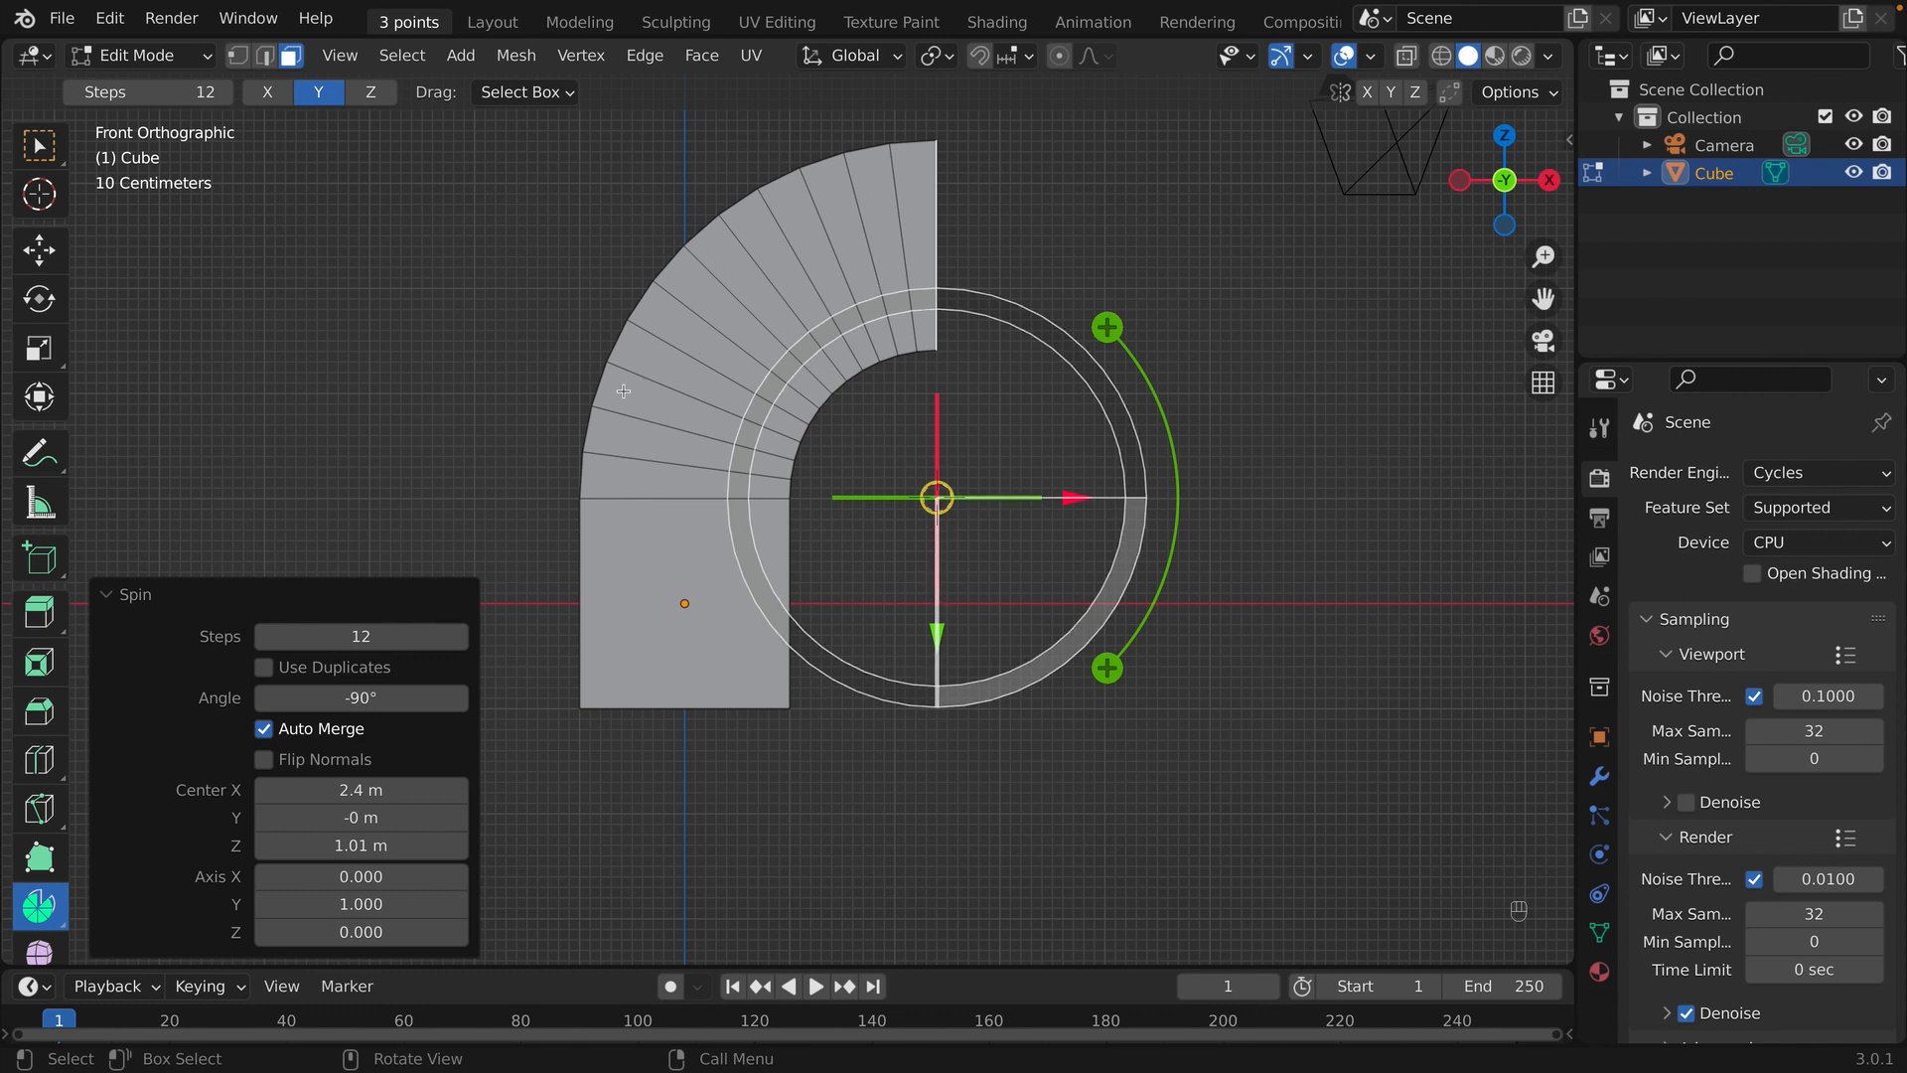
- Set the spin angle to -180° so the extrusion forms a half-circle arch
{"action": "left_click", "coordinate": [366, 694]}
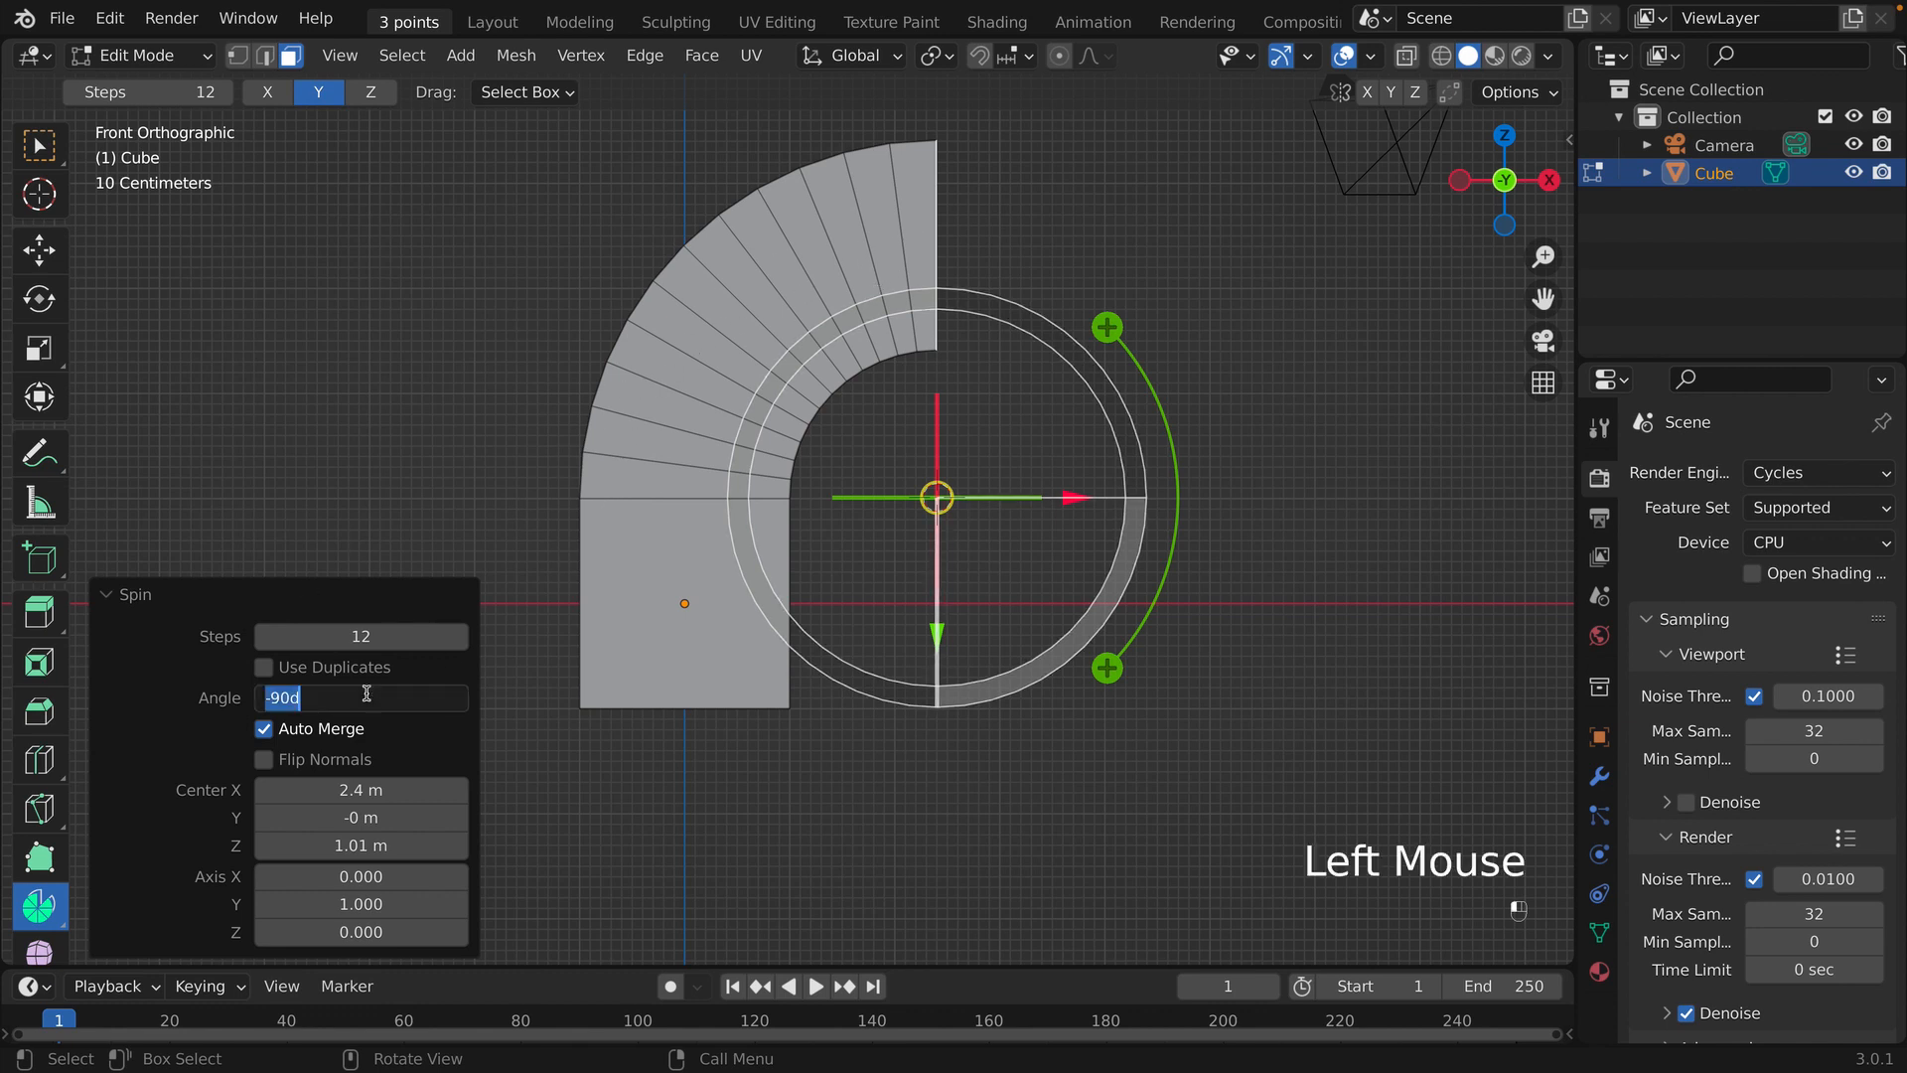
{"action": "type", "text": "-180"}
{"action": "key", "text": "Return"}
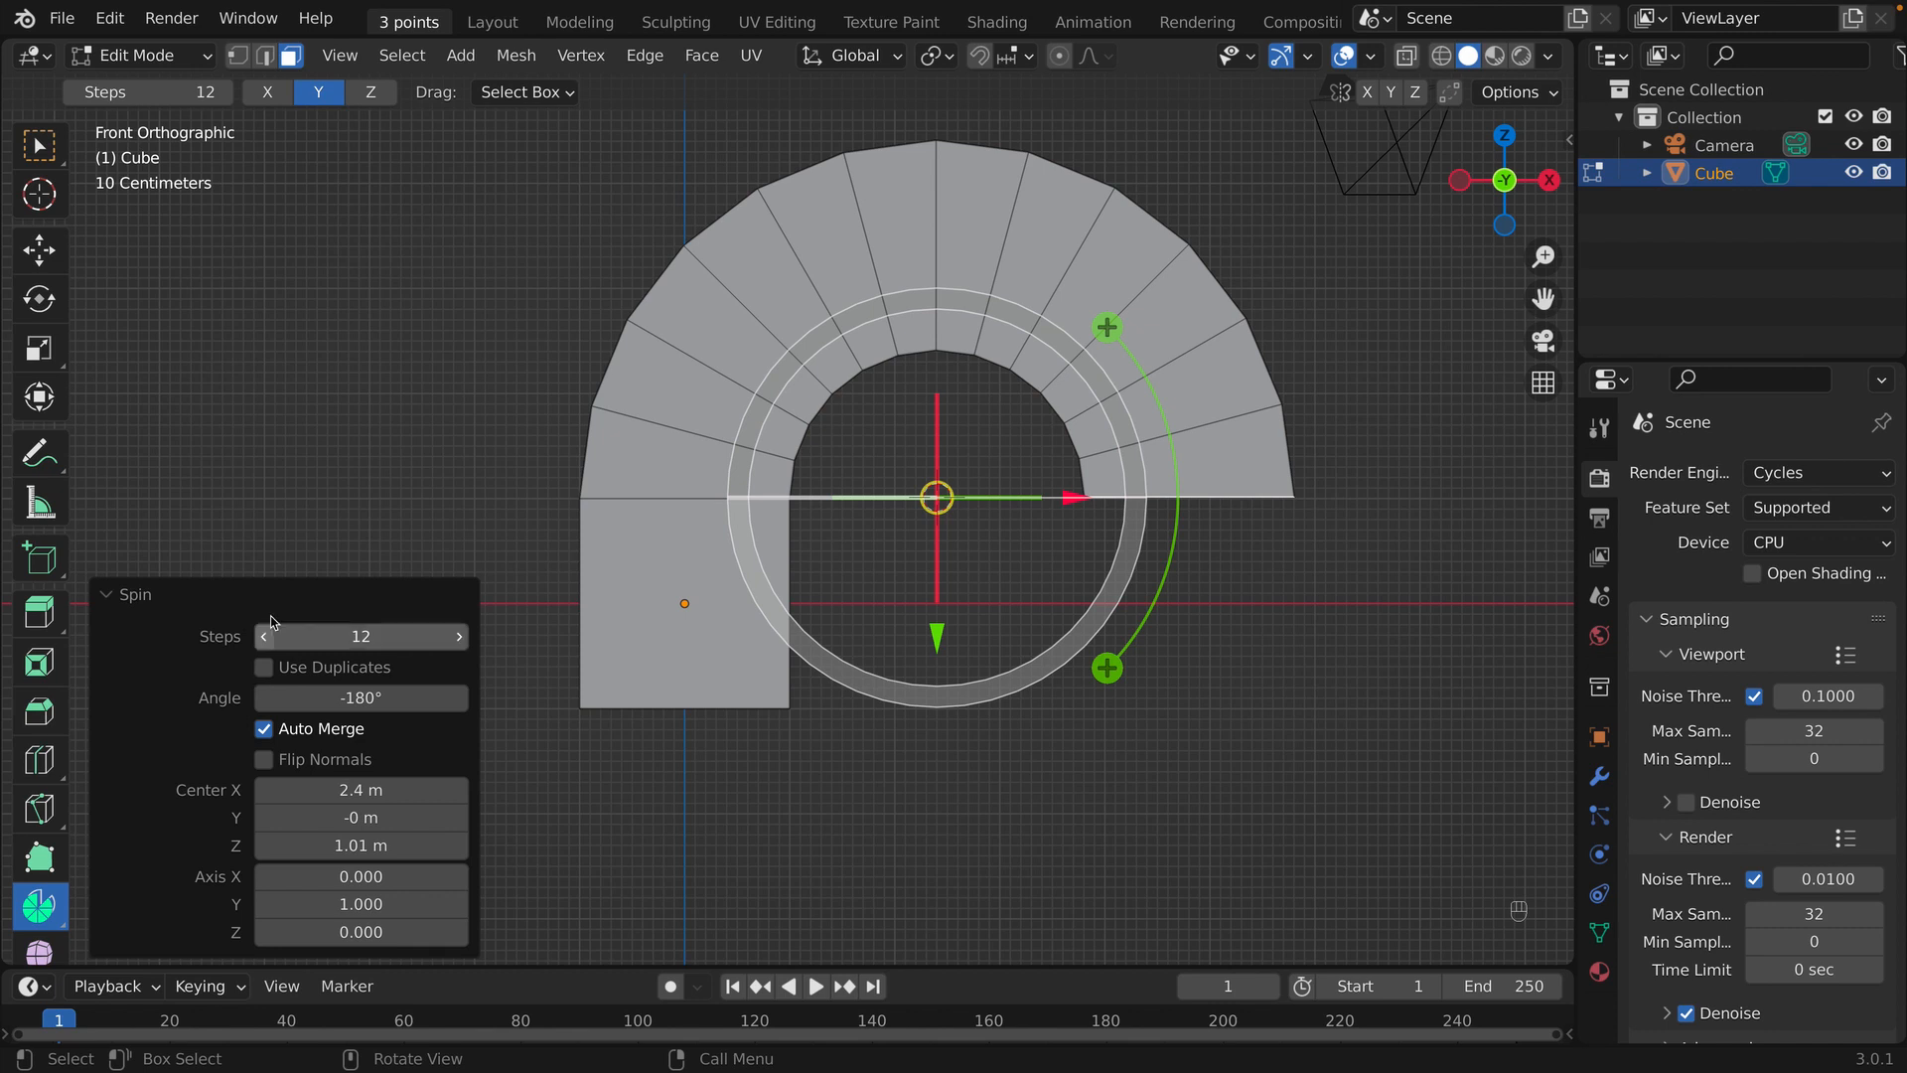
- Activate the Move tool and select the downward-facing end face of the arch's spun side
{"action": "left_click", "coordinate": [386, 482]}
{"action": "middle_click_drag", "start_coordinate": [564, 537], "coordinate": [428, 546]}
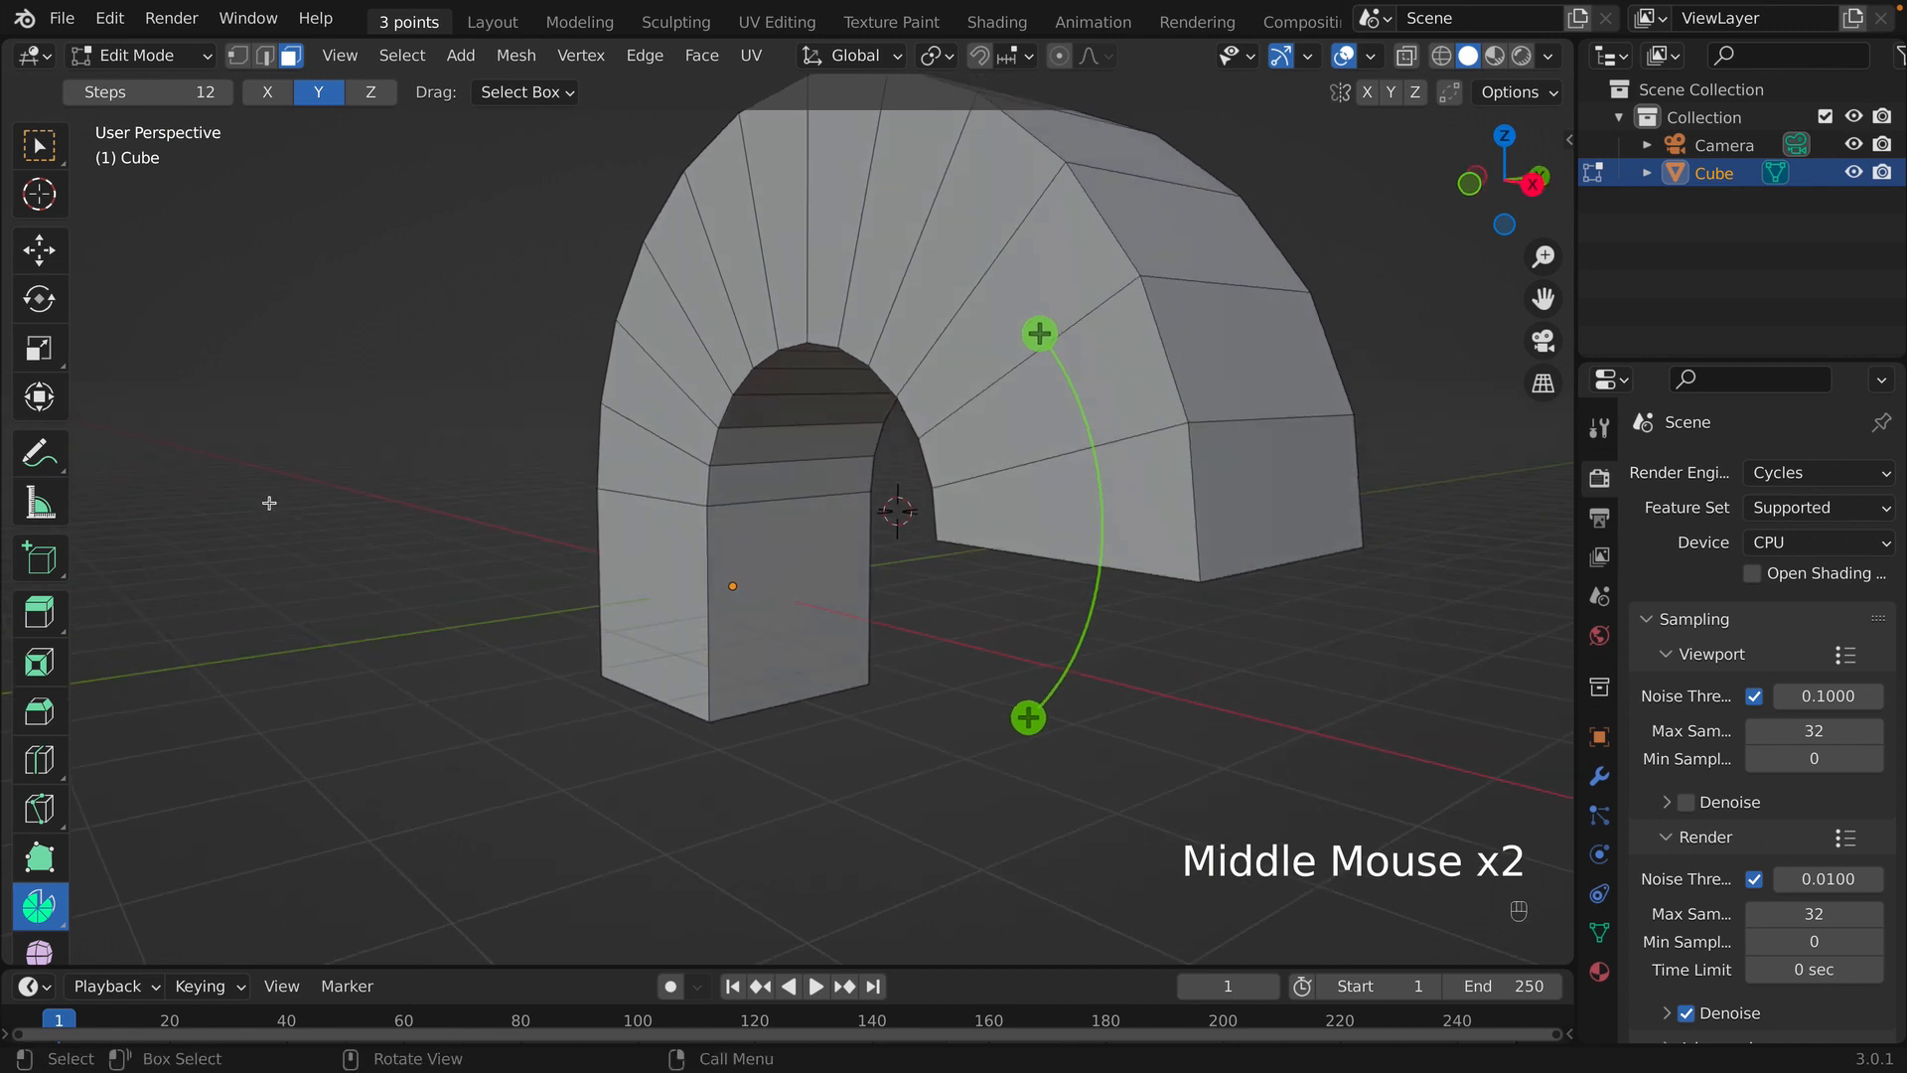
{"action": "left_click", "coordinate": [64, 262]}
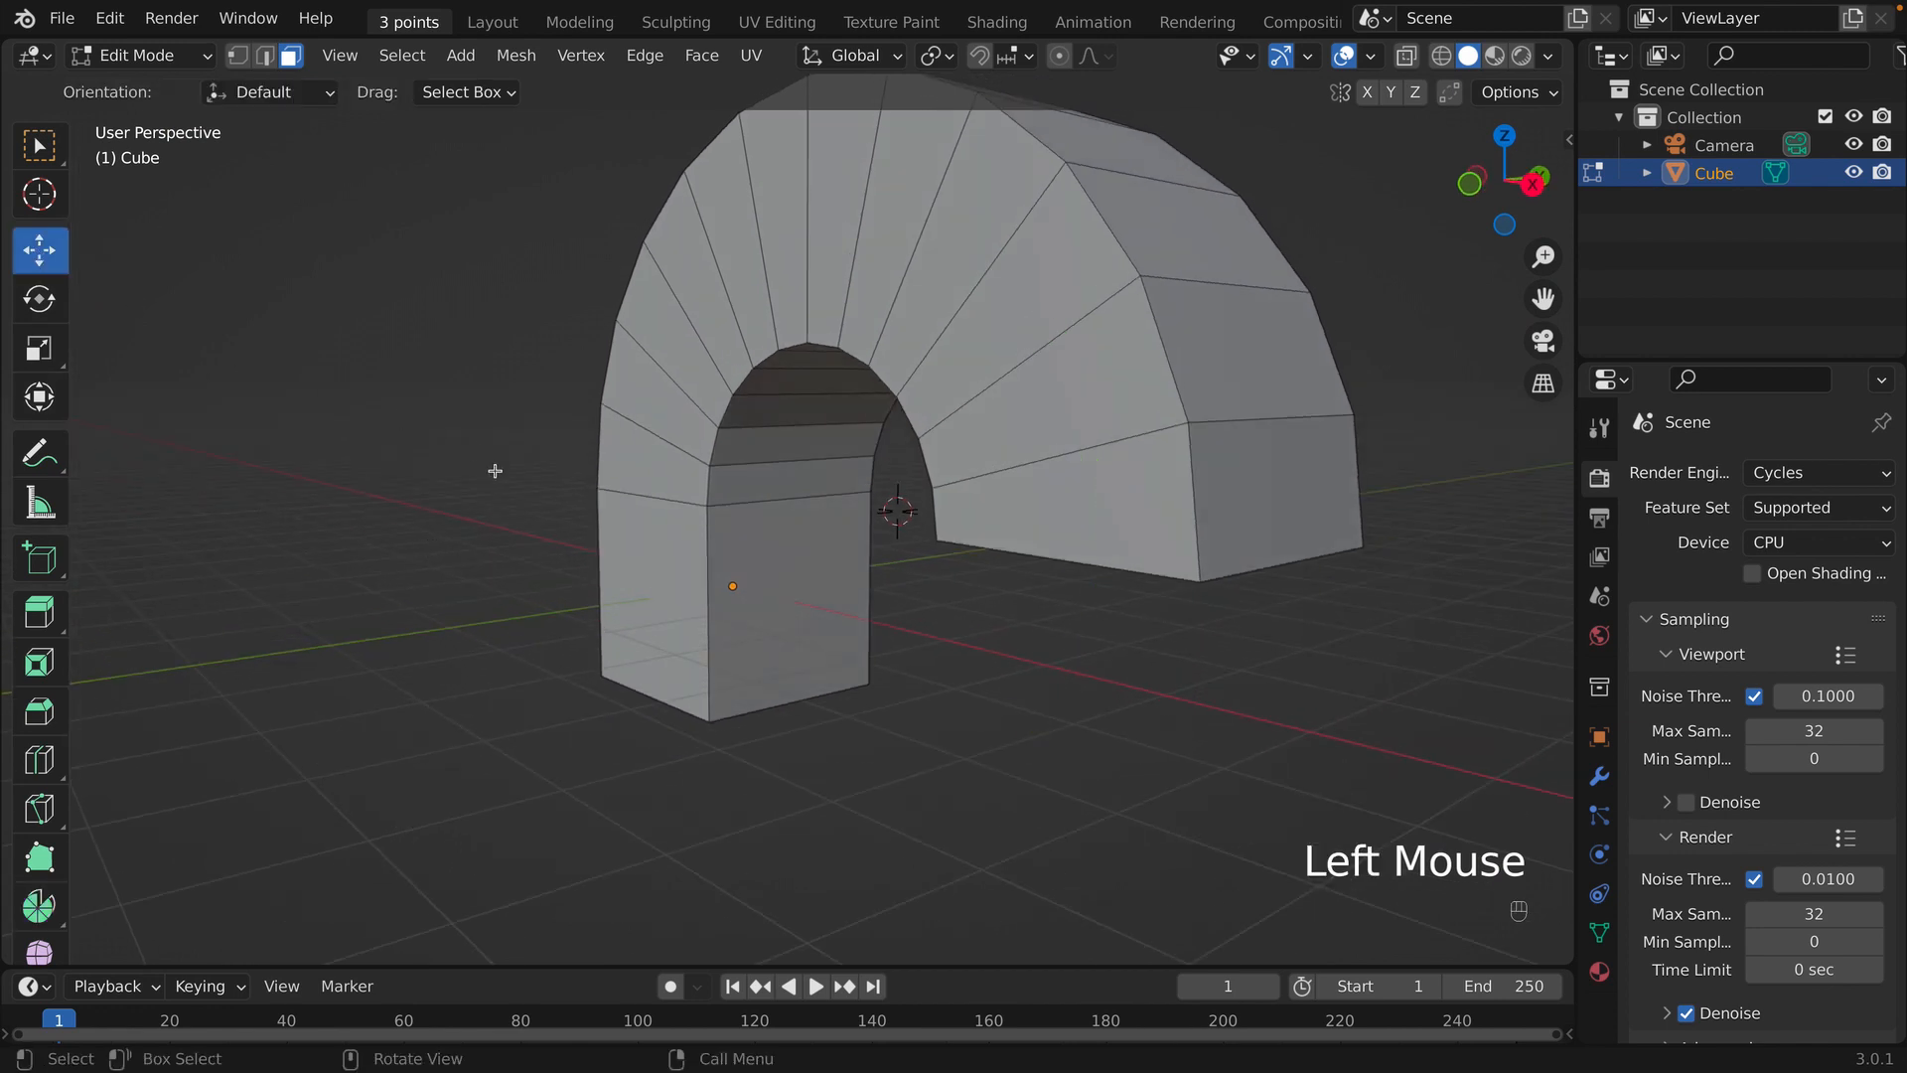
{"action": "middle_click_drag", "start_coordinate": [498, 472], "coordinate": [477, 344]}
{"action": "left_click", "coordinate": [1083, 284]}
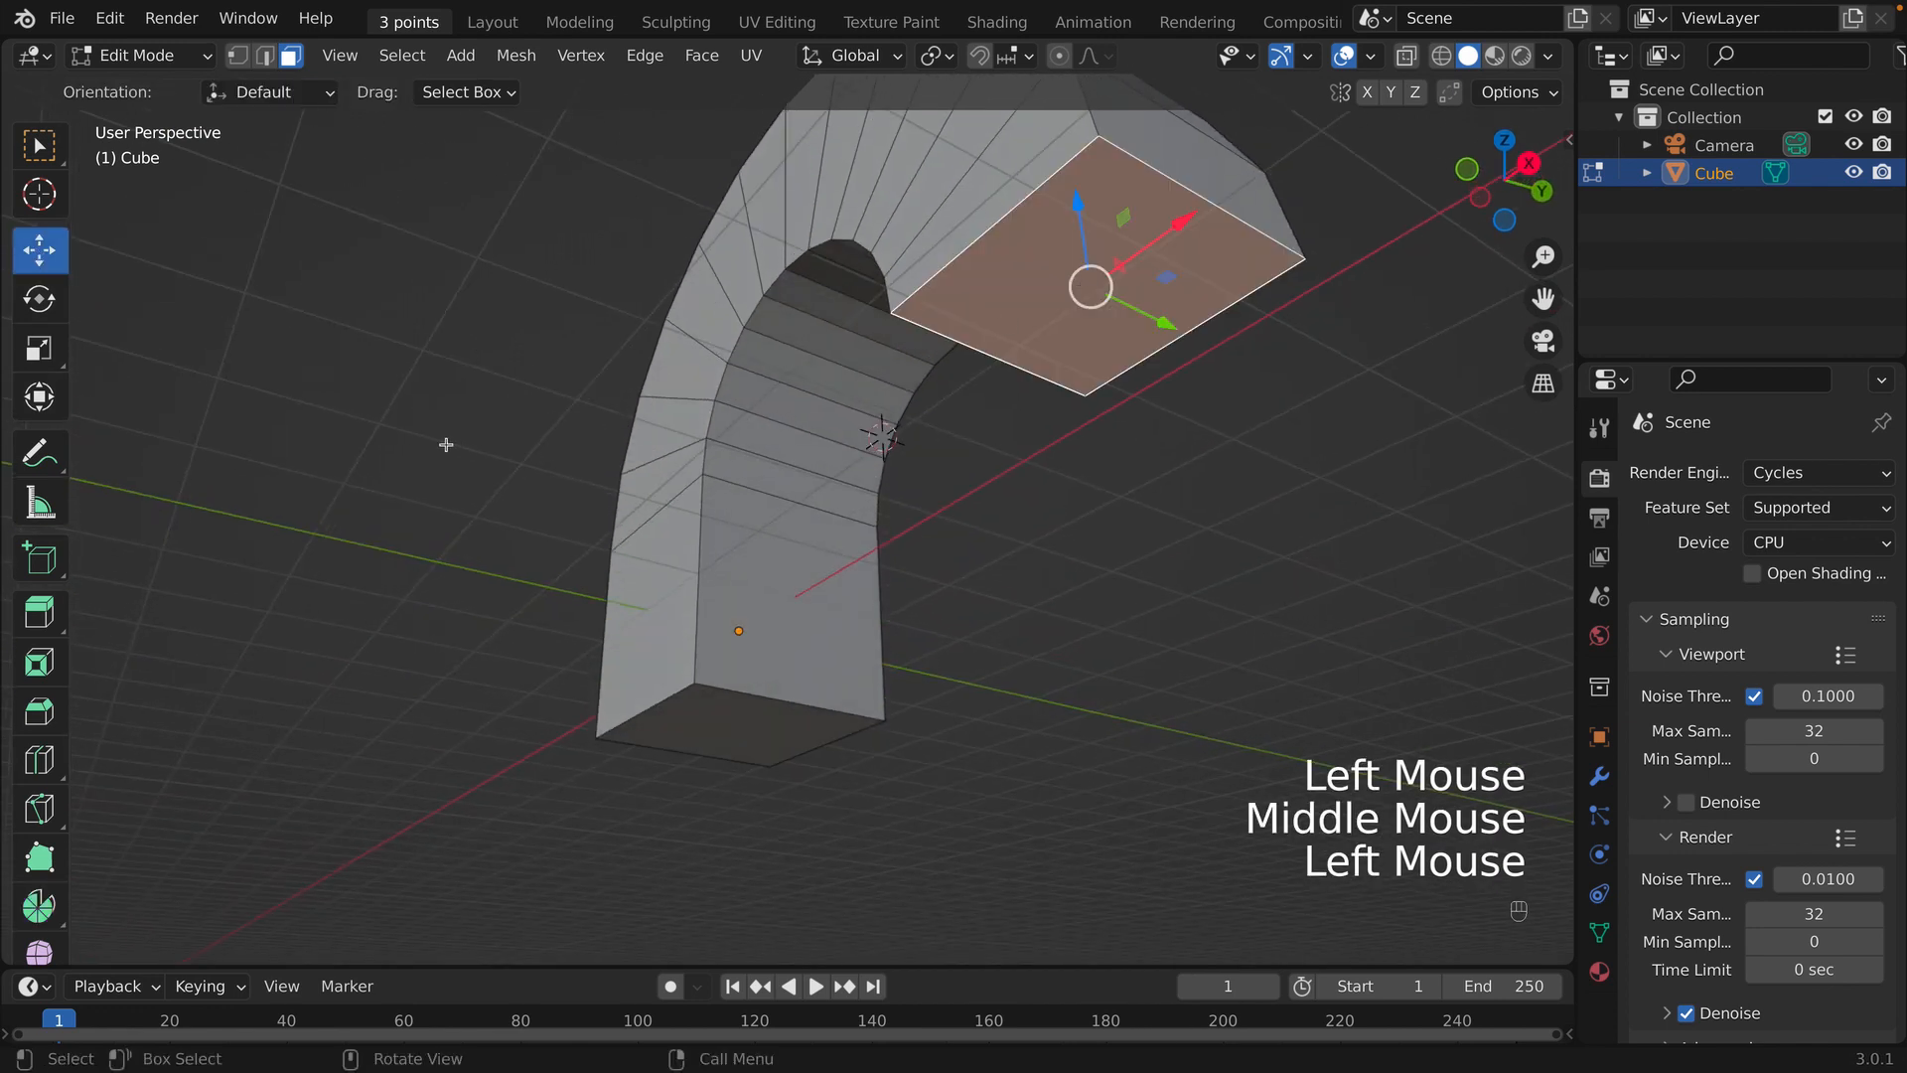
{"action": "middle_click_drag", "start_coordinate": [447, 443], "coordinate": [675, 558]}
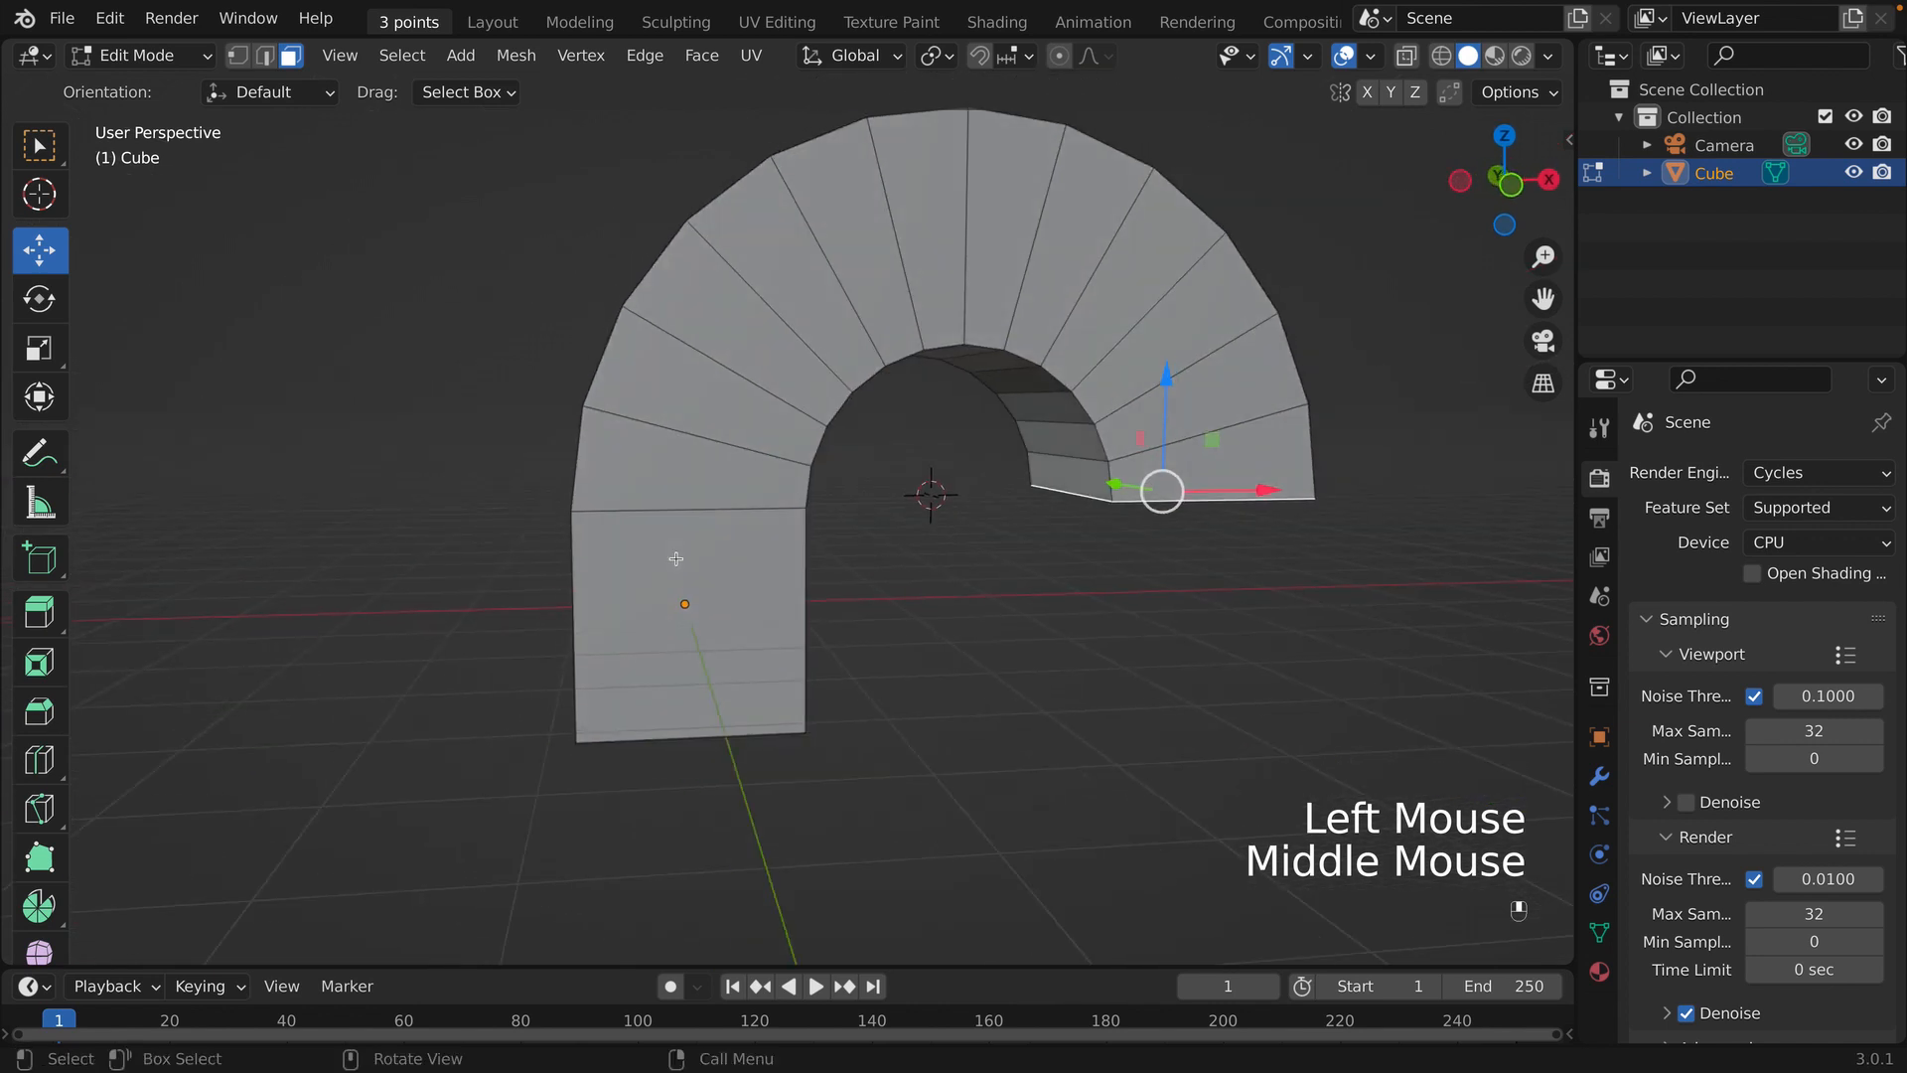
- Extrude the selected end face of the arch straight down about 2.09 m to form the second leg
{"action": "key", "text": "e"}
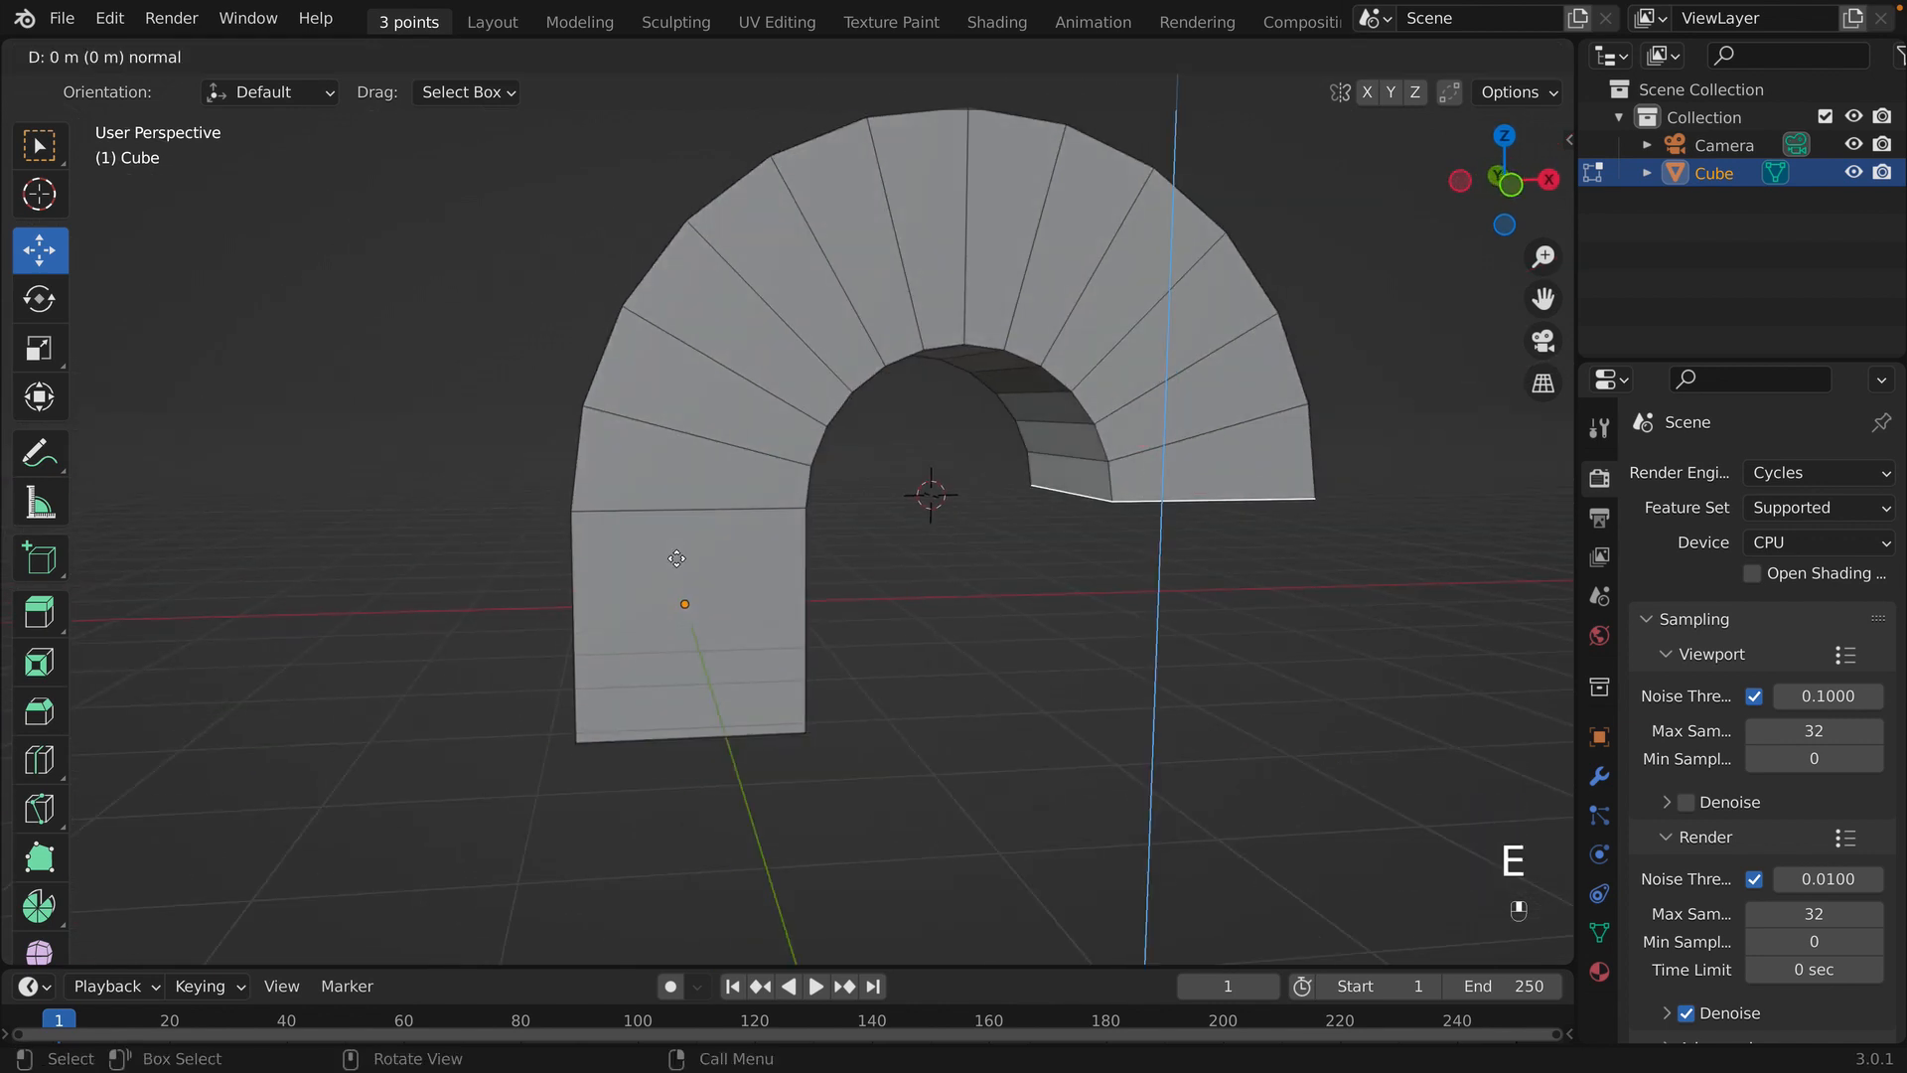
{"action": "left_click", "coordinate": [666, 760]}
{"action": "scroll", "coordinate": [659, 715], "scroll_direction": "down", "scroll_amount": 2}
{"action": "middle_click_drag", "start_coordinate": [659, 715], "coordinate": [635, 507]}
{"action": "middle_click_drag", "start_coordinate": [635, 507], "coordinate": [656, 496]}
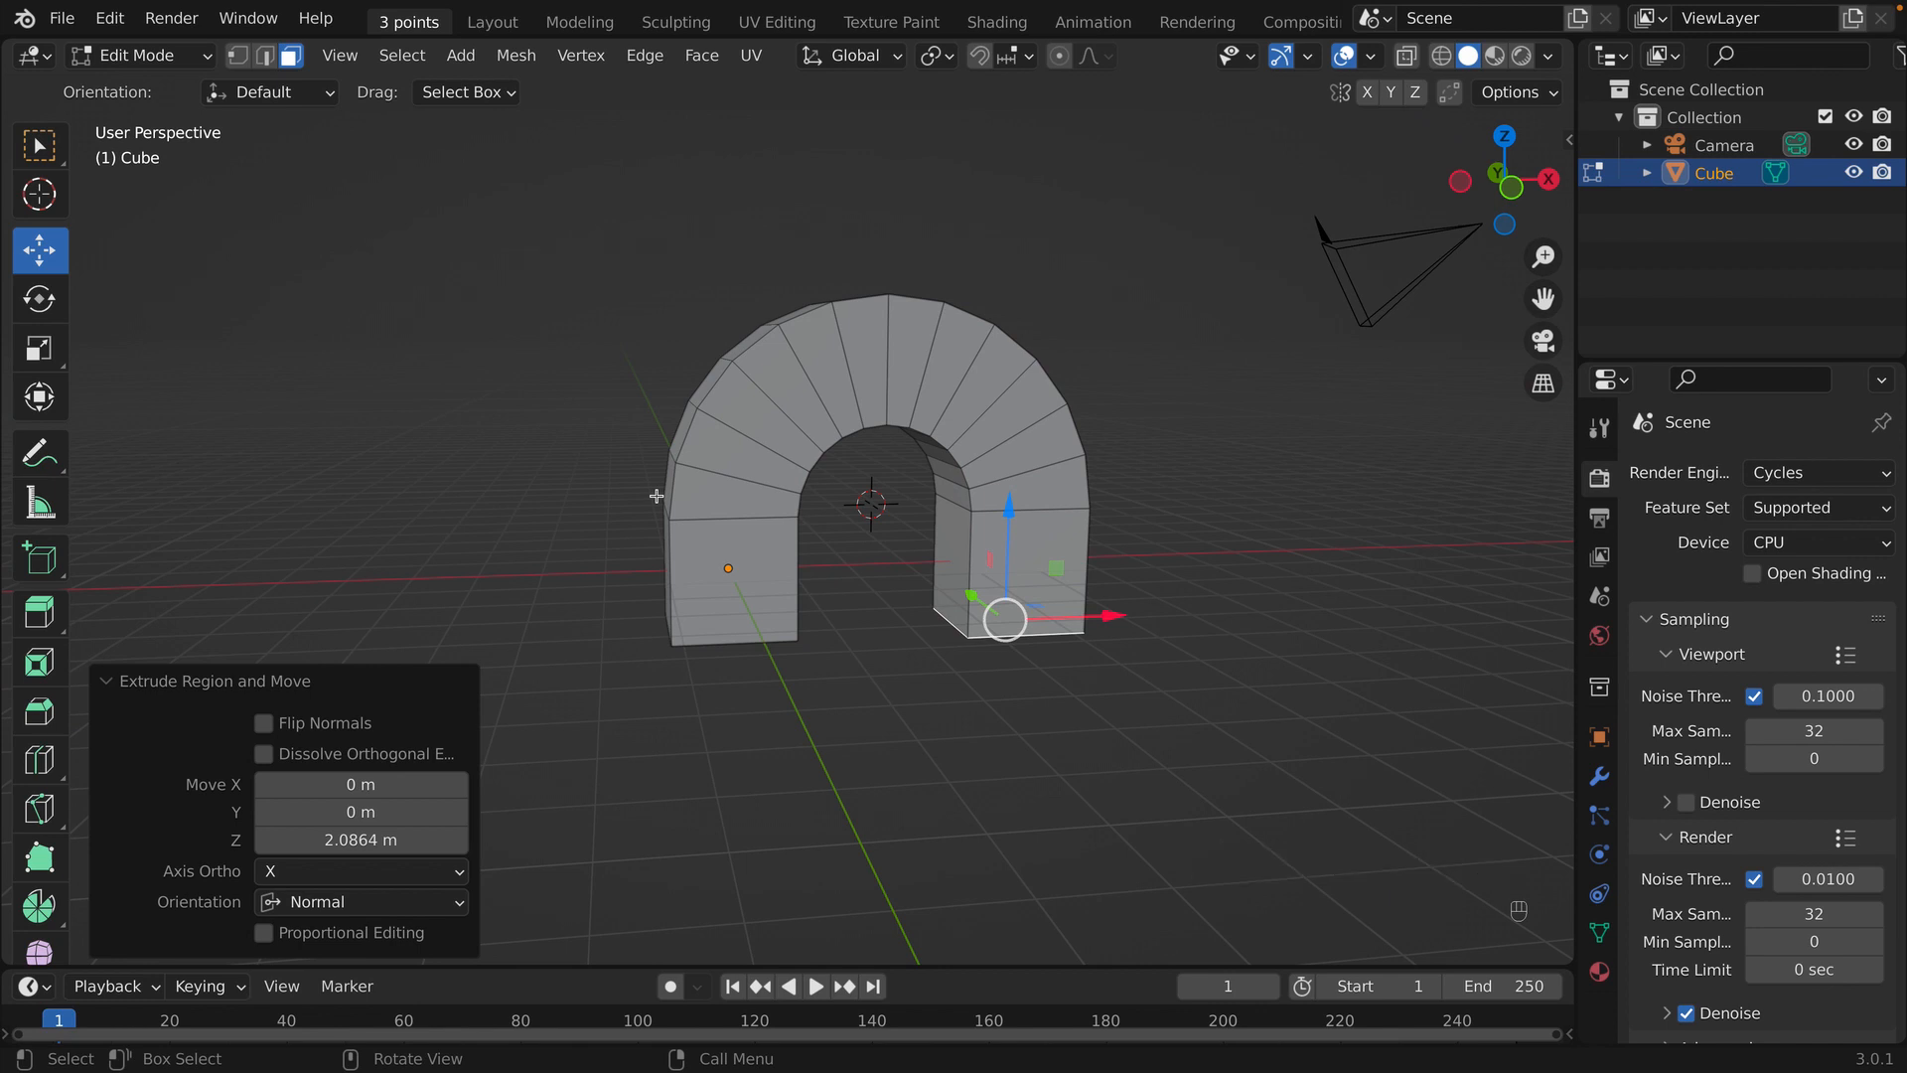
- Return to Object Mode and delete the finished arch object
{"action": "left_click", "coordinate": [194, 62]}
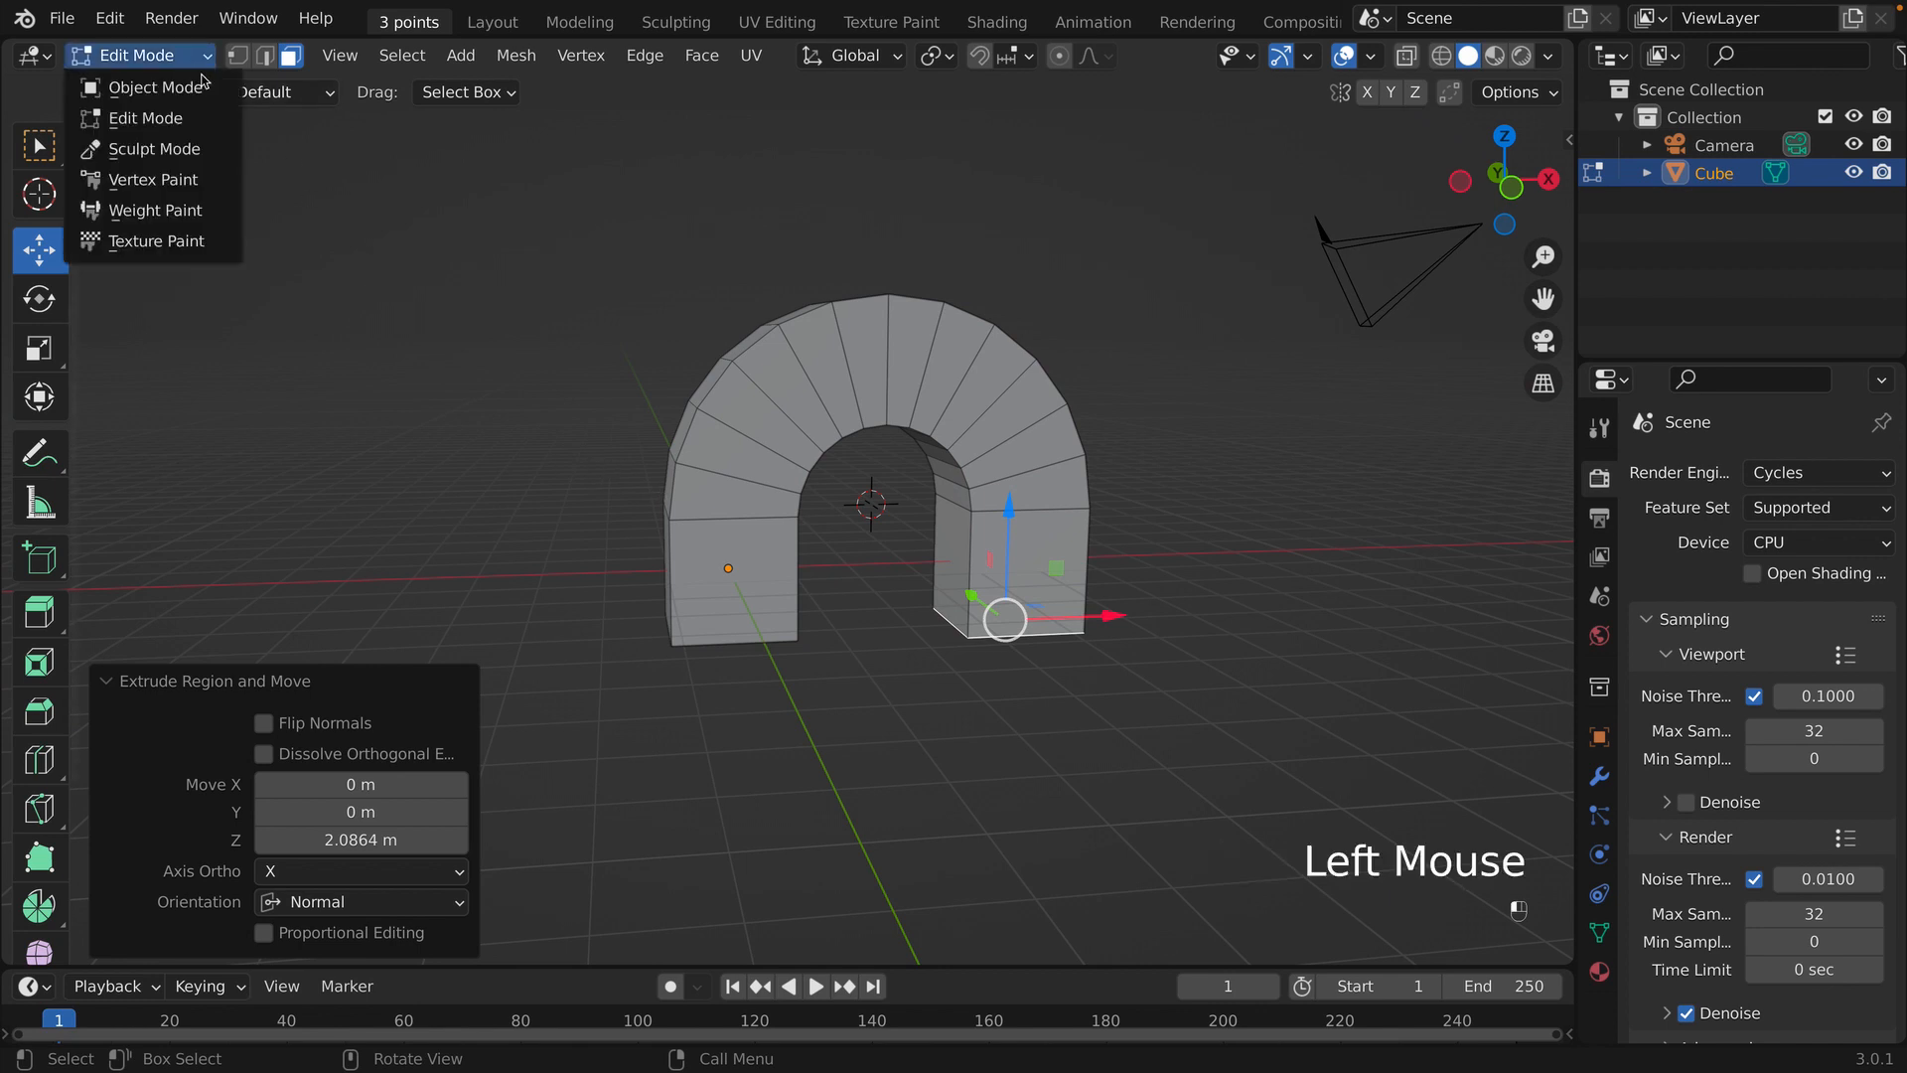
{"action": "left_click", "coordinate": [139, 56]}
{"action": "left_click", "coordinate": [154, 87]}
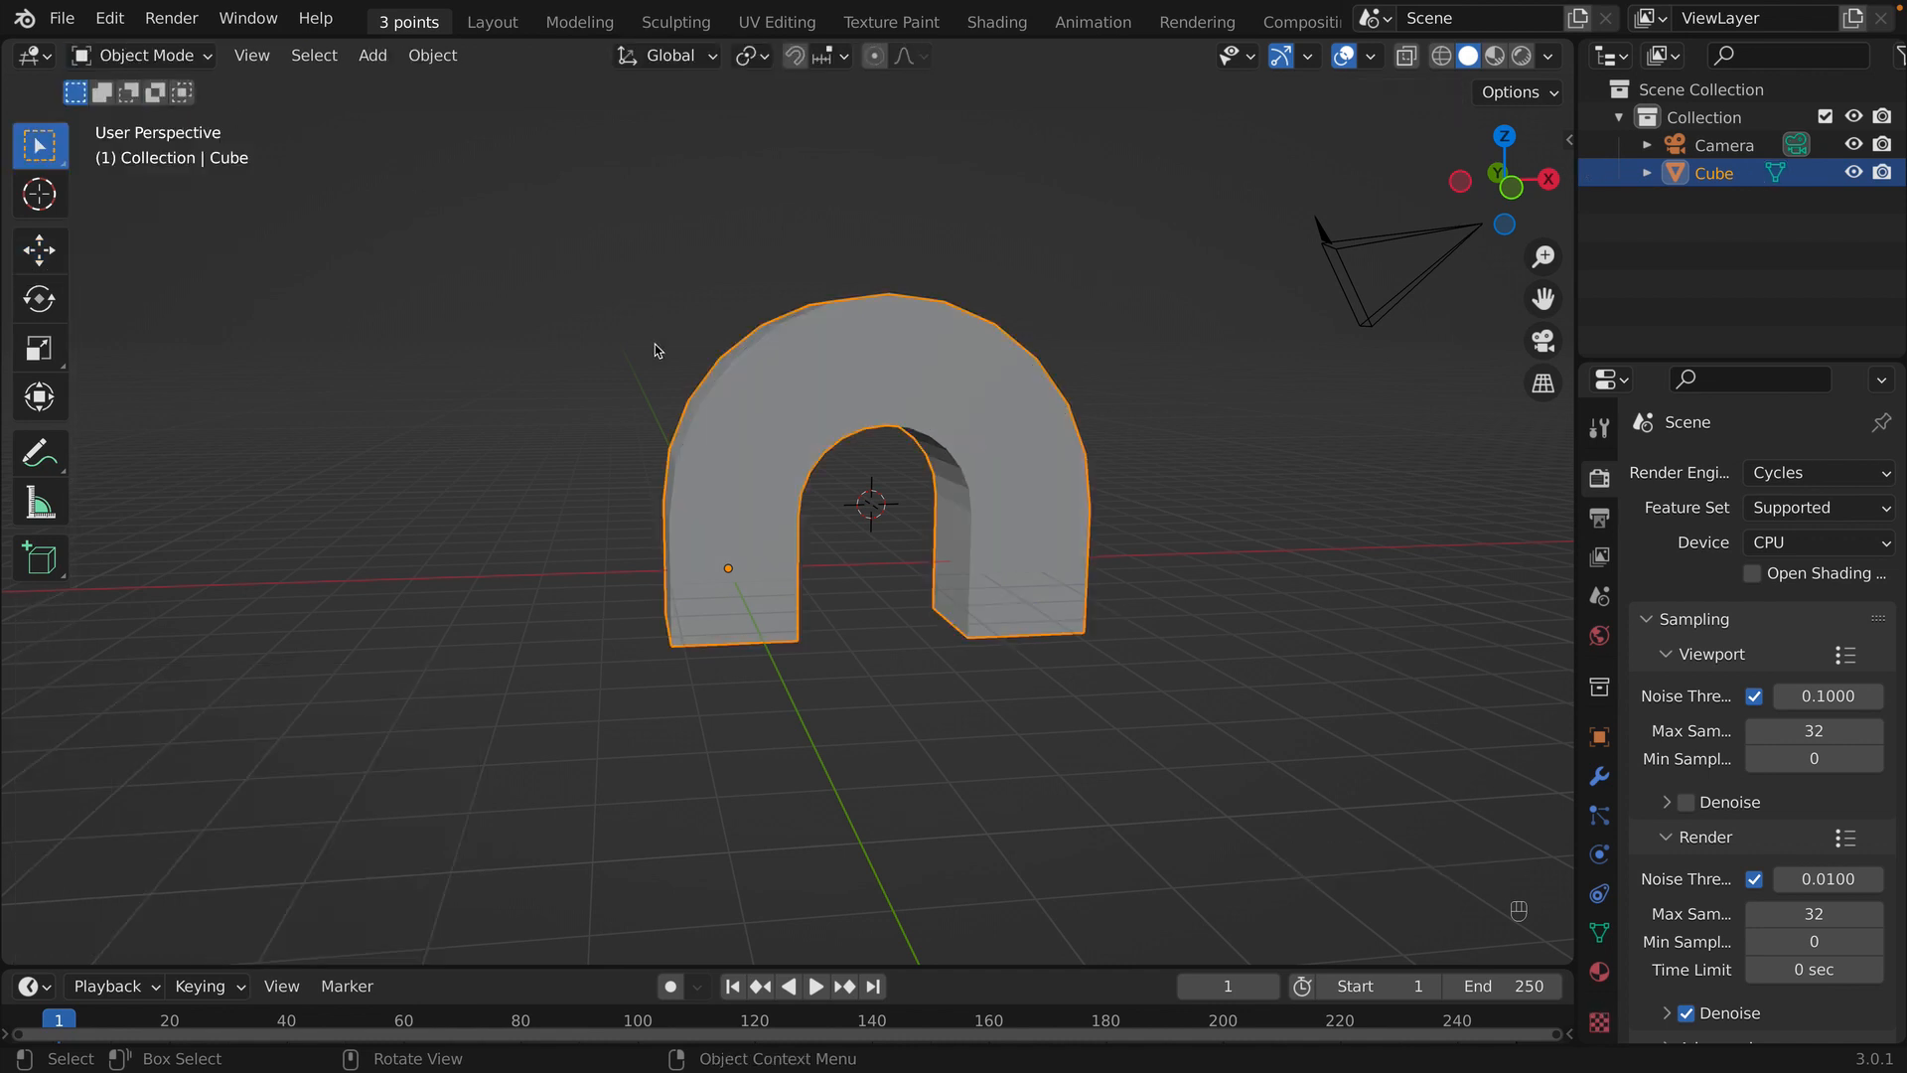
{"action": "key", "text": "x"}
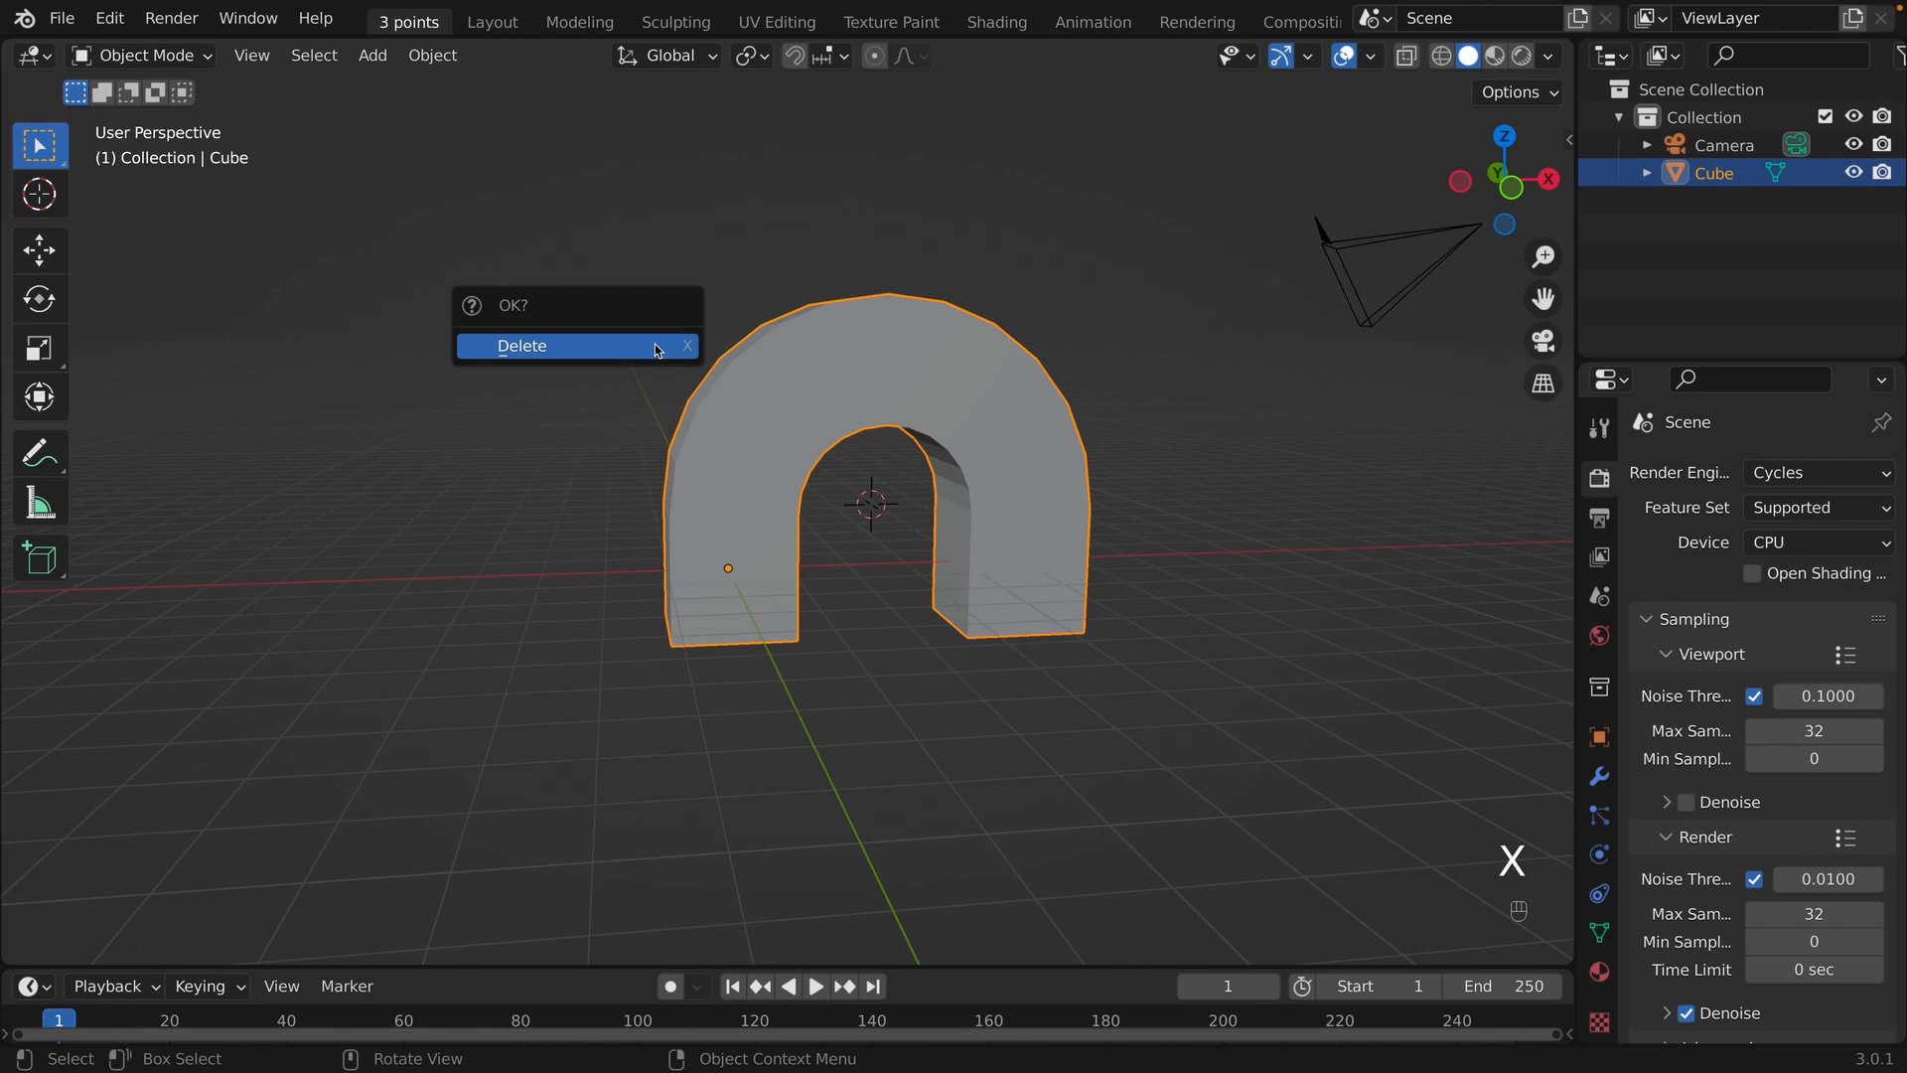
{"action": "left_click", "coordinate": [657, 350]}
{"action": "middle_click_drag", "start_coordinate": [656, 354], "coordinate": [636, 431]}
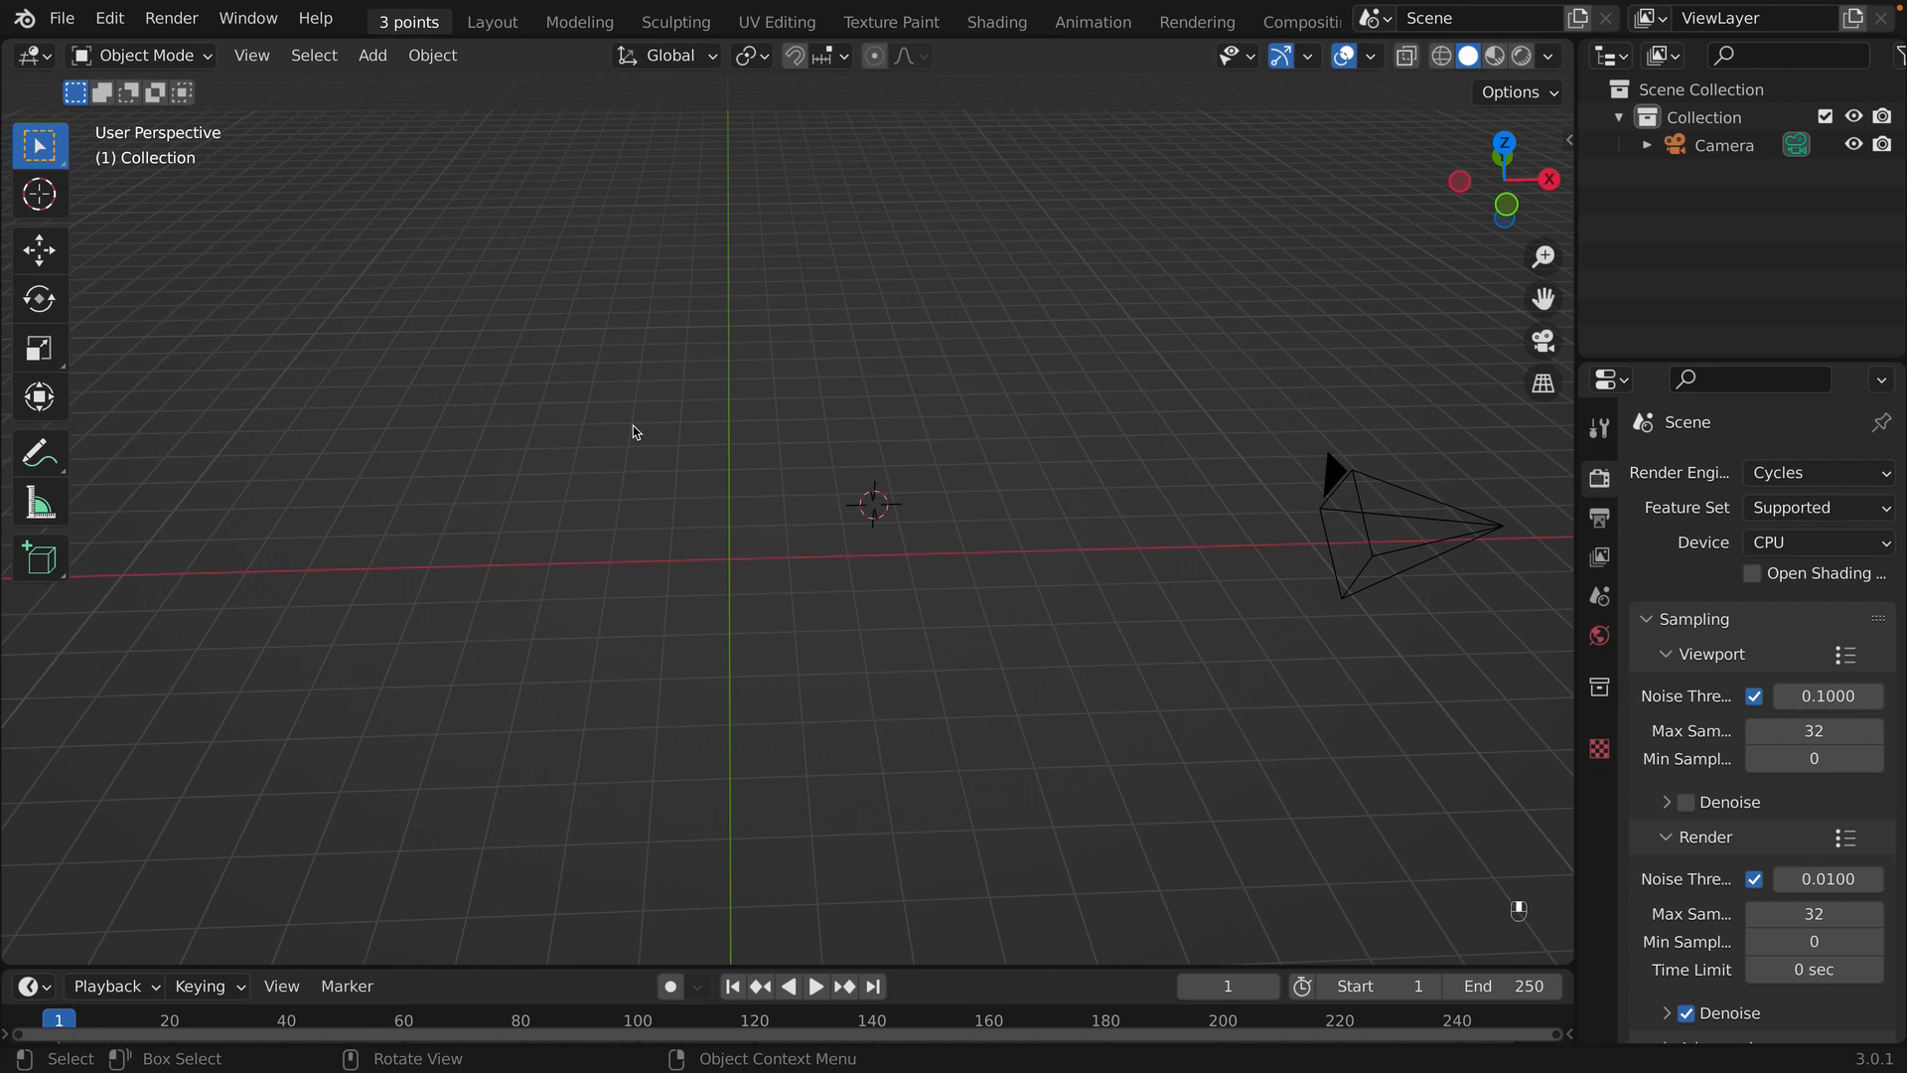
- Snap the 3D cursor to the world origin
{"action": "key", "text": "shift+s"}
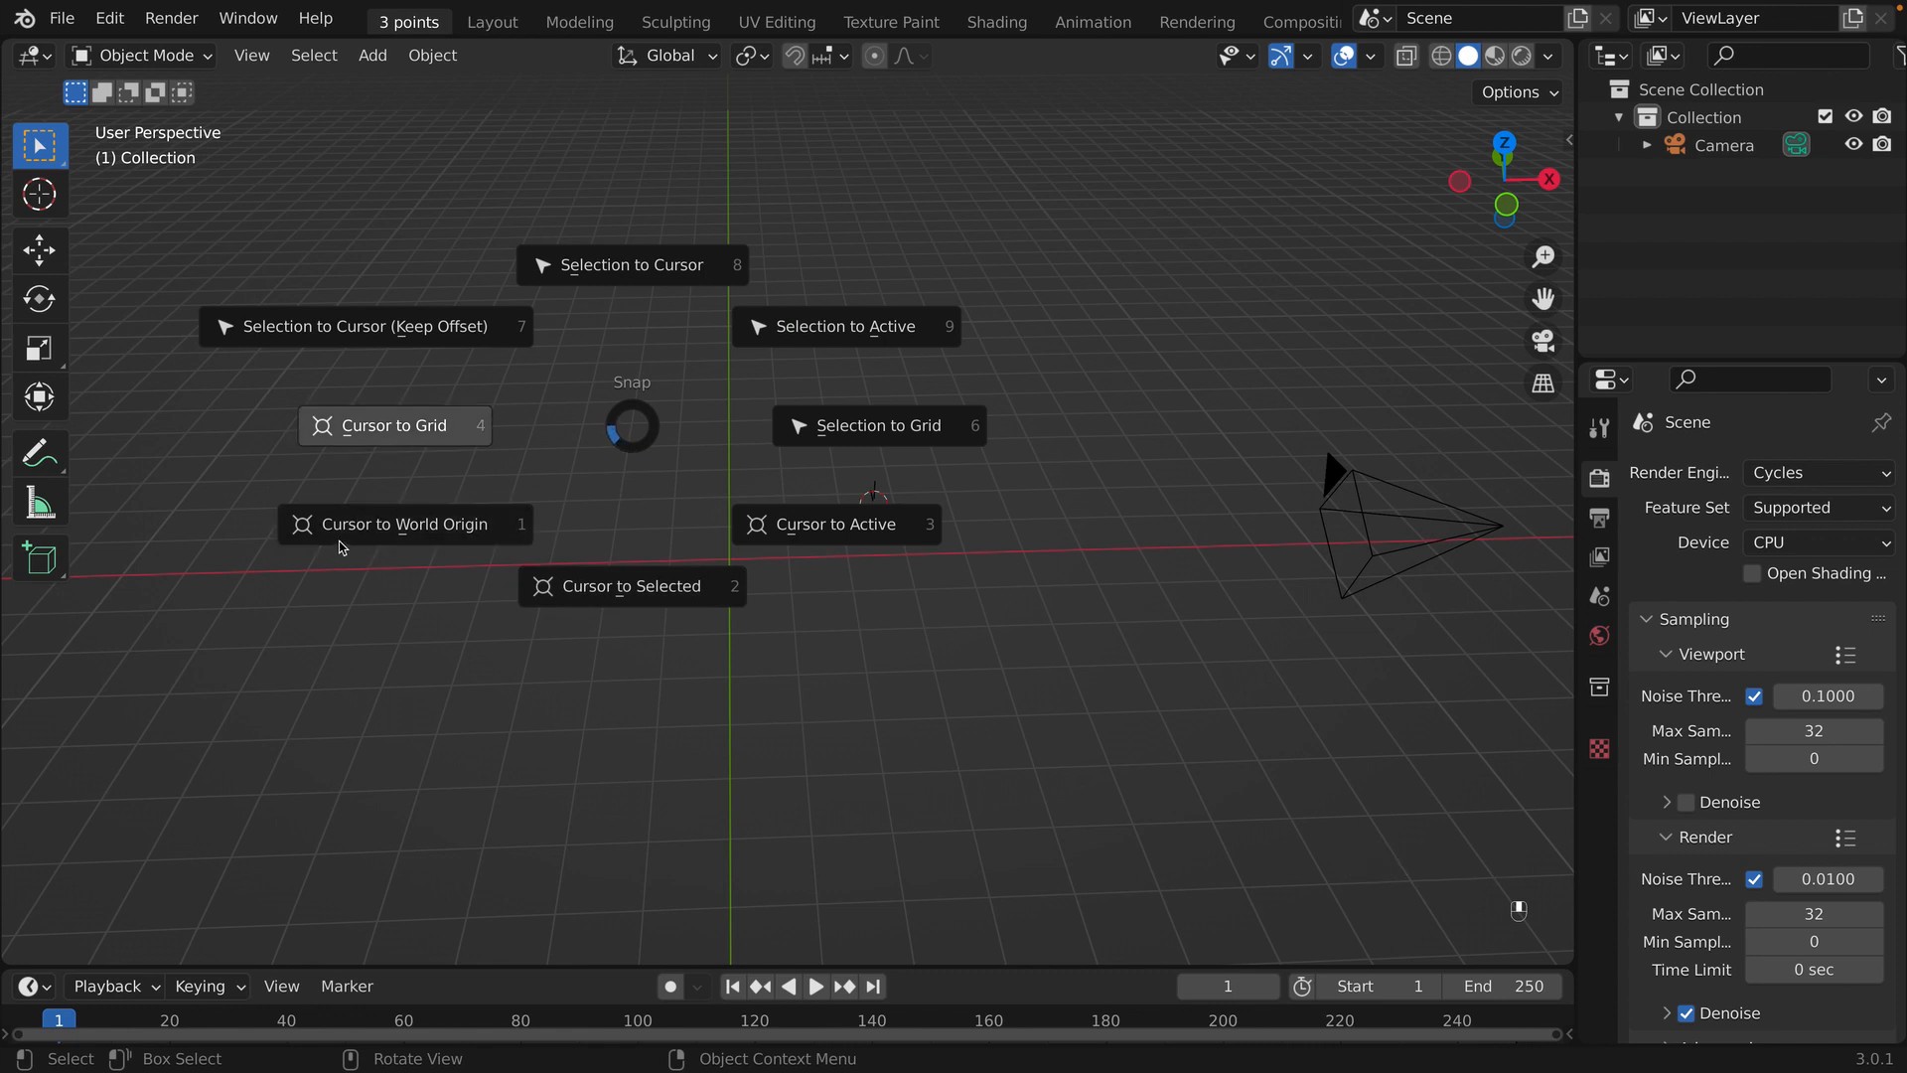
{"action": "left_click", "coordinate": [446, 536]}
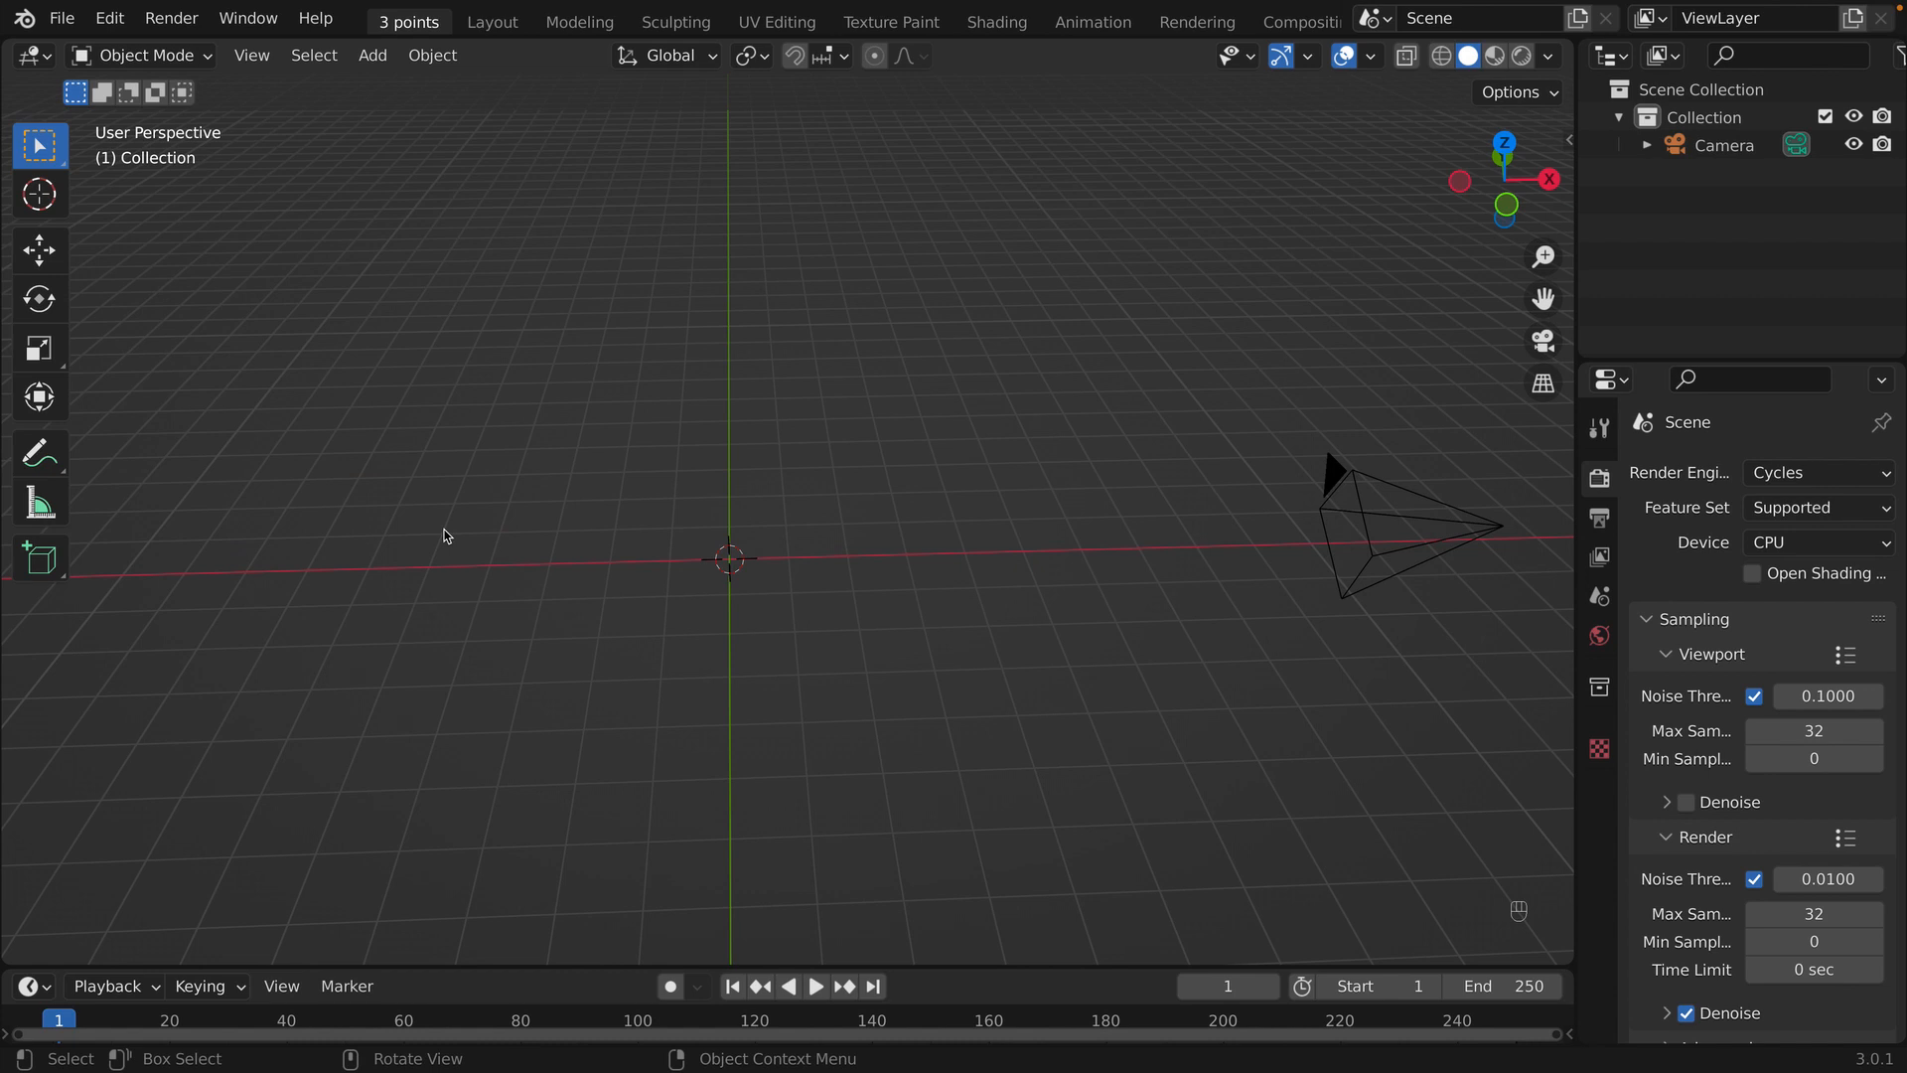
{"action": "middle_click_drag", "start_coordinate": [446, 535], "coordinate": [557, 521]}
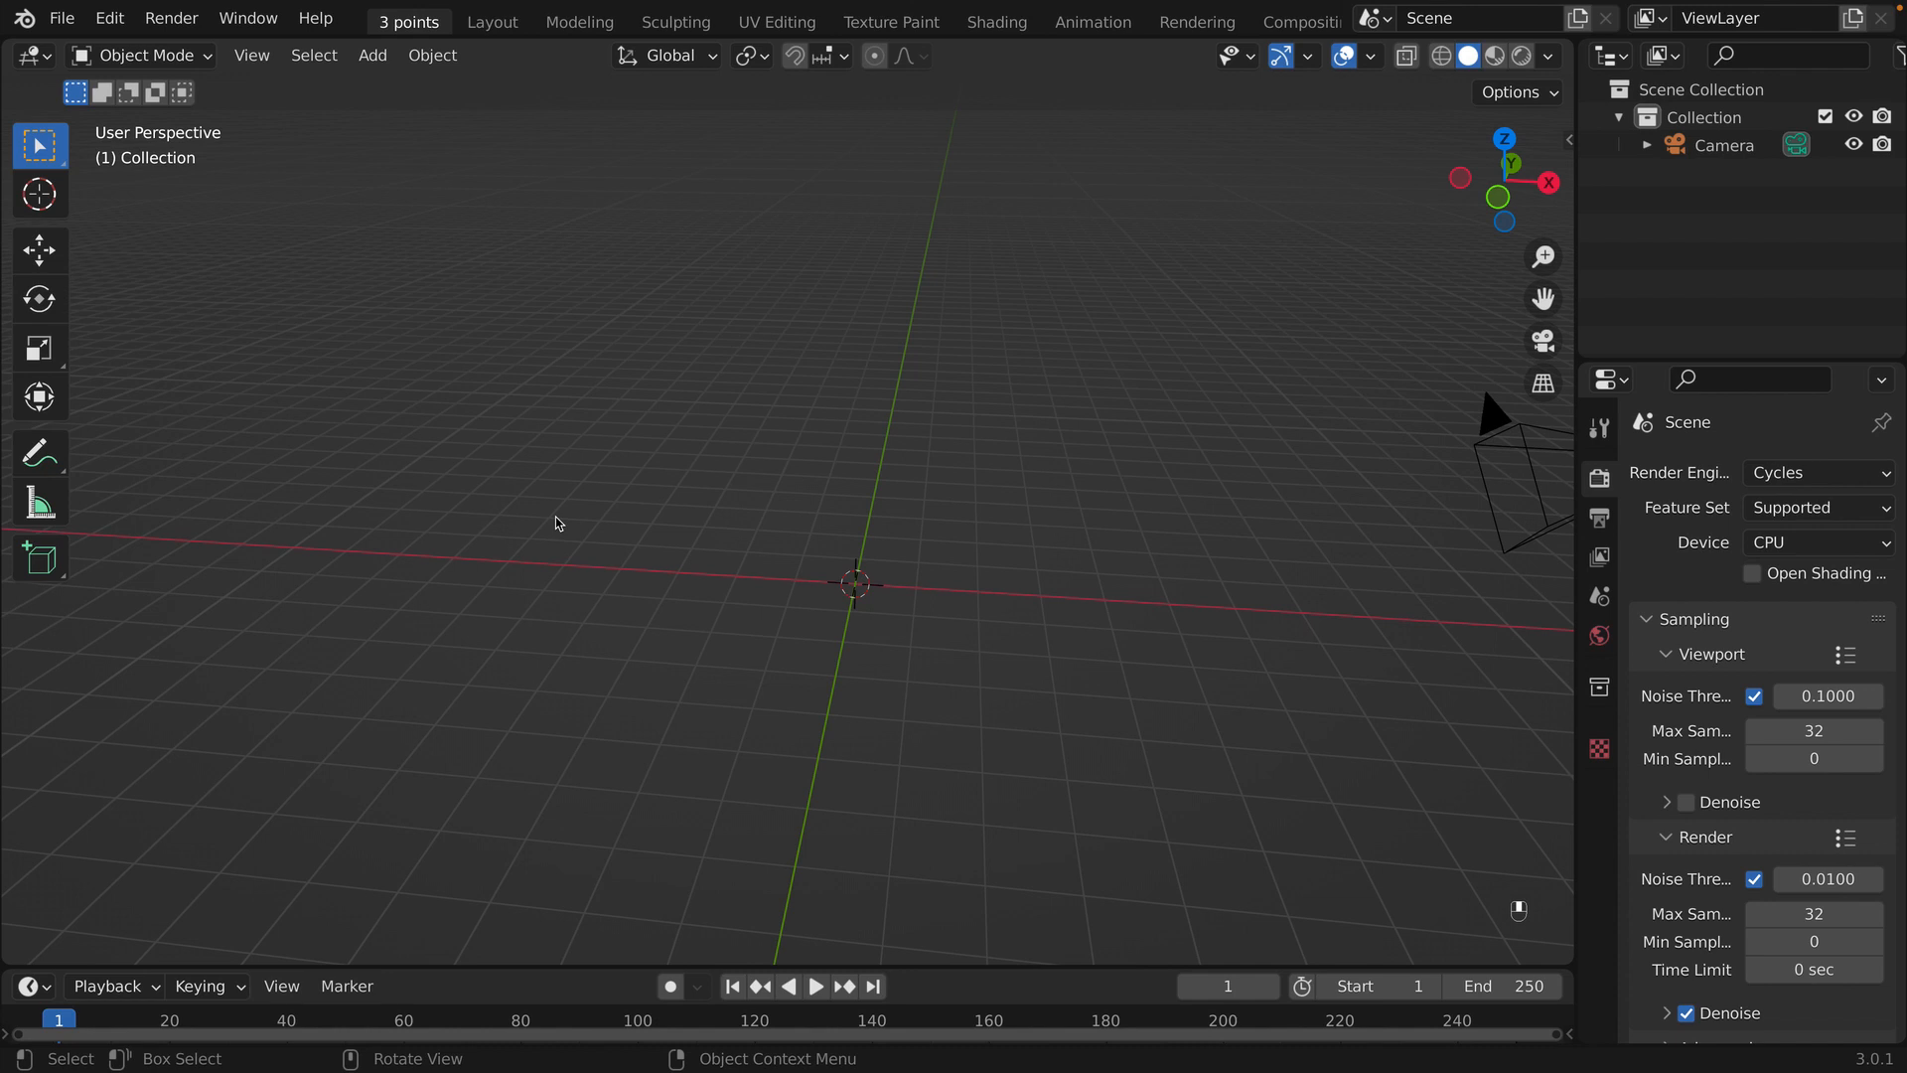
- Add a cylinder mesh at the world origin and set its vertex count to 8
{"action": "key", "text": "shift+a"}
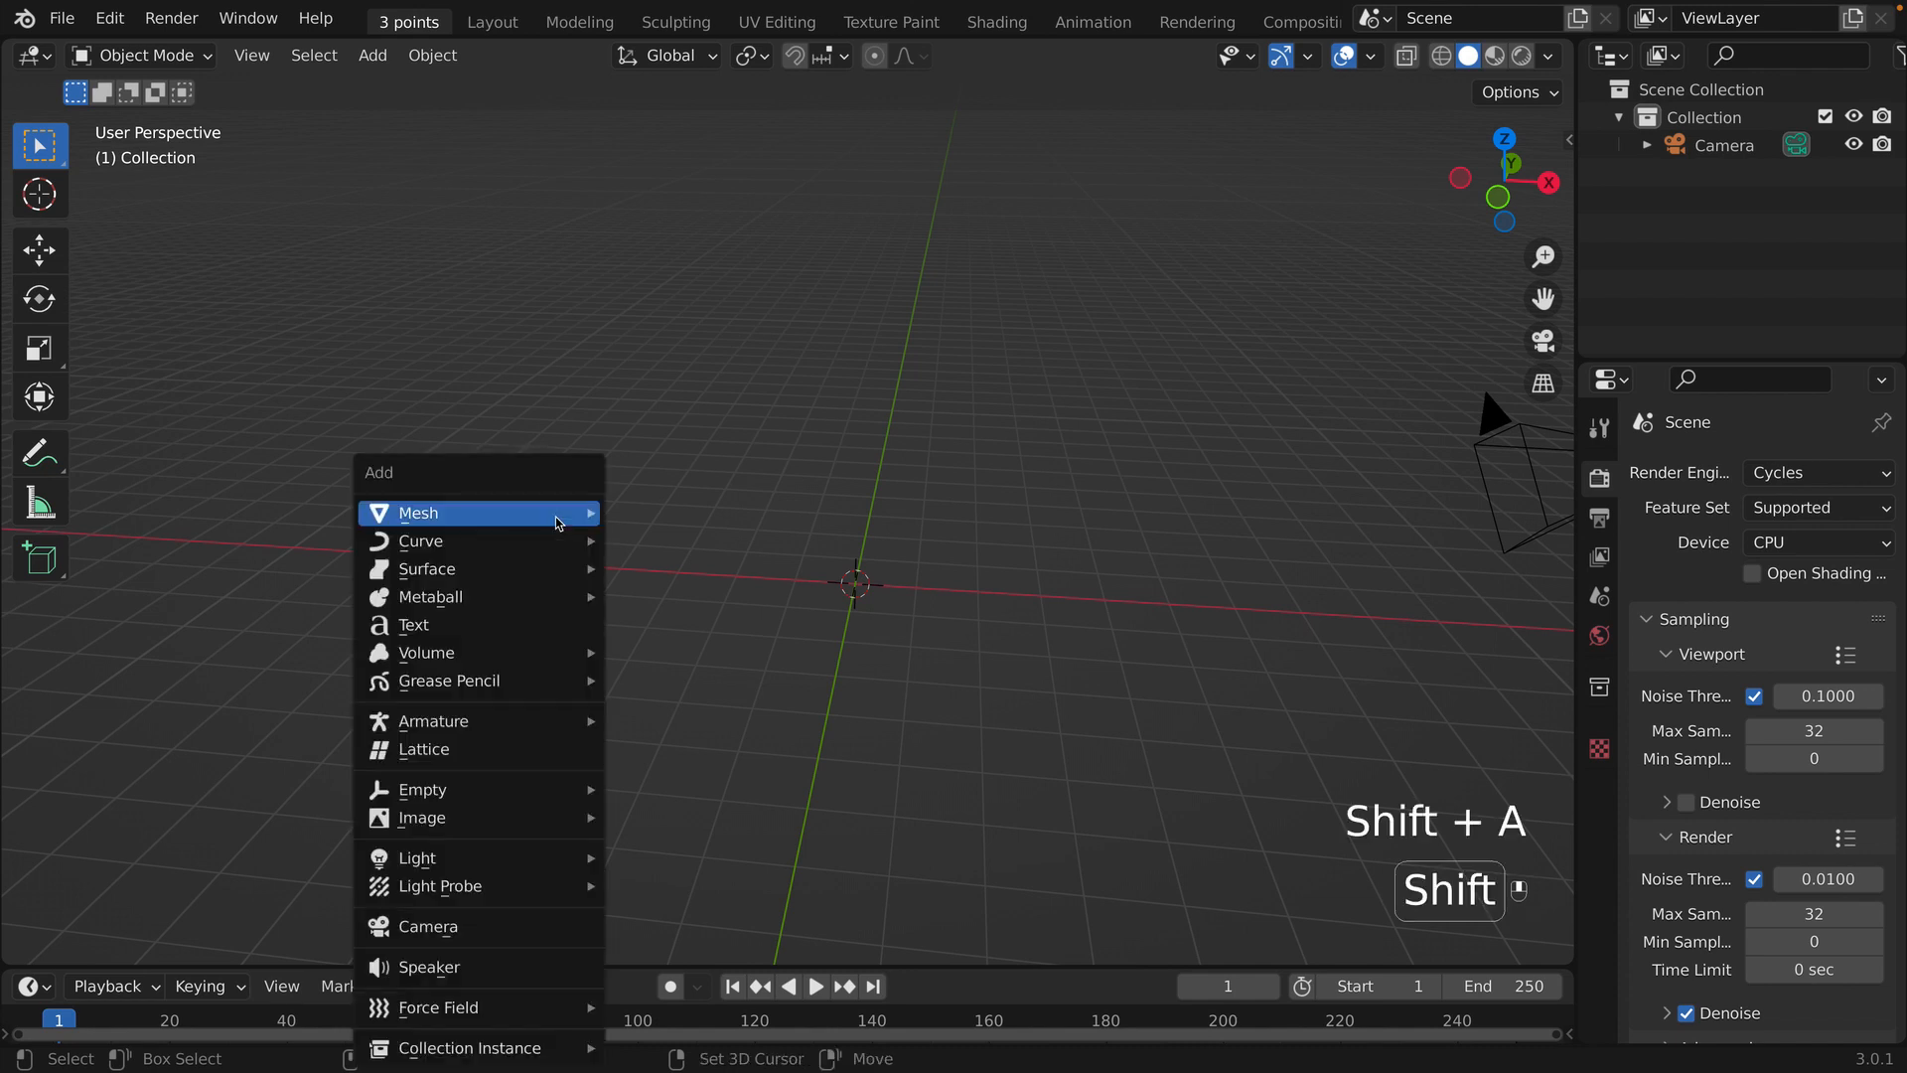
{"action": "mouse_move", "coordinate": [557, 514]}
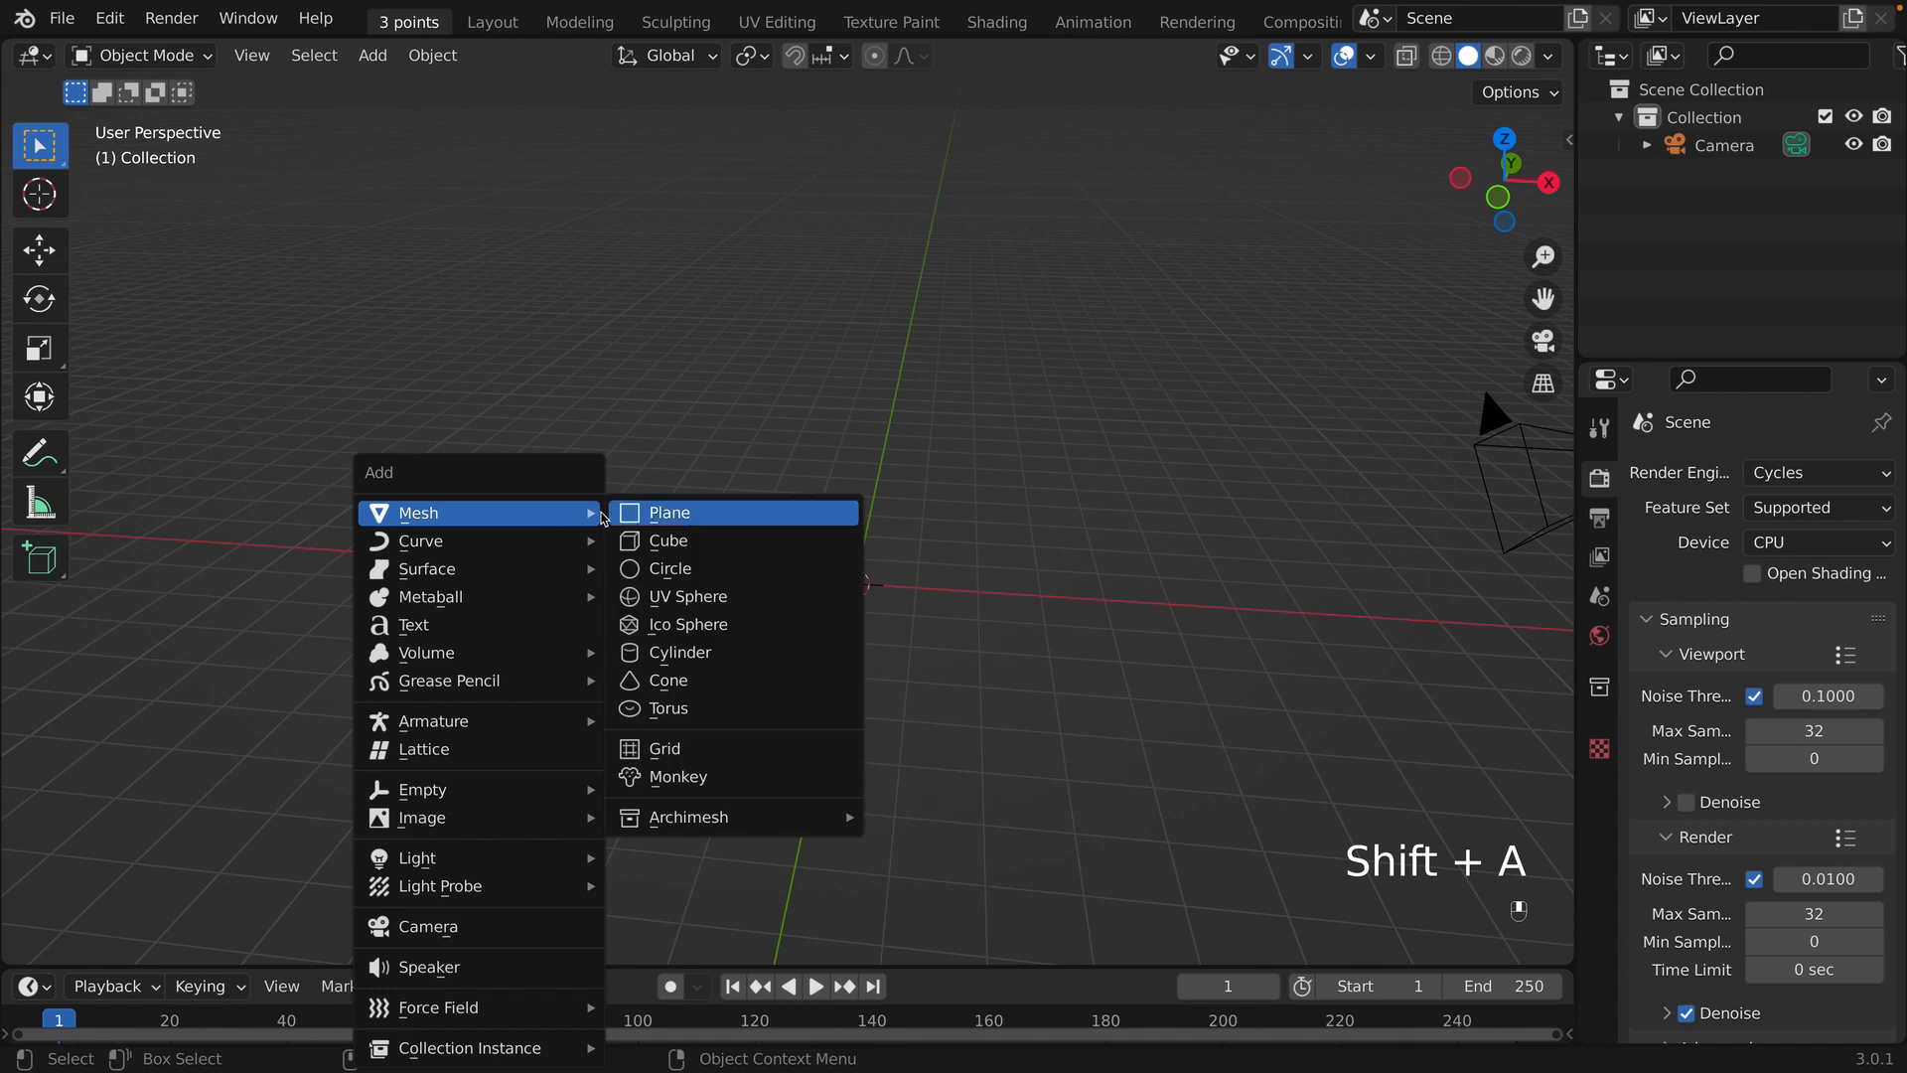
{"action": "left_click", "coordinate": [663, 656]}
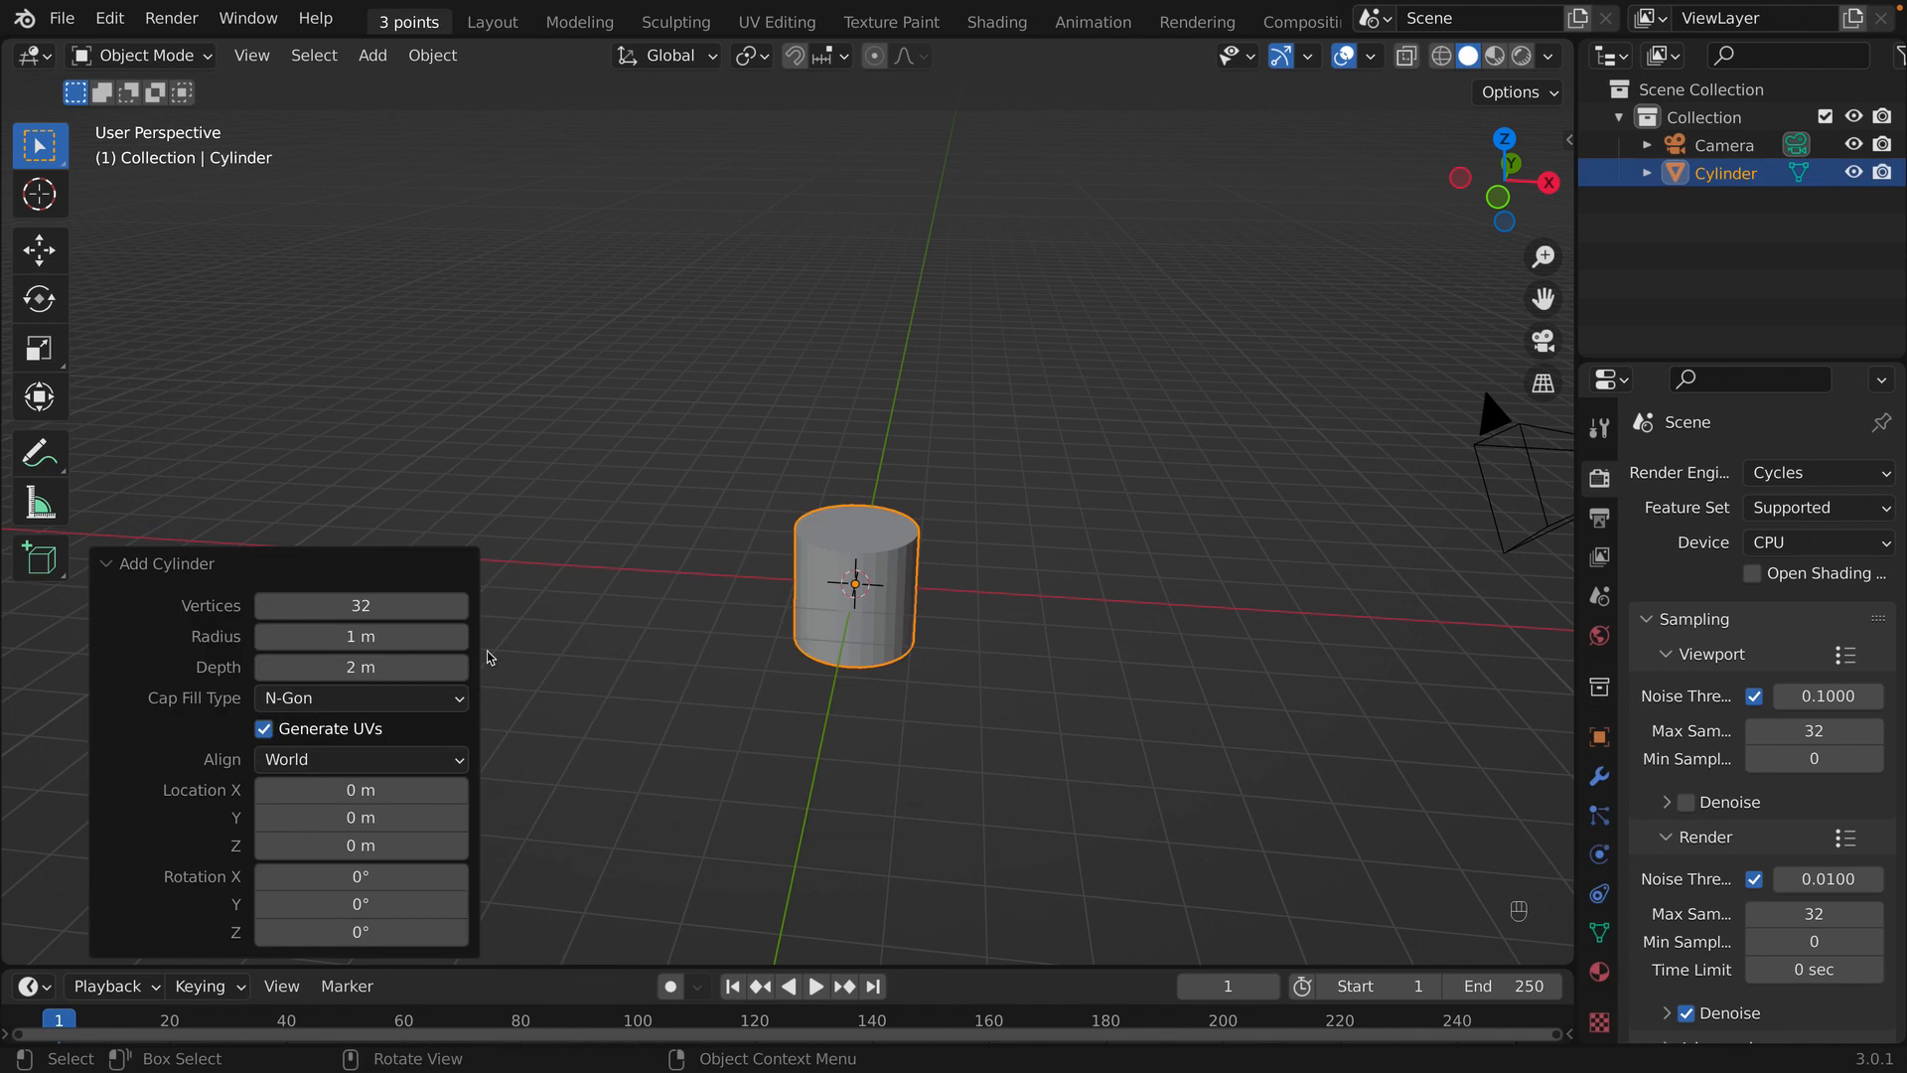
{"action": "left_click", "coordinate": [328, 610]}
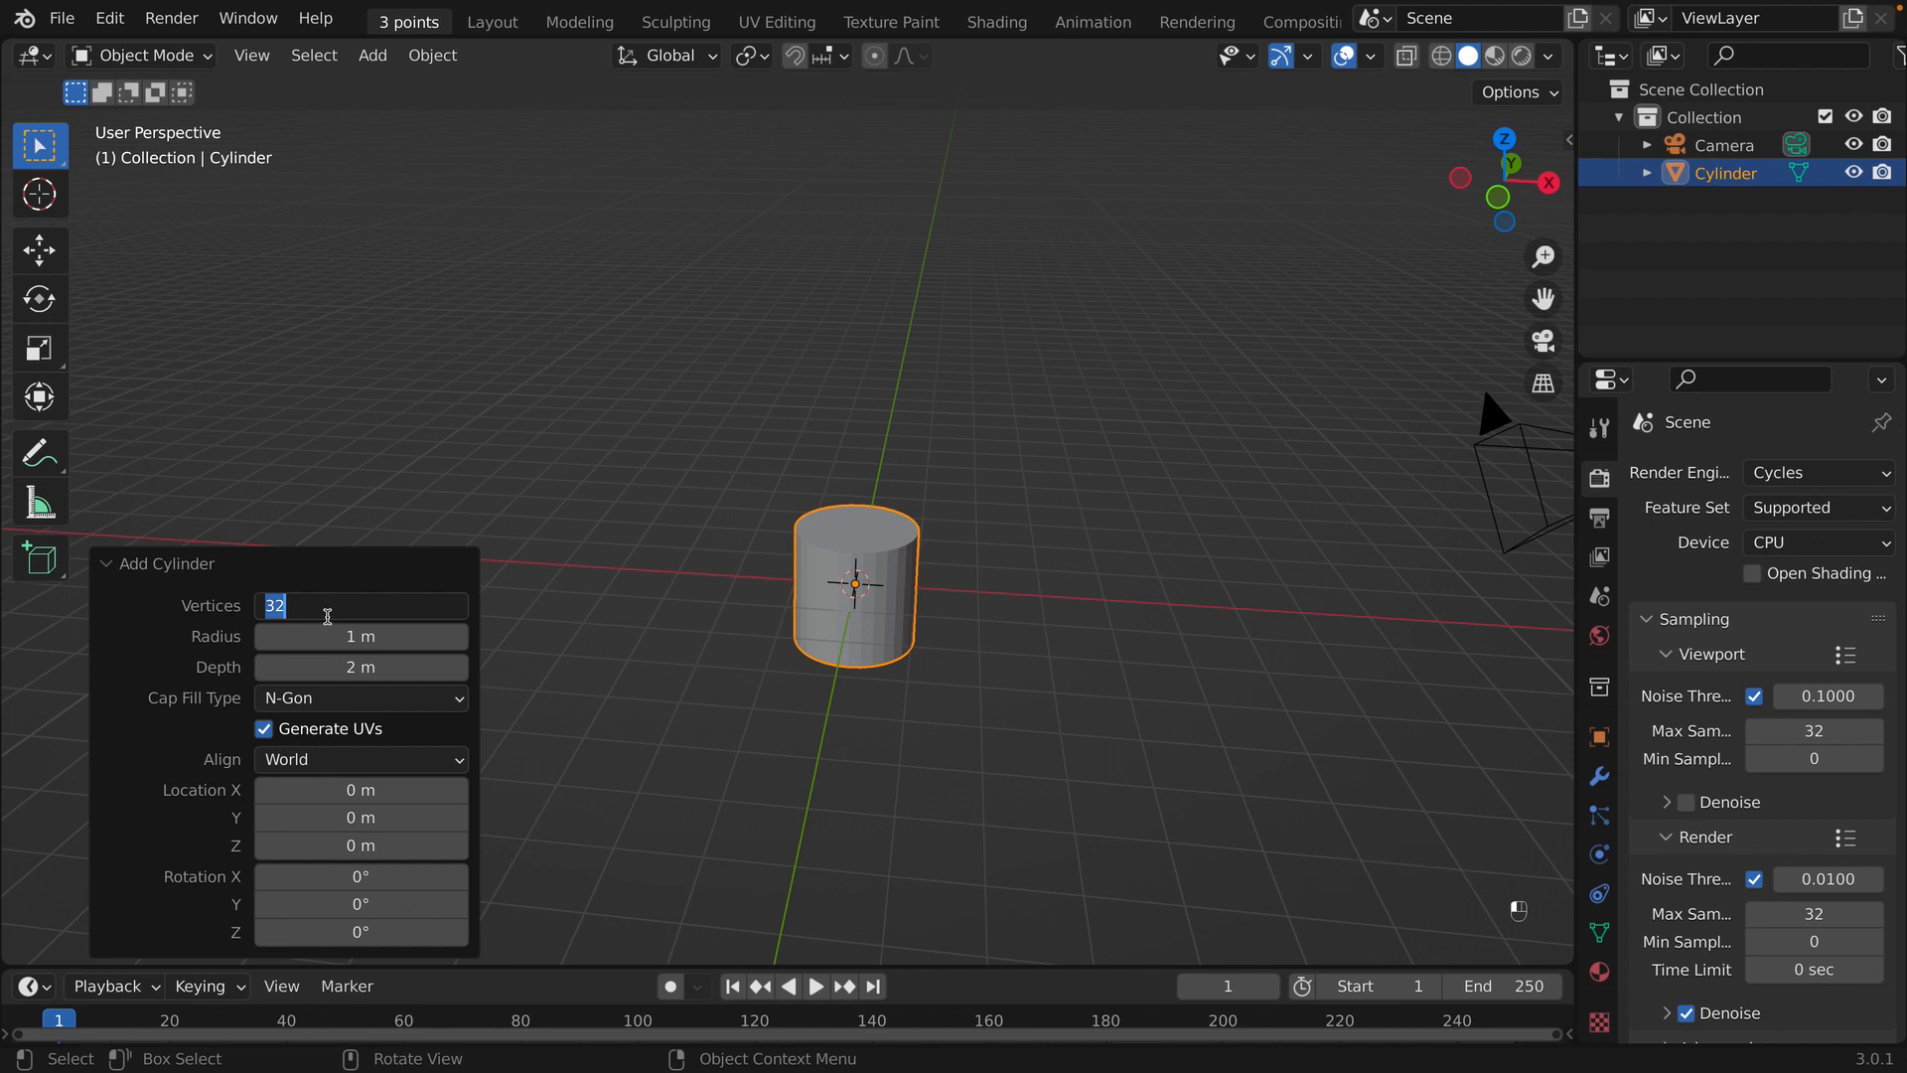
{"action": "type", "text": "8"}
{"action": "key", "text": "Return"}
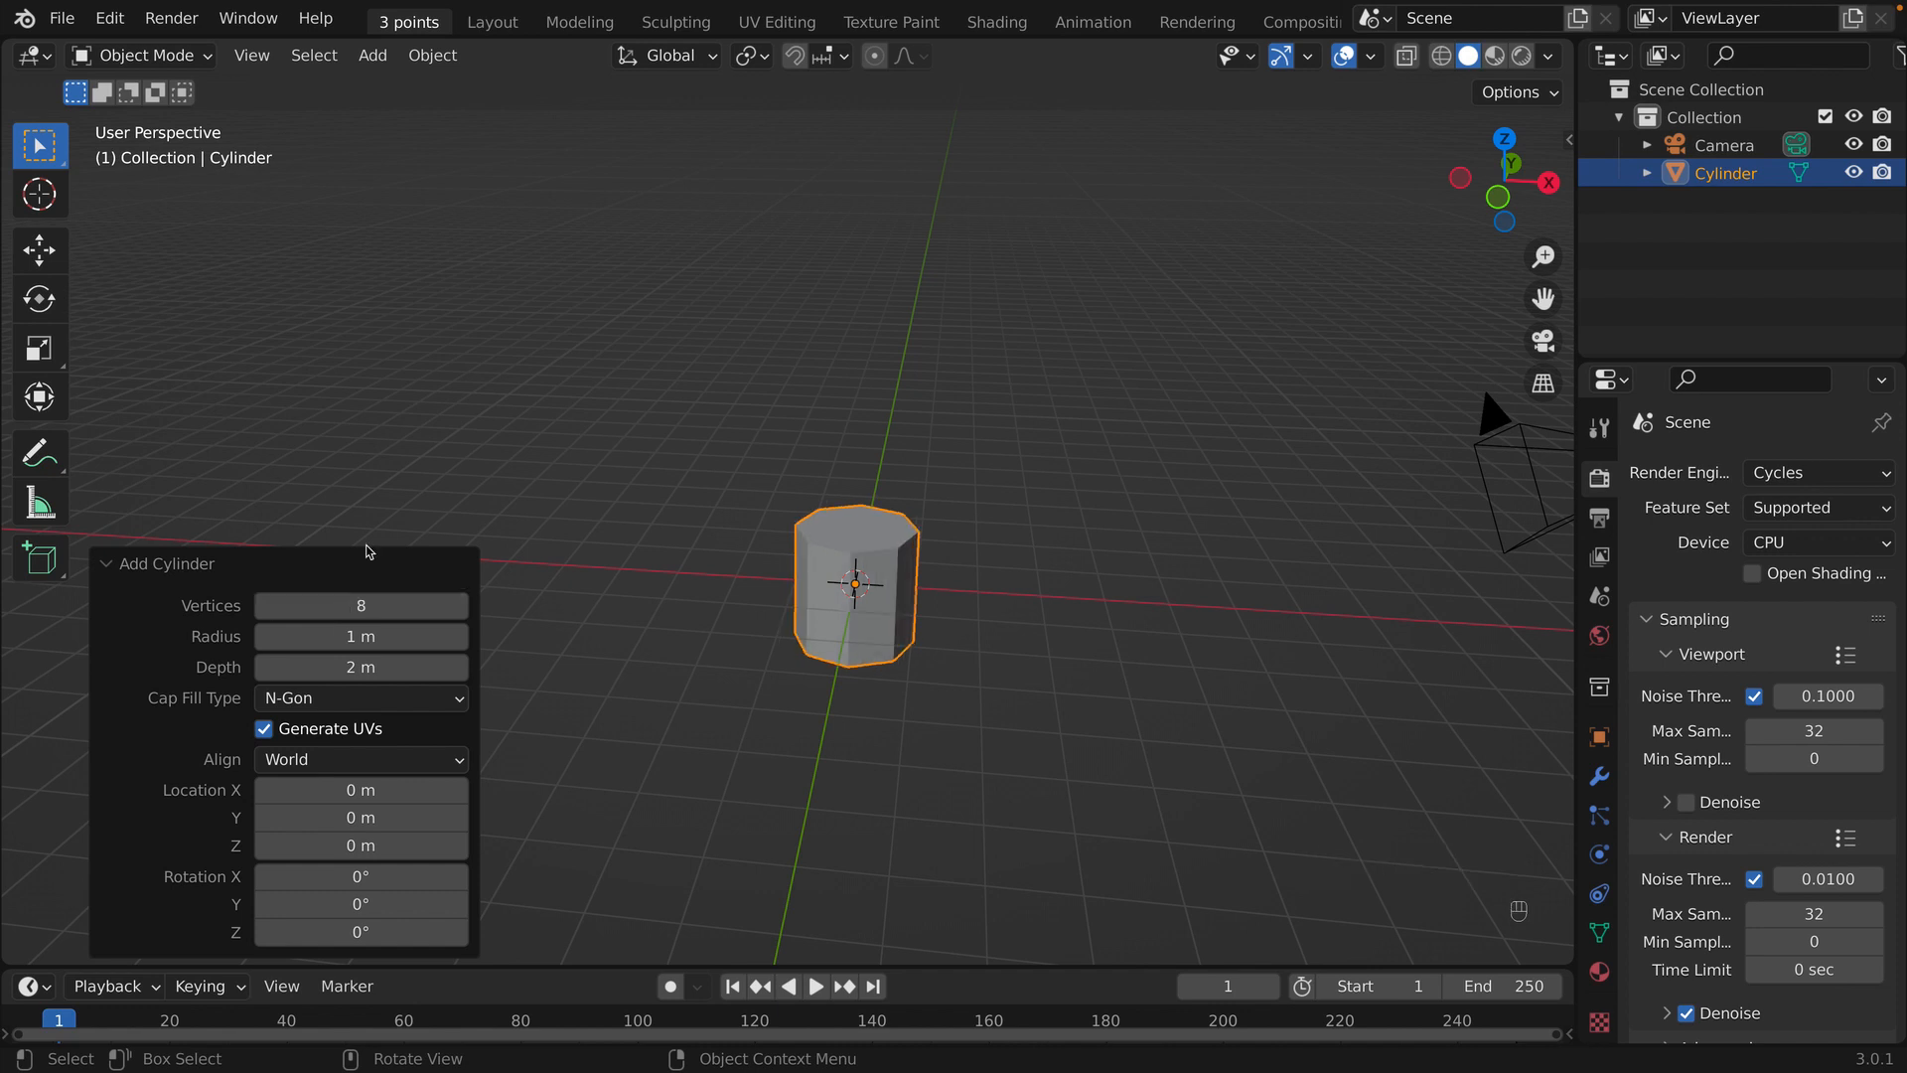
{"action": "middle_click_drag", "start_coordinate": [519, 452], "coordinate": [800, 562]}
{"action": "left_click", "coordinate": [549, 459]}
{"action": "scroll", "coordinate": [561, 516], "scroll_direction": "up", "scroll_amount": 1}
{"action": "left_click", "coordinate": [819, 575]}
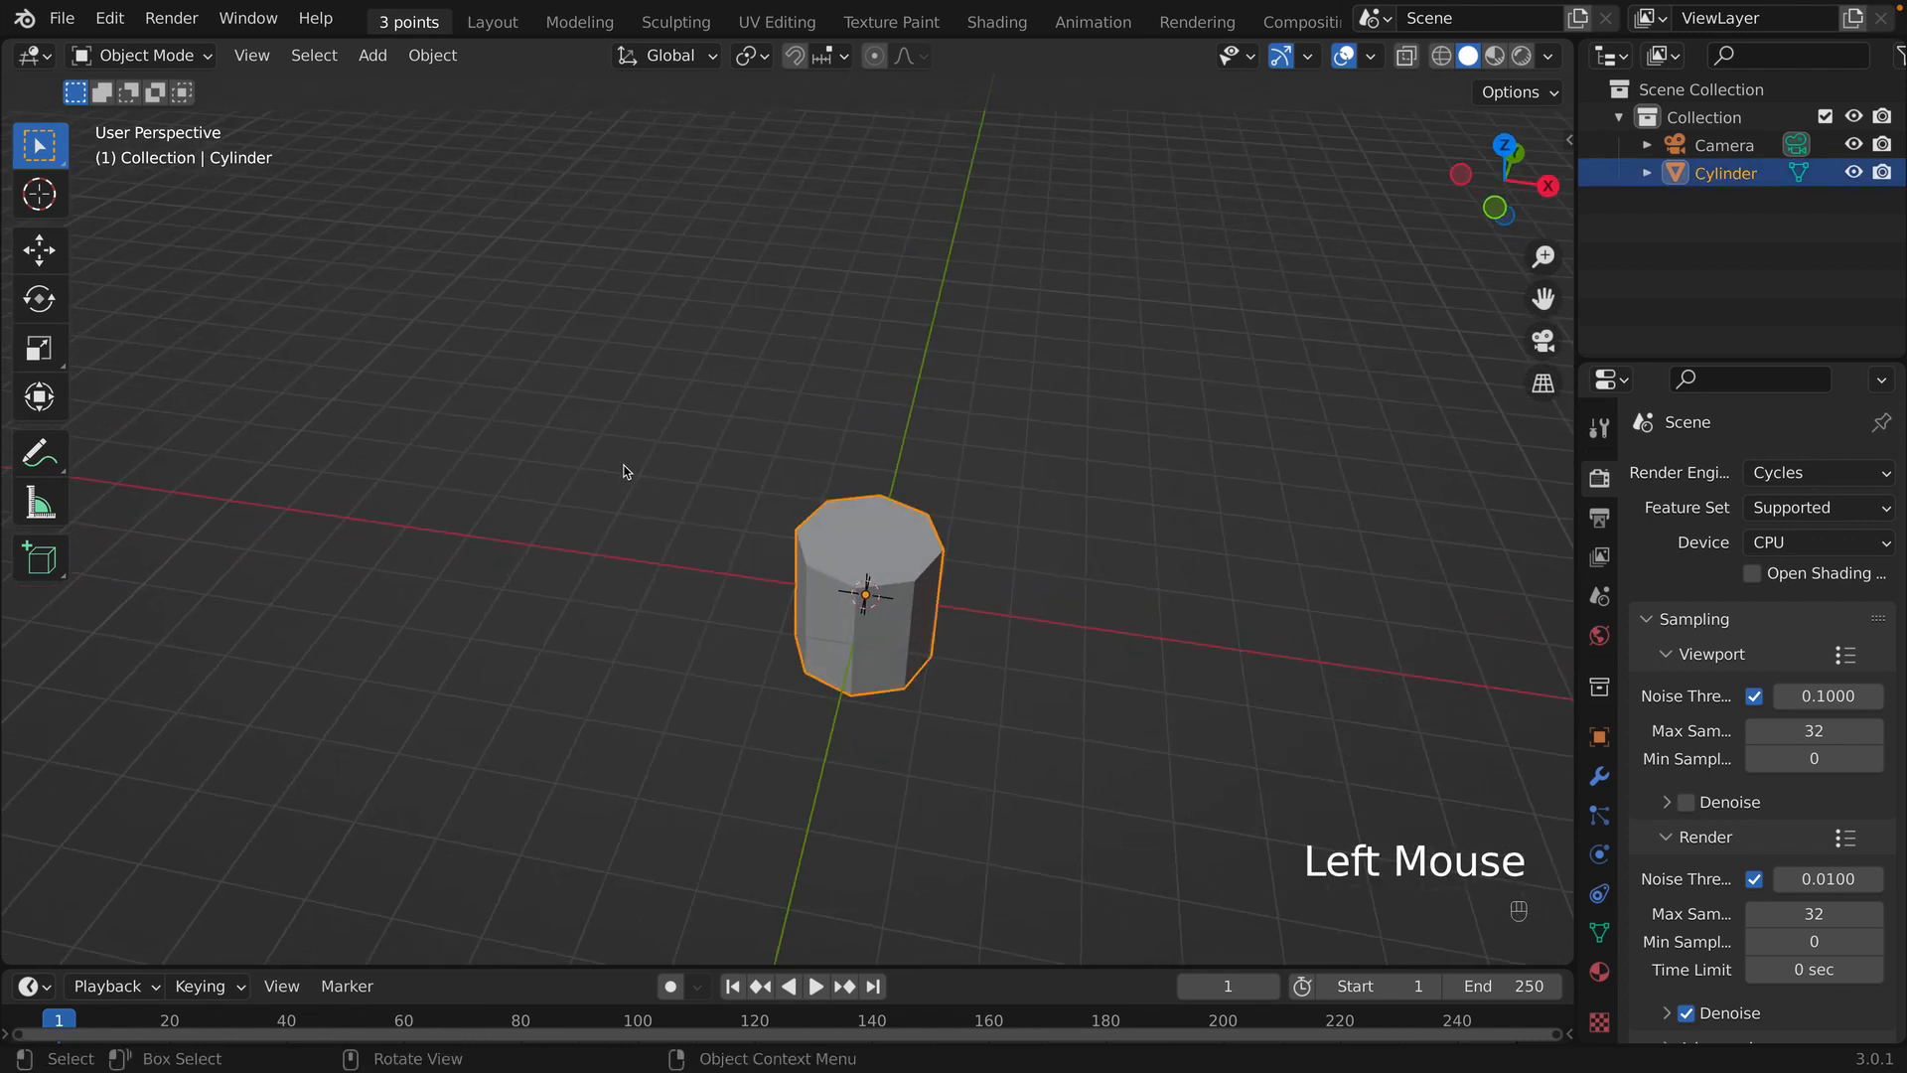
- Enter Edit Mode on the cylinder and select only its top face
{"action": "left_click", "coordinate": [154, 58]}
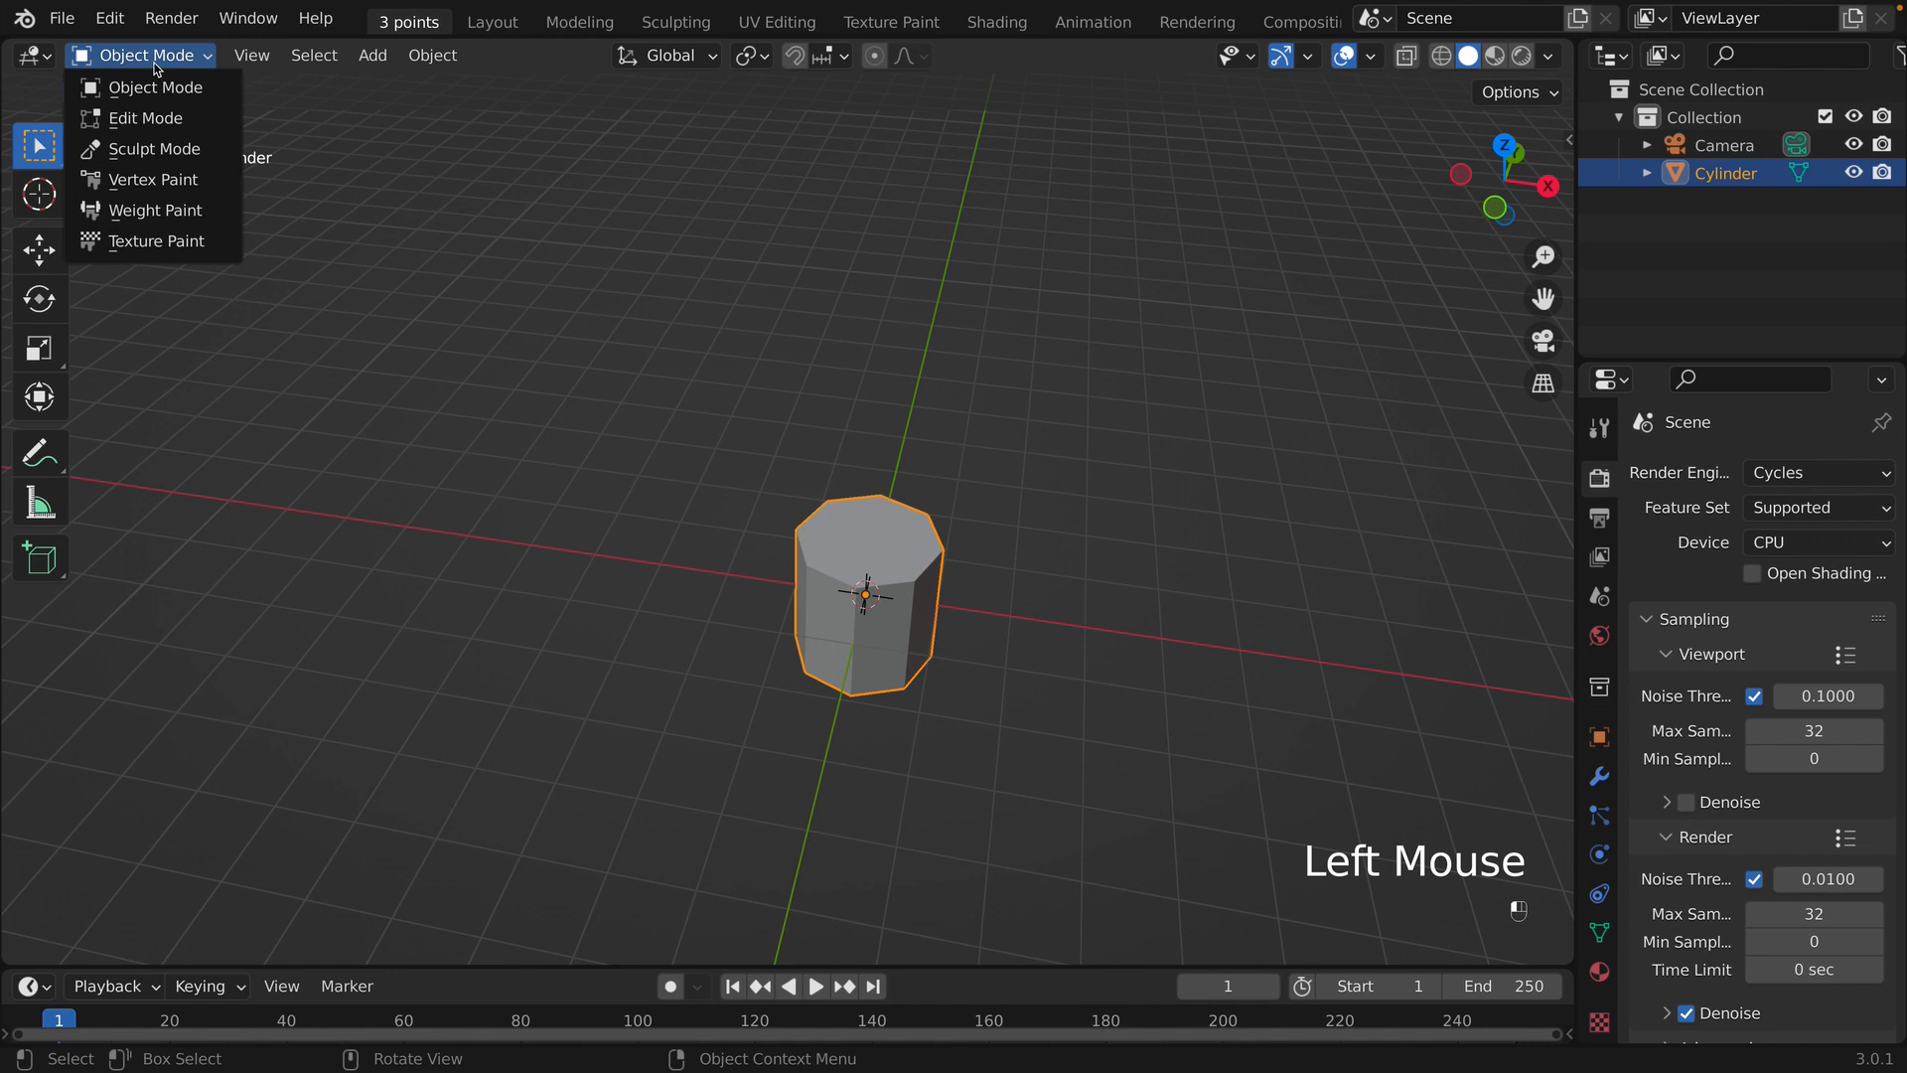
{"action": "left_click", "coordinate": [152, 119]}
{"action": "middle_click_drag", "start_coordinate": [511, 418], "coordinate": [653, 377]}
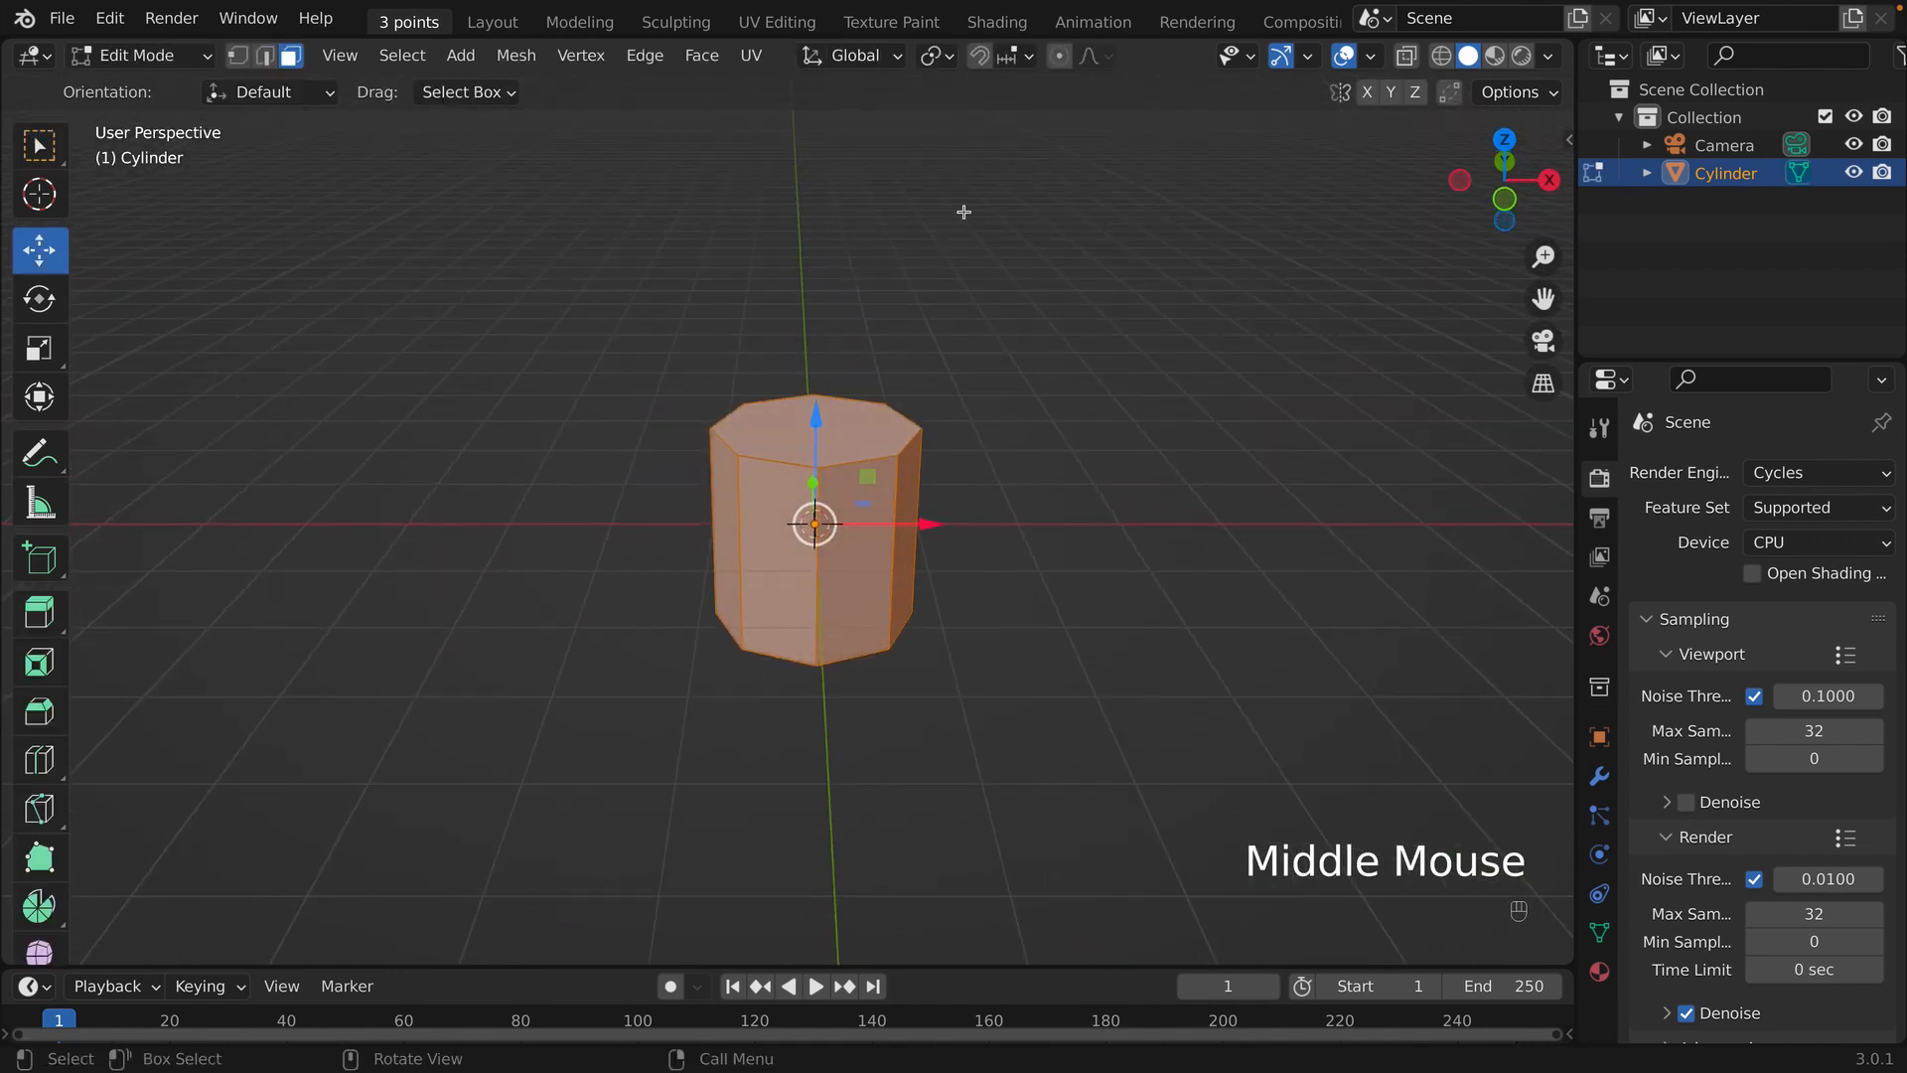
{"action": "middle_click_drag", "start_coordinate": [822, 459], "coordinate": [880, 295]}
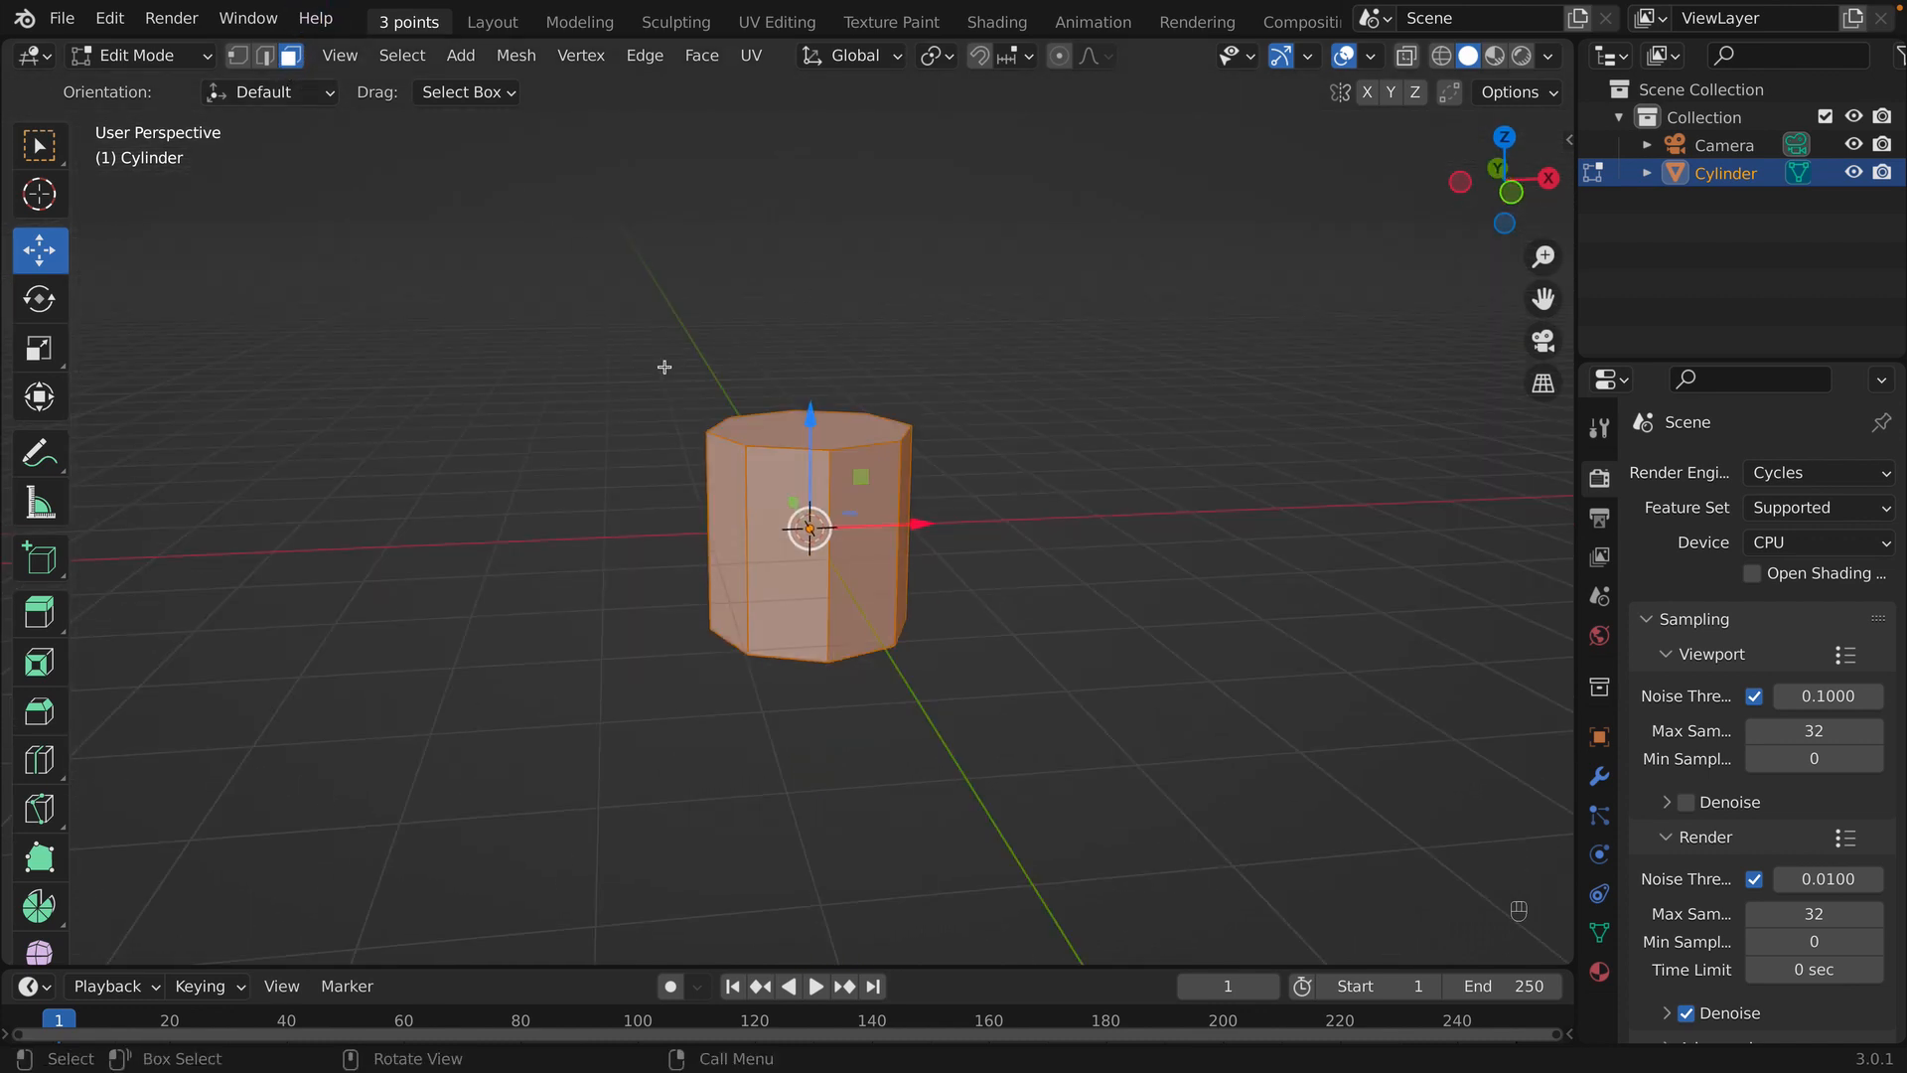
{"action": "left_click", "coordinate": [787, 429]}
{"action": "middle_click_drag", "start_coordinate": [788, 429], "coordinate": [695, 371]}
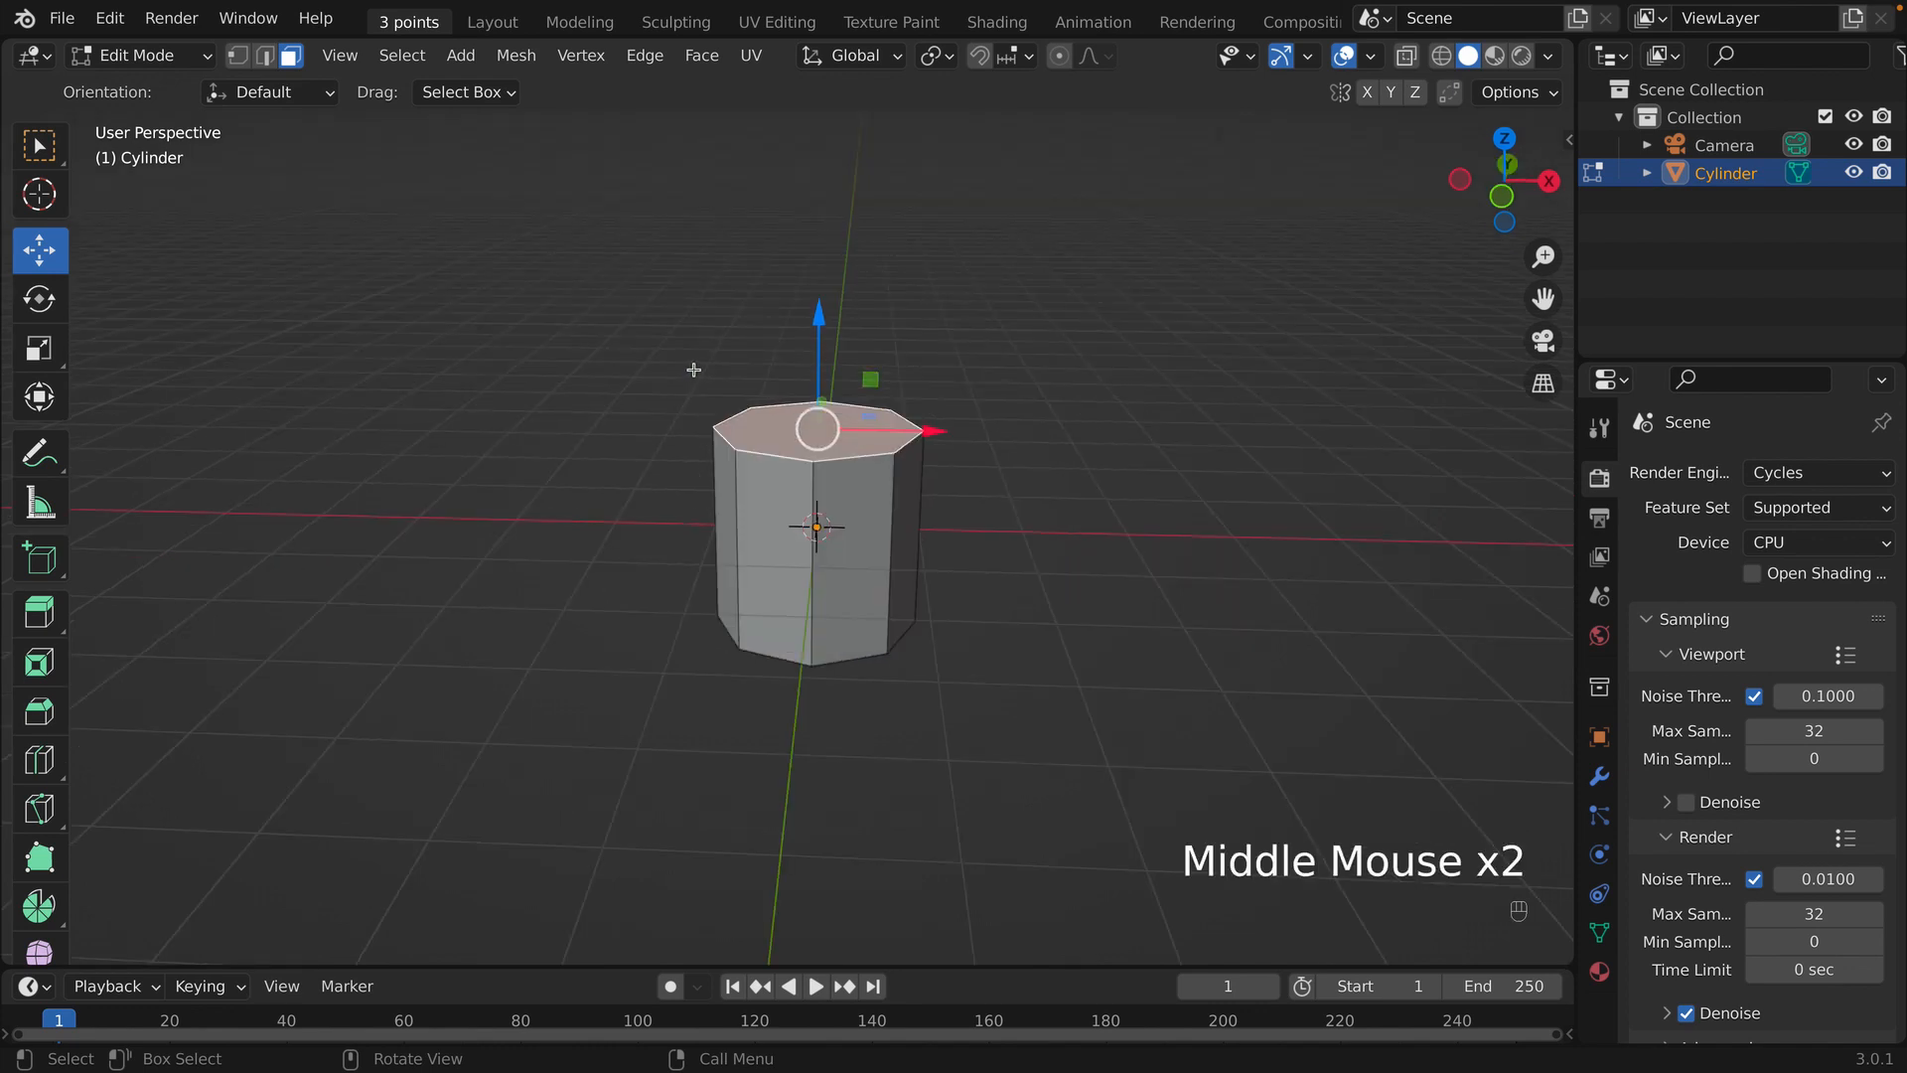
- Switch to the right orthographic view and try several 3D cursor positions around the cylinder with the Cursor tool
{"action": "key", "text": "KP_1"}
{"action": "key", "text": "KP_3"}
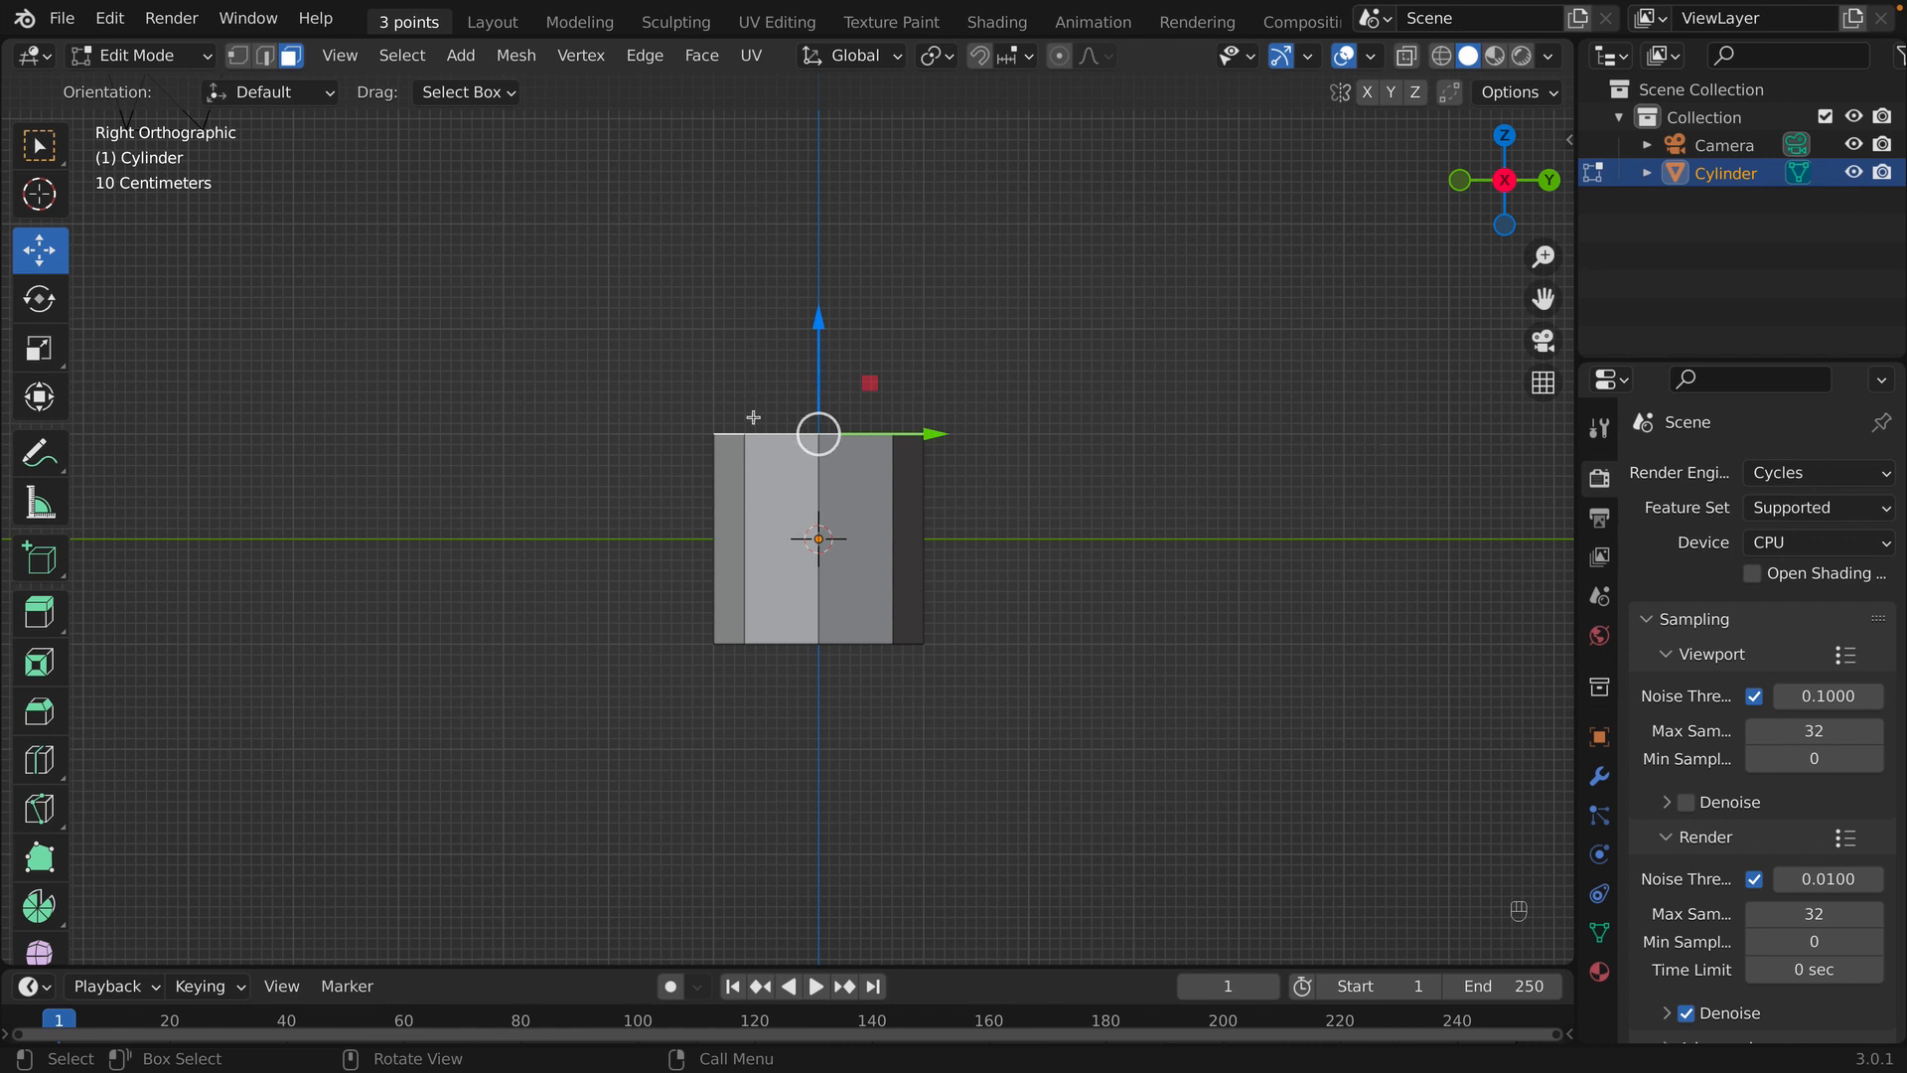
{"action": "left_click", "coordinate": [38, 197]}
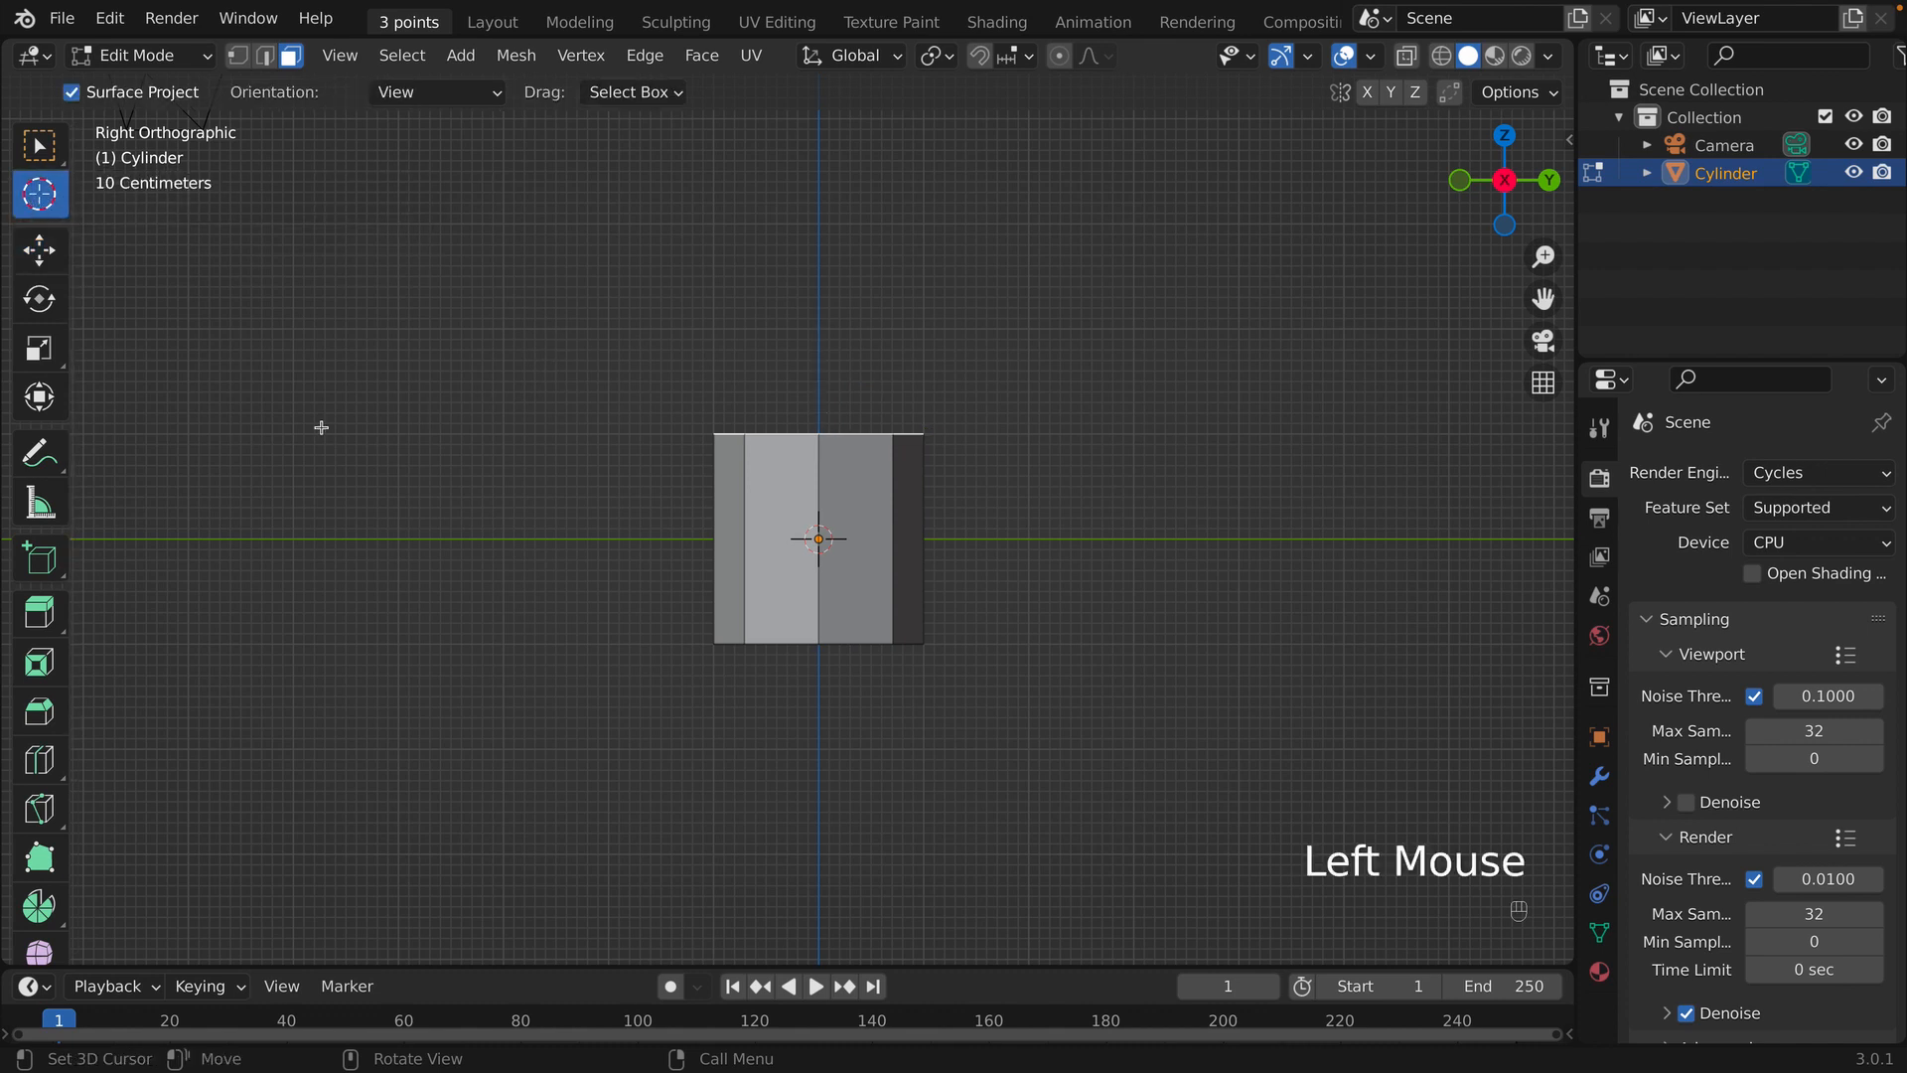
{"action": "left_click", "coordinate": [316, 373]}
{"action": "left_click", "coordinate": [469, 157]}
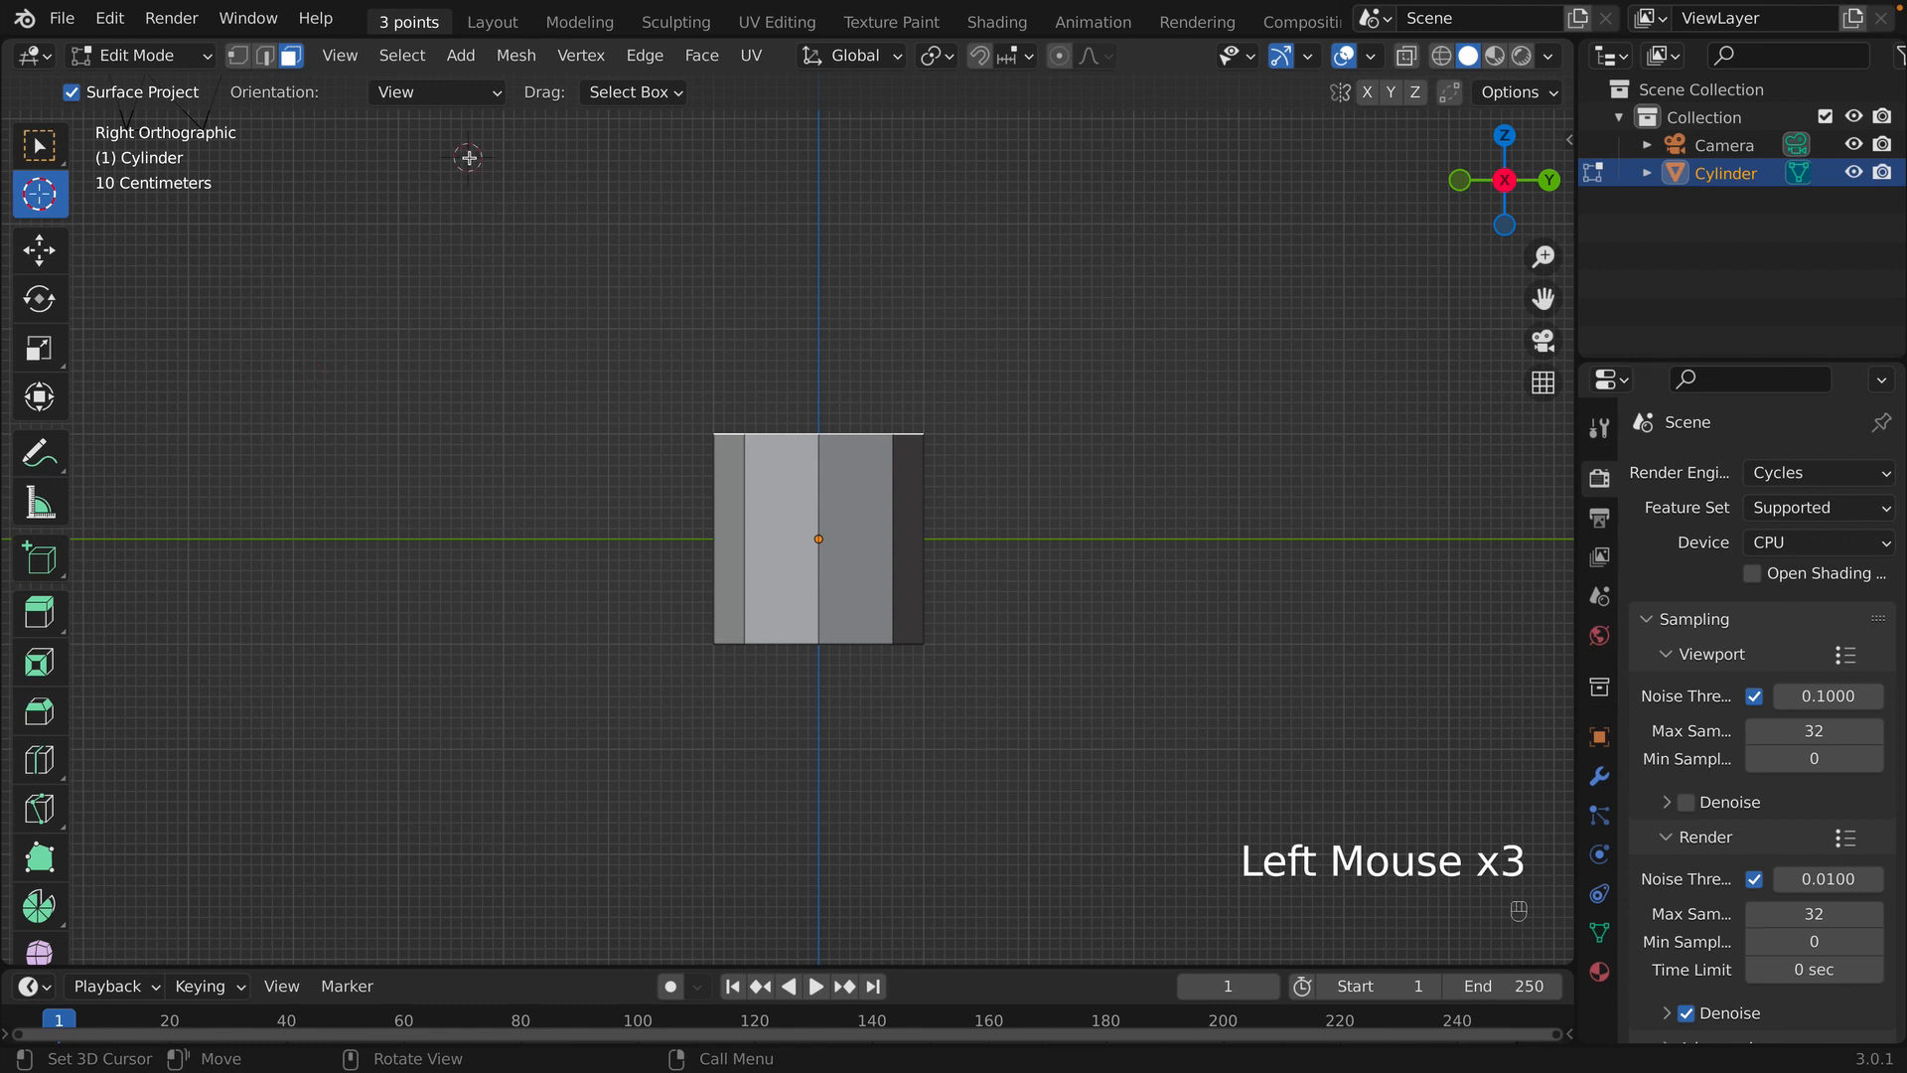
{"action": "left_click", "coordinate": [819, 230]}
{"action": "left_click", "coordinate": [1106, 294]}
{"action": "left_click", "coordinate": [1128, 435]}
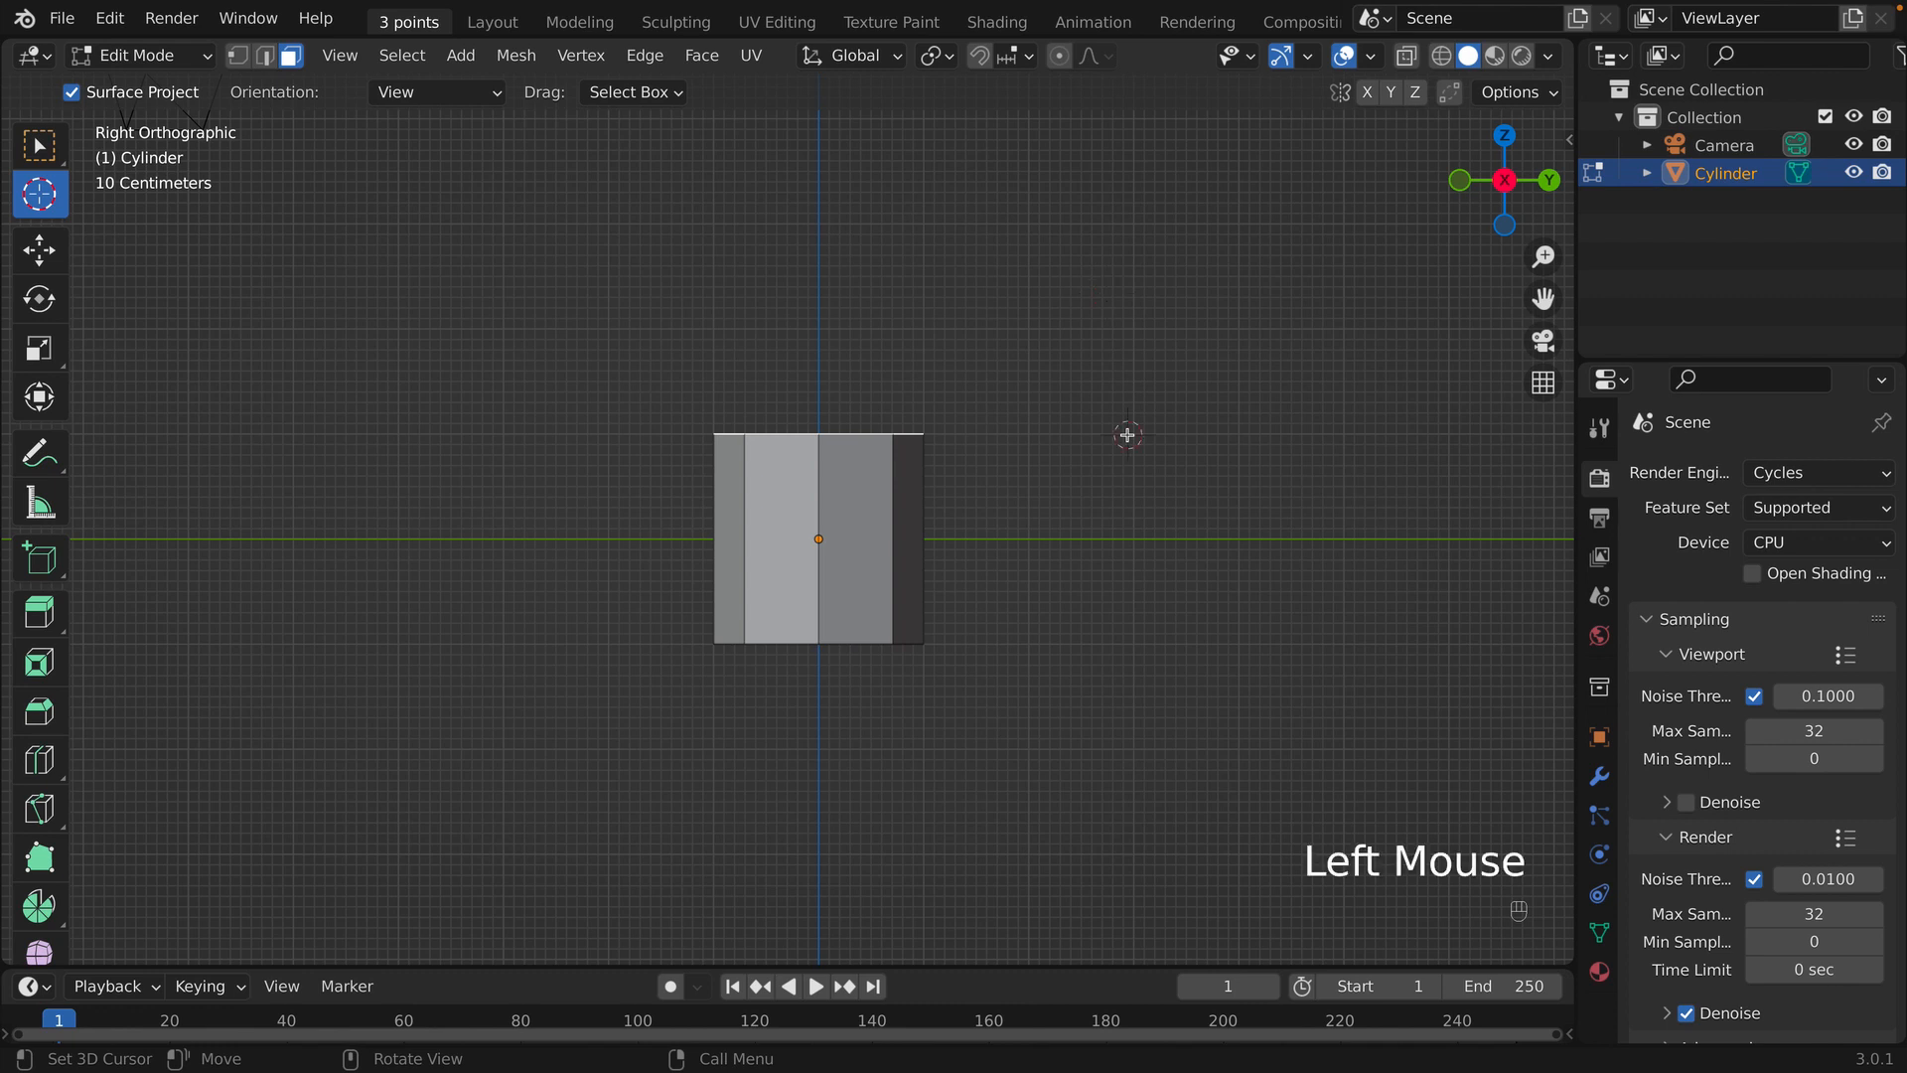
- Try nearer and farther 3D cursor positions level with the cylinder's top face, and leave it at about Y 2.8 m, Z 1 m
{"action": "left_click", "coordinate": [955, 433]}
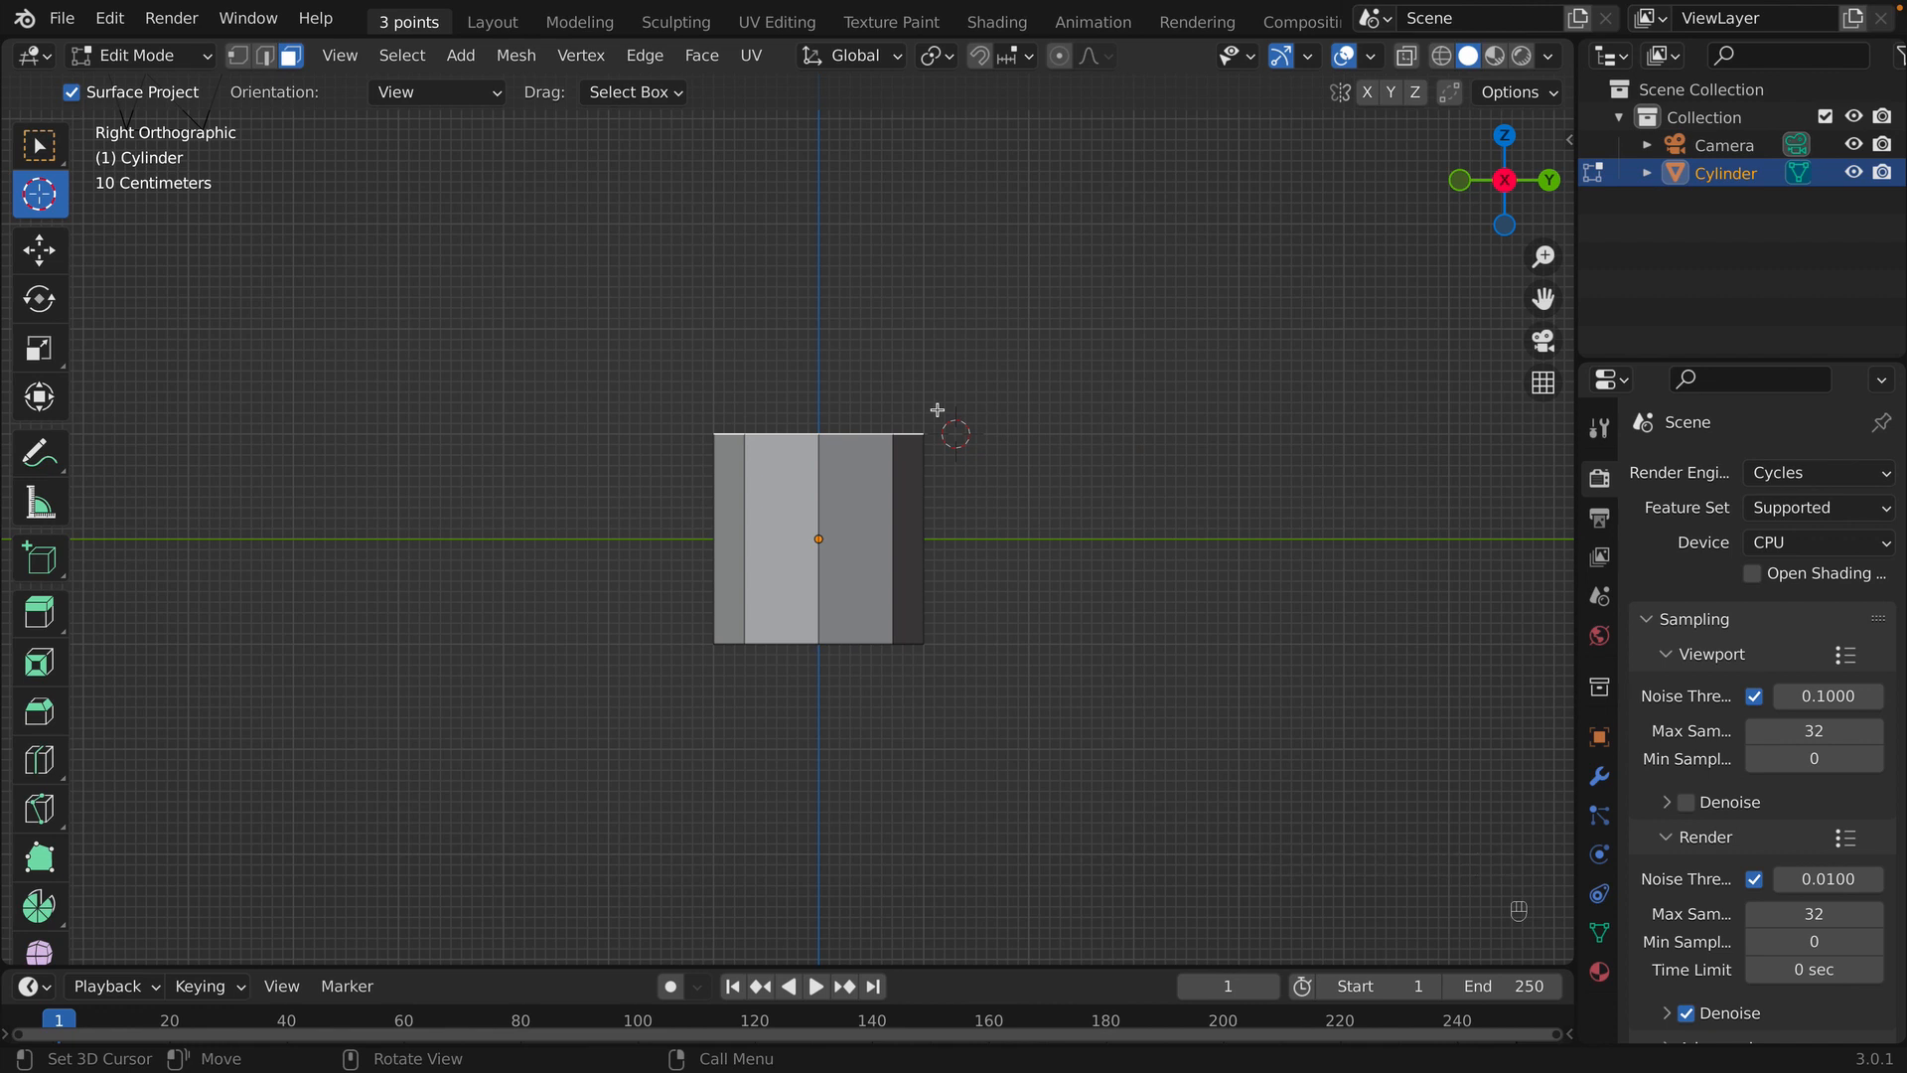
{"action": "left_click", "coordinate": [1362, 430]}
{"action": "scroll", "coordinate": [968, 458], "scroll_direction": "down", "scroll_amount": 2}
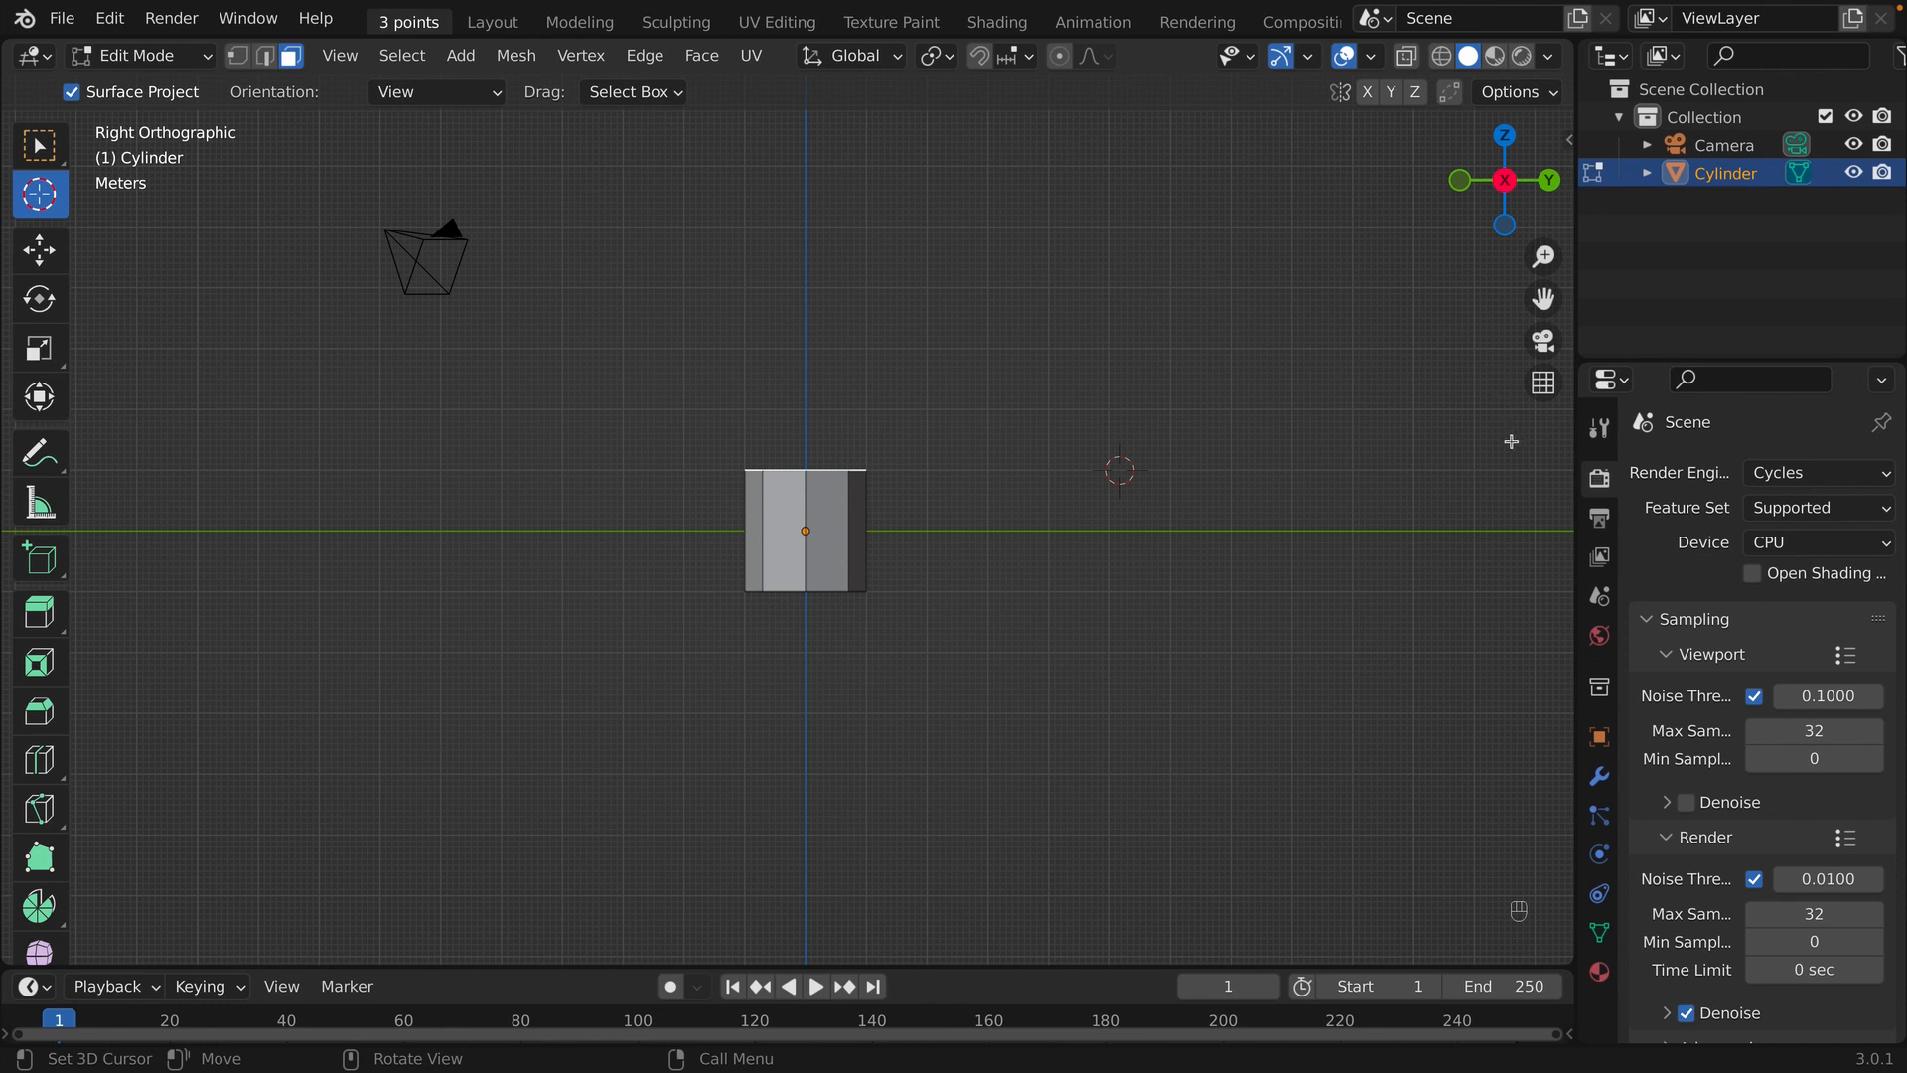
{"action": "middle_click_drag", "start_coordinate": [1081, 416], "coordinate": [800, 558], "text": "shift"}
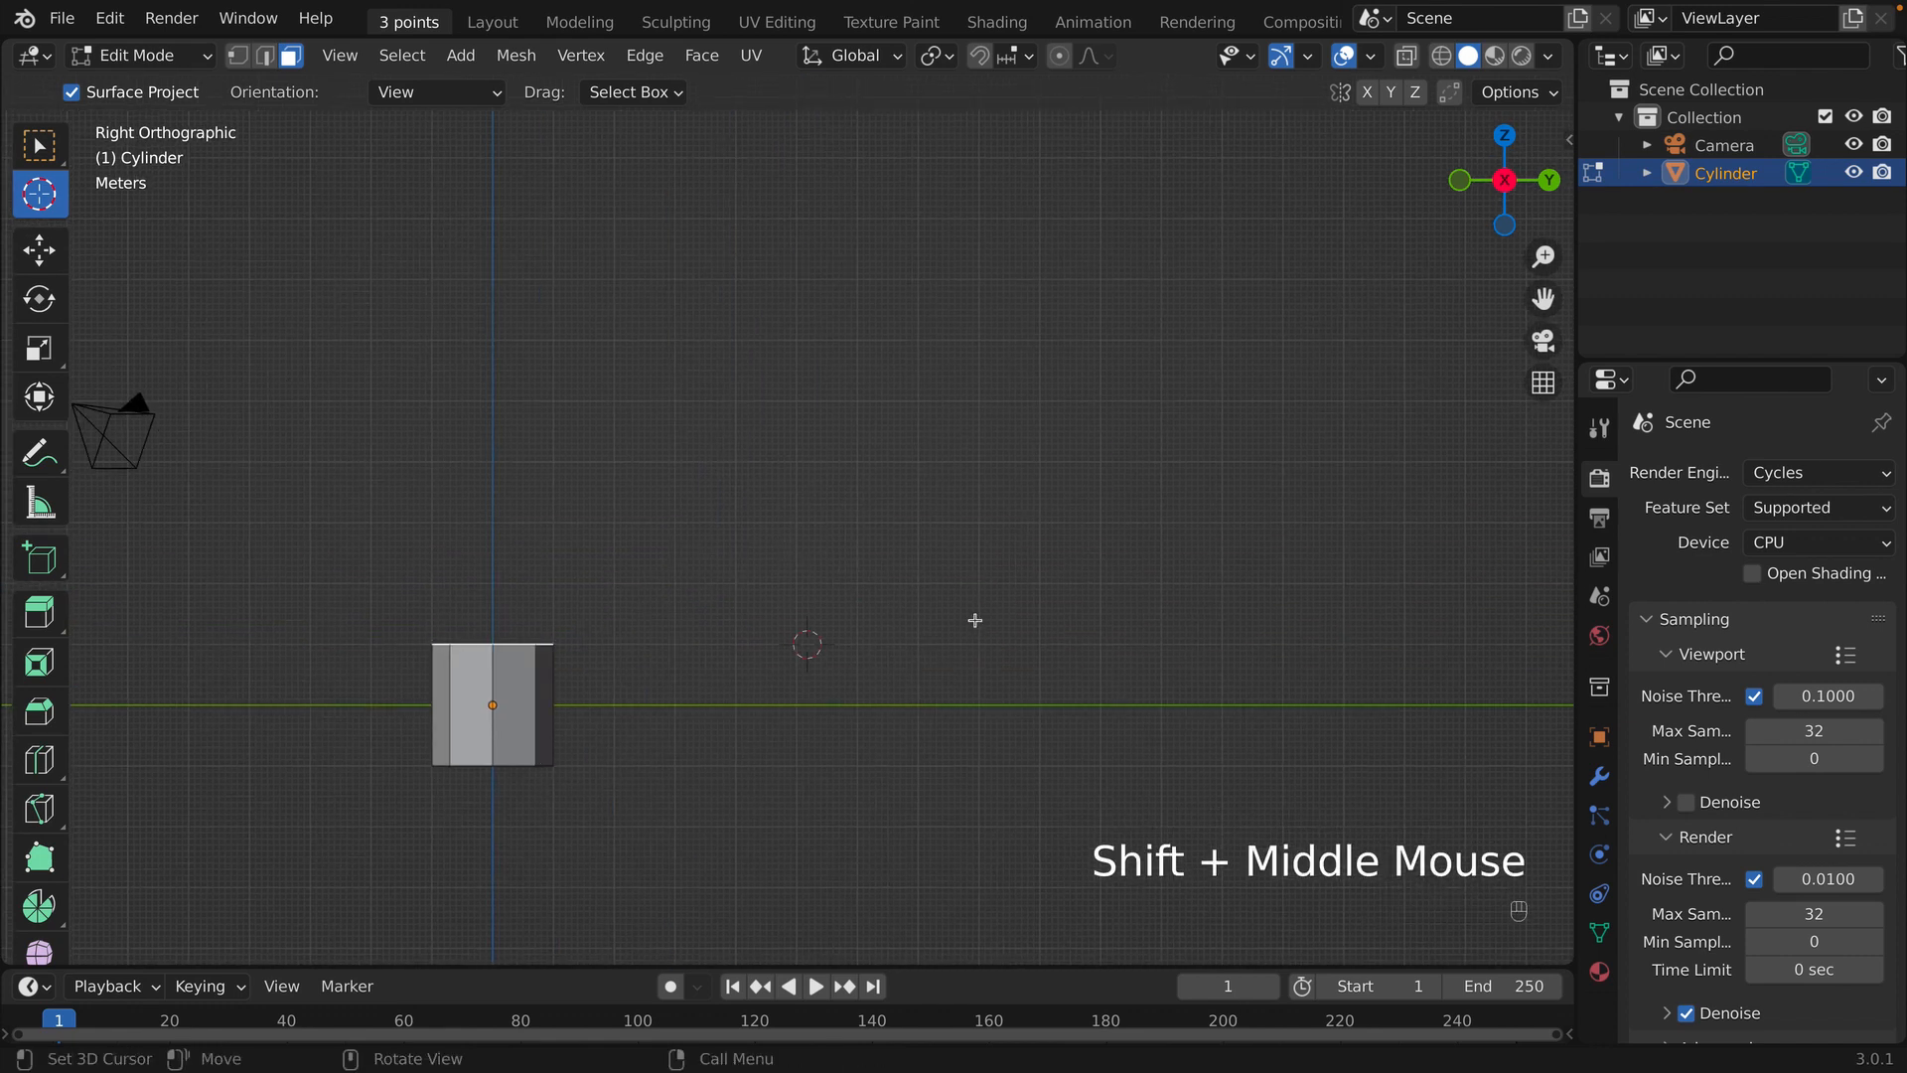
{"action": "left_click", "coordinate": [591, 643]}
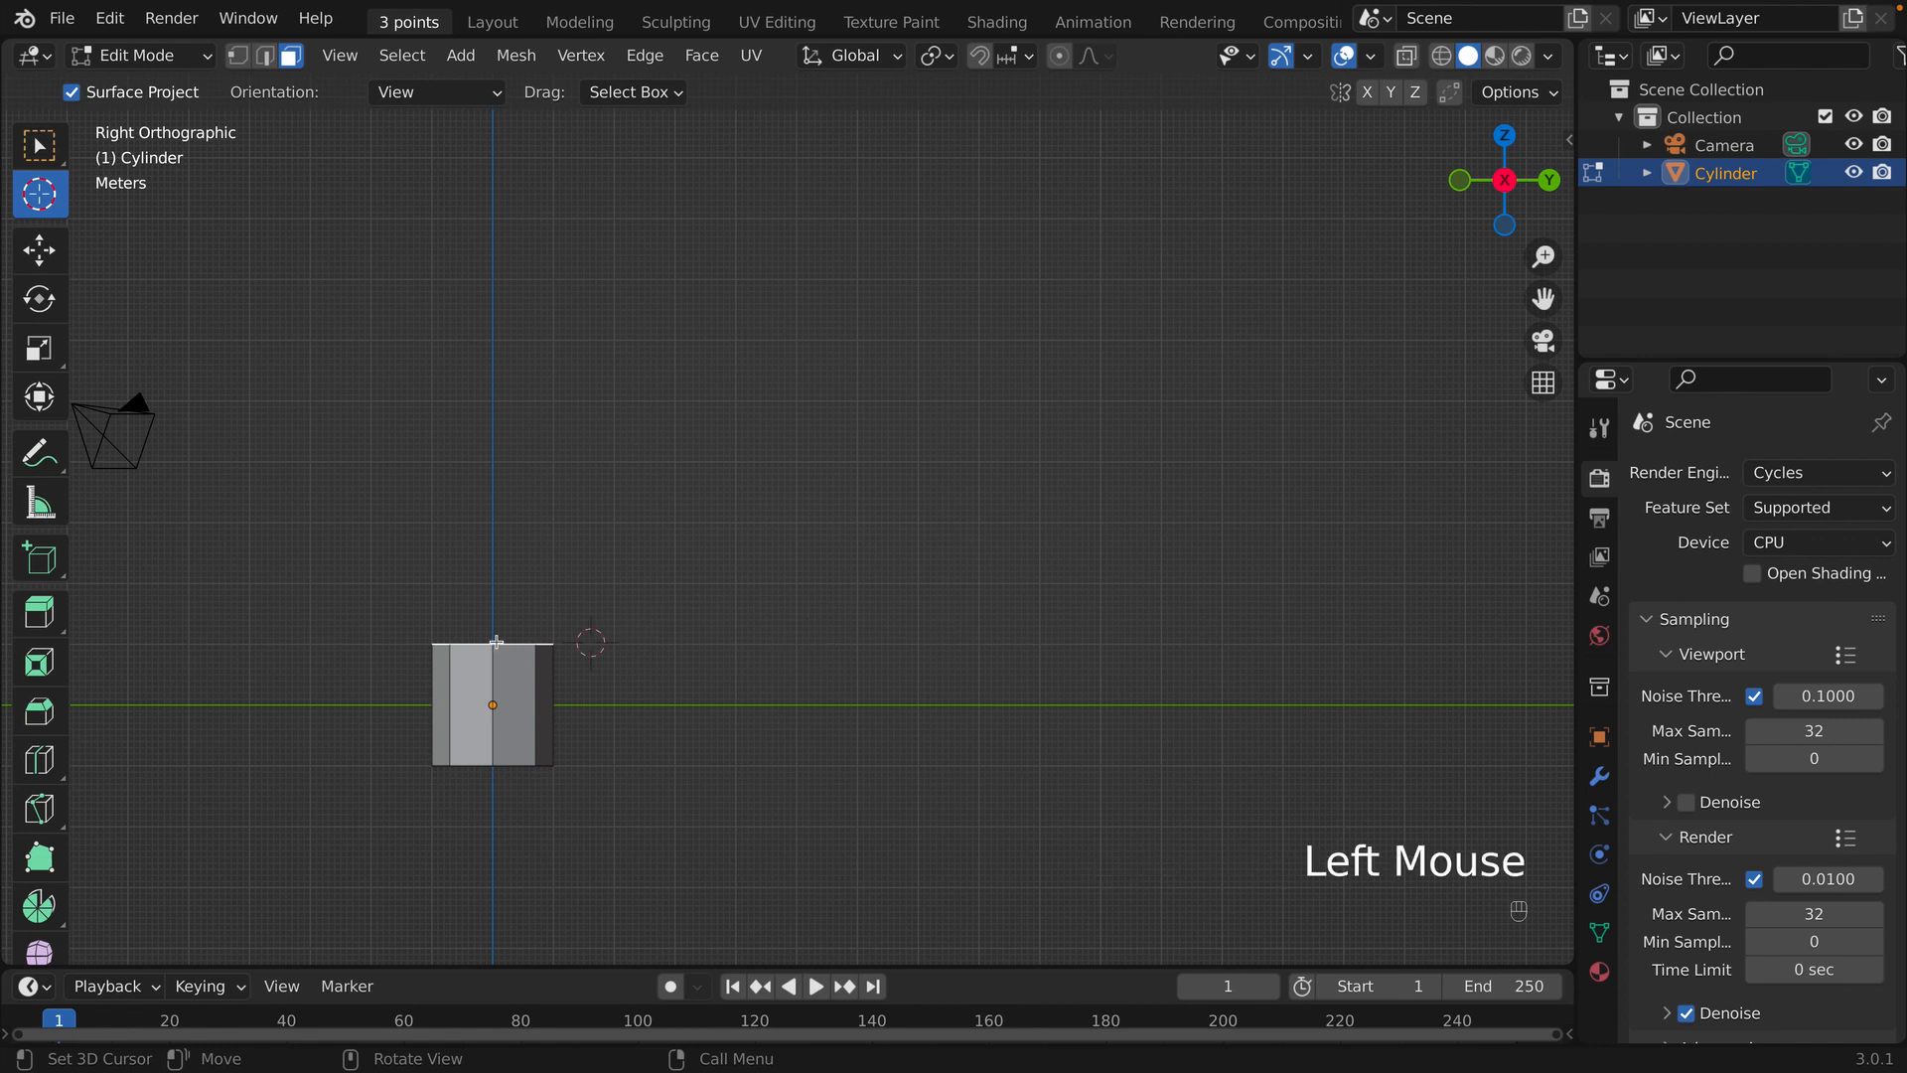
{"action": "scroll", "coordinate": [477, 631], "scroll_direction": "up", "scroll_amount": 2}
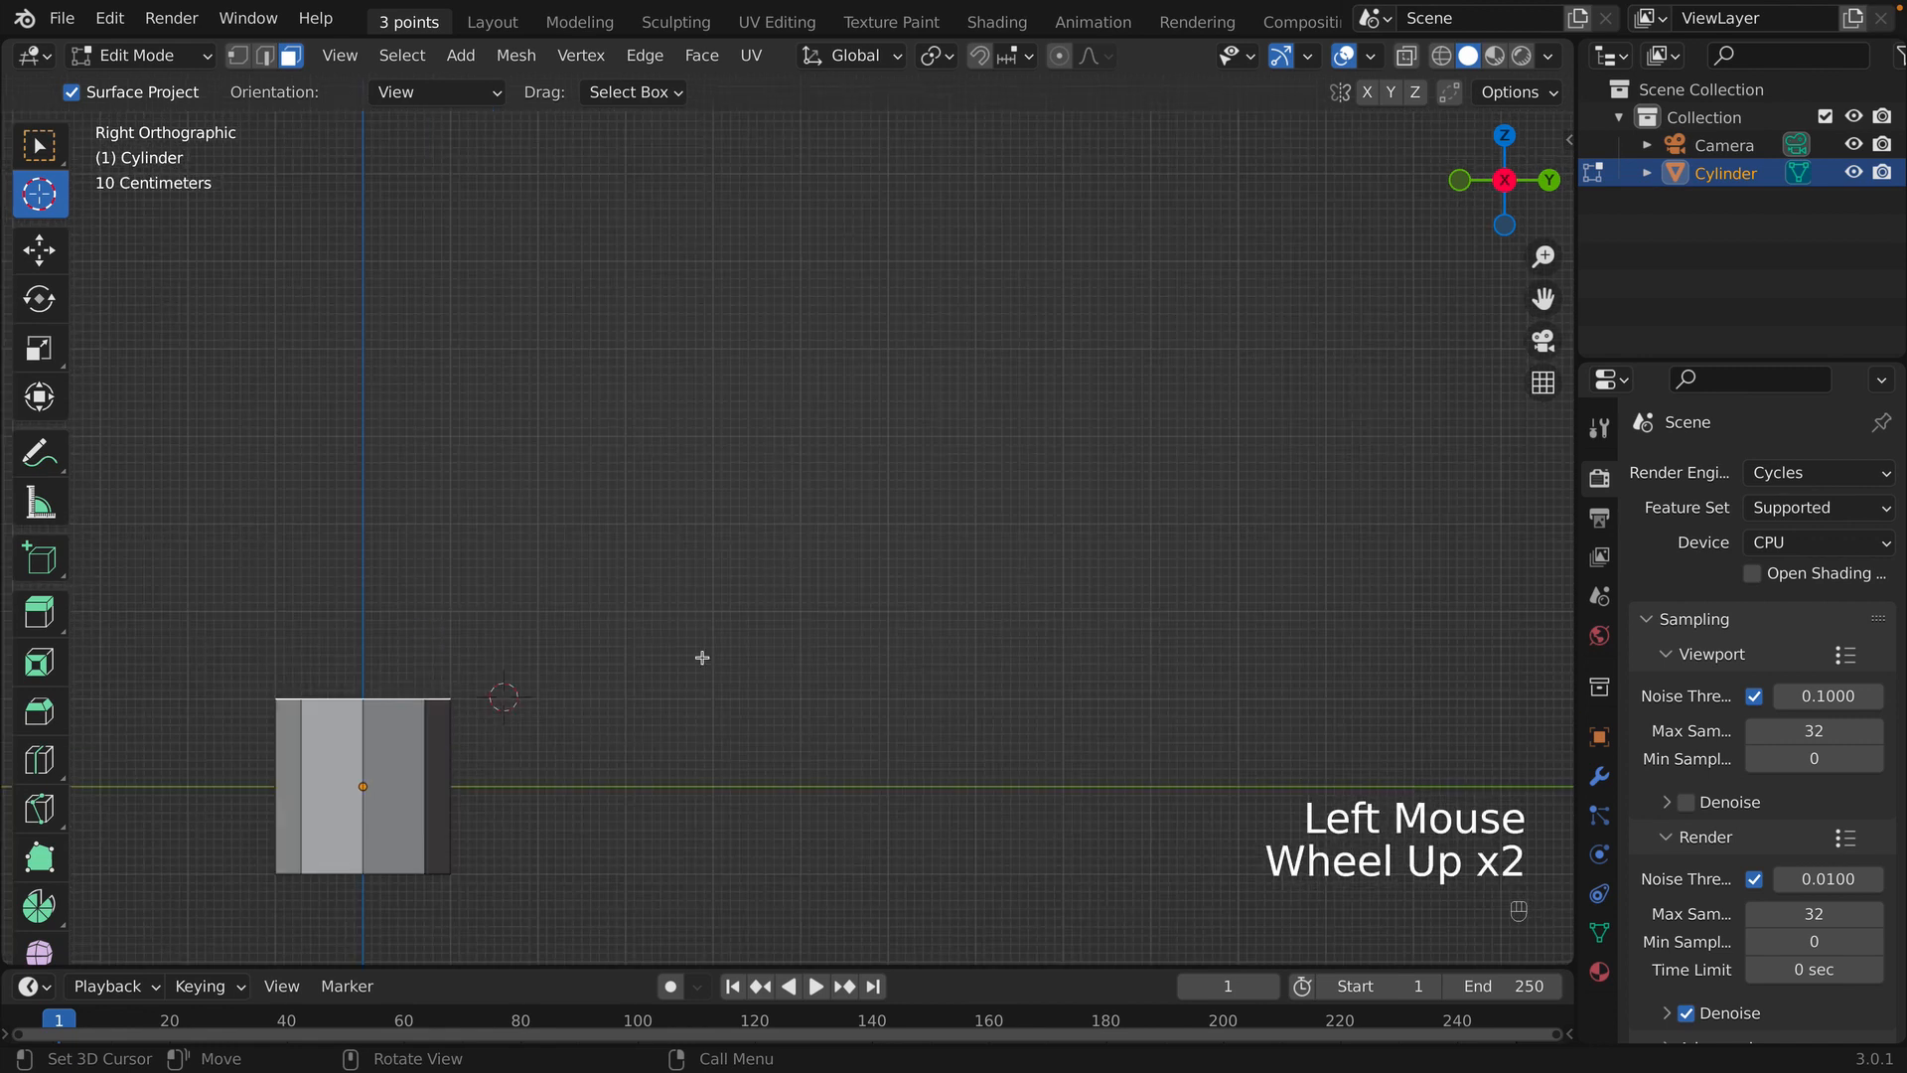
{"action": "middle_click_drag", "start_coordinate": [698, 651], "coordinate": [731, 575], "text": "shift"}
{"action": "left_click", "coordinate": [625, 525]}
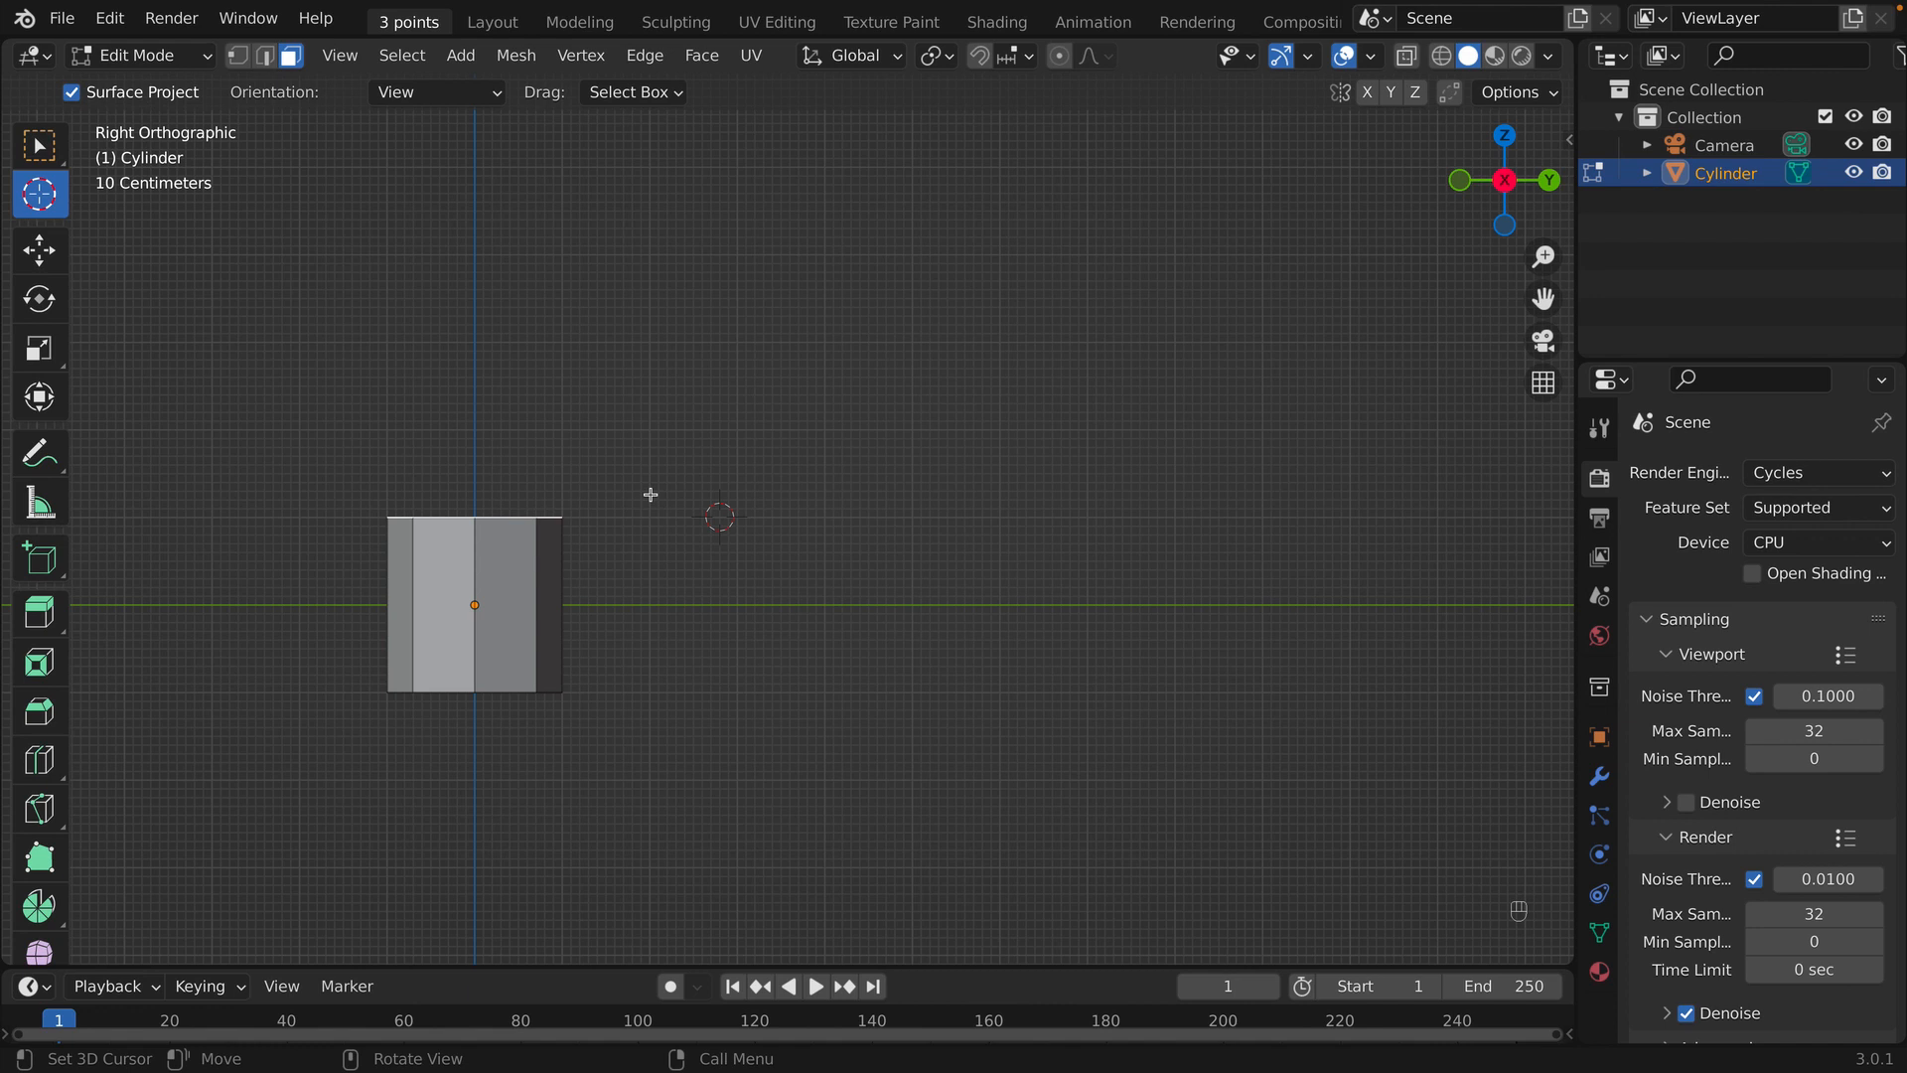
- Spin the cylinder's top face around the 3D cursor on the X axis by about -116° with 12 steps
{"action": "left_click", "coordinate": [39, 250]}
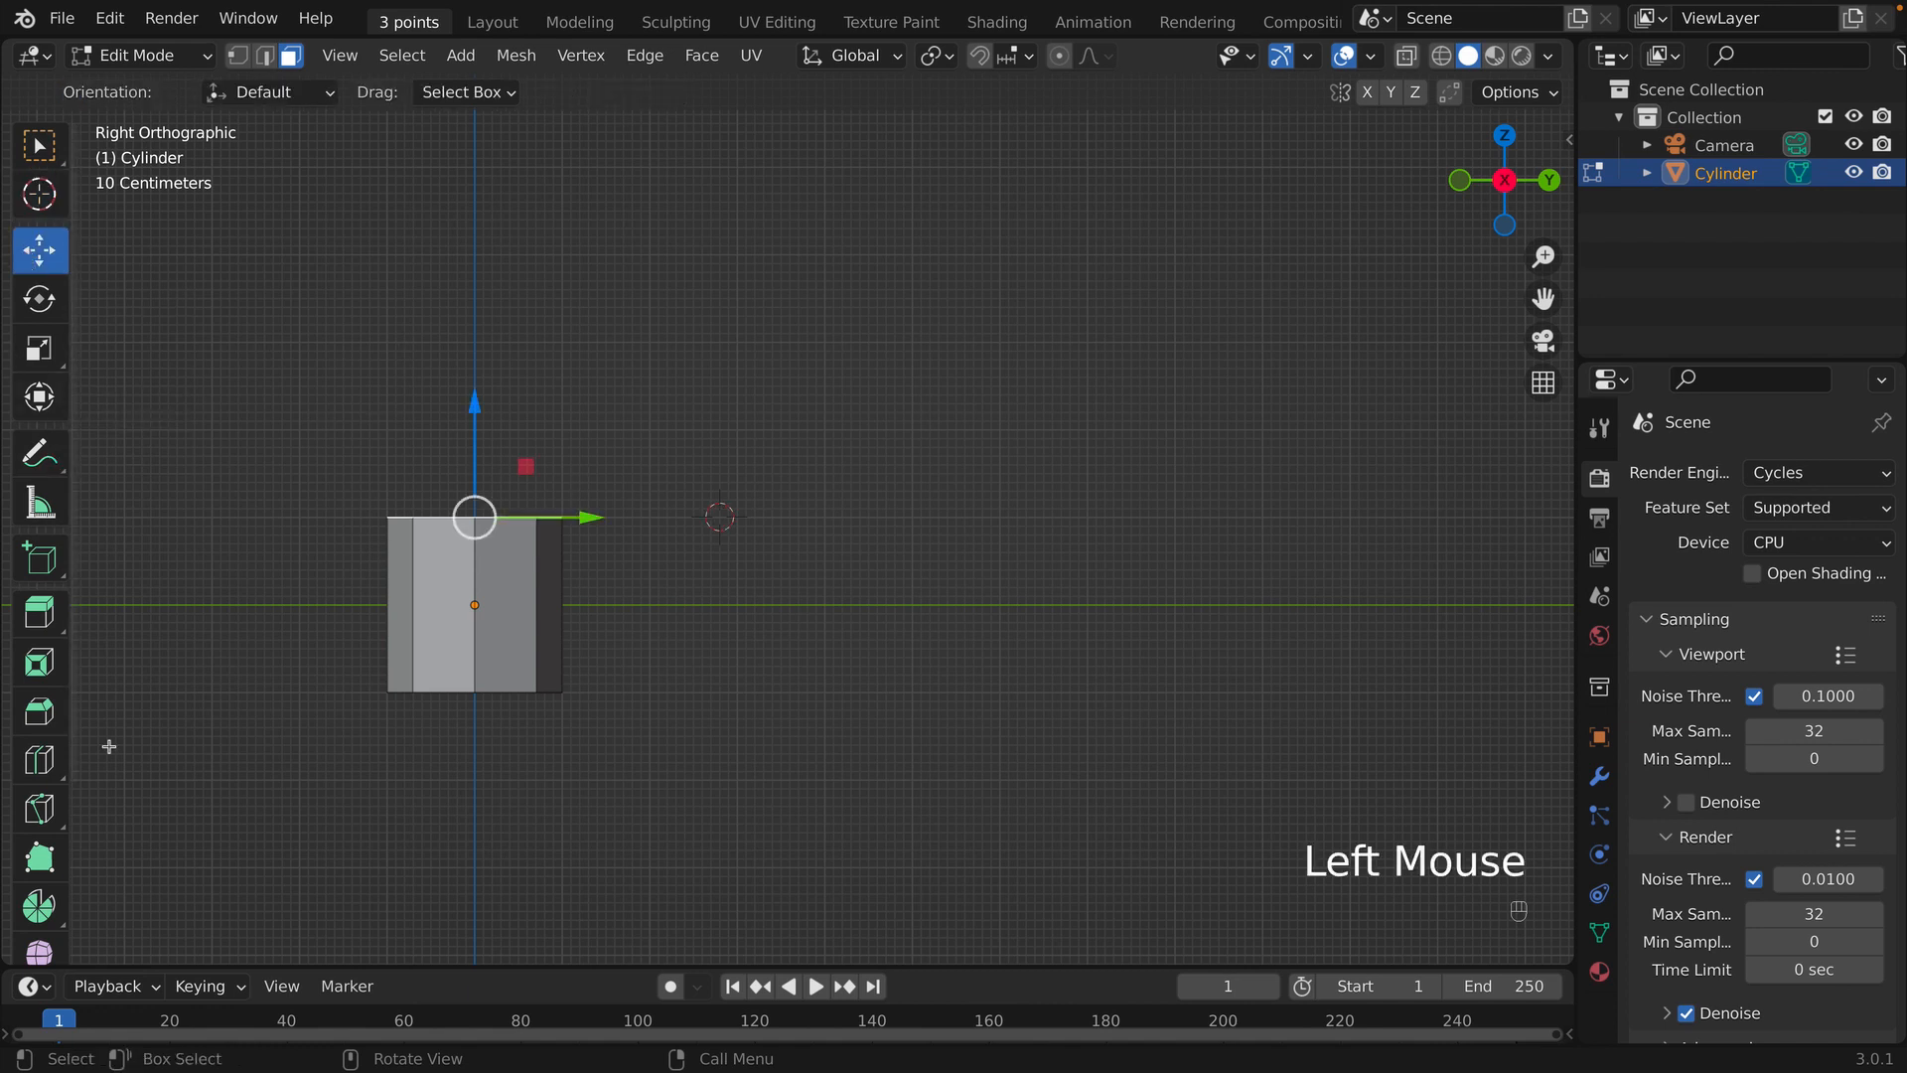
{"action": "scroll", "coordinate": [40, 794], "scroll_direction": "down", "scroll_amount": 2}
{"action": "left_click", "coordinate": [38, 848]}
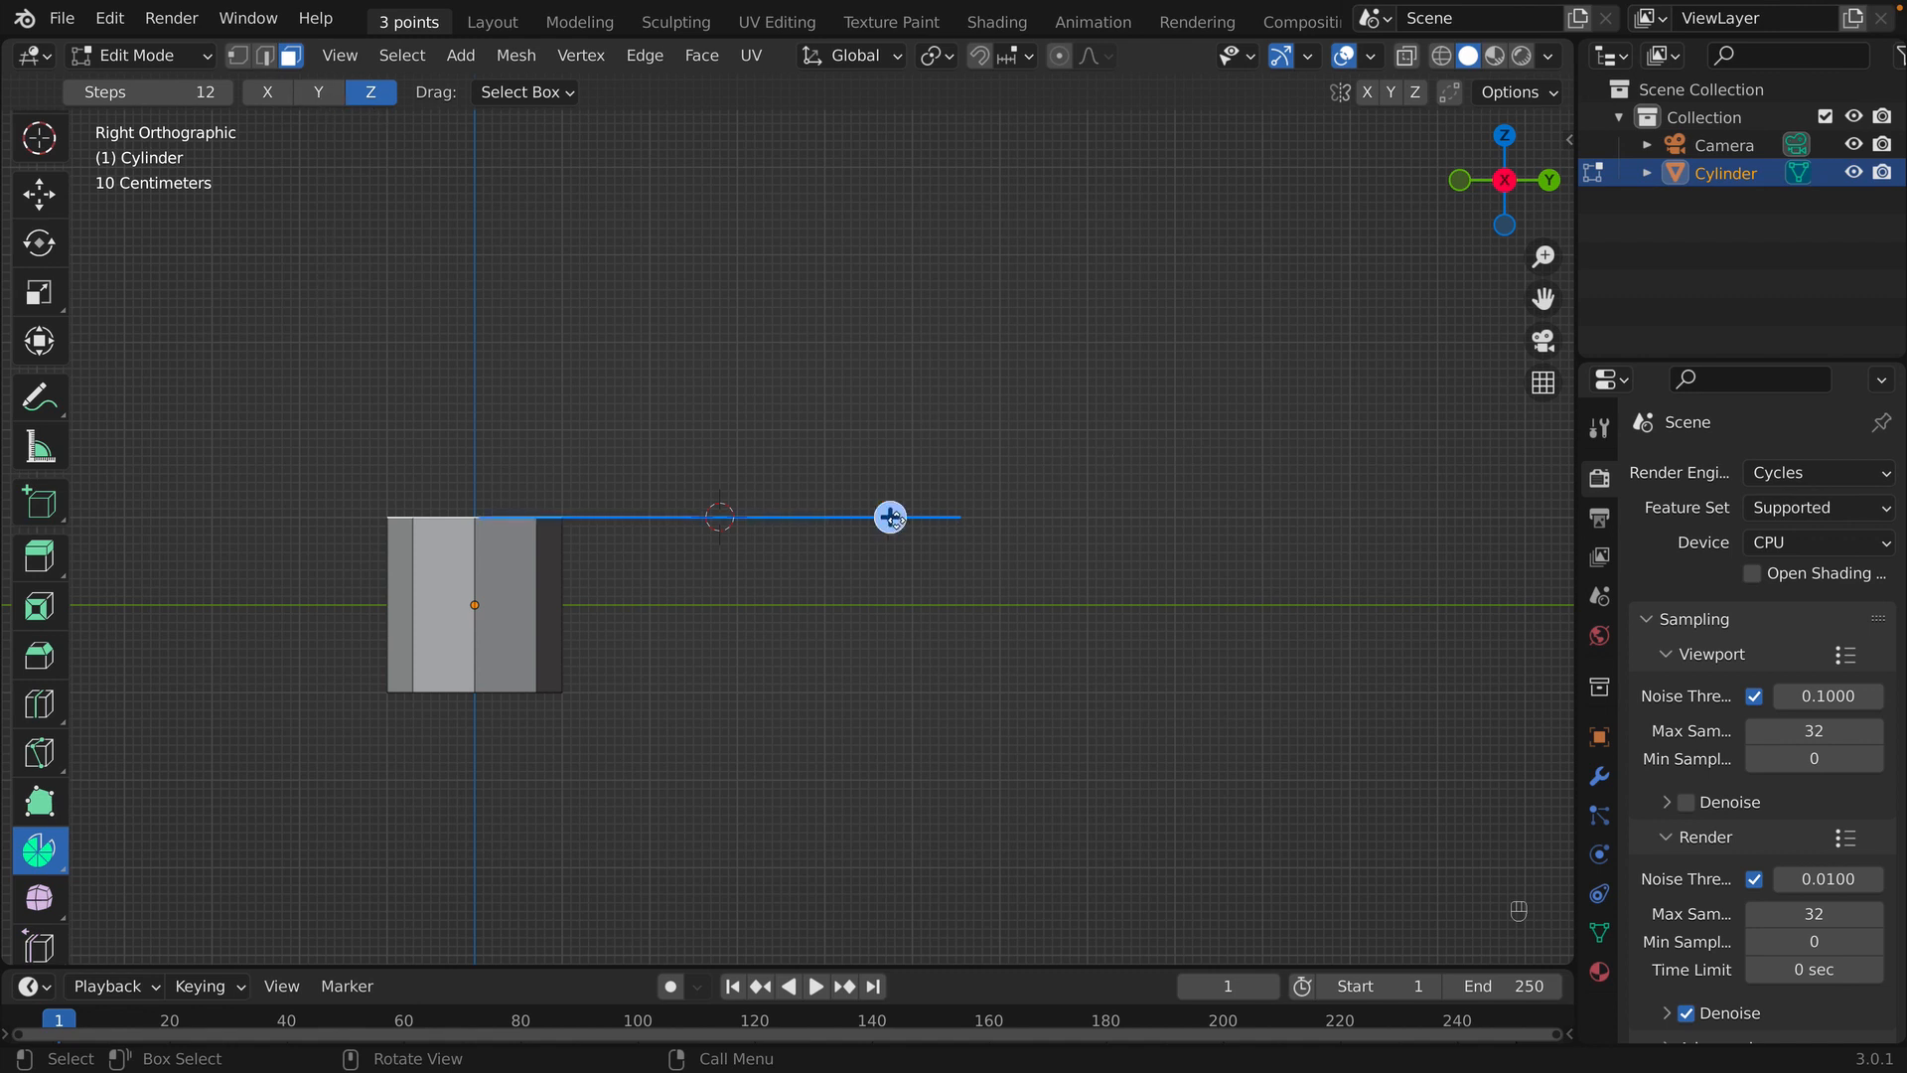
{"action": "left_click", "coordinate": [268, 94]}
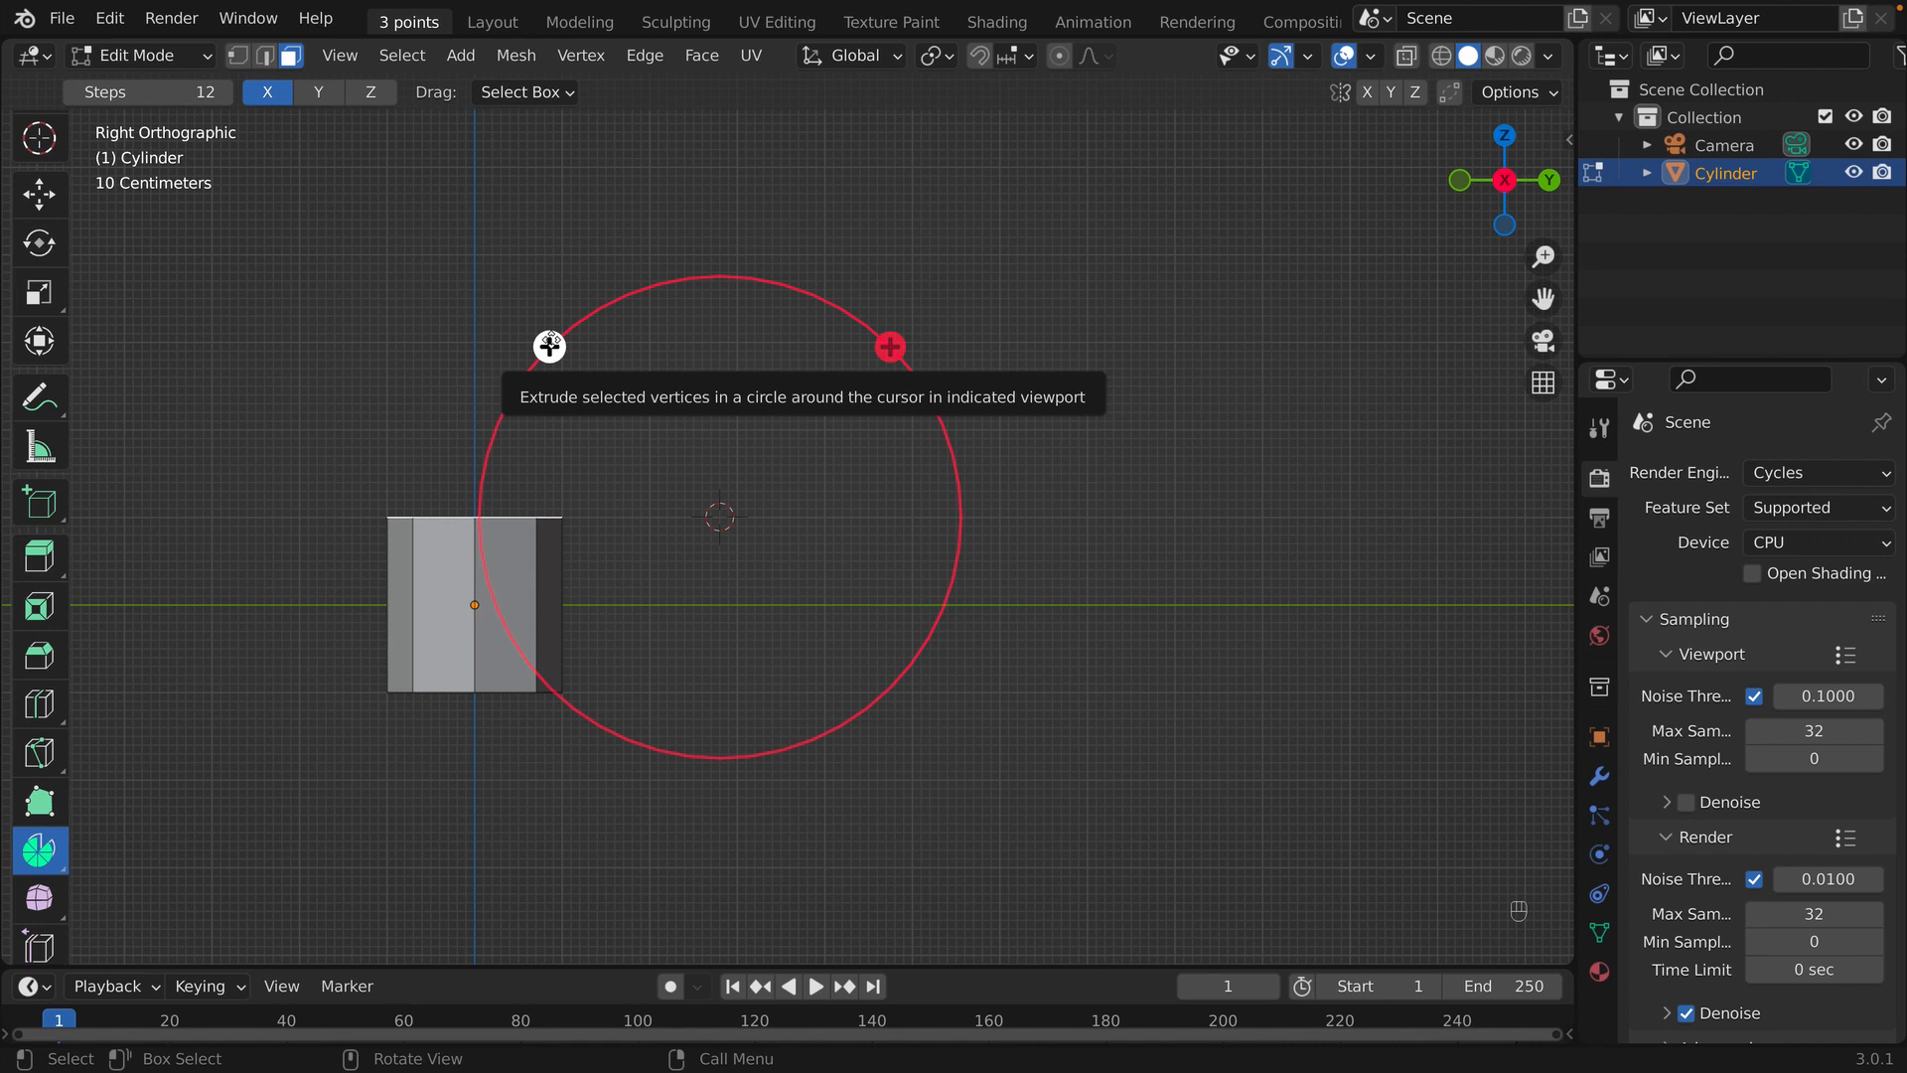
{"action": "left_click_drag", "start_coordinate": [549, 345], "coordinate": [1089, 400]}
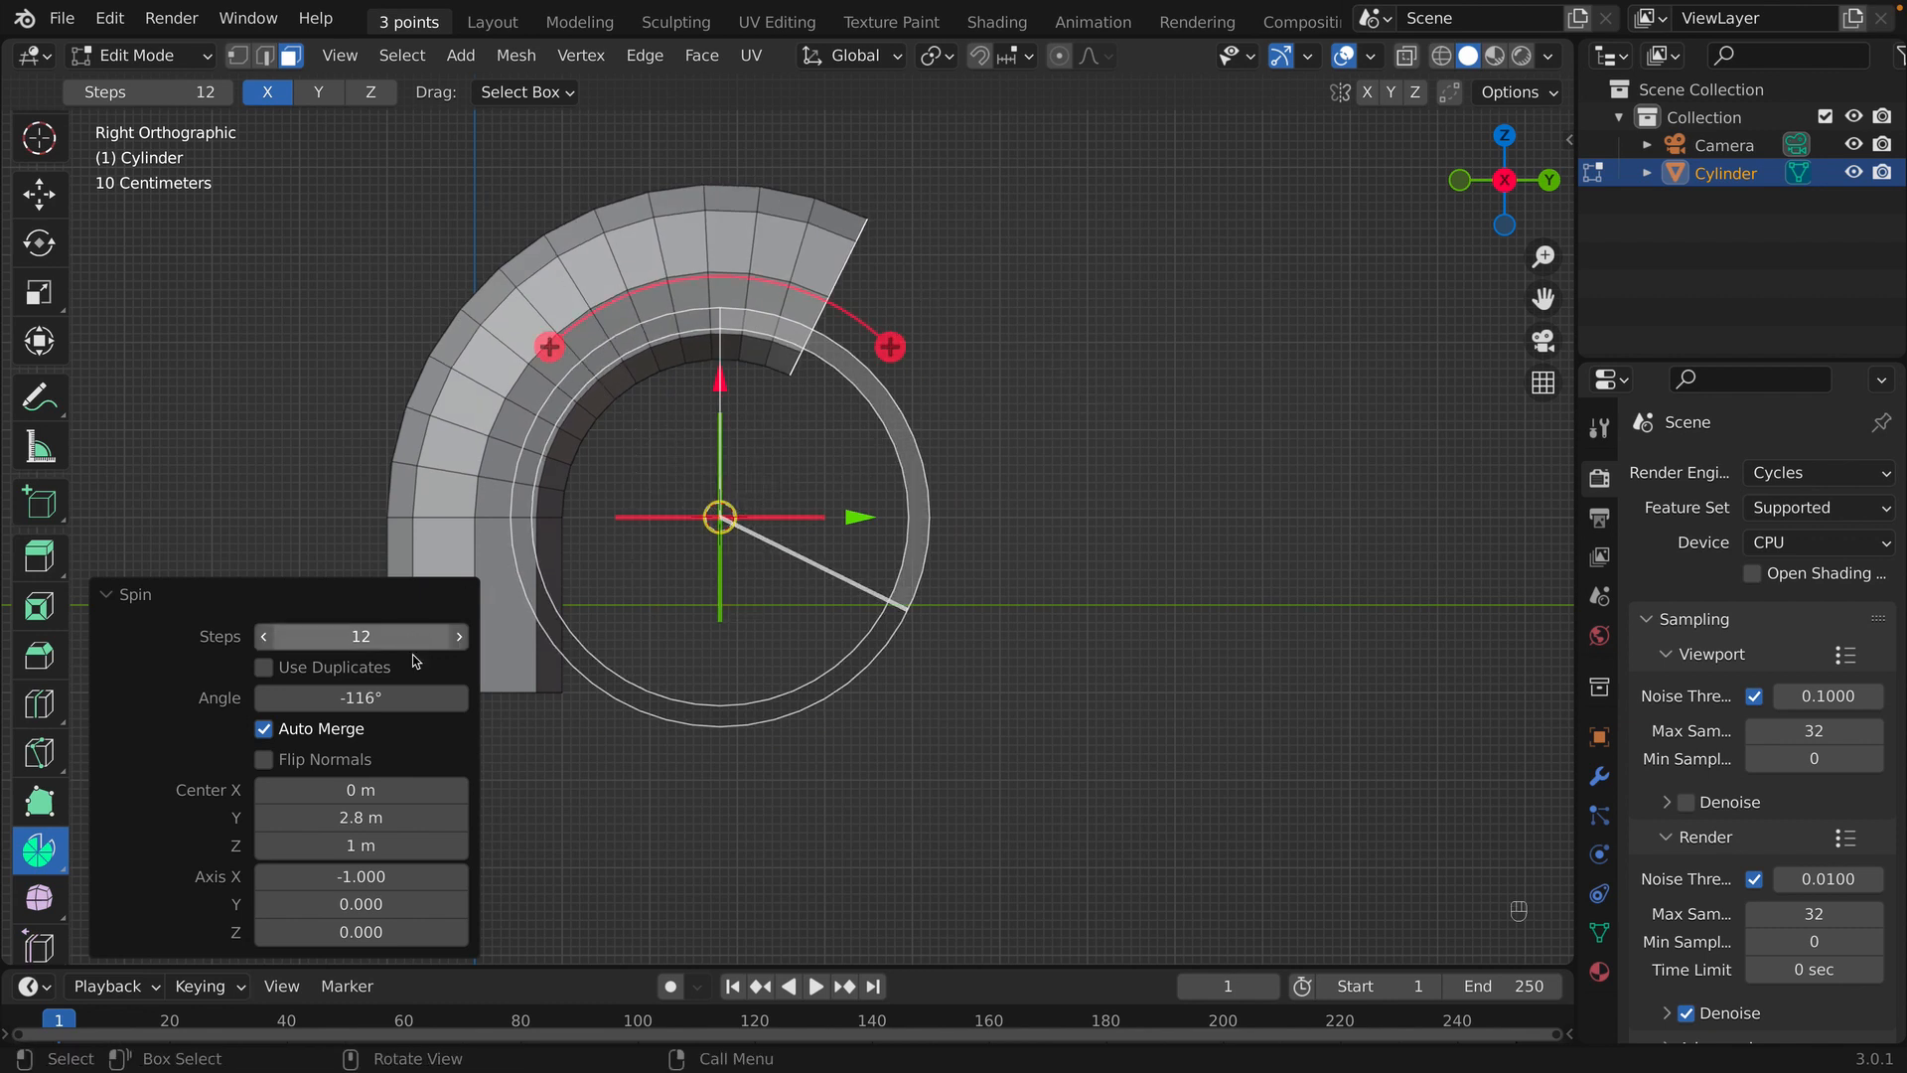
- Set the spin's angle to -180° and its steps to 16
{"action": "left_click", "coordinate": [412, 695]}
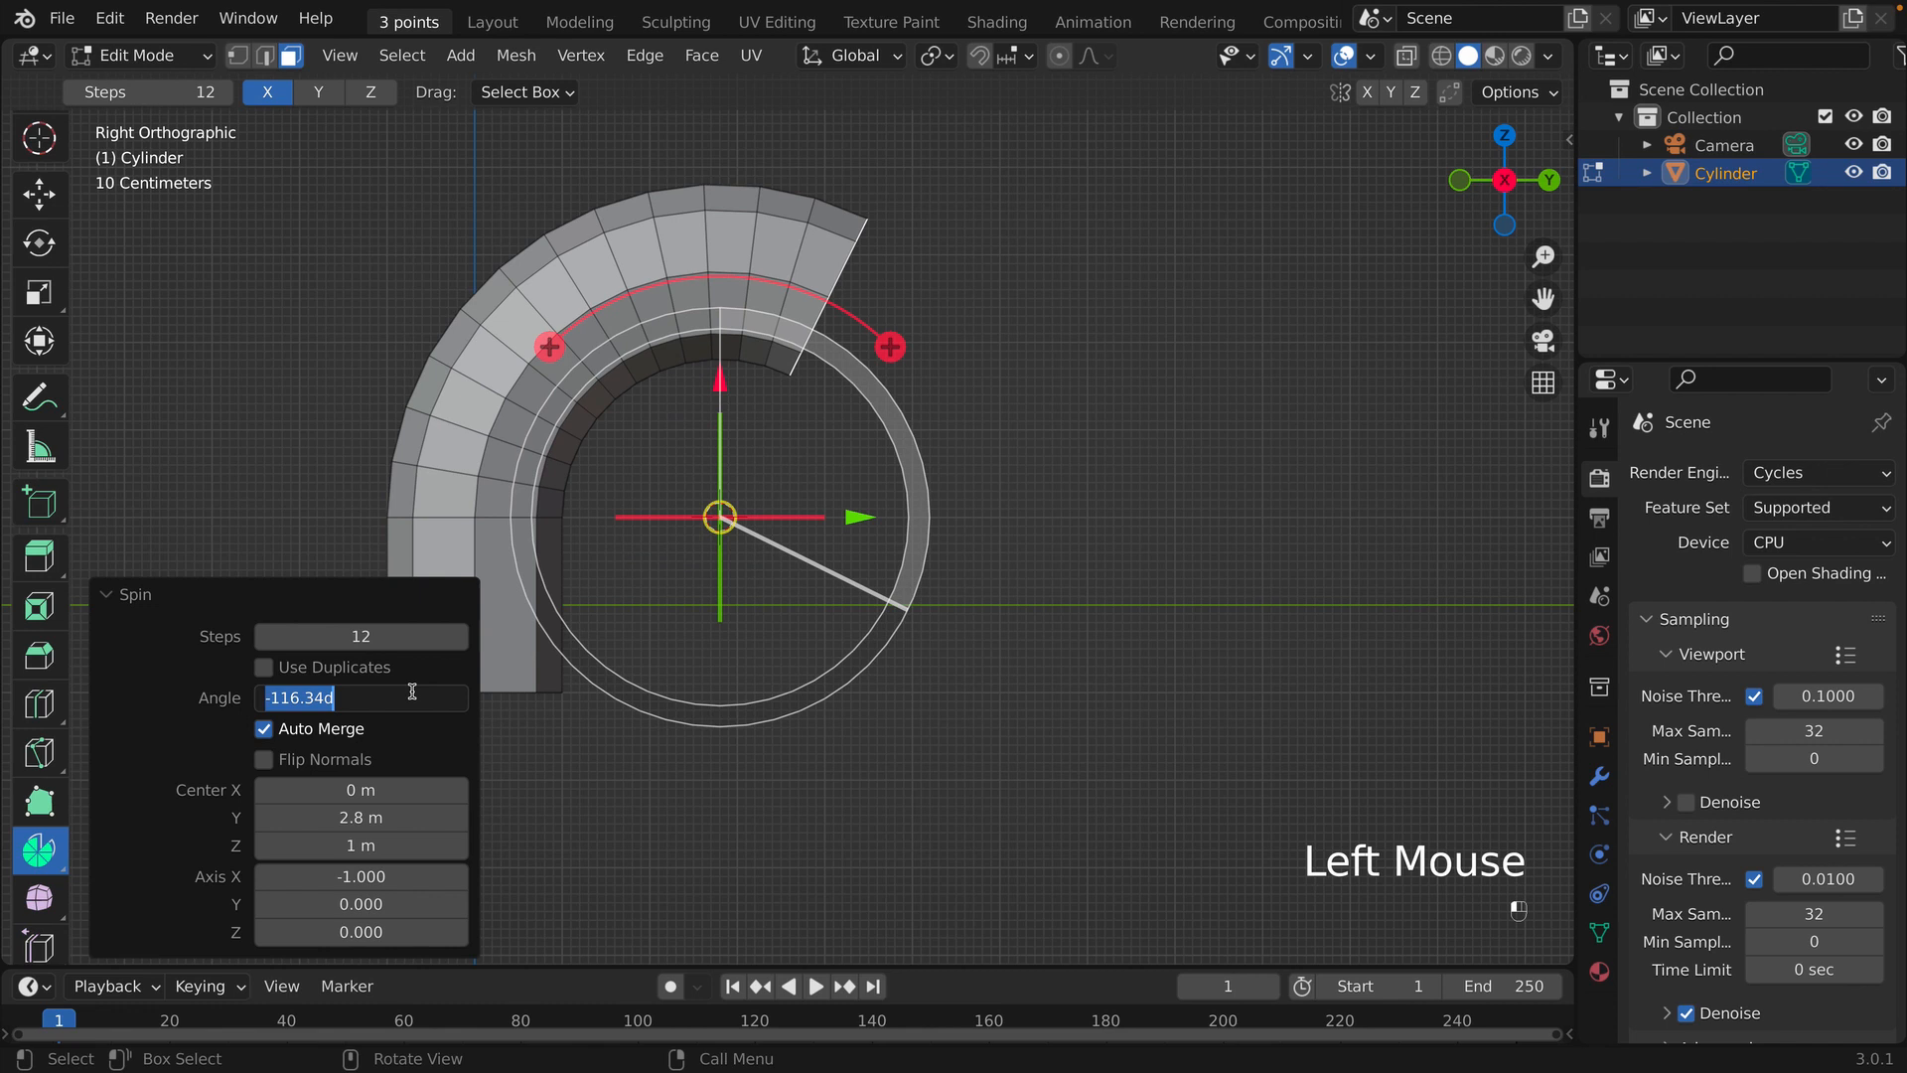
{"action": "type", "text": "-180"}
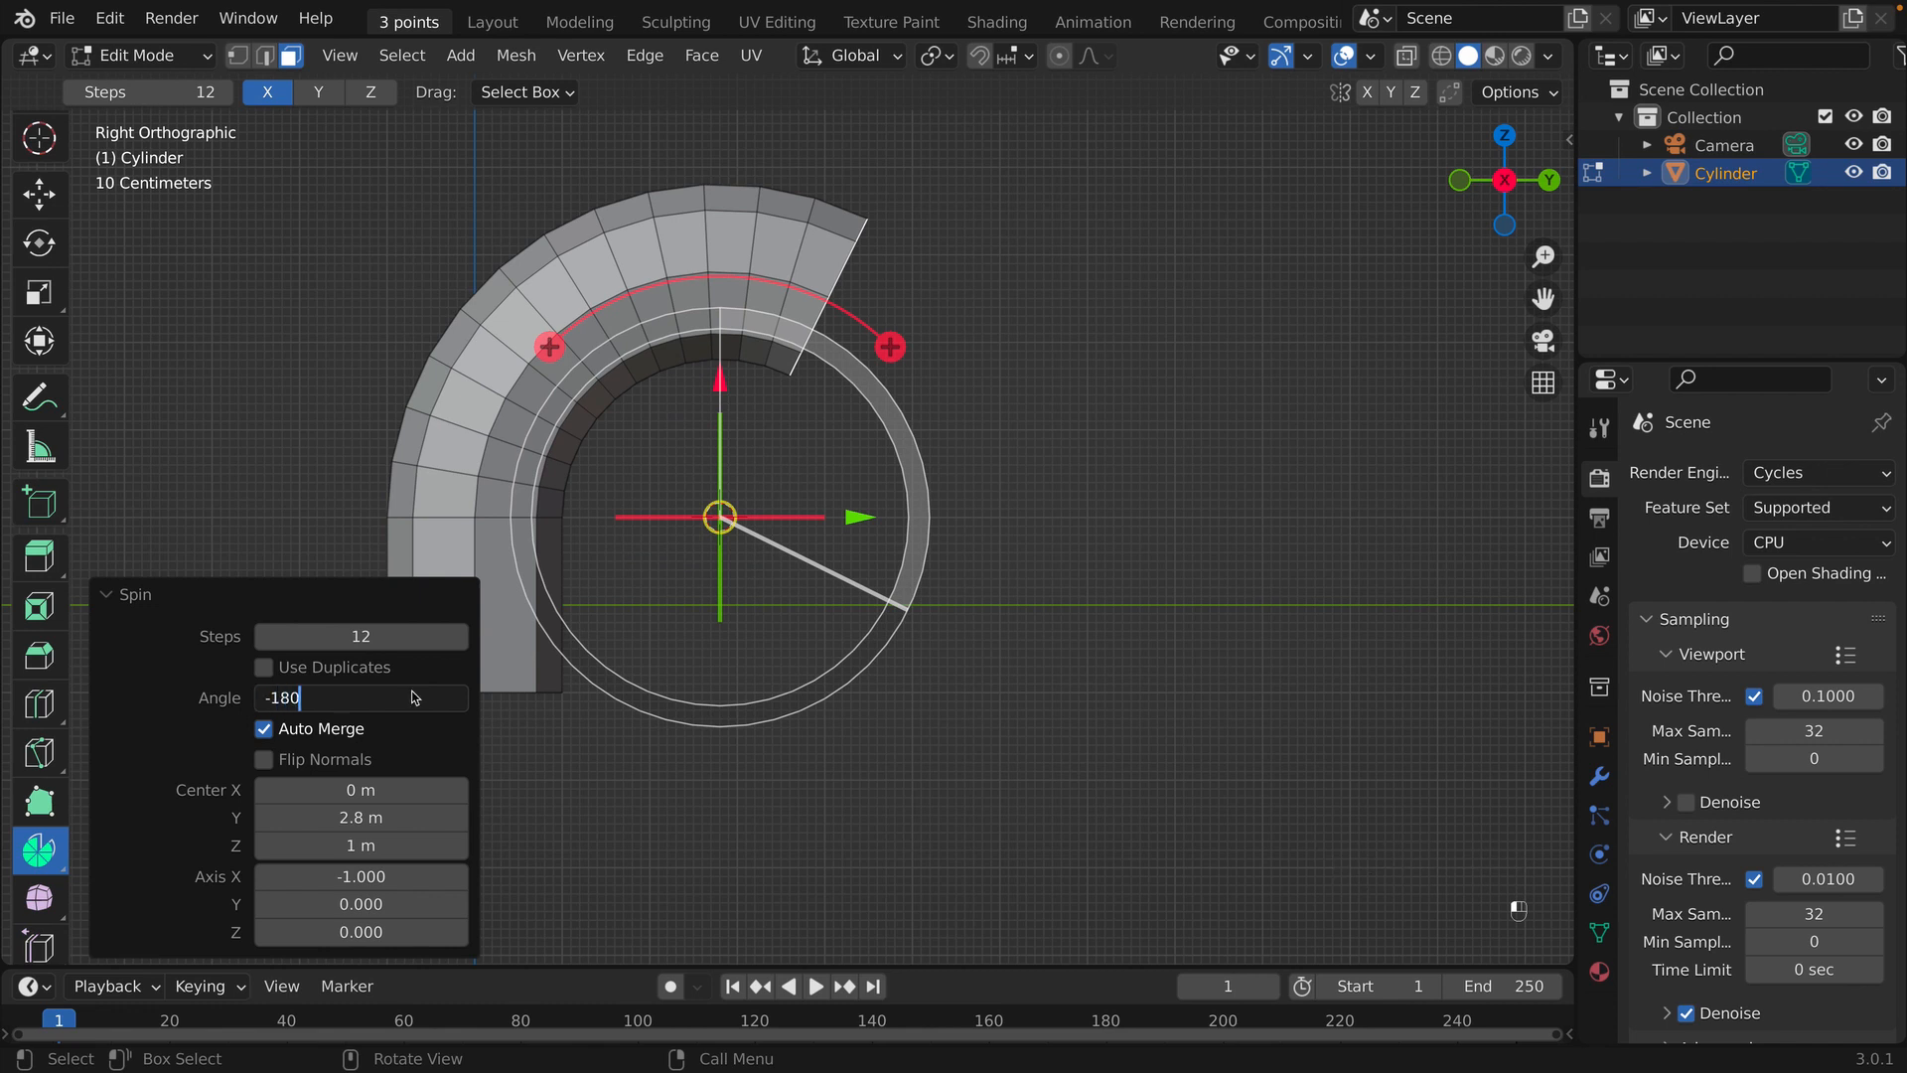
{"action": "left_click", "coordinate": [303, 639]}
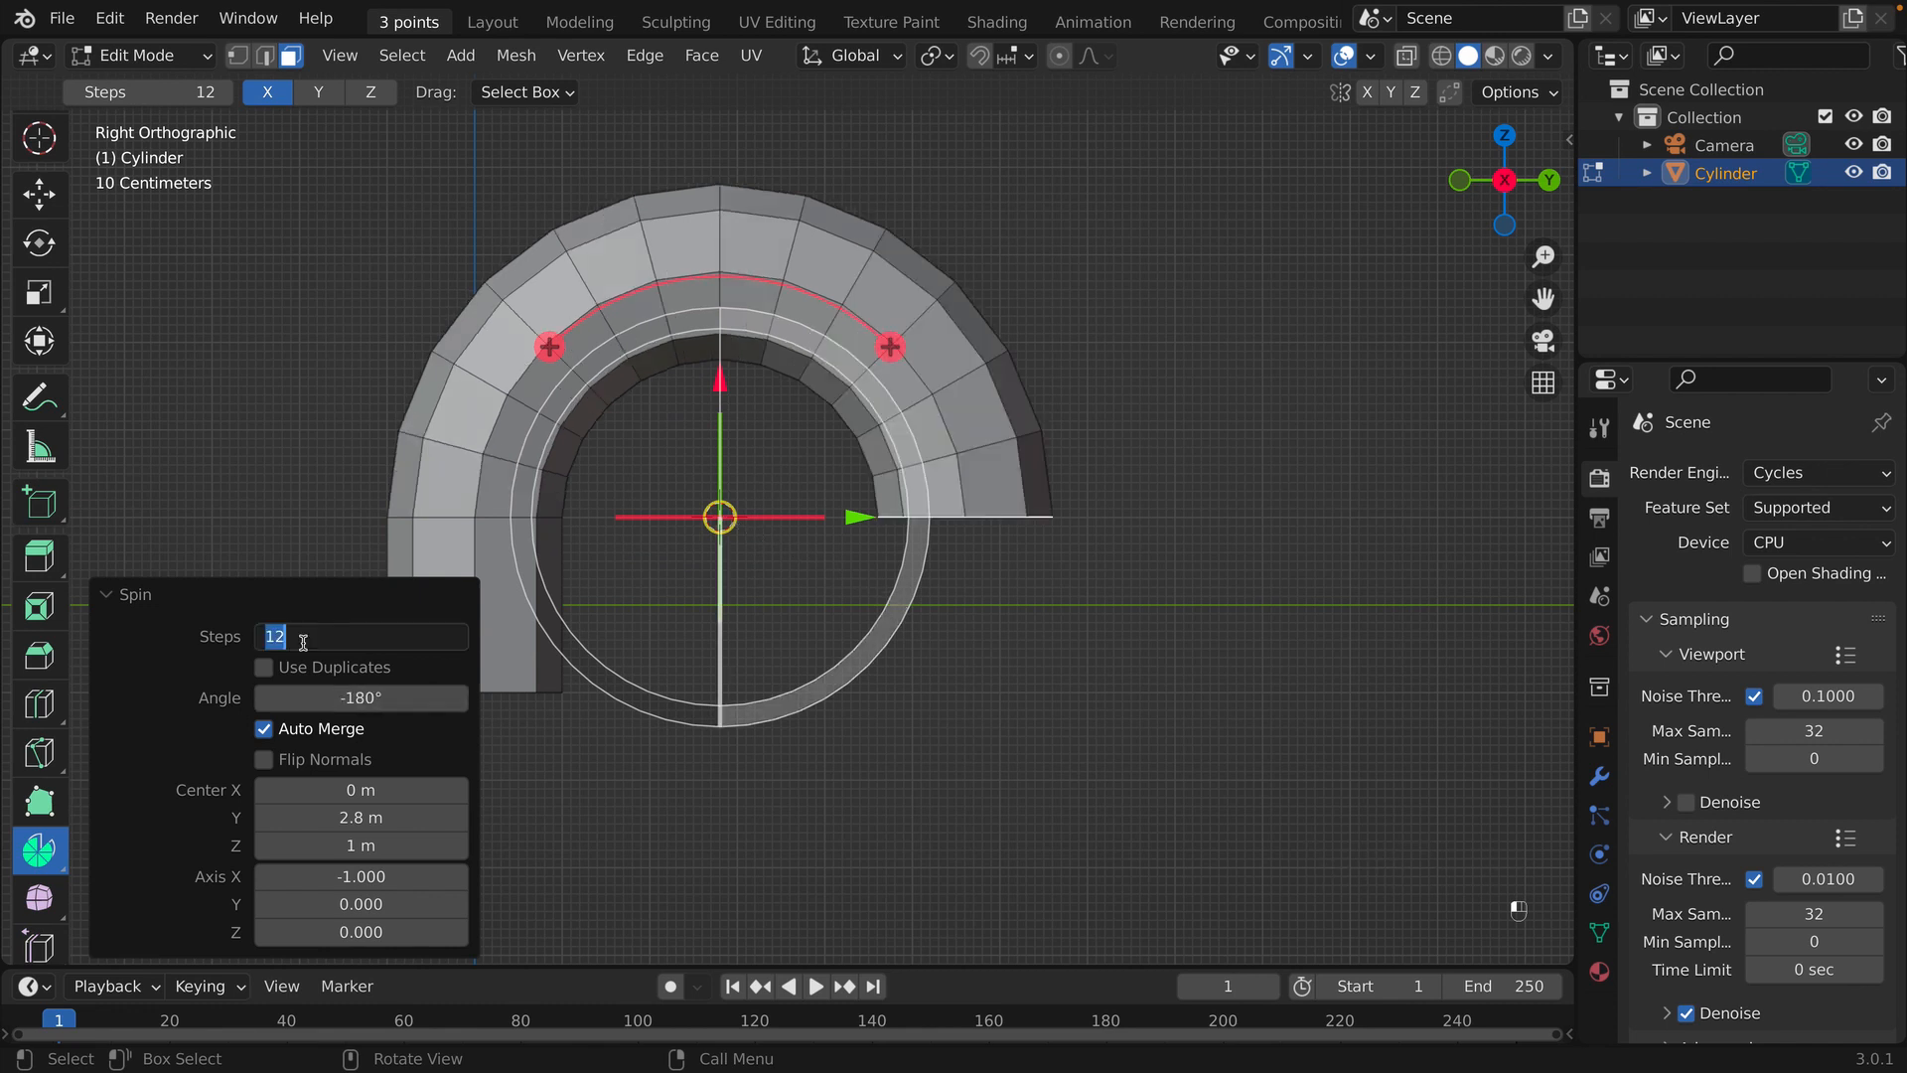
{"action": "type", "text": "16"}
{"action": "key", "text": "Return"}
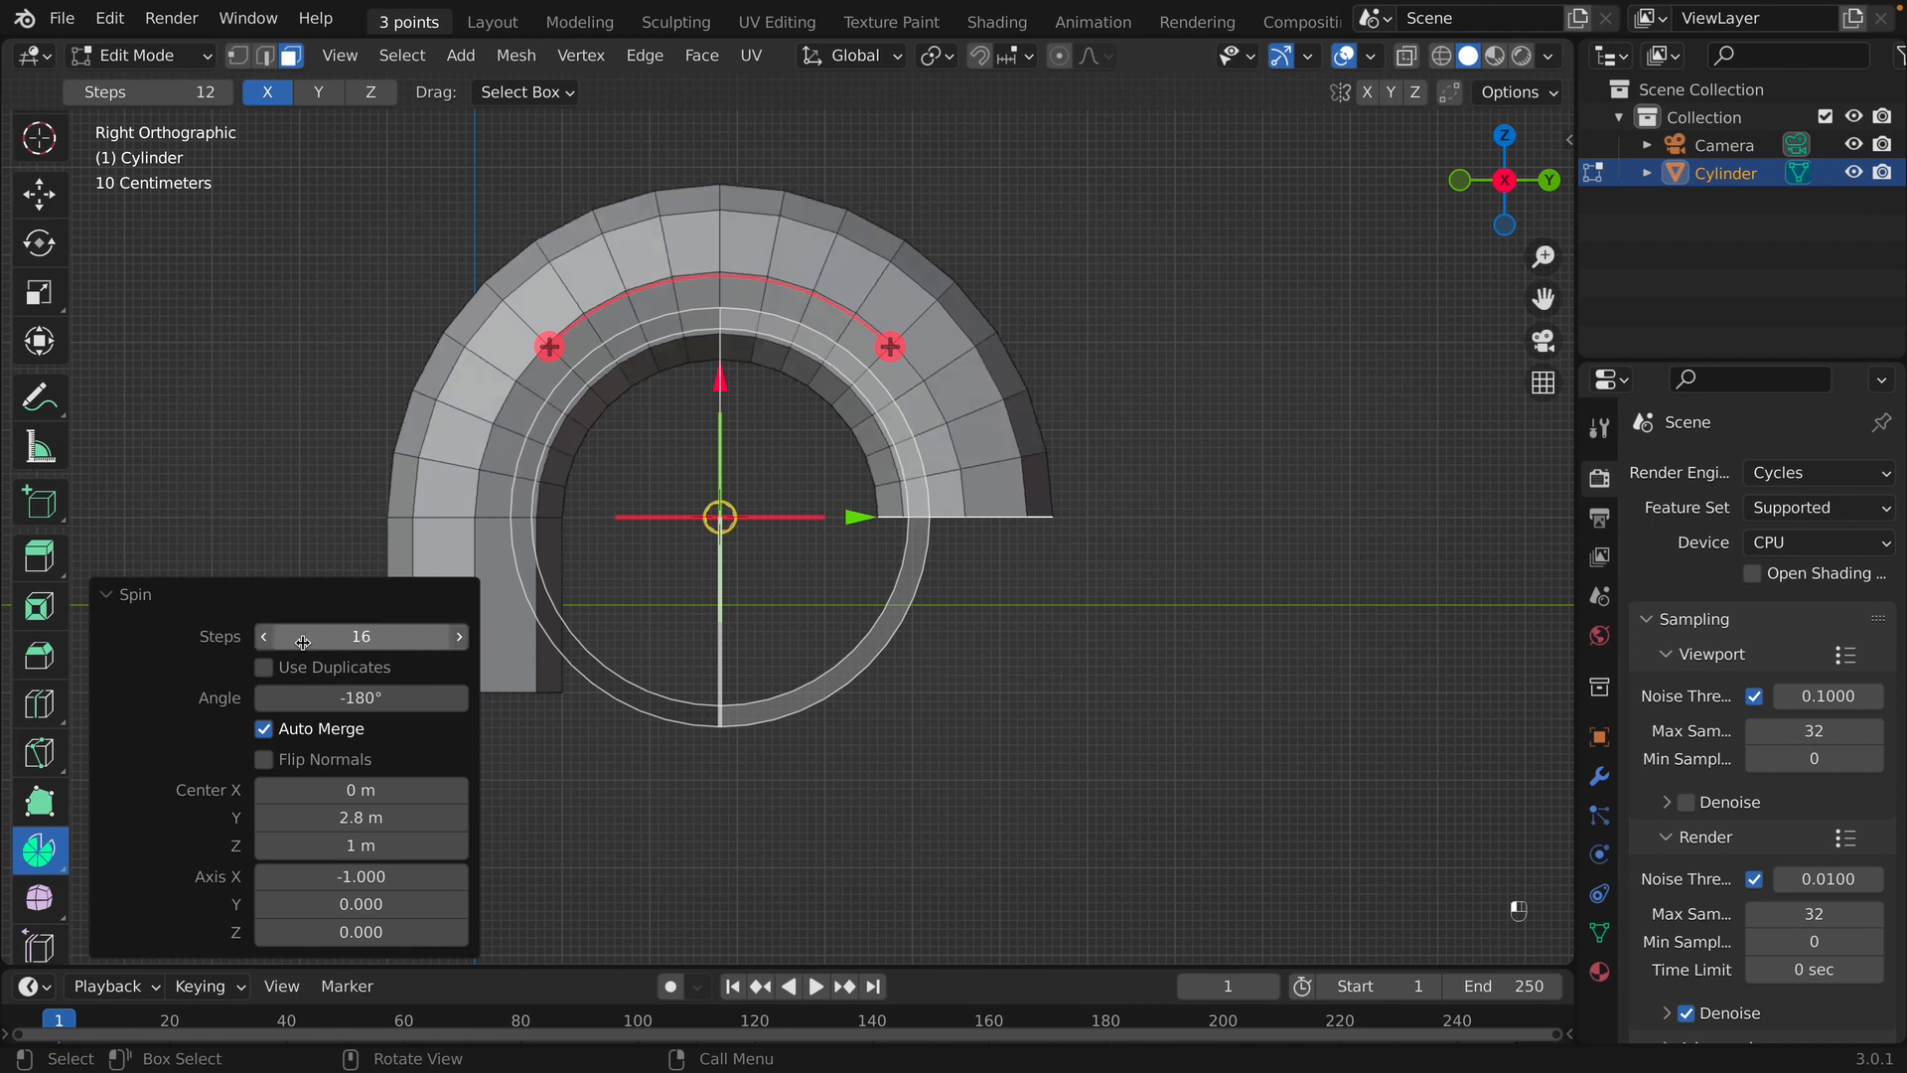
- In the right orthographic view, extrude the arch's open end face downward about 2.07 m to form the second leg
{"action": "left_click", "coordinate": [39, 193]}
{"action": "middle_click_drag", "start_coordinate": [652, 506], "coordinate": [605, 410]}
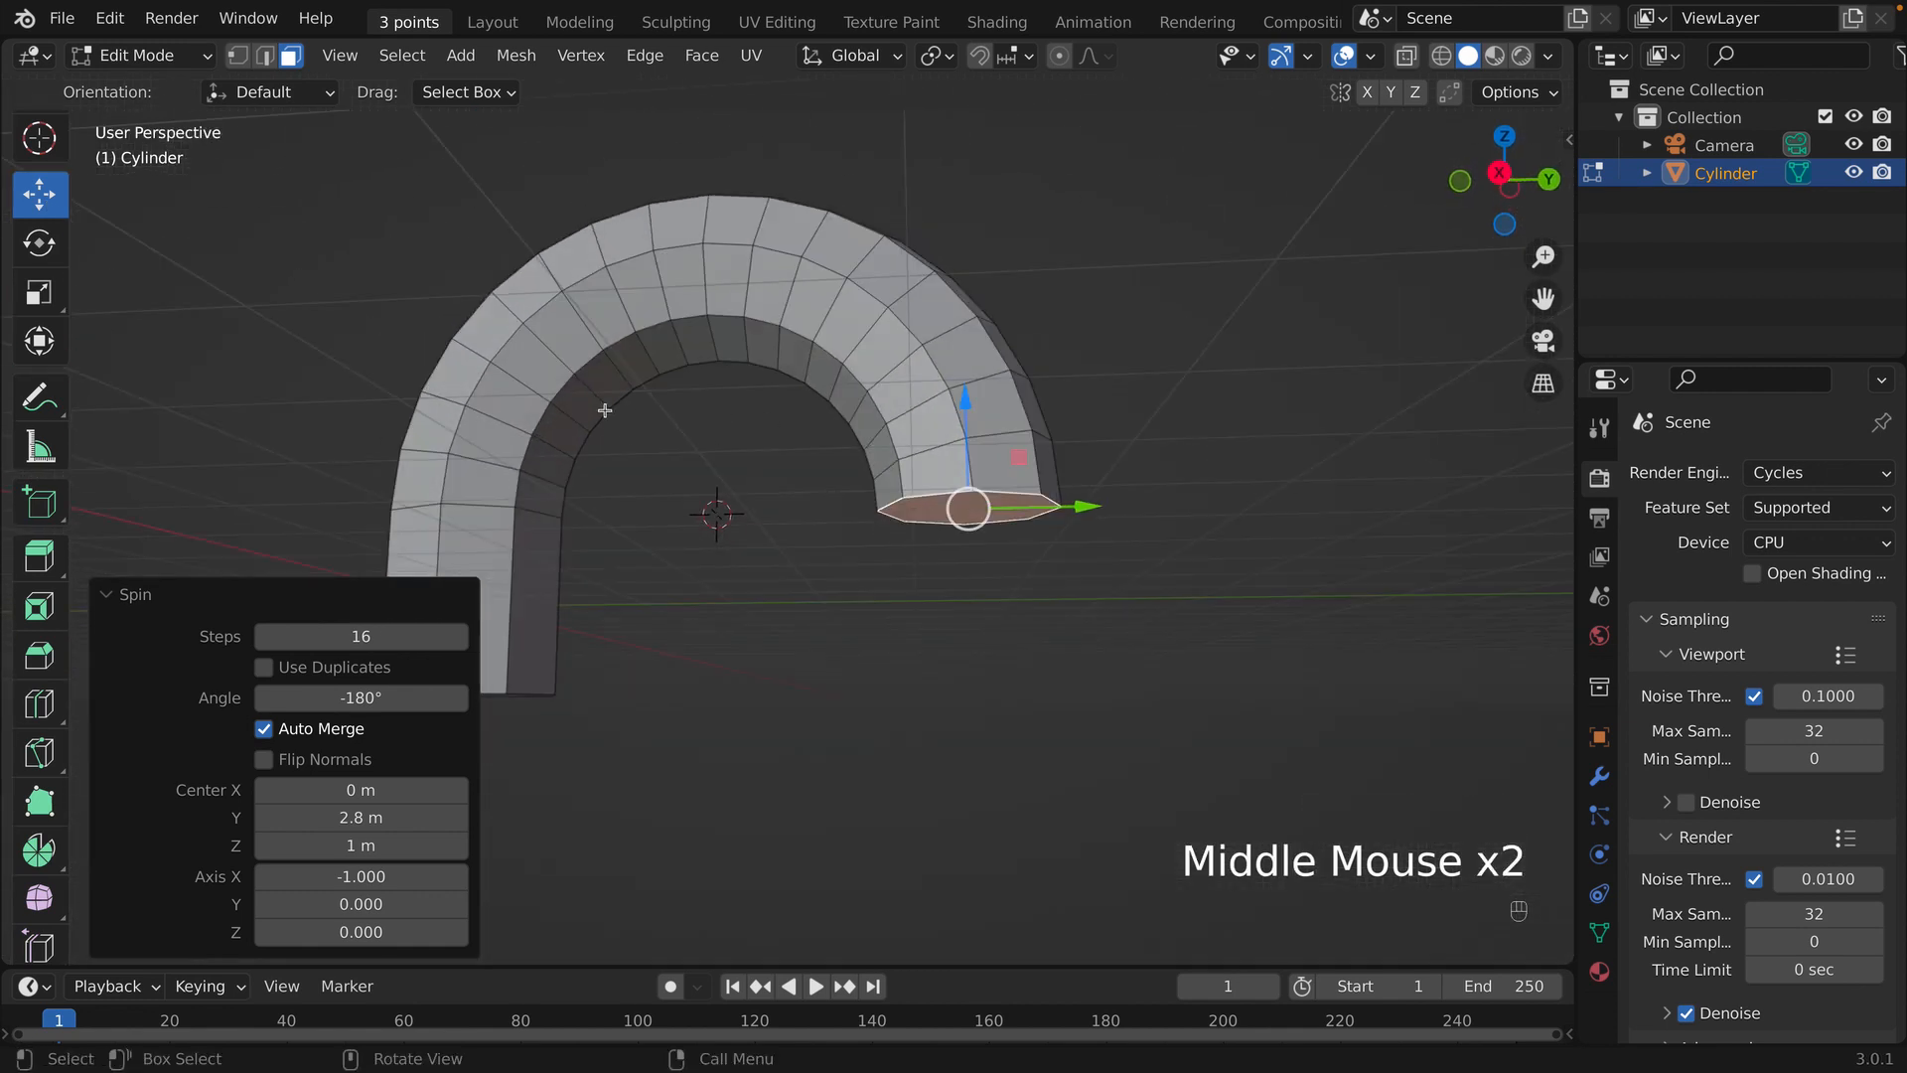
{"action": "key", "text": "KP_1"}
{"action": "key", "text": "KP_3"}
{"action": "middle_click_drag", "start_coordinate": [605, 410], "coordinate": [860, 517], "text": "shift"}
{"action": "key", "text": "e"}
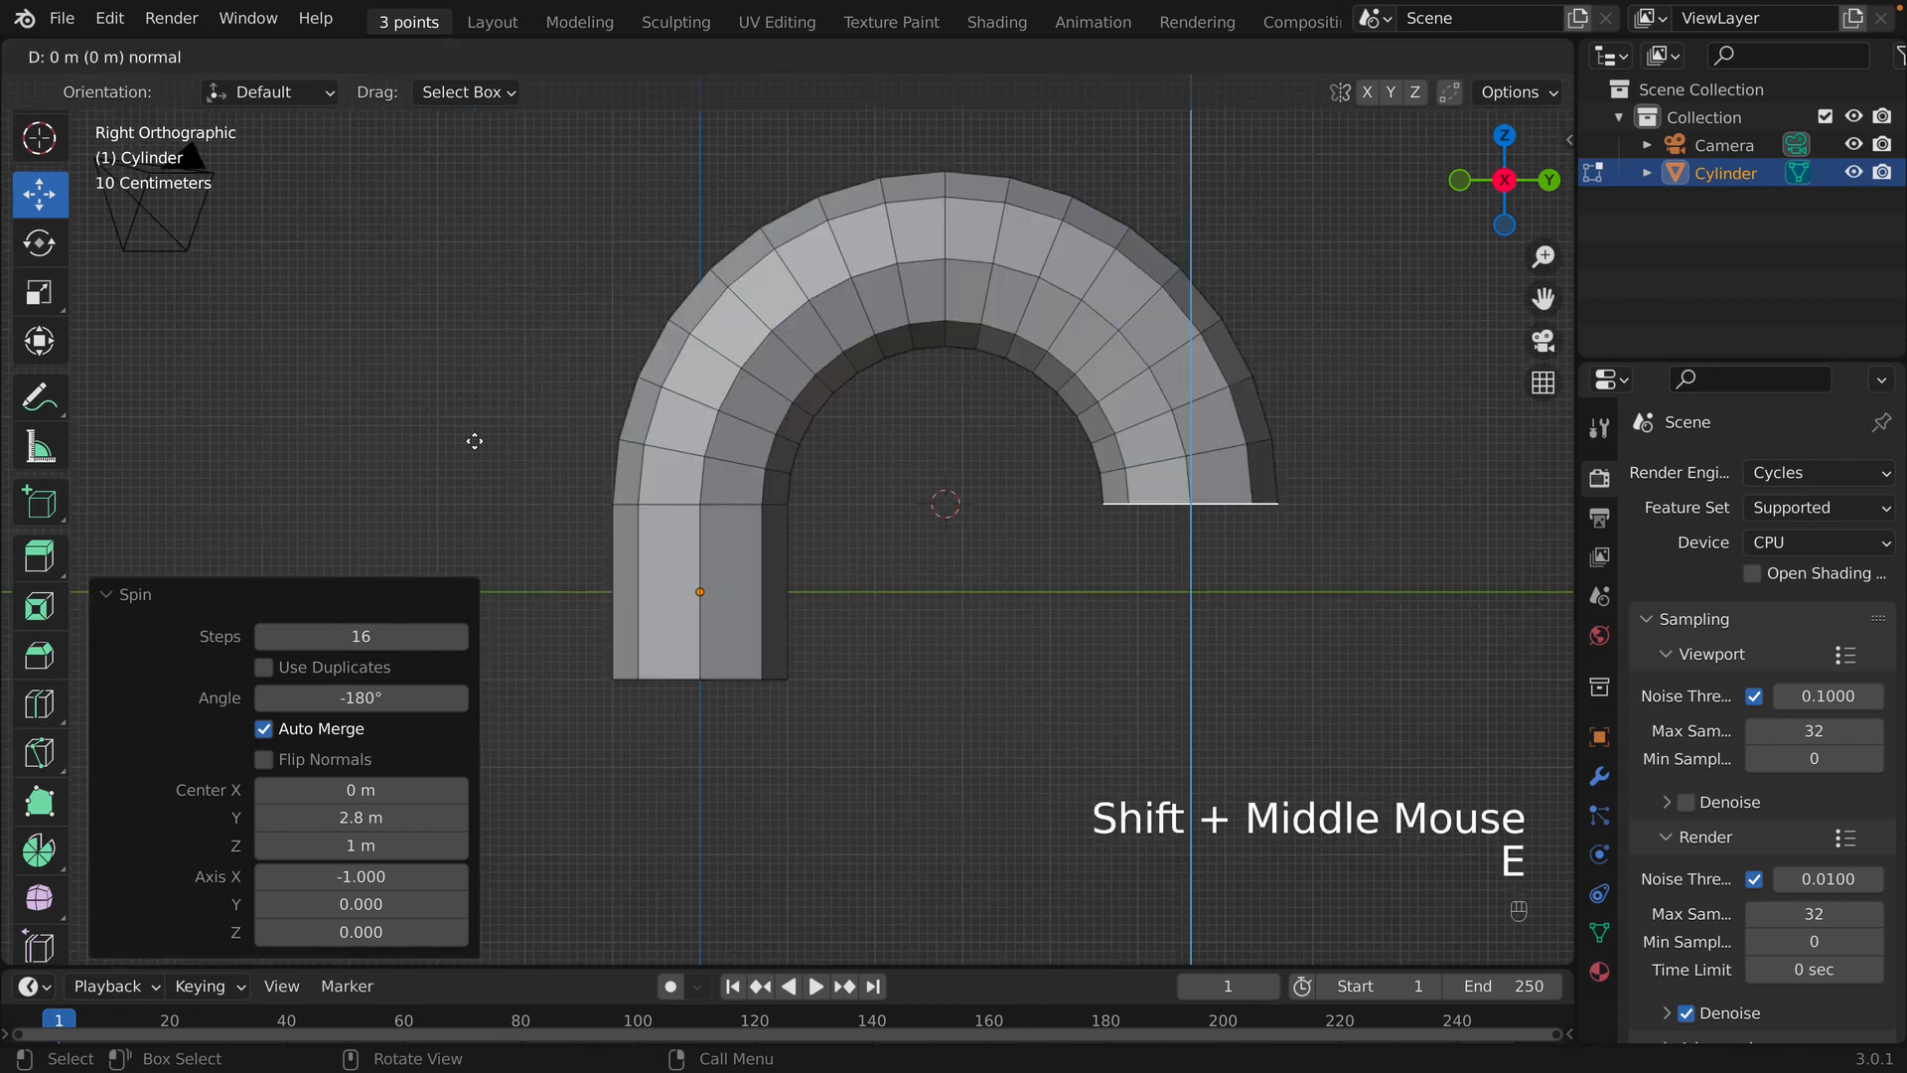
{"action": "left_click", "coordinate": [475, 626]}
{"action": "scroll", "coordinate": [475, 560], "scroll_direction": "down", "scroll_amount": 2}
{"action": "mouse_move", "coordinate": [617, 430]}
{"action": "middle_mouse_down"}
{"action": "mouse_move", "coordinate": [562, 428]}
{"action": "mouse_move", "coordinate": [542, 467]}
{"action": "mouse_move", "coordinate": [557, 497]}
{"action": "mouse_move", "coordinate": [651, 473]}
{"action": "mouse_move", "coordinate": [514, 473]}
{"action": "mouse_move", "coordinate": [620, 421]}
{"action": "middle_mouse_up"}
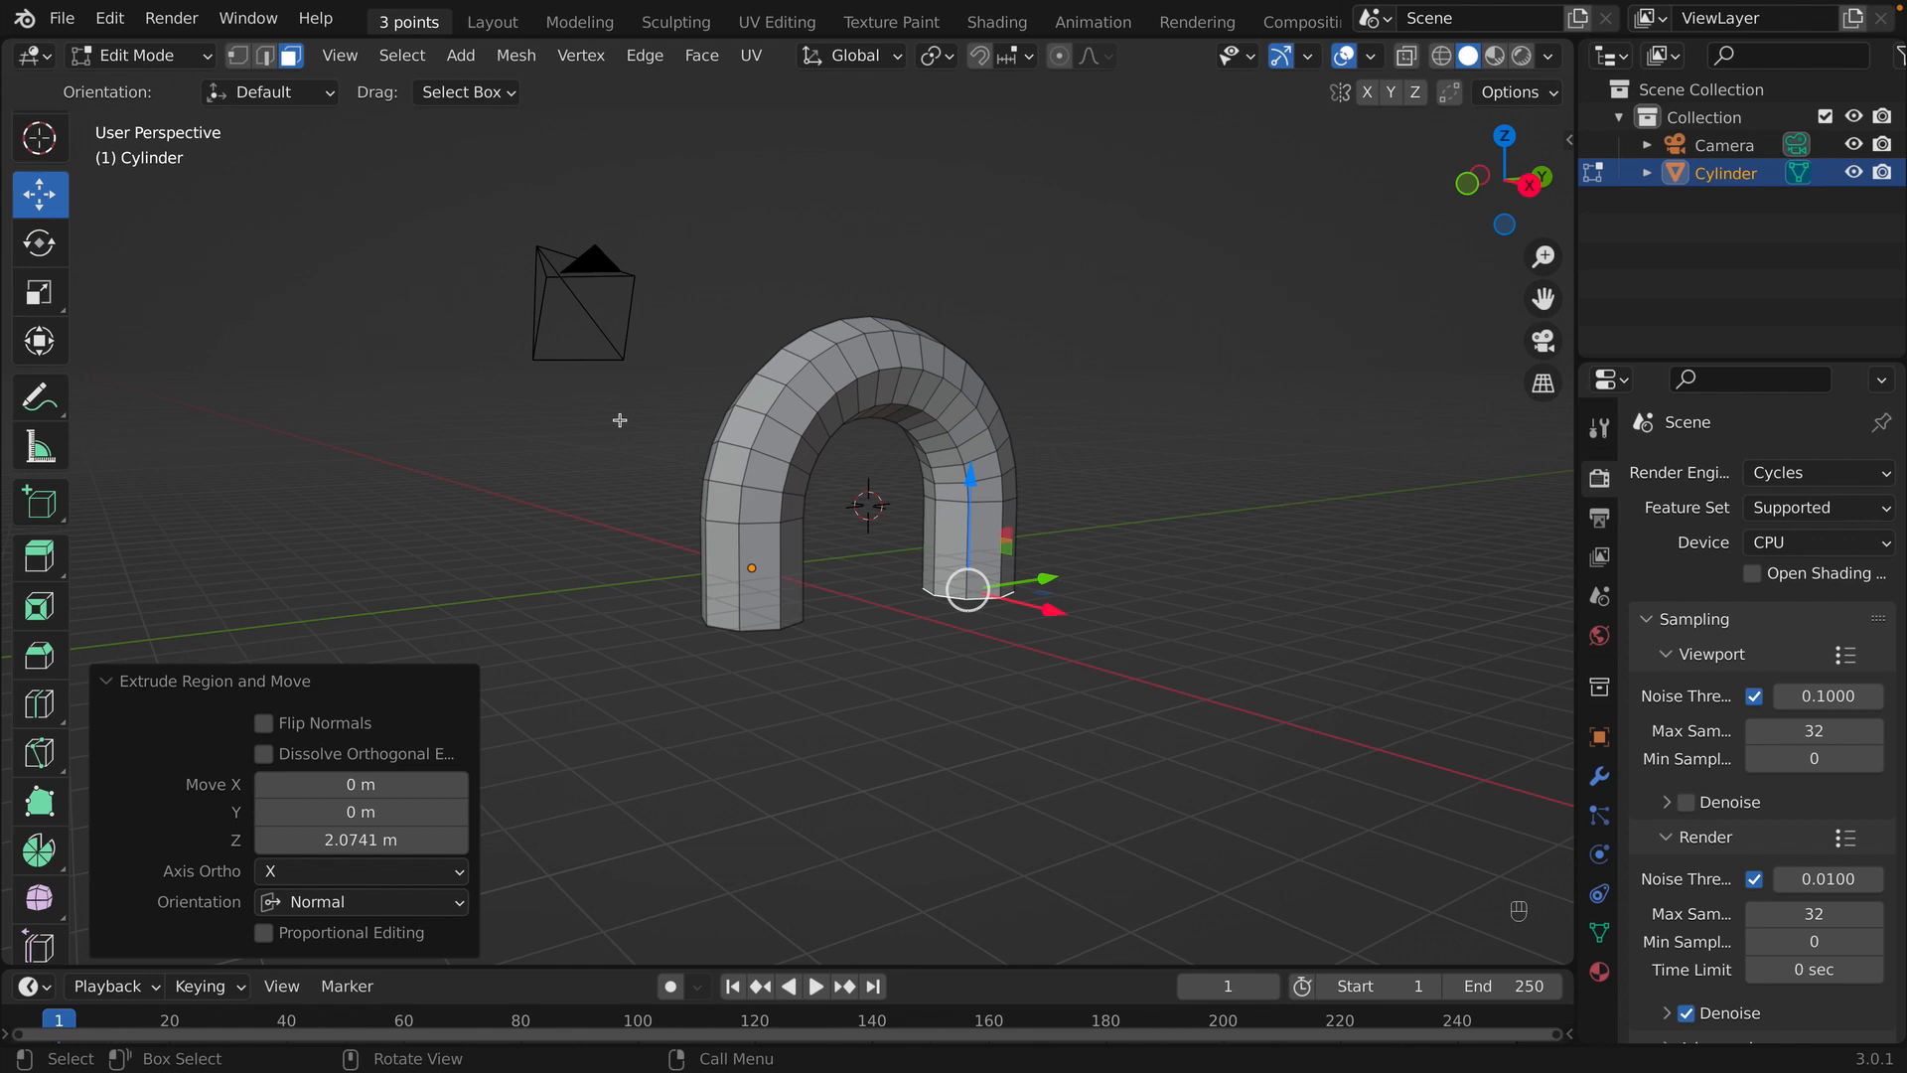
- Return to Object Mode and delete the cylinder arch
{"action": "middle_click_drag", "start_coordinate": [730, 423], "coordinate": [624, 451]}
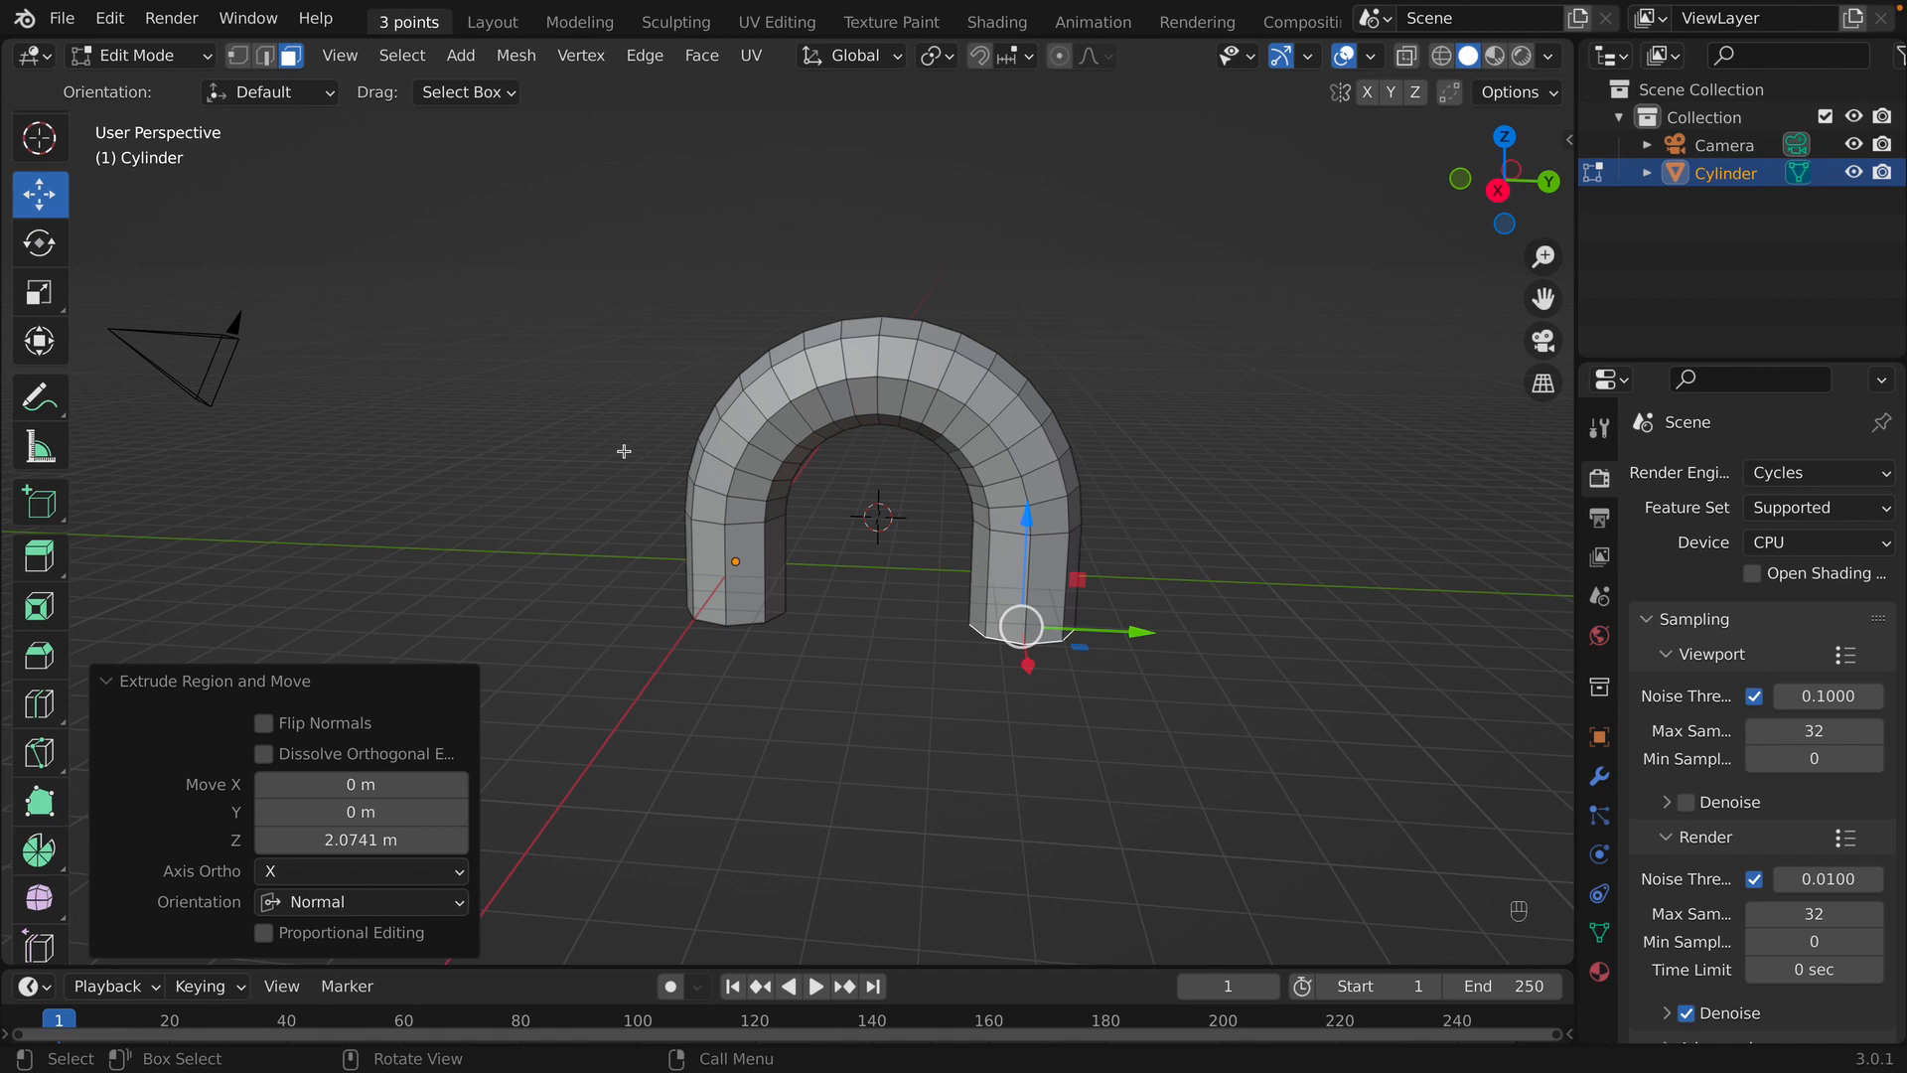
{"action": "scroll", "coordinate": [623, 451], "scroll_direction": "down", "scroll_amount": 2}
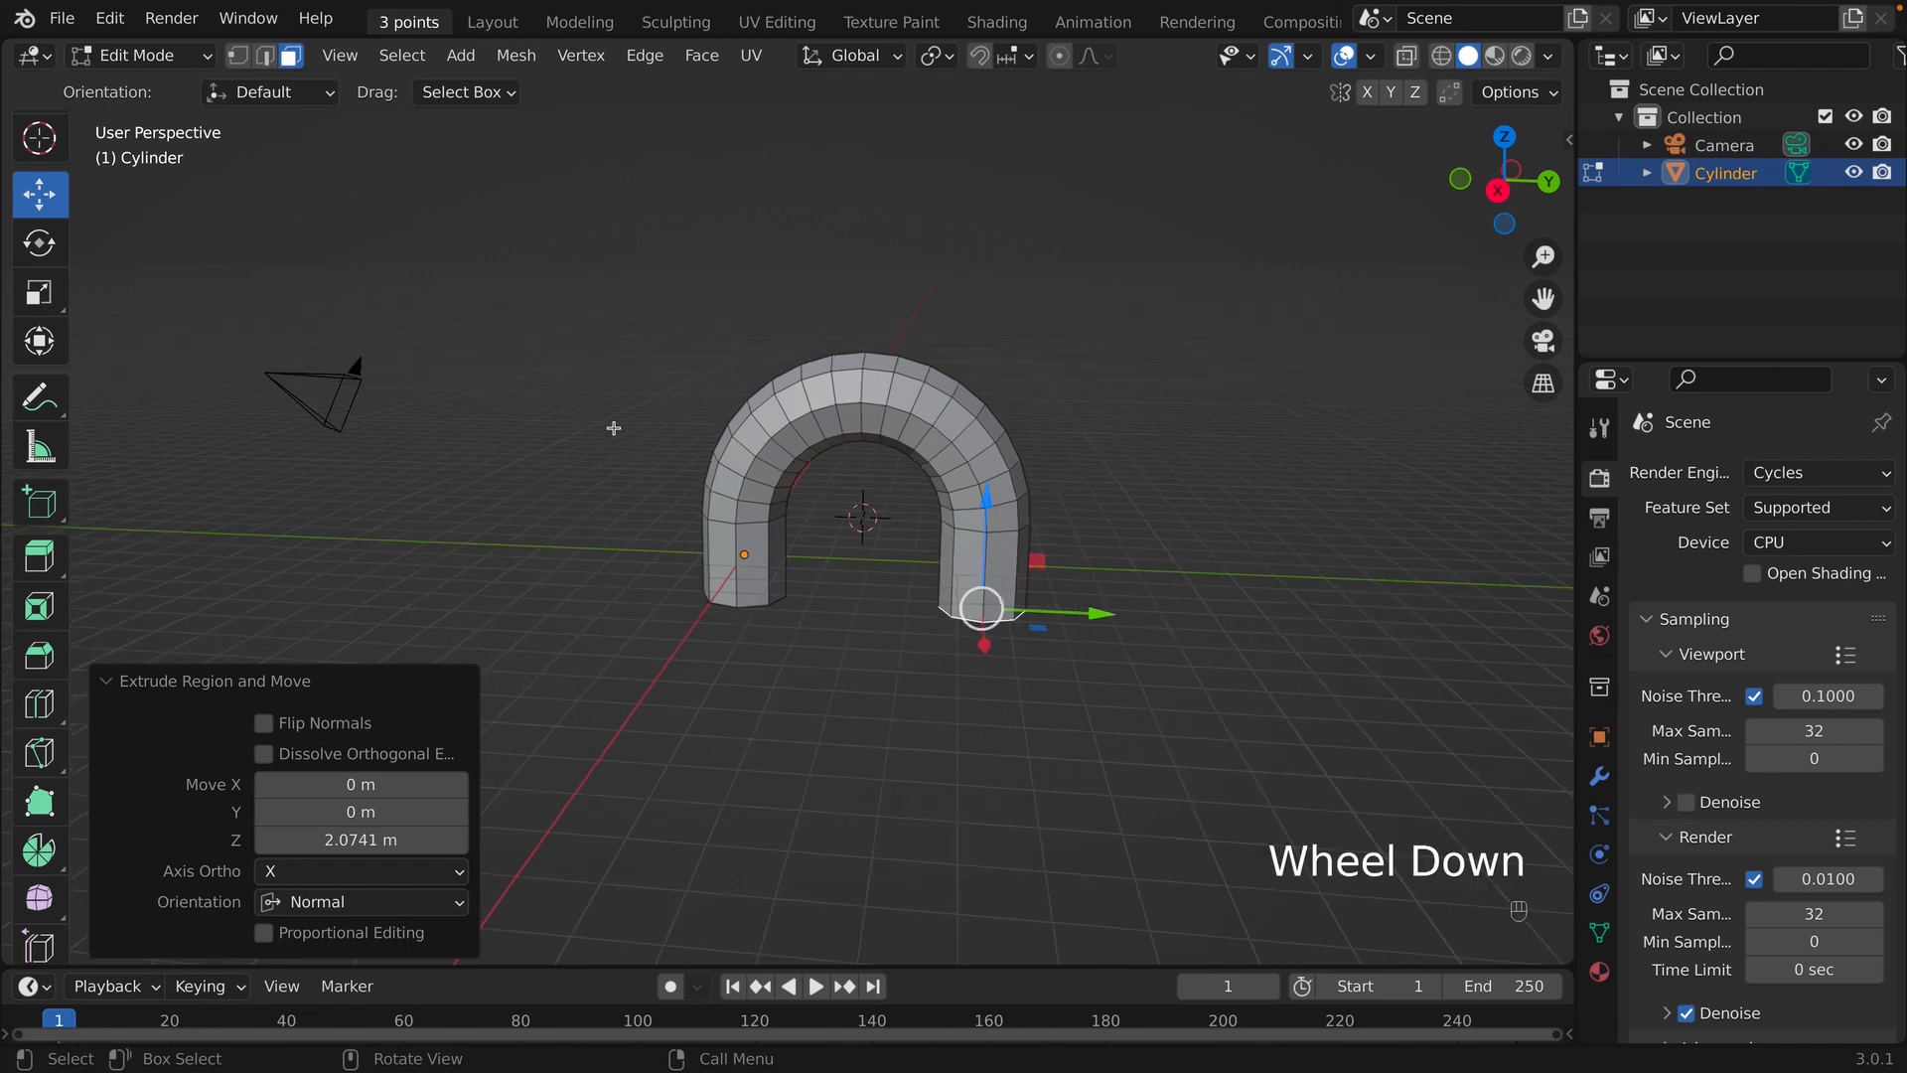
{"action": "middle_click_drag", "start_coordinate": [609, 421], "coordinate": [460, 522]}
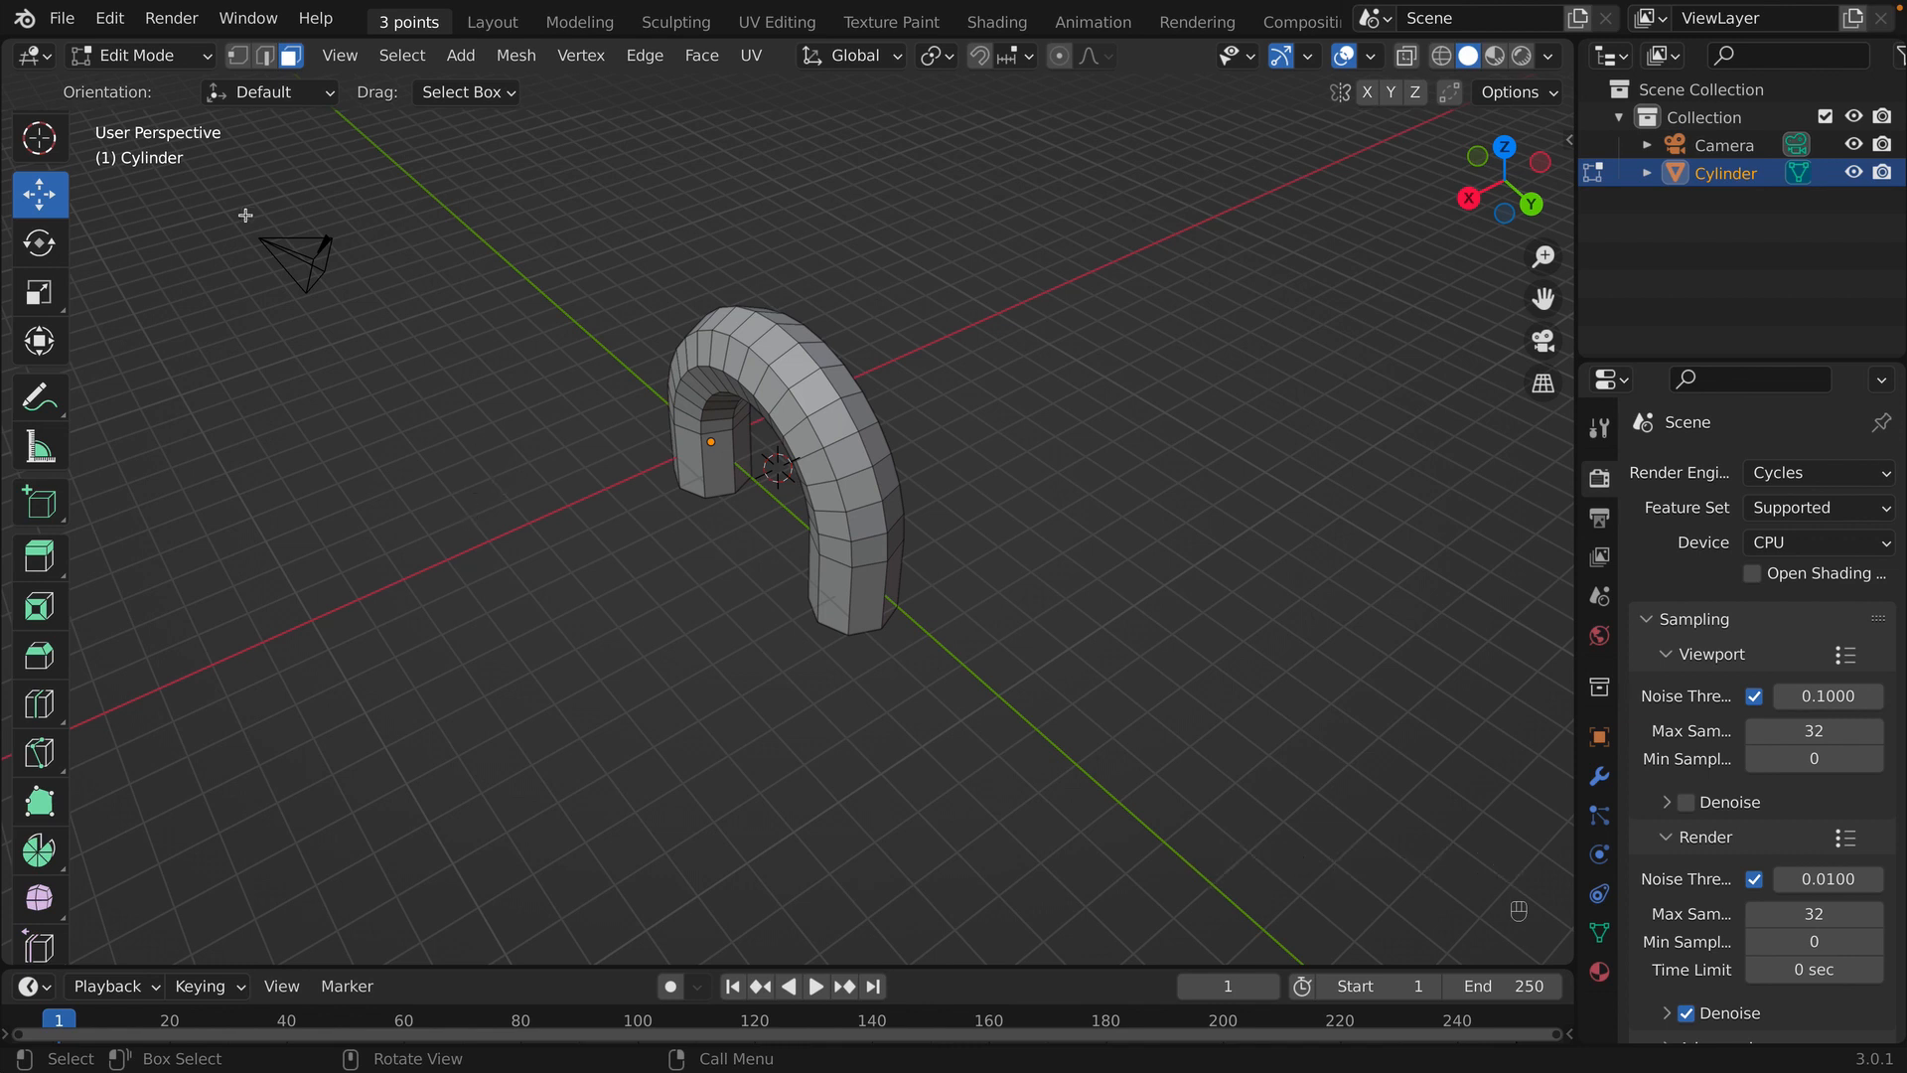
{"action": "left_click", "coordinate": [142, 57]}
{"action": "left_click", "coordinate": [149, 87]}
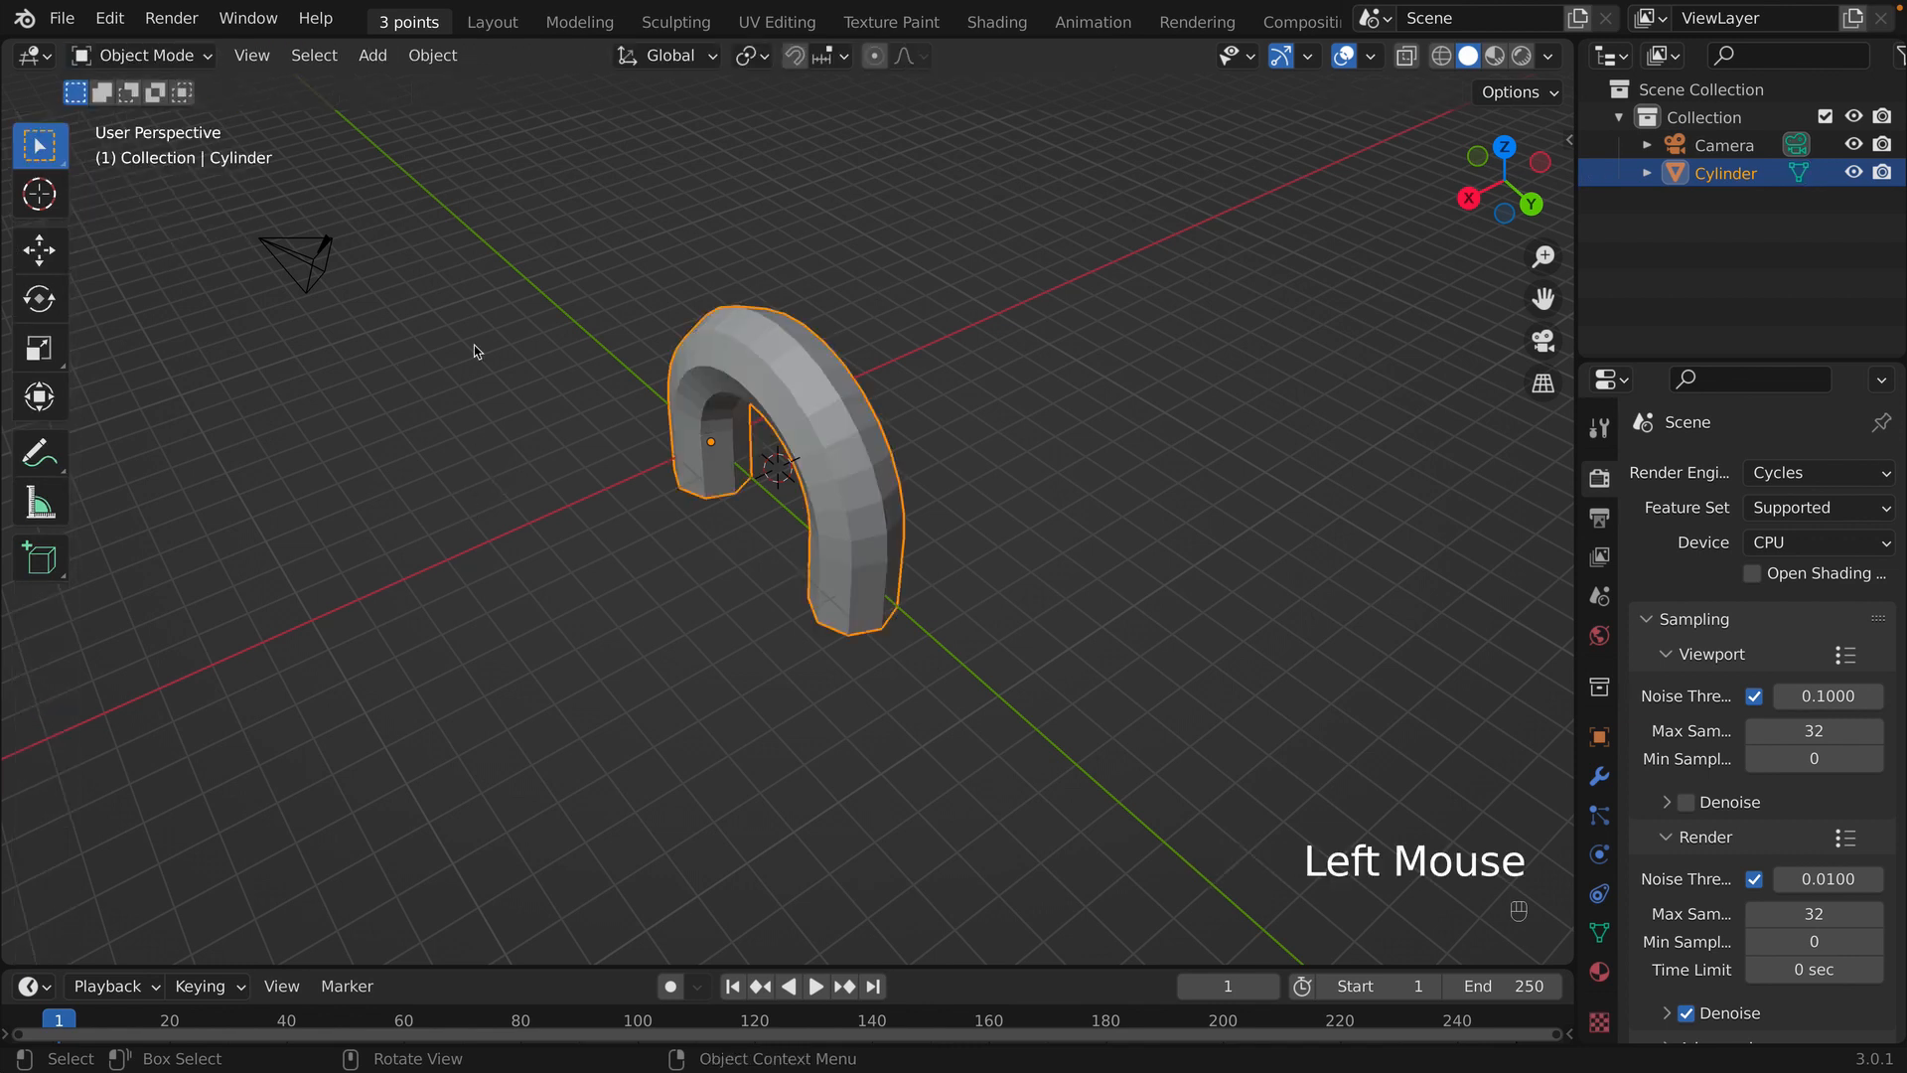
{"action": "middle_click_drag", "start_coordinate": [474, 344], "coordinate": [622, 333]}
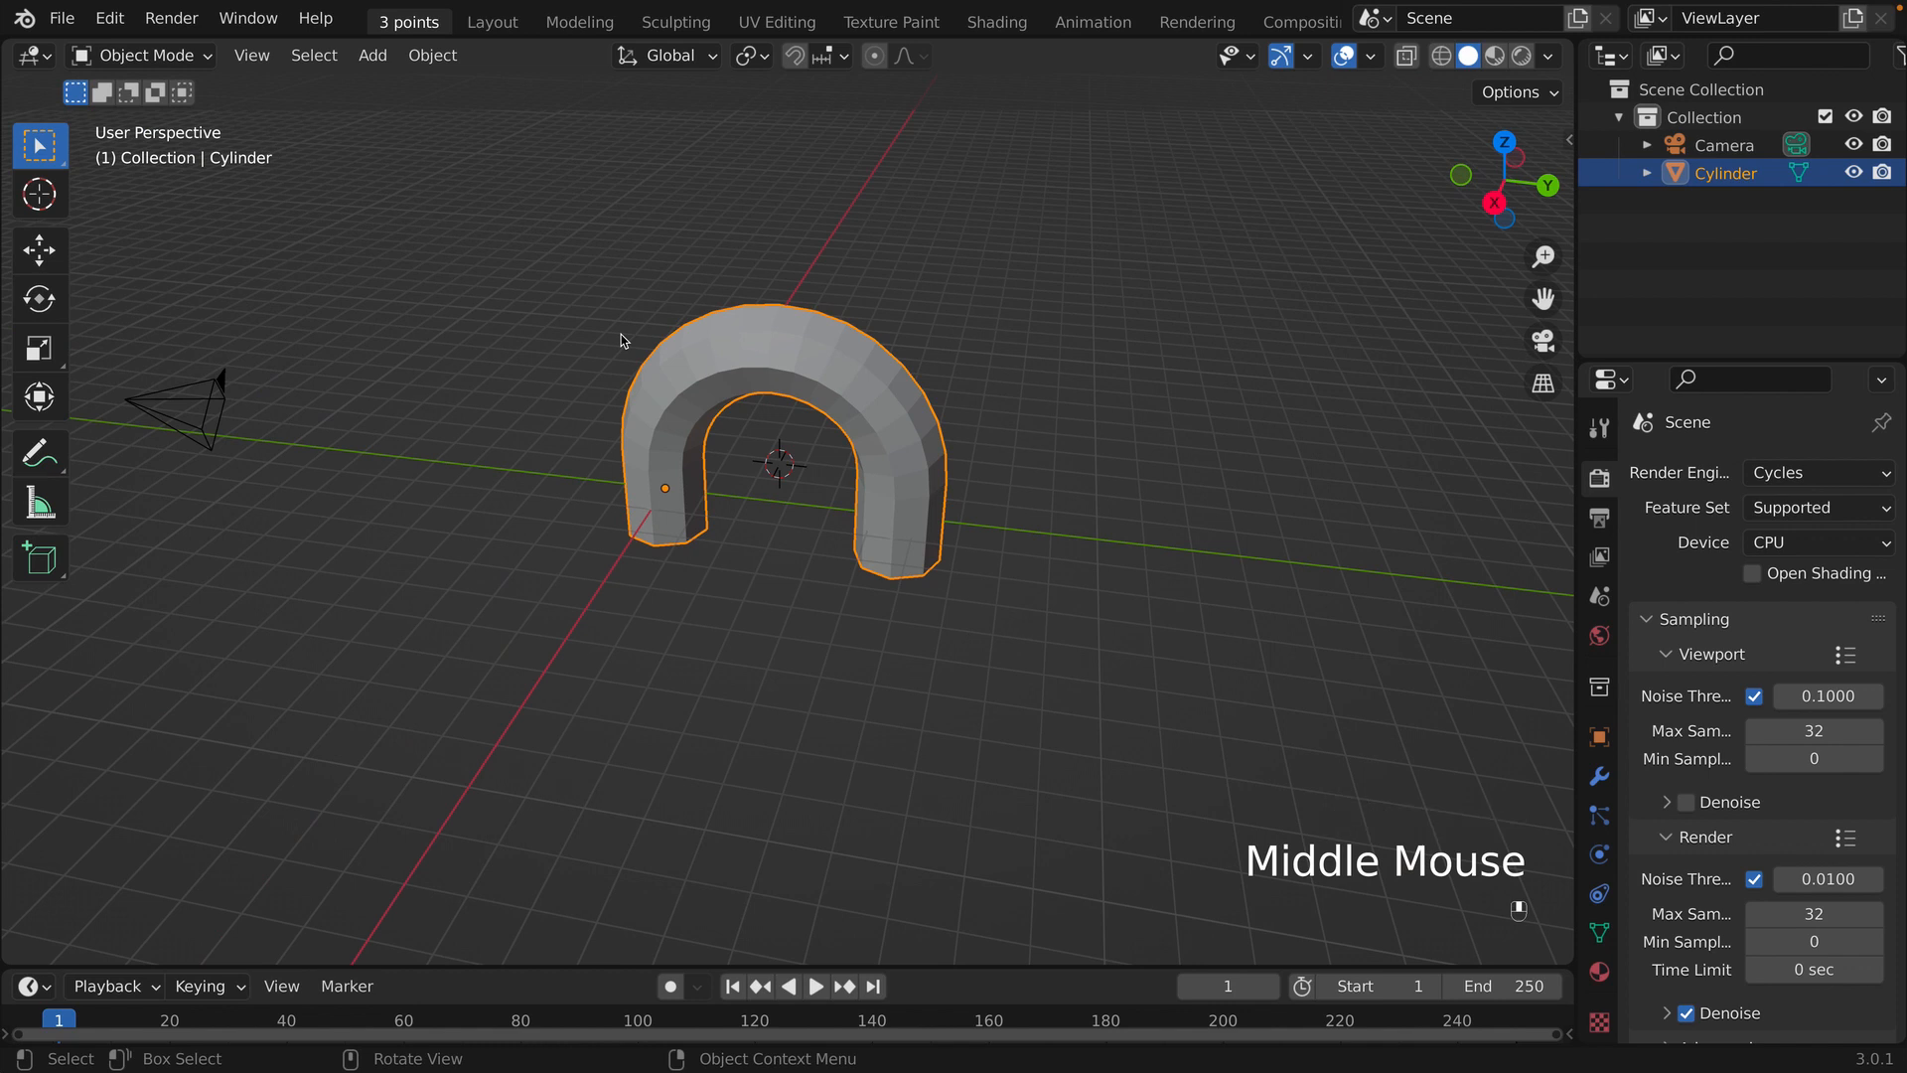
{"action": "key", "text": "x"}
{"action": "left_click", "coordinate": [622, 339]}
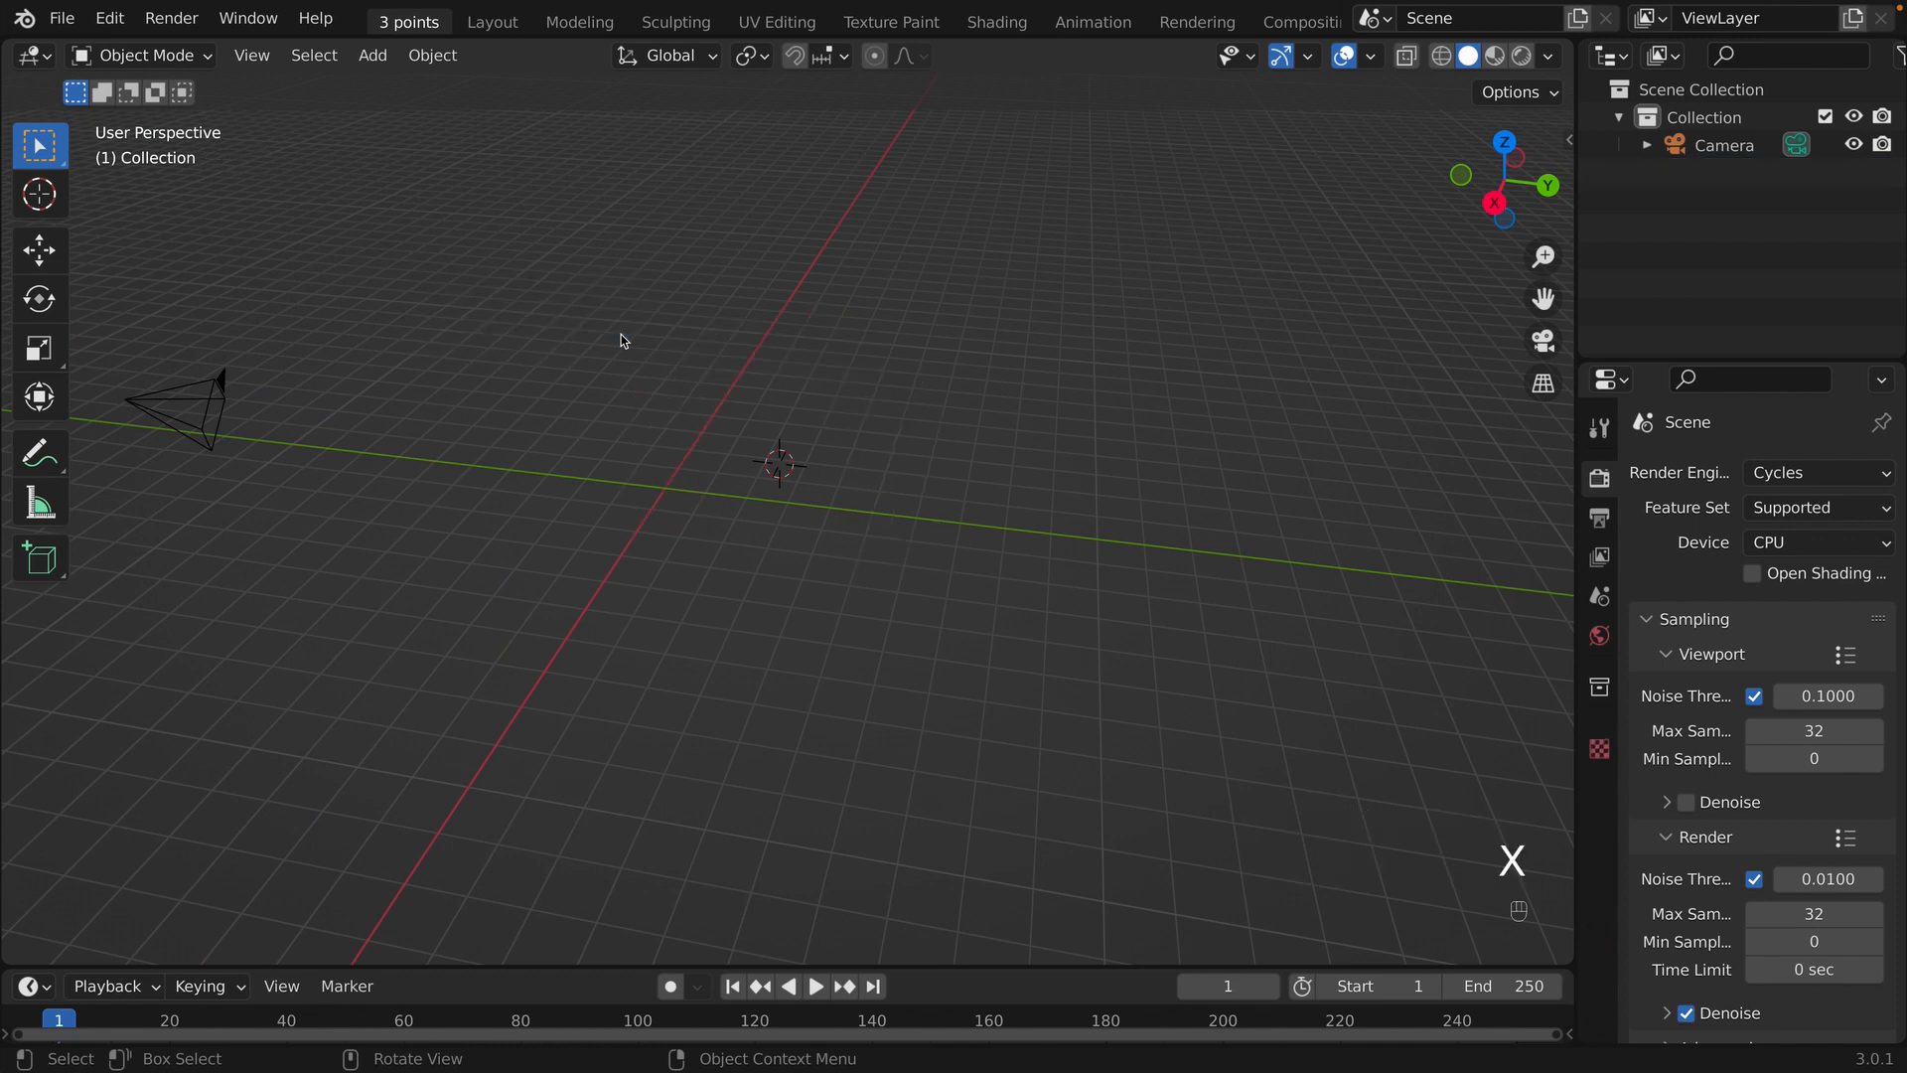
- Snap the 3D cursor to the world origin
{"action": "middle_click_drag", "start_coordinate": [620, 584], "coordinate": [715, 583], "text": "shift"}
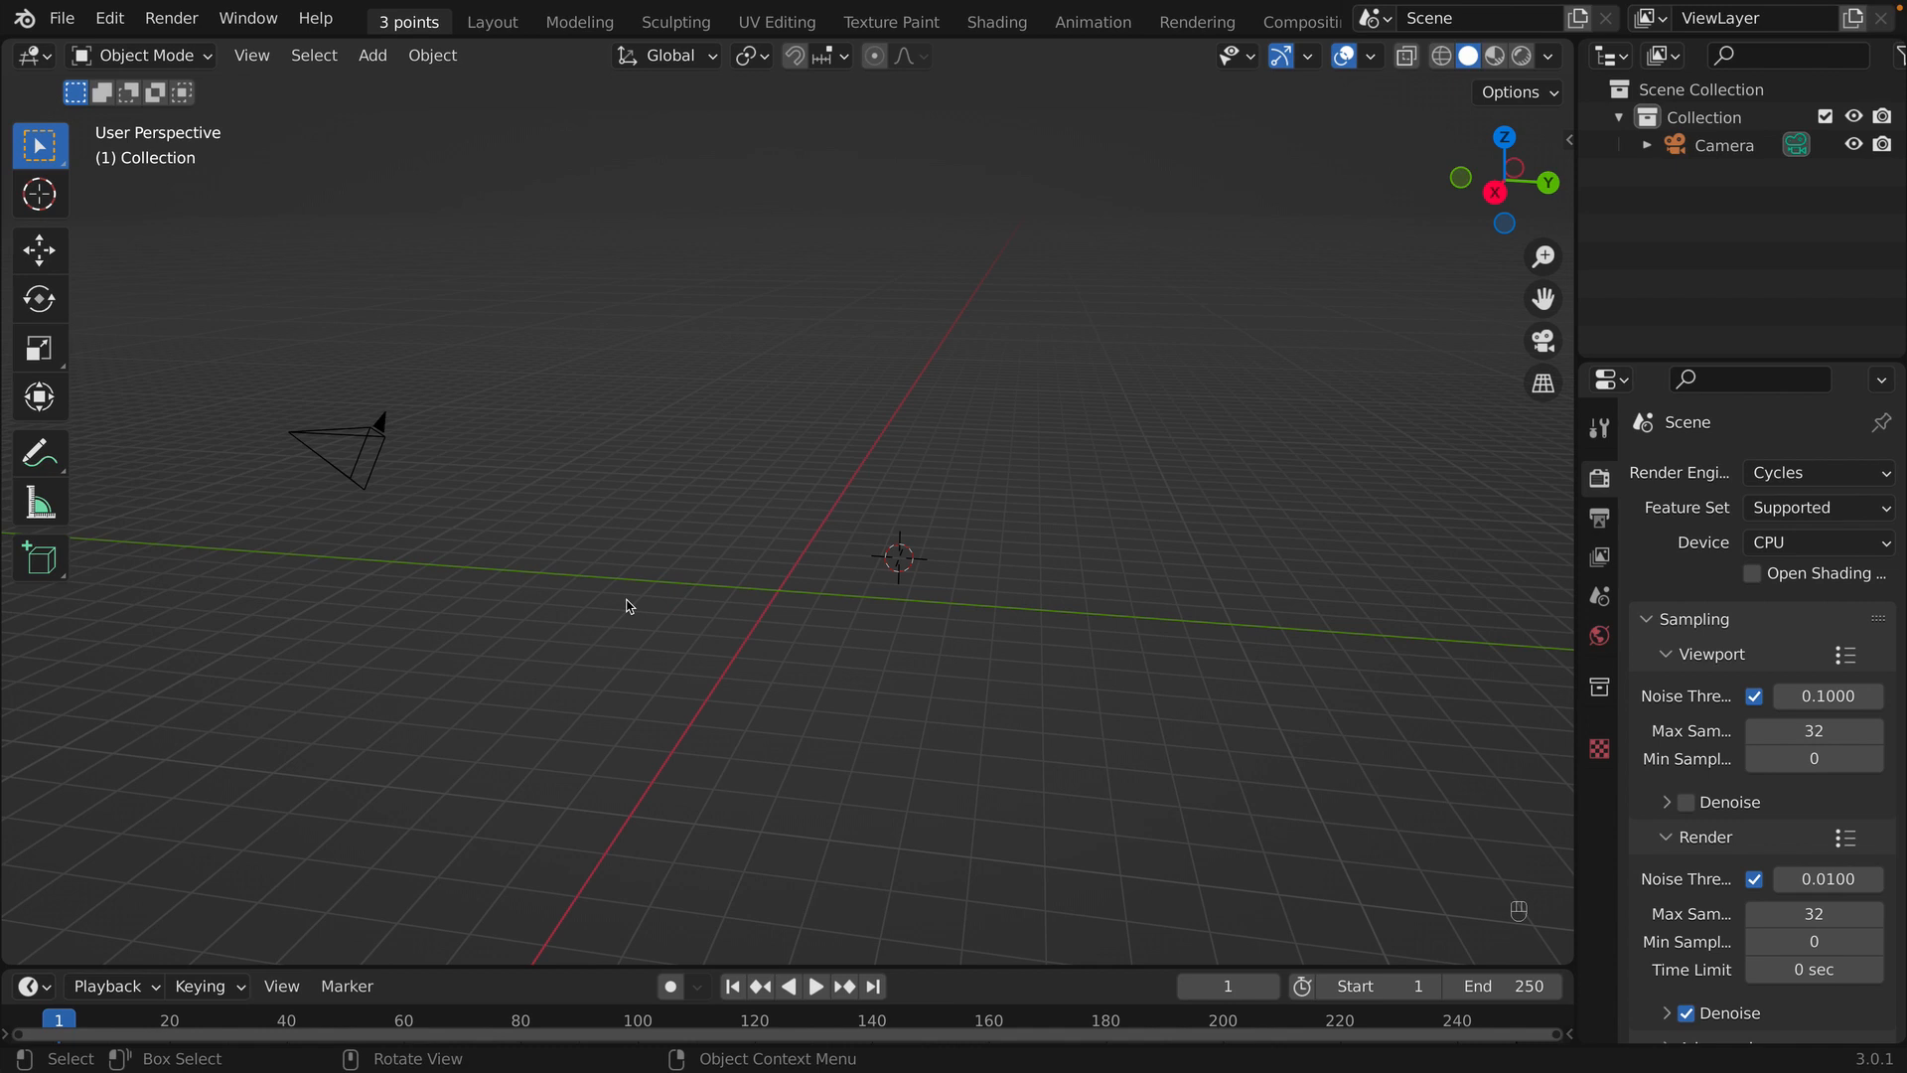
{"action": "key", "text": "shift"}
{"action": "key", "text": "shift+s"}
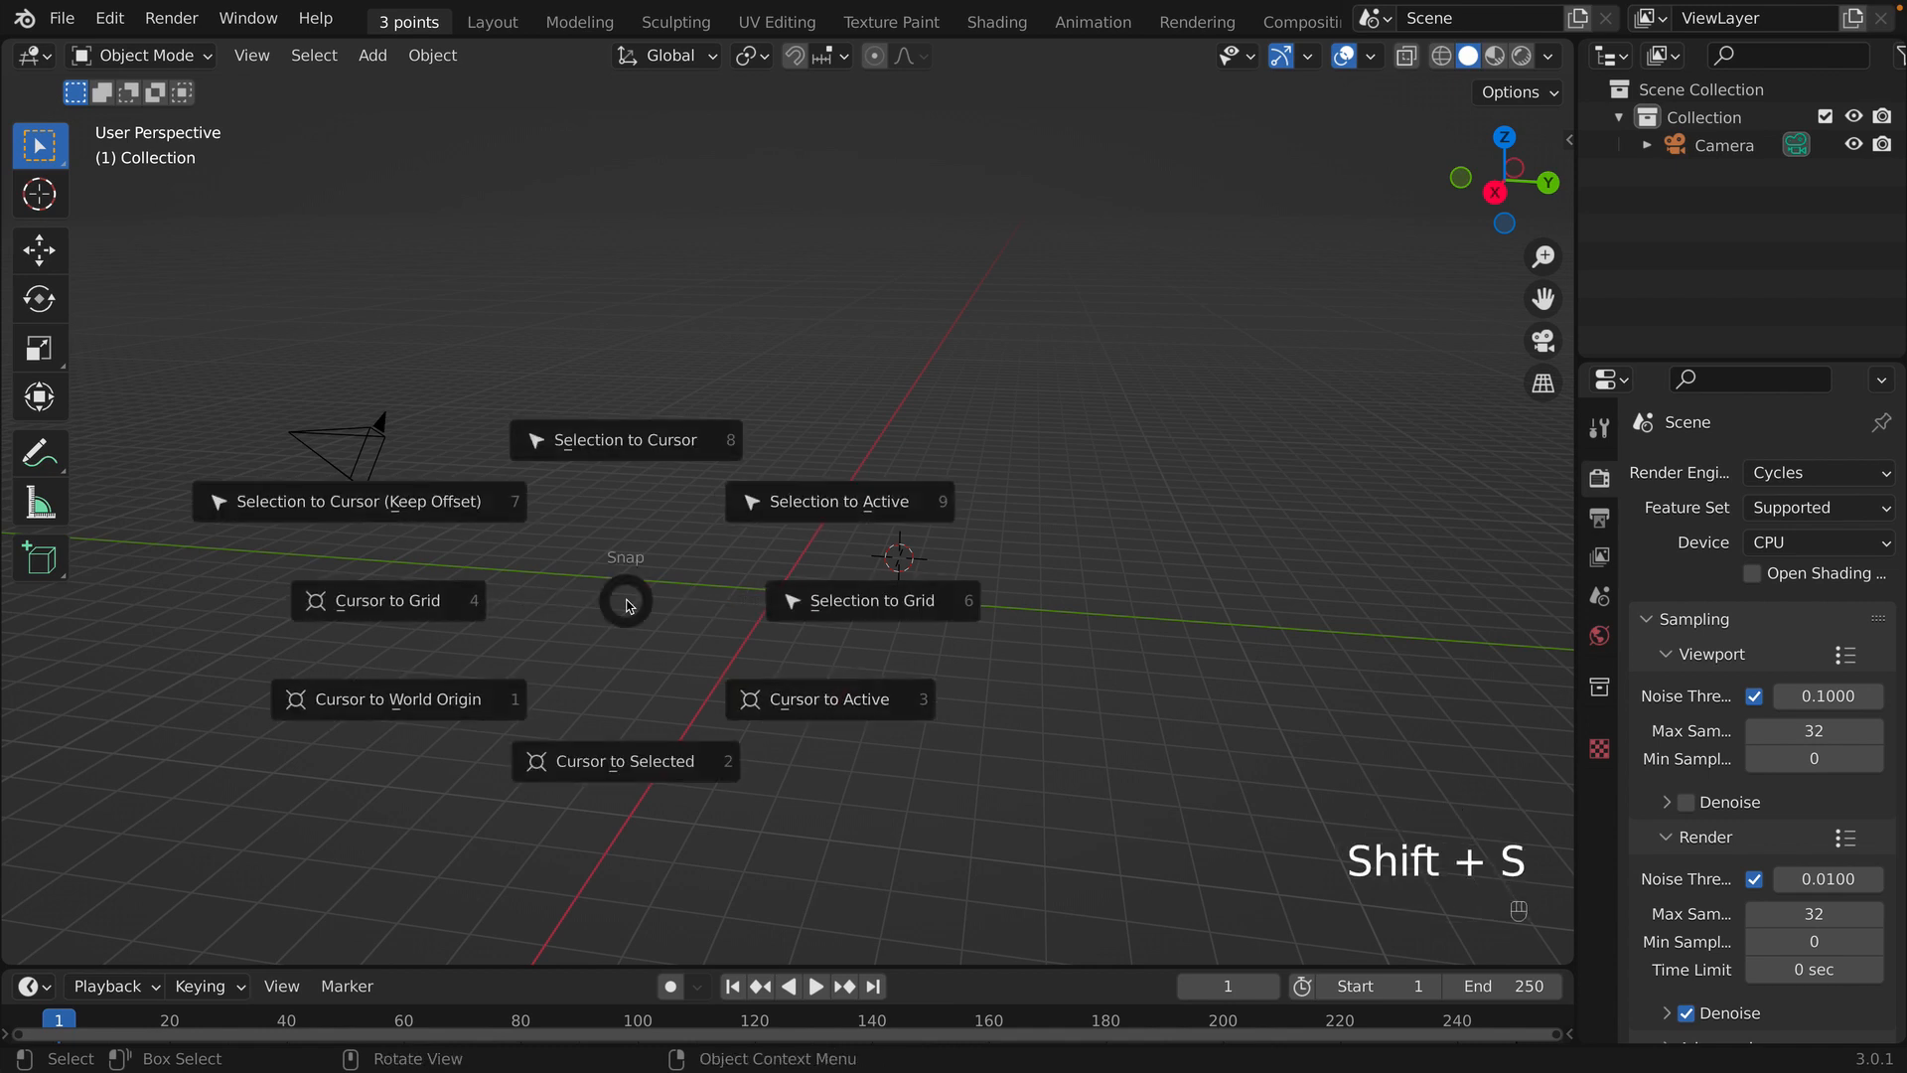
{"action": "left_click", "coordinate": [474, 706]}
{"action": "middle_click_drag", "start_coordinate": [499, 588], "coordinate": [534, 648]}
{"action": "scroll", "coordinate": [554, 643], "scroll_direction": "up", "scroll_amount": 2}
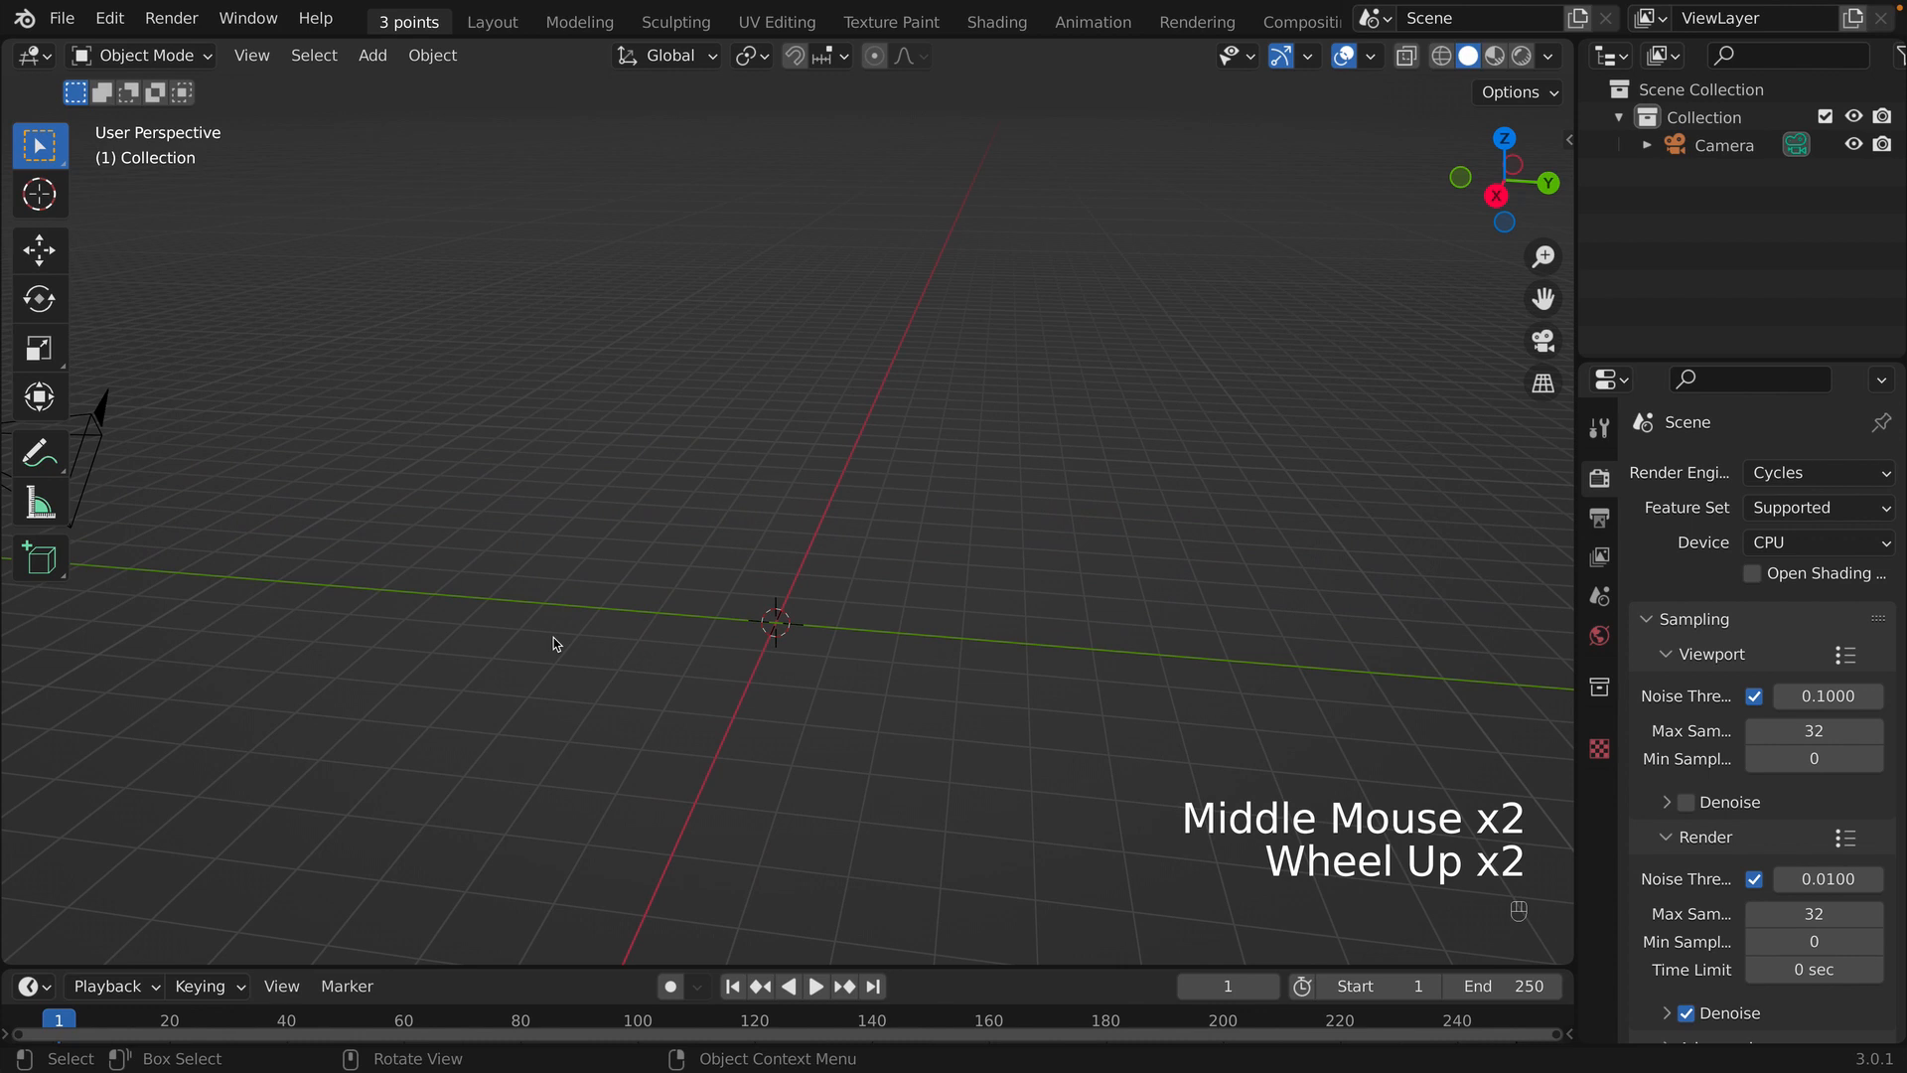
- Add a new 8-sided cylinder mesh at the world origin
{"action": "key", "text": "shift+a"}
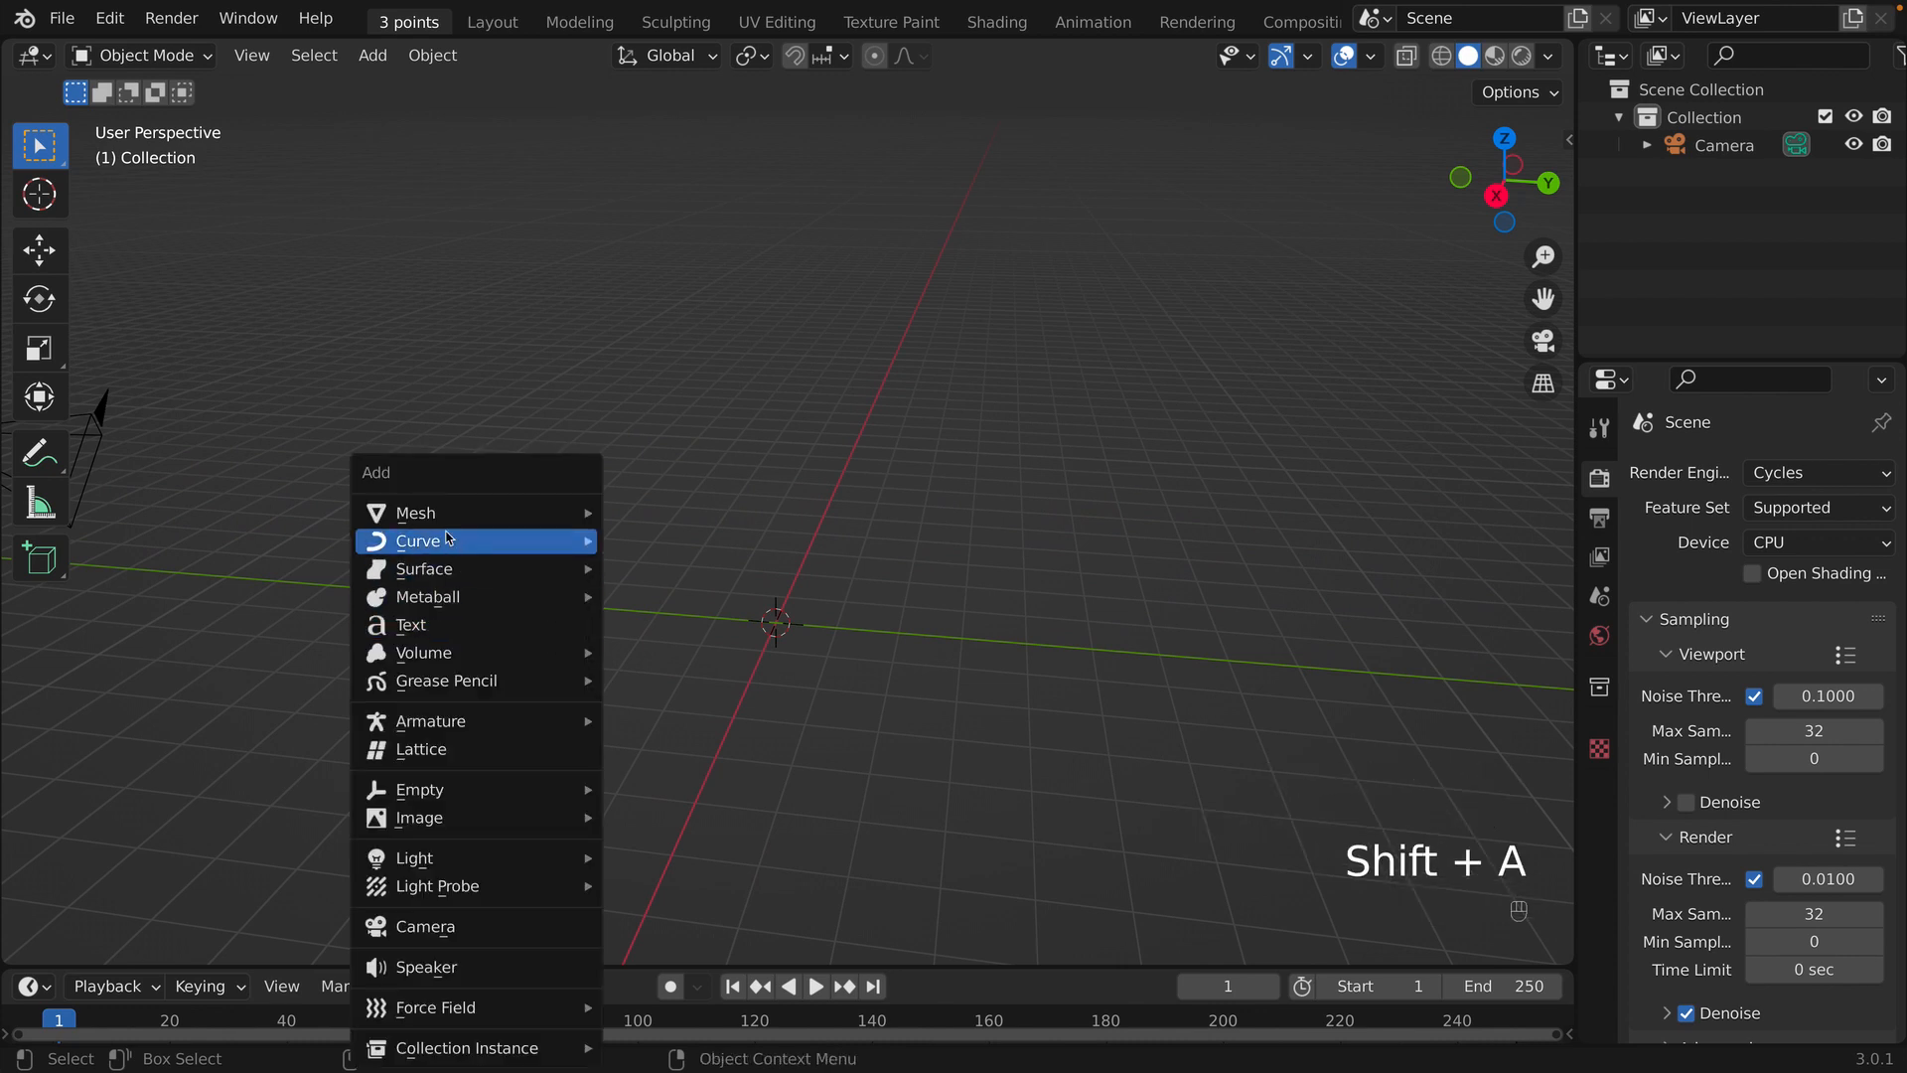
{"action": "mouse_move", "coordinate": [441, 521]}
{"action": "left_click", "coordinate": [655, 649]}
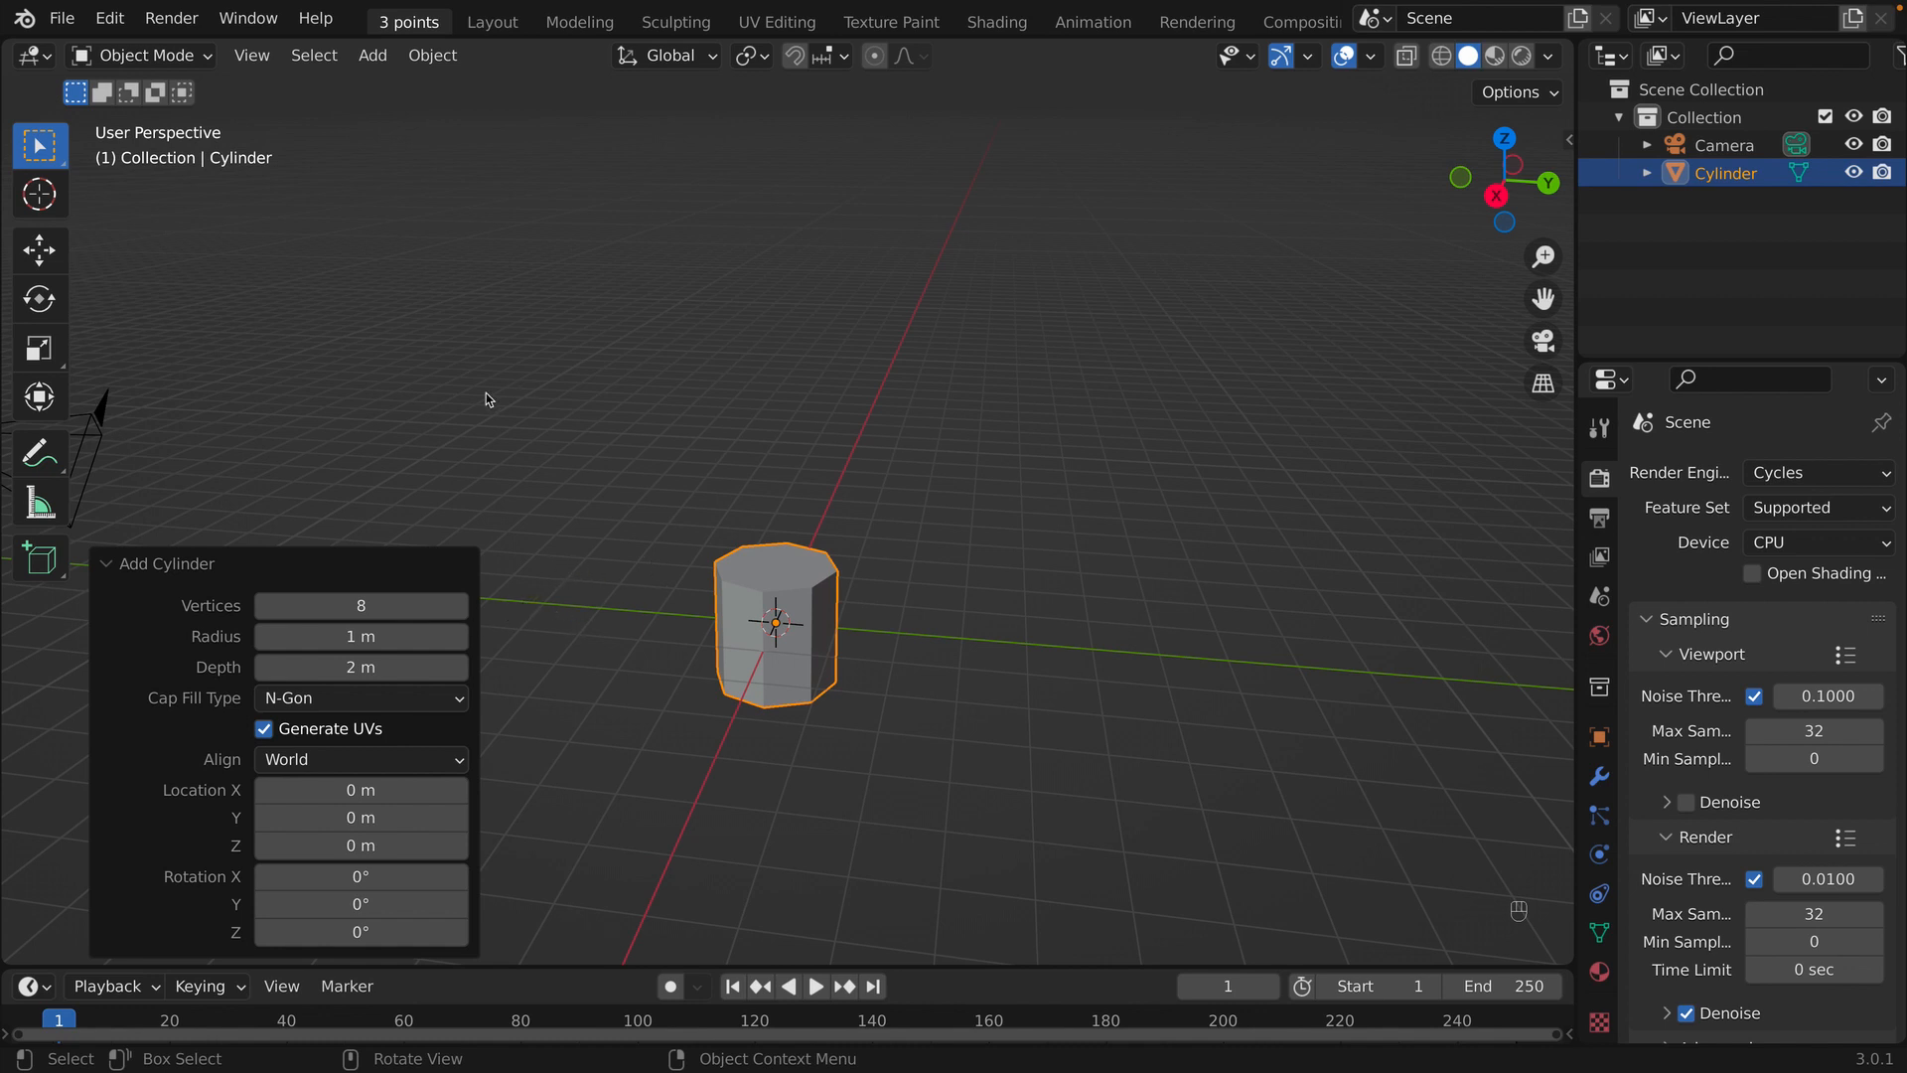
- Enter Edit Mode and scale the whole cylinder mesh along Z by about 4.3 to make a tall column
{"action": "left_click", "coordinate": [142, 57]}
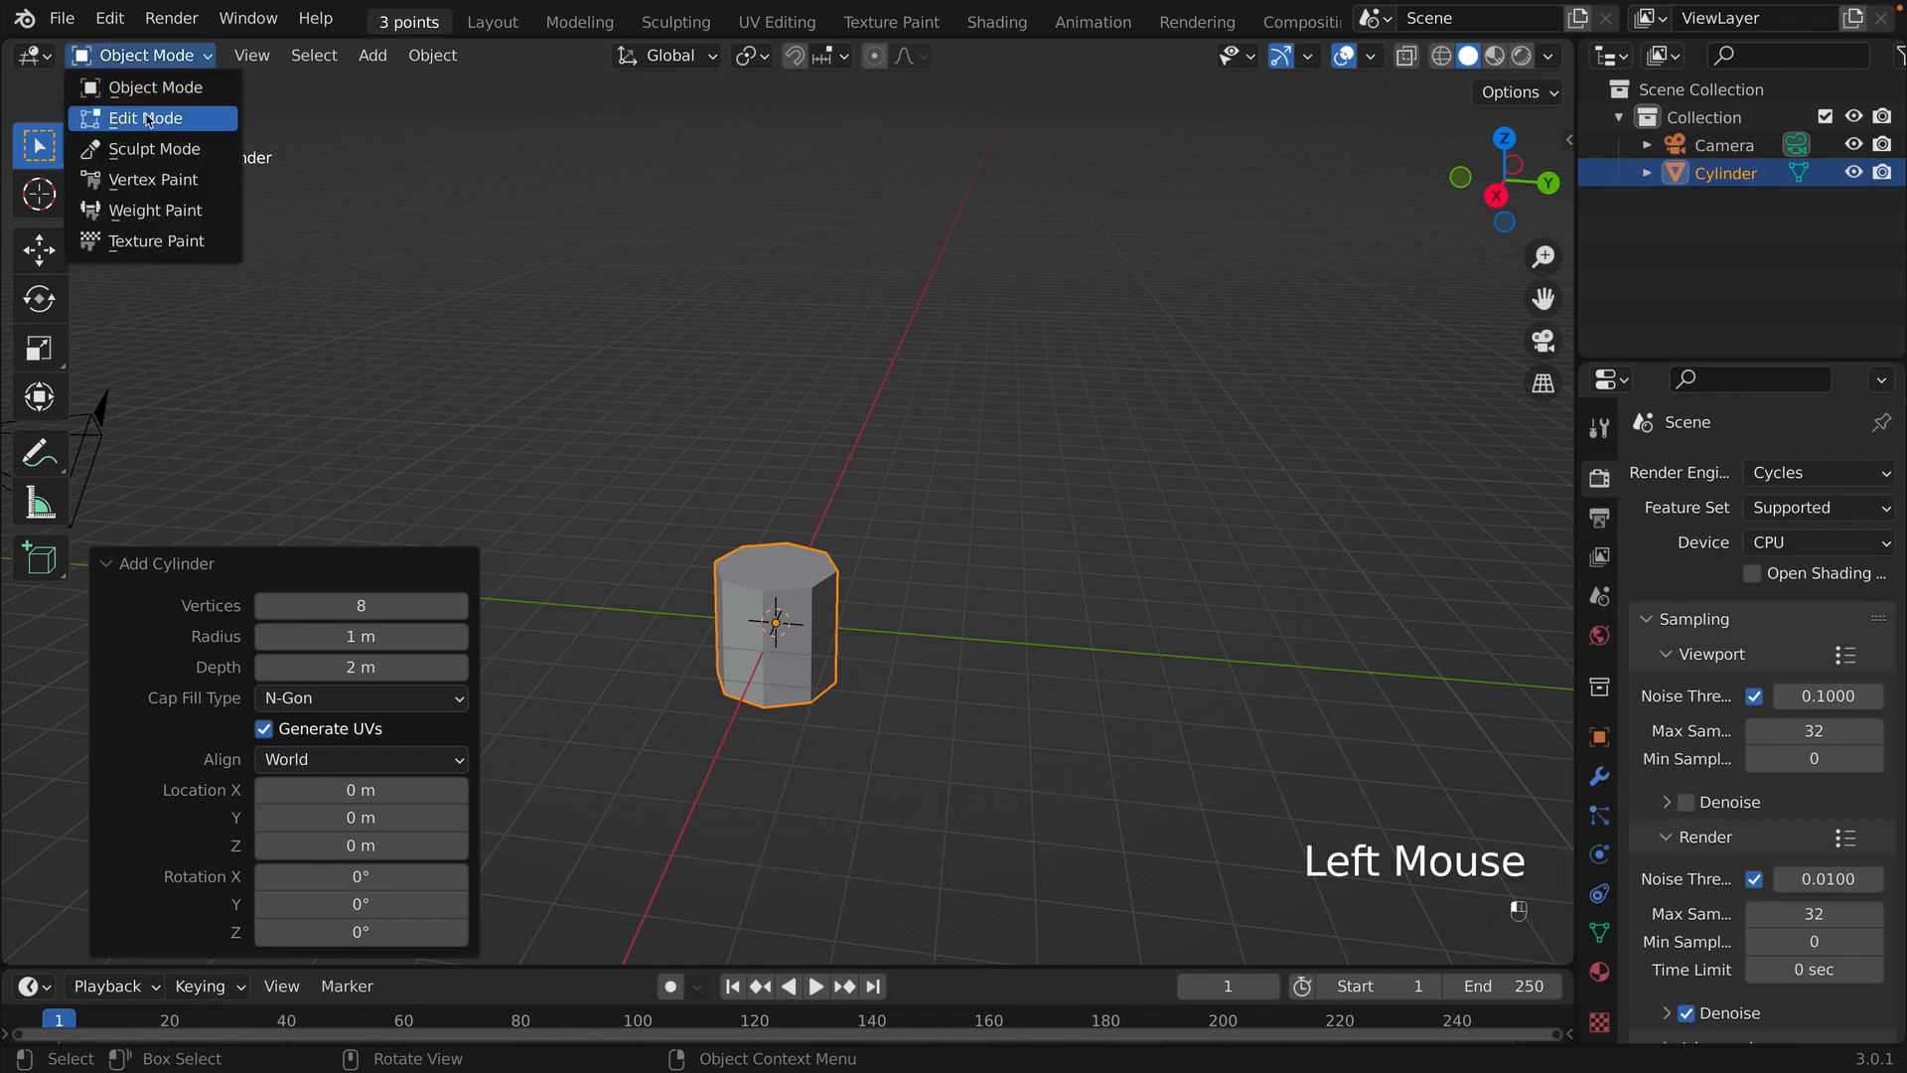
{"action": "left_click", "coordinate": [146, 119]}
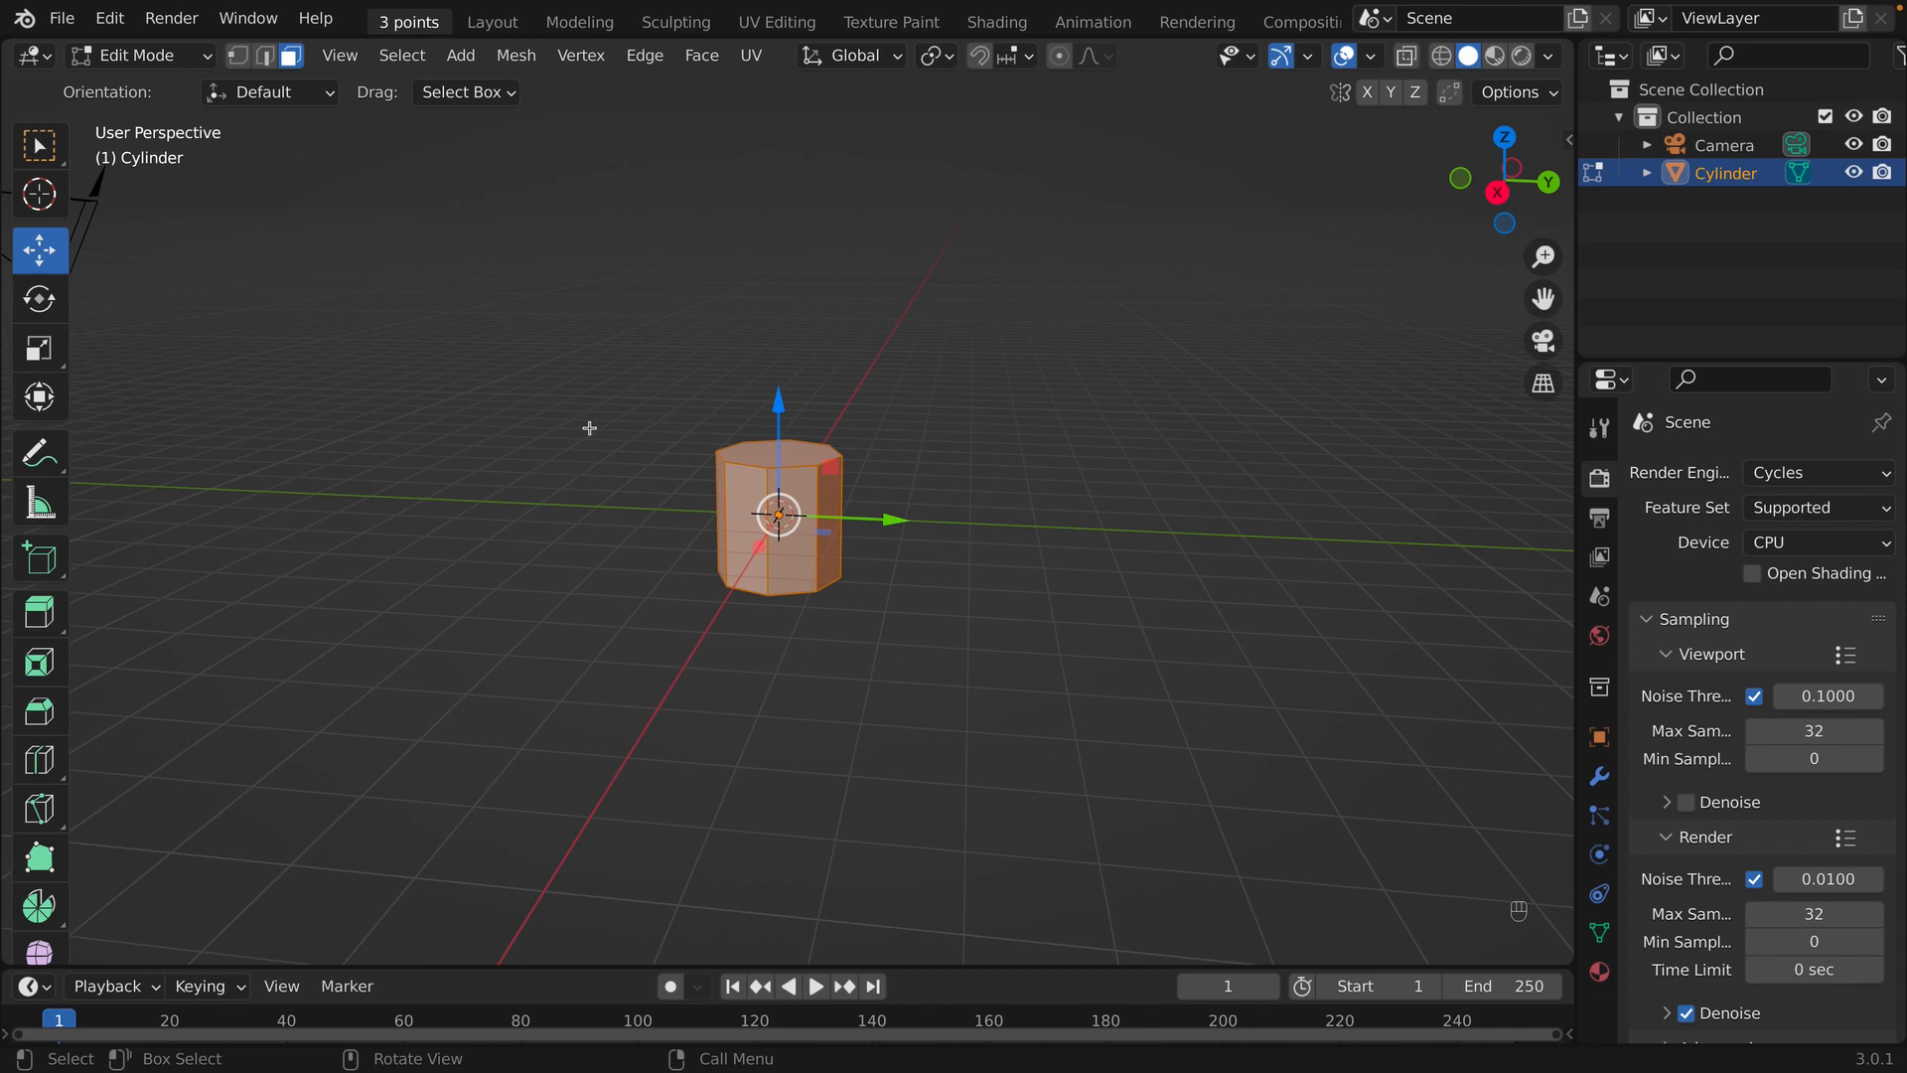
{"action": "key", "text": "a"}
{"action": "left_click", "coordinate": [541, 406]}
{"action": "key", "text": "a"}
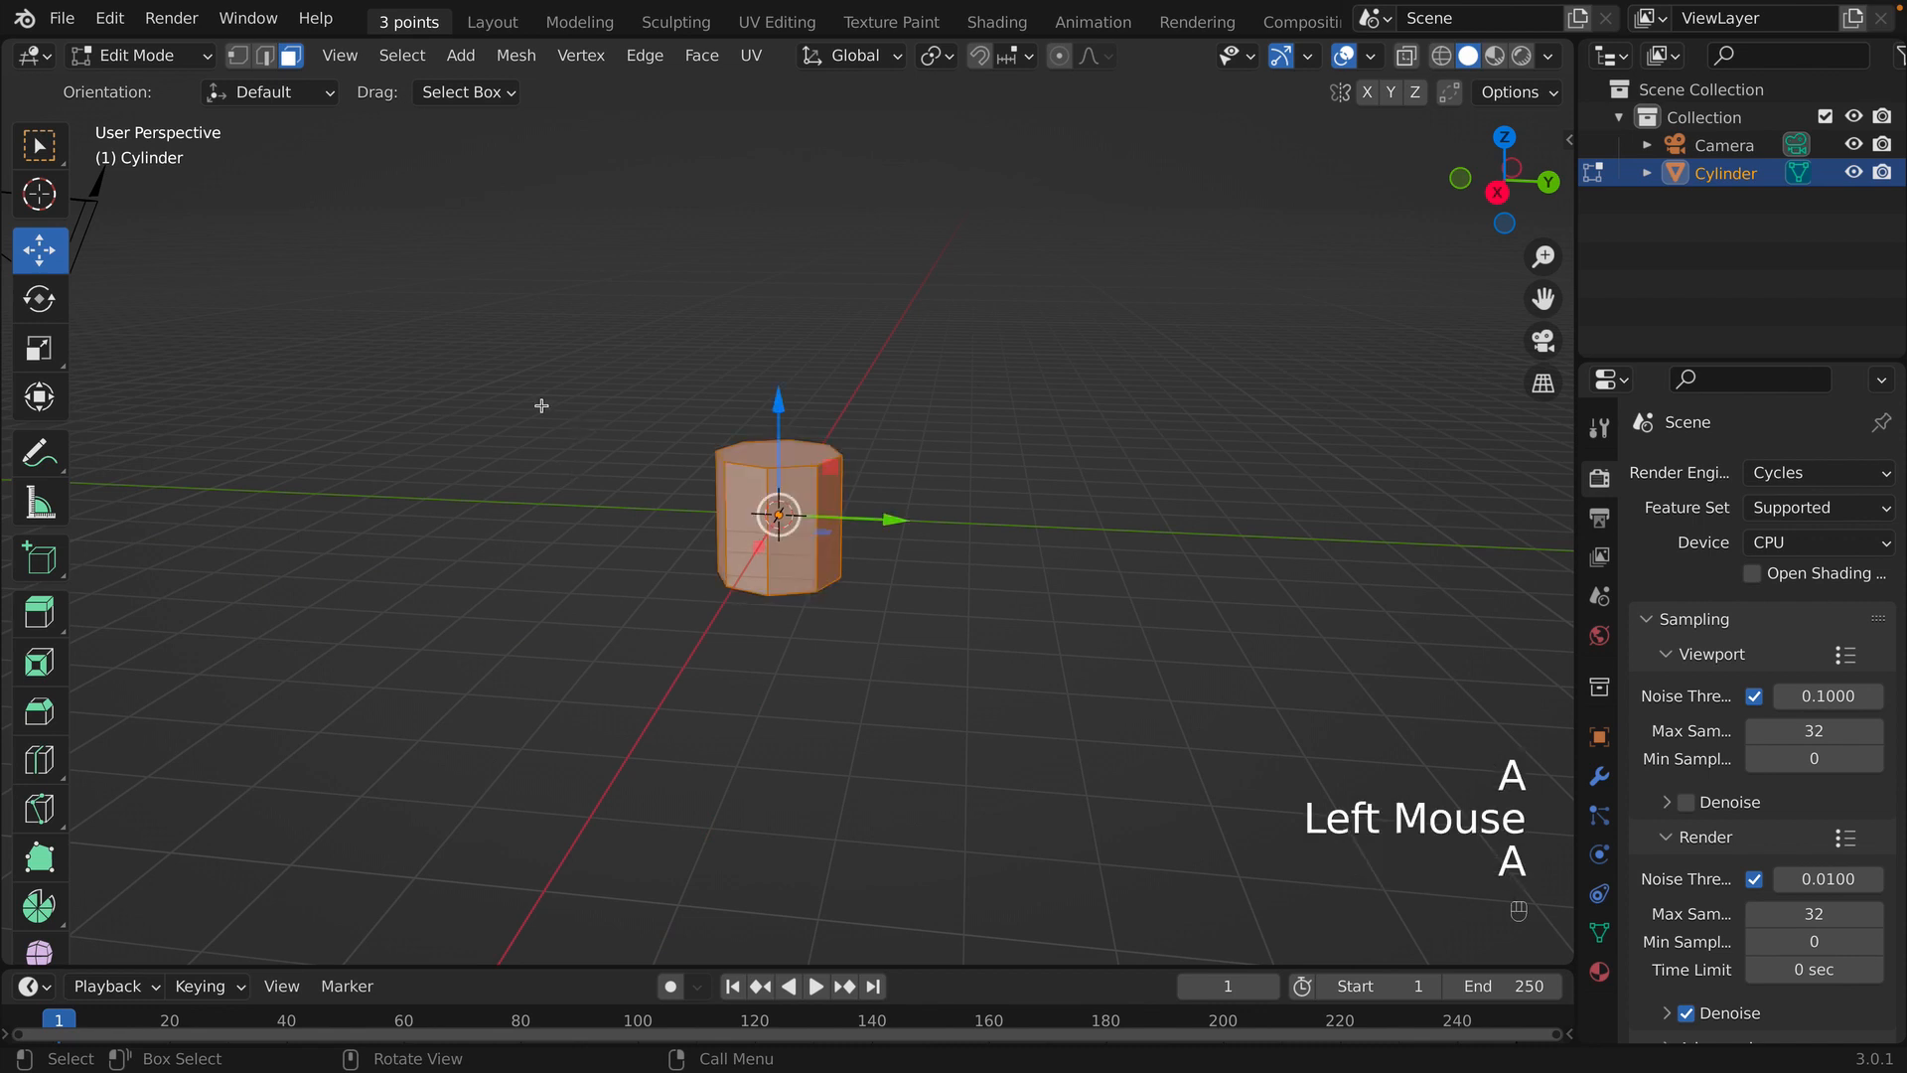
{"action": "key", "text": "s"}
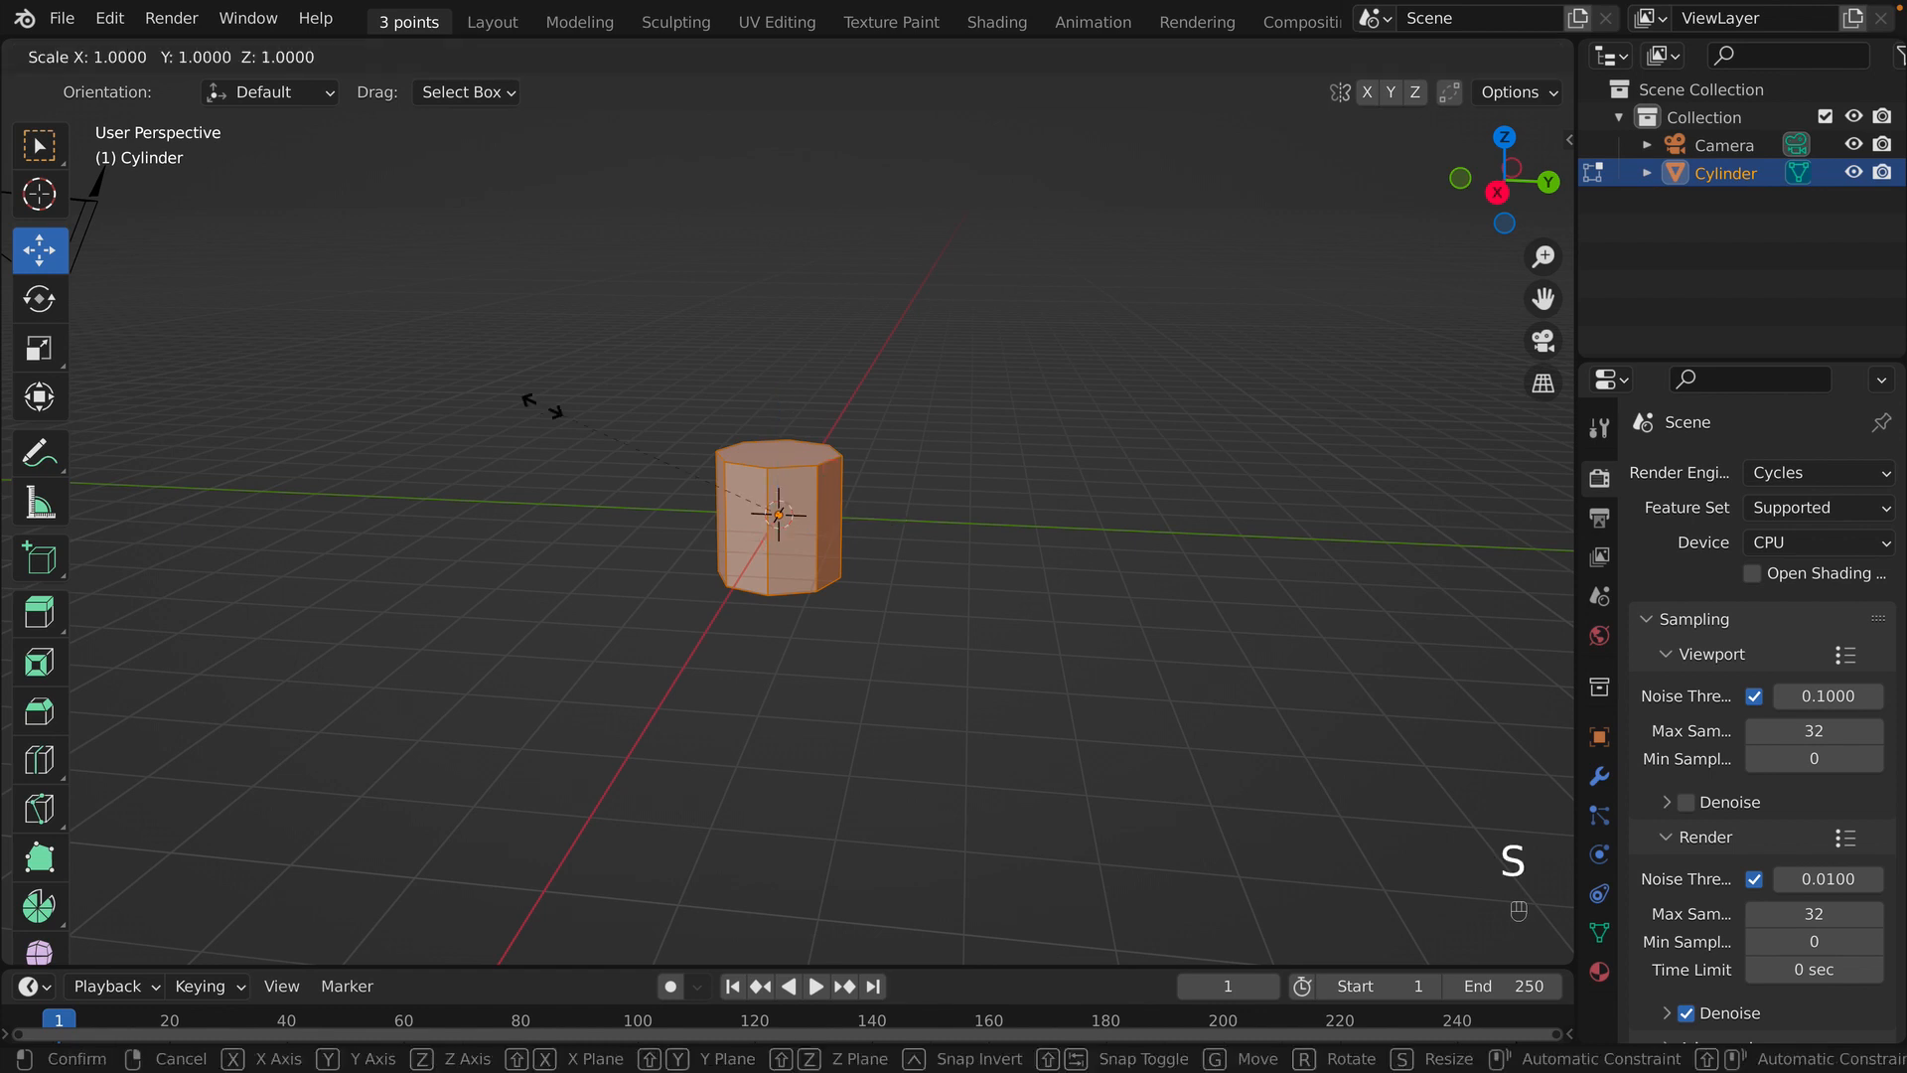
{"action": "key", "text": "z"}
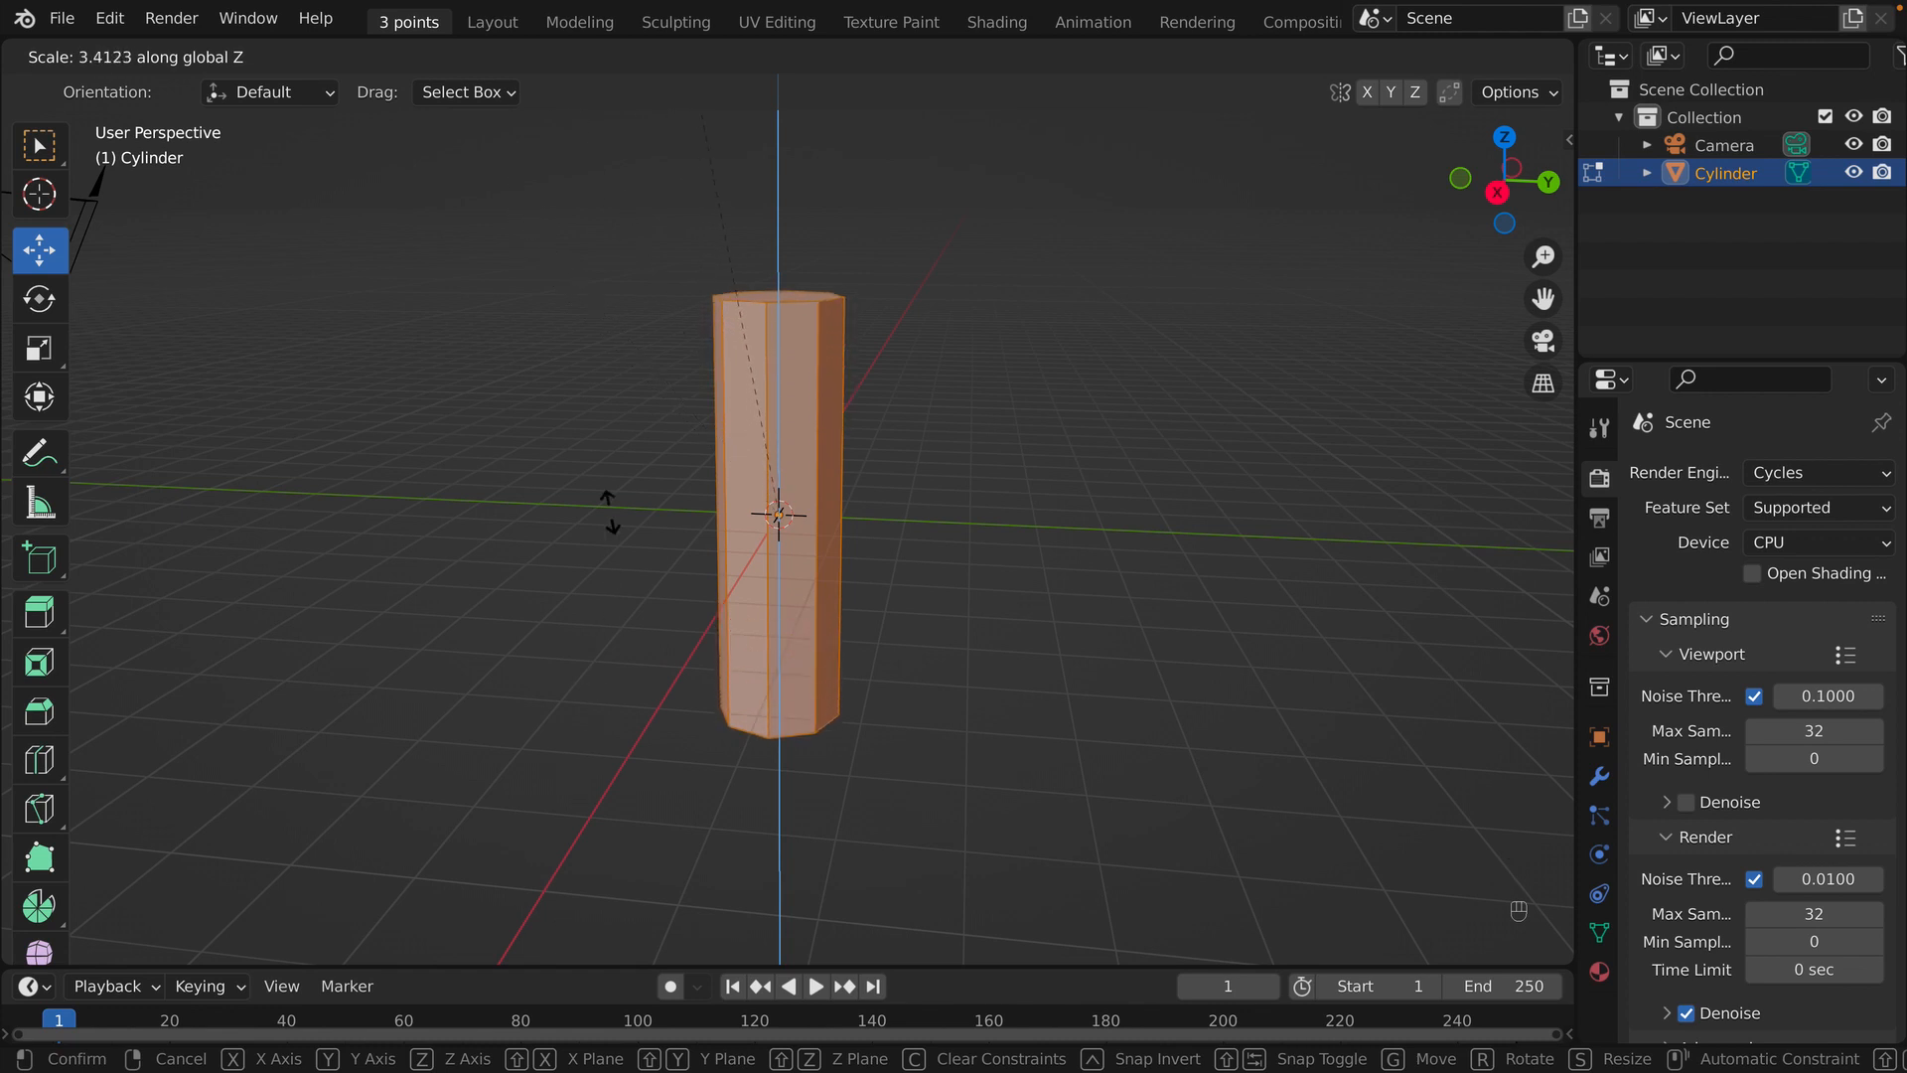
{"action": "left_click", "coordinate": [623, 287]}
{"action": "scroll", "coordinate": [623, 442], "scroll_direction": "down", "scroll_amount": 4}
{"action": "middle_click_drag", "start_coordinate": [527, 493], "coordinate": [636, 595]}
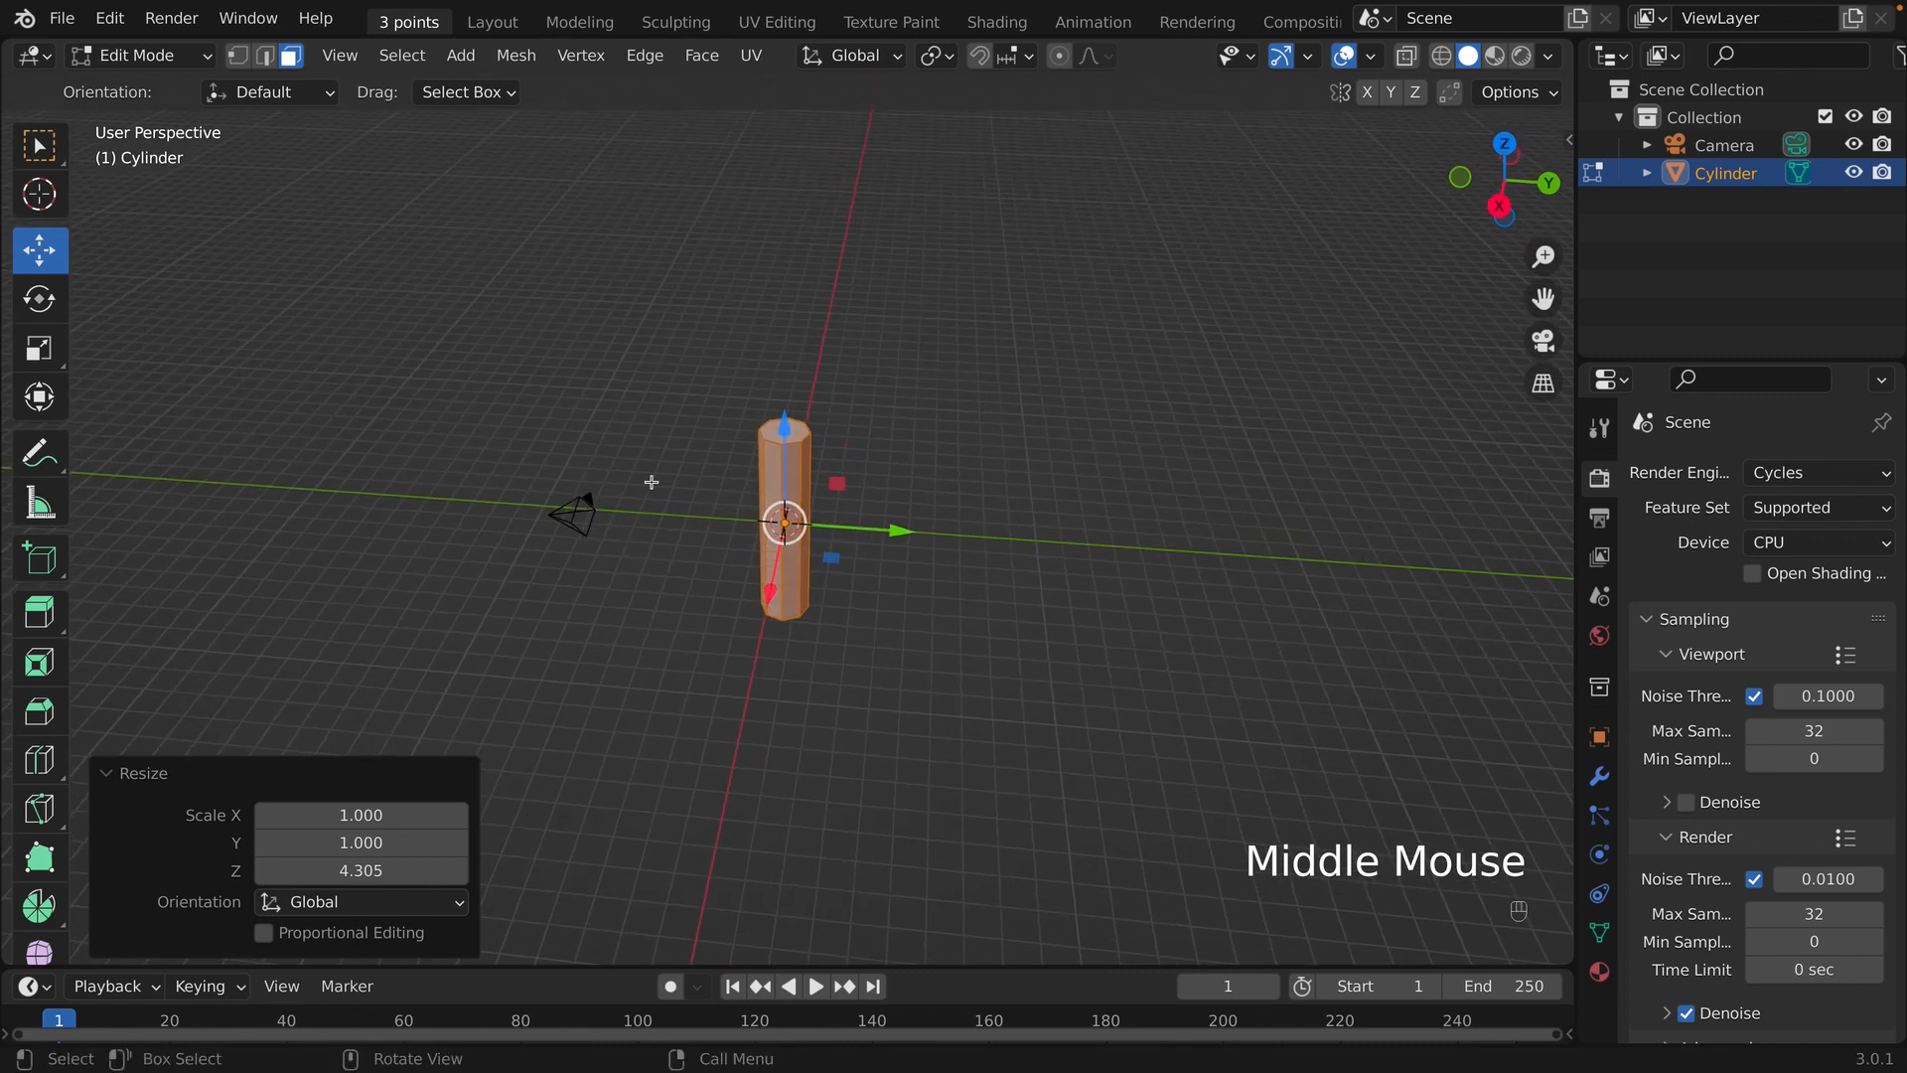
- Select only the column's top face and, in the front orthographic view, place the 3D cursor level with it on the +X side
{"action": "scroll", "coordinate": [745, 399], "scroll_direction": "up", "scroll_amount": 2}
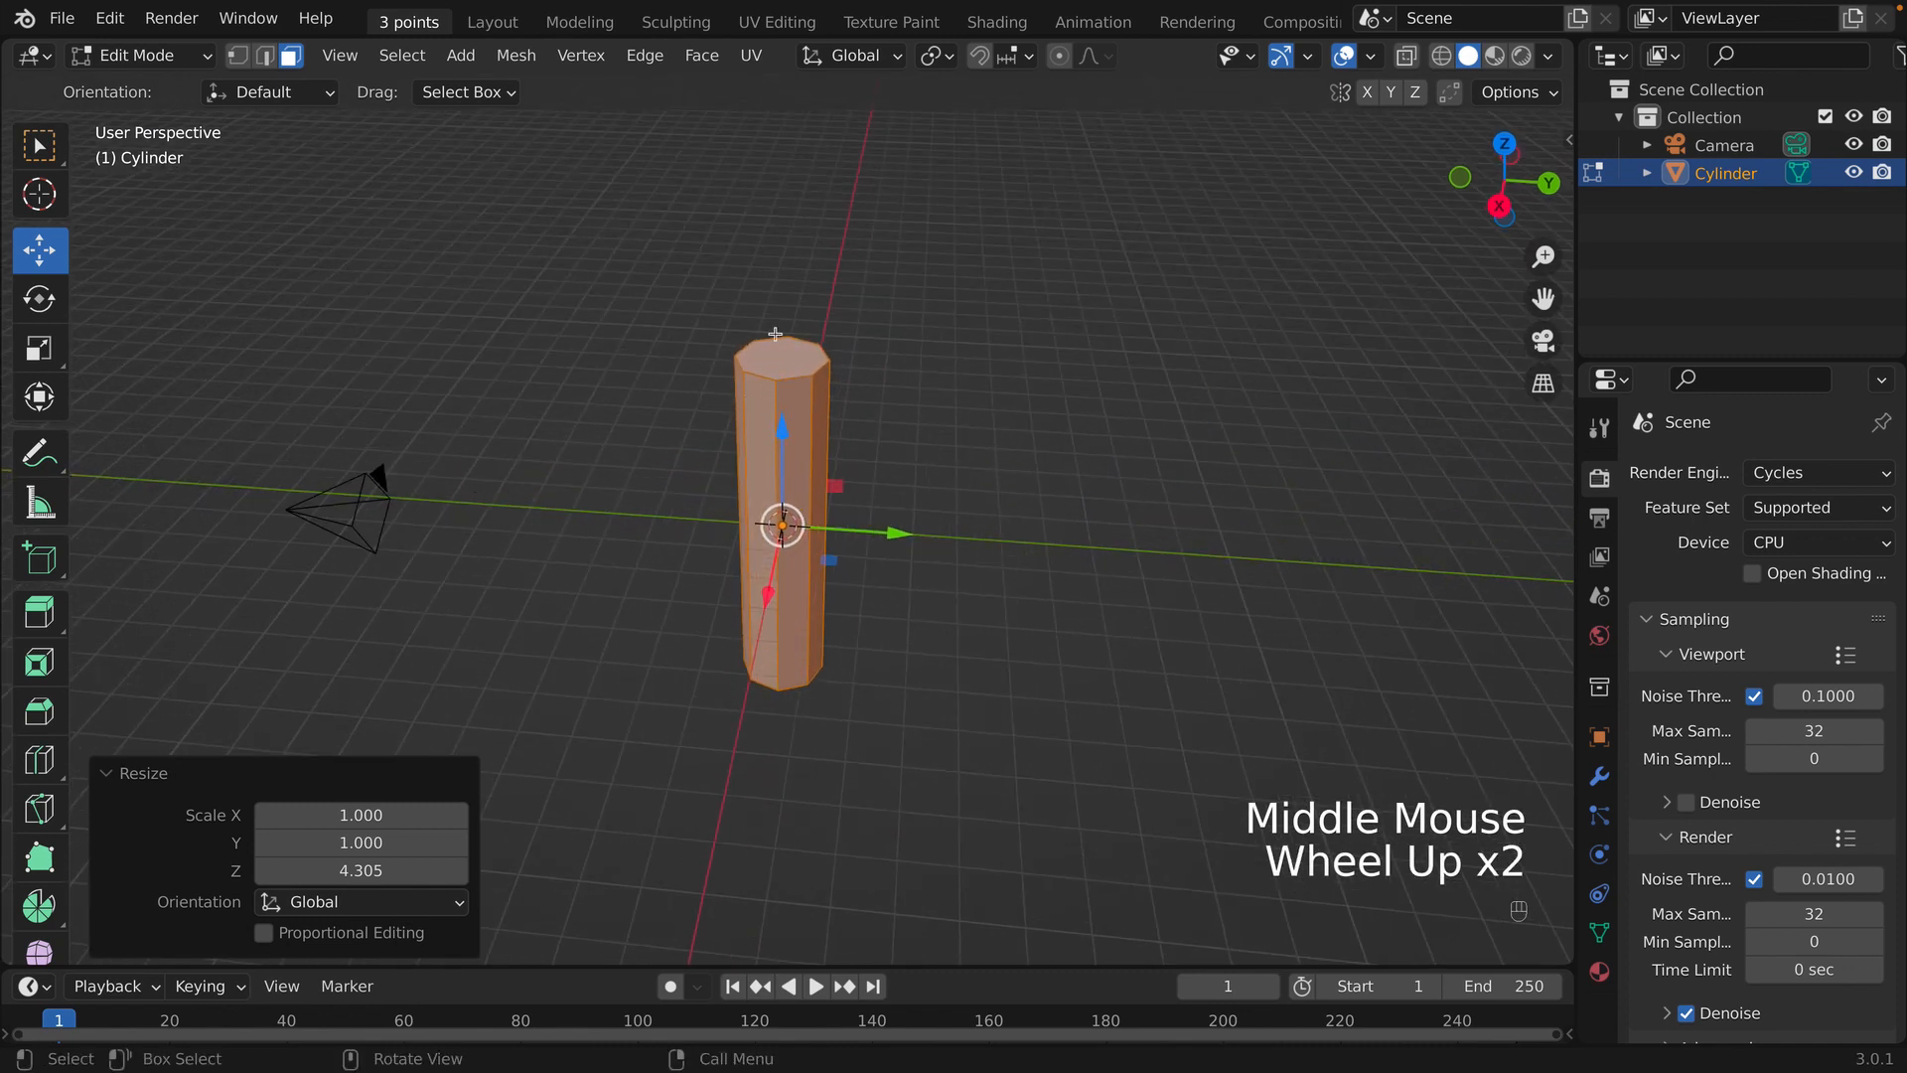
{"action": "left_click", "coordinate": [769, 357]}
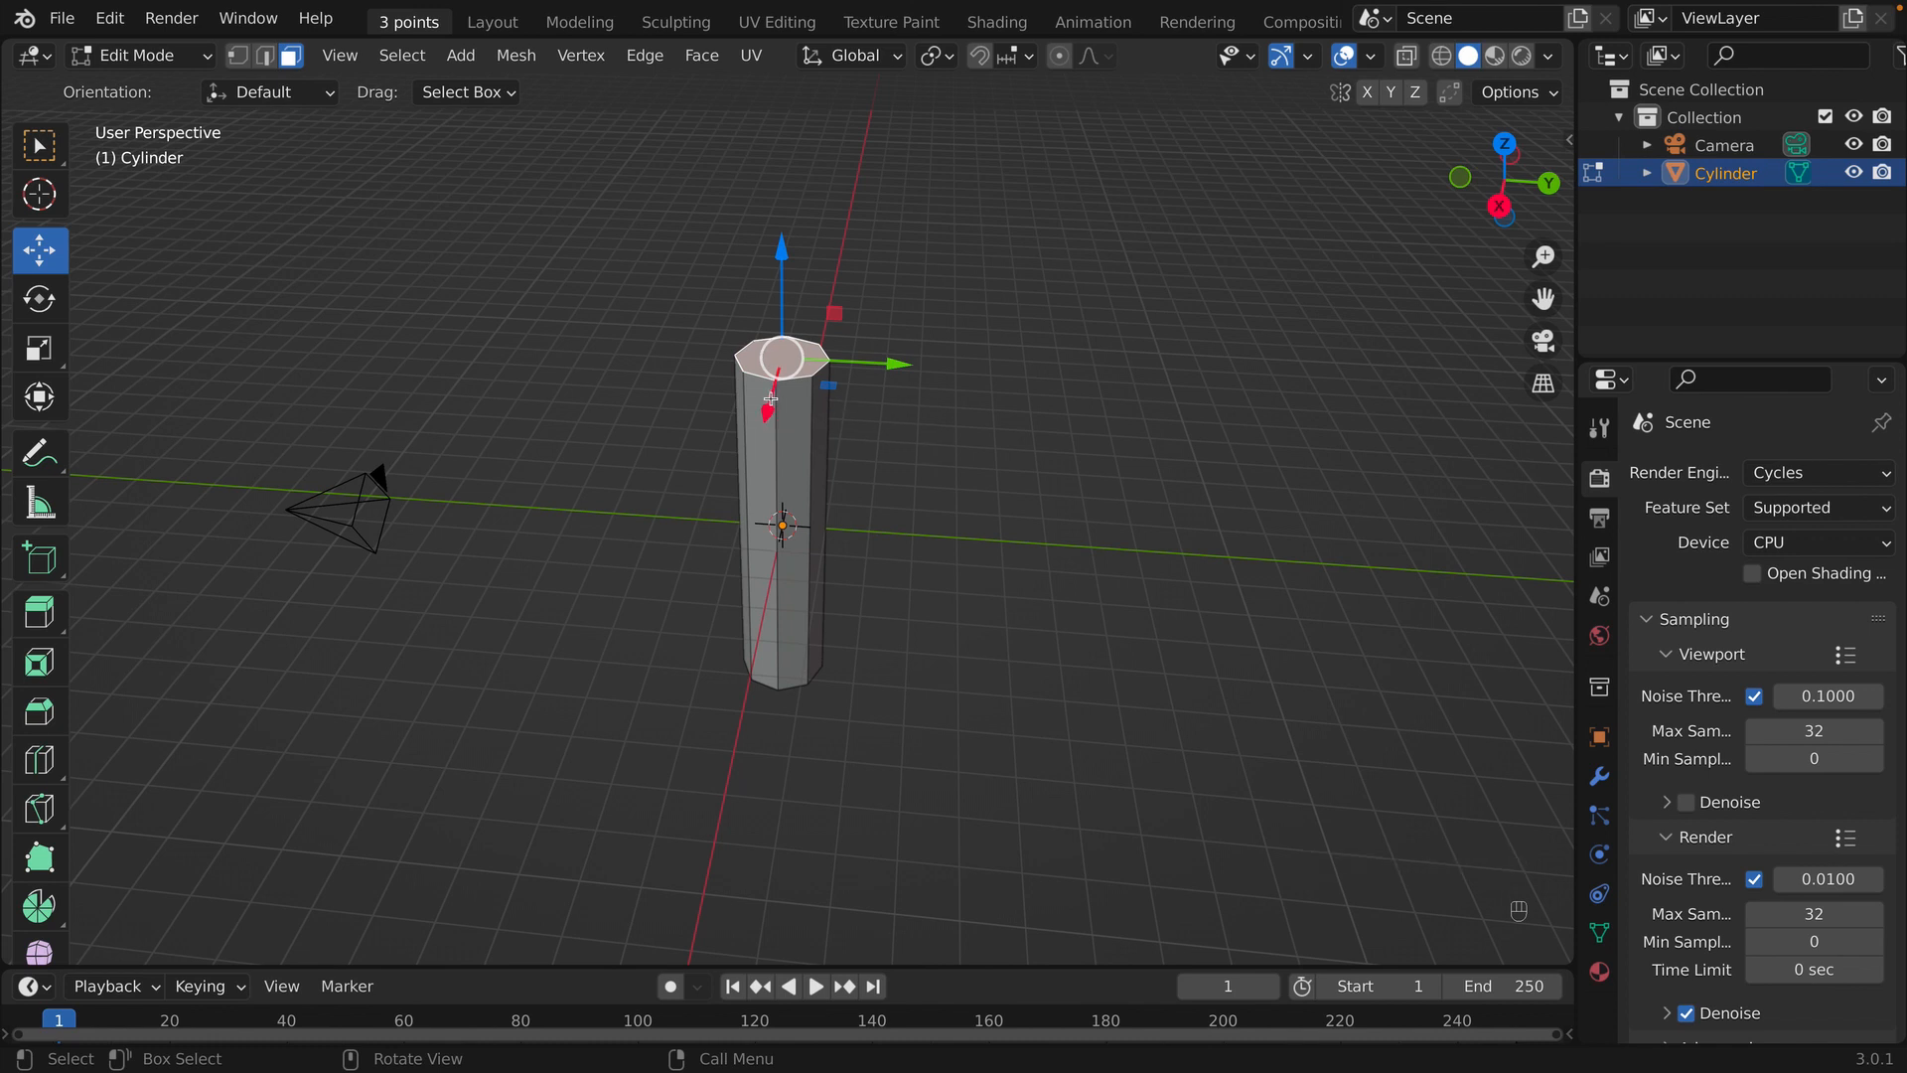
{"action": "key", "text": "KP_1"}
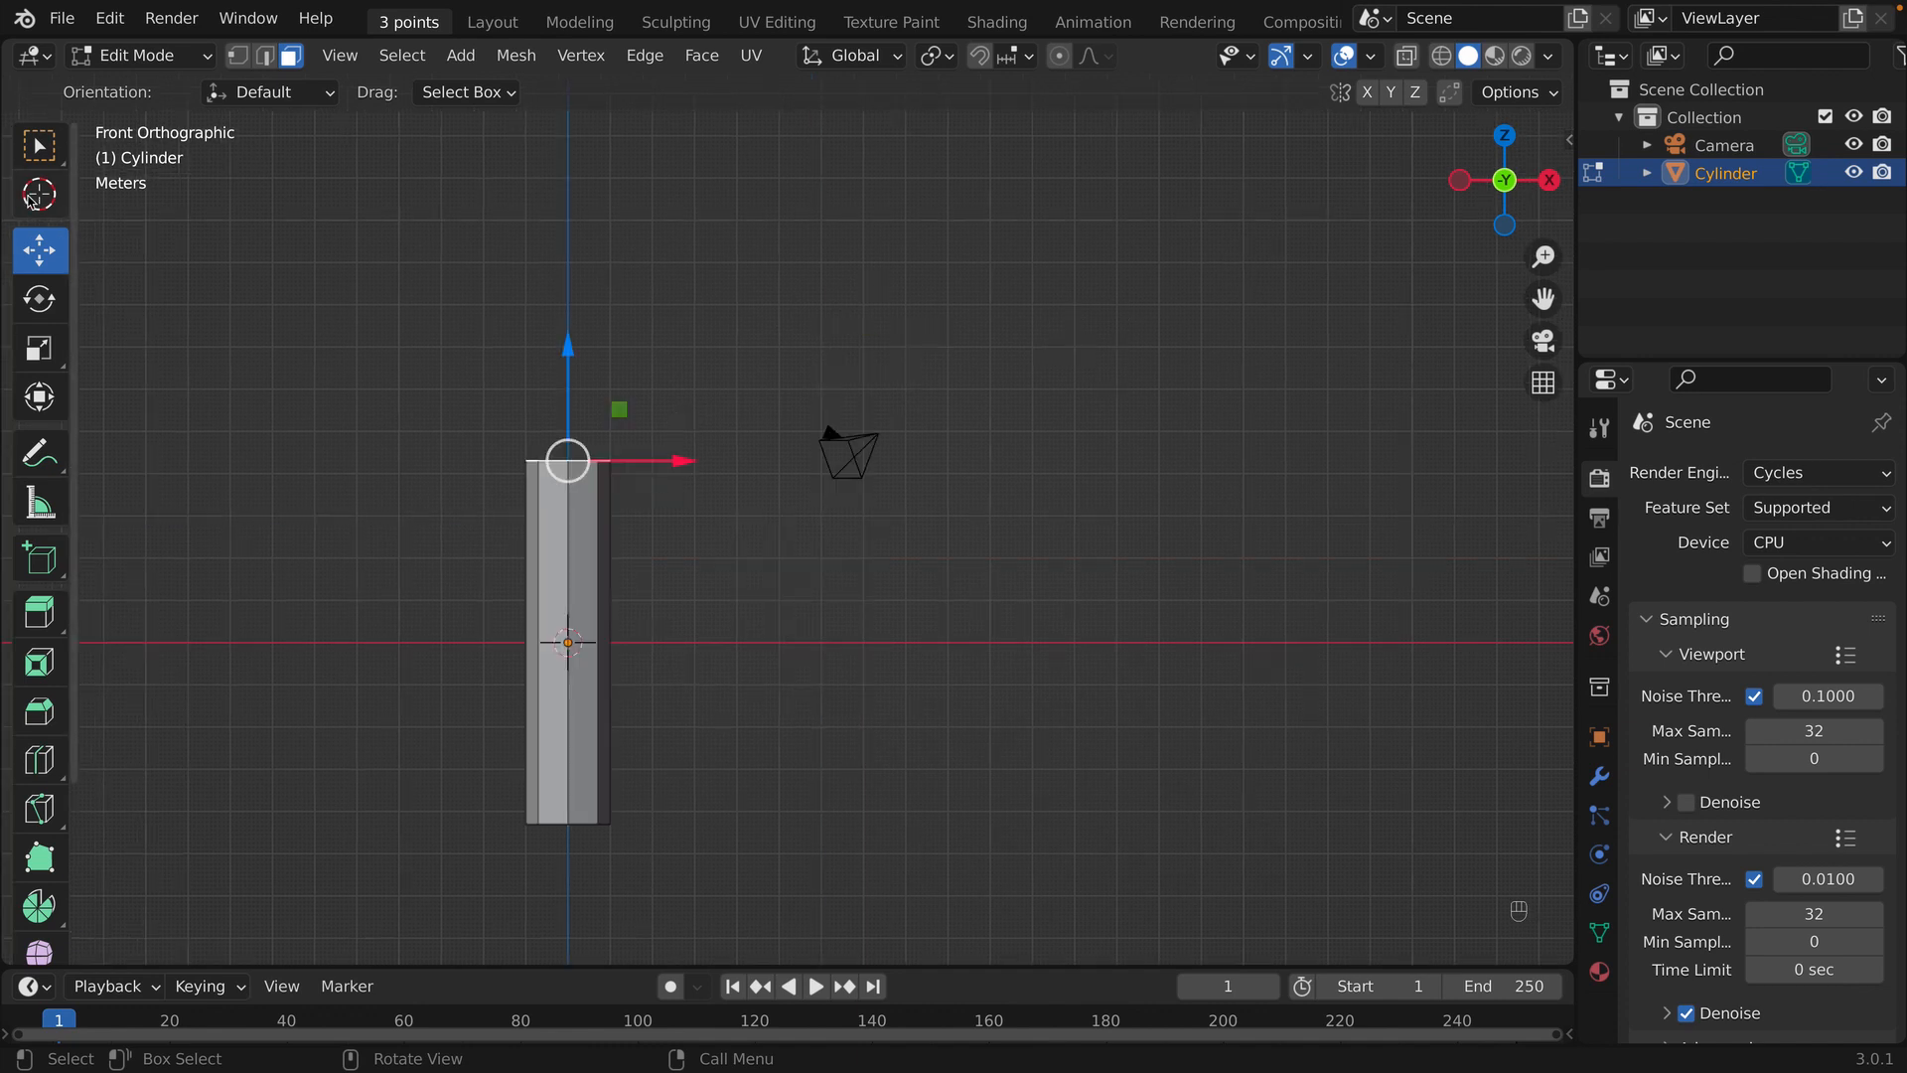
{"action": "left_click", "coordinate": [38, 195]}
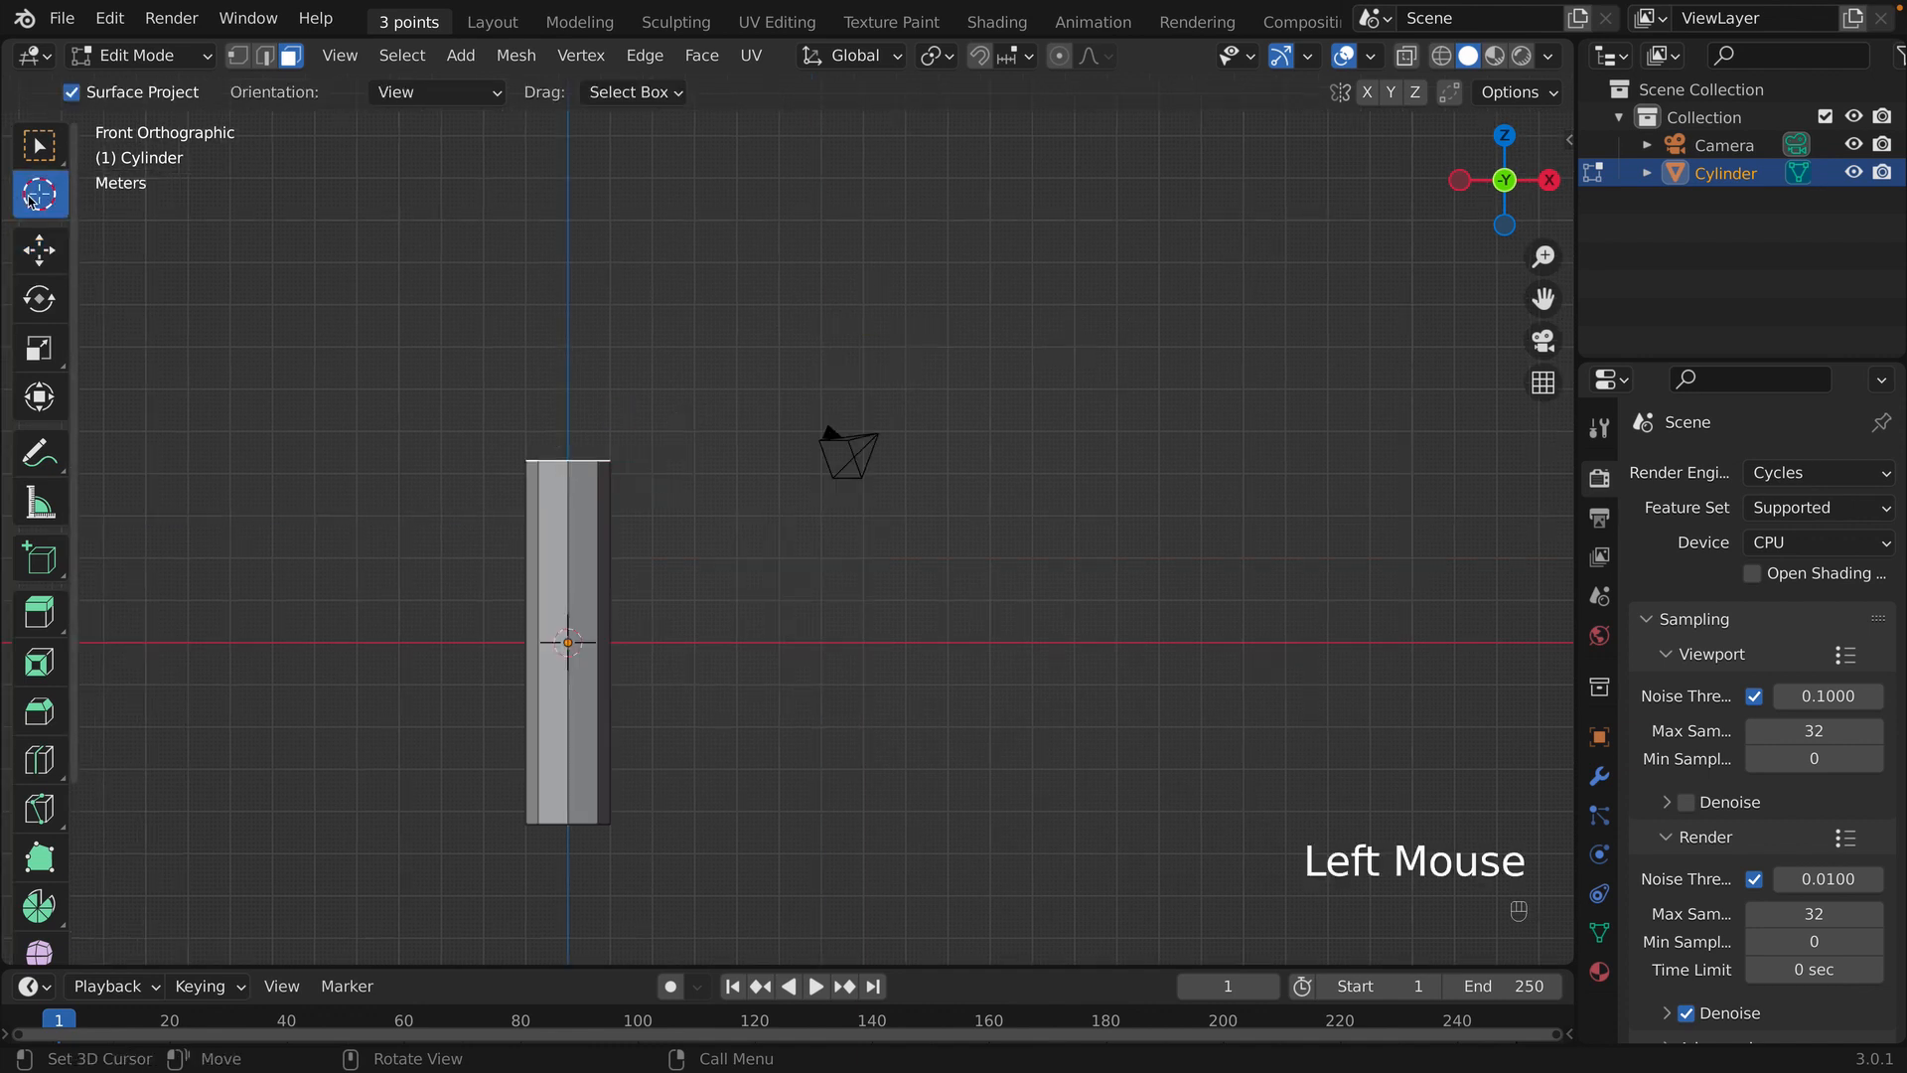
{"action": "left_click", "coordinate": [692, 458]}
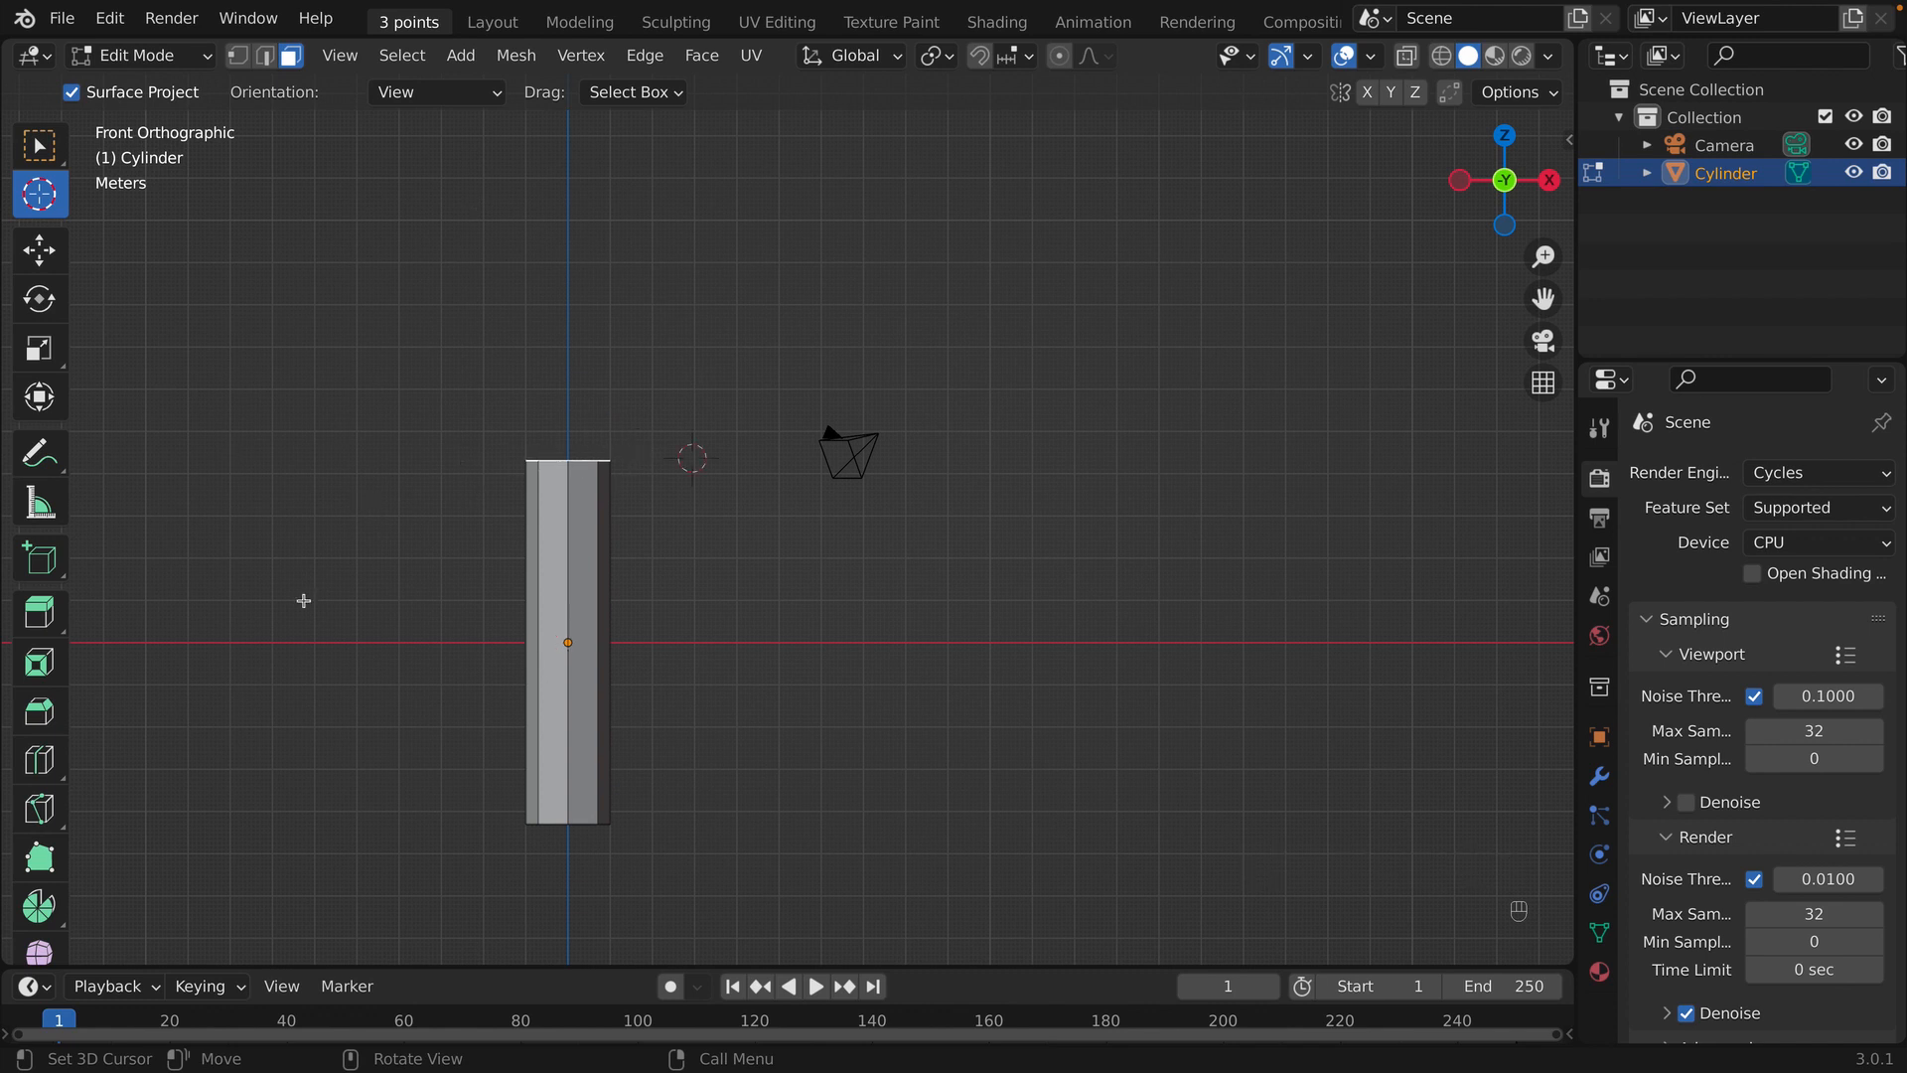
- Spin the column's top face around the 3D cursor about the Y axis with an angle of -90°
{"action": "scroll", "coordinate": [36, 894], "scroll_direction": "down", "scroll_amount": 1}
{"action": "scroll", "coordinate": [37, 894], "scroll_direction": "down", "scroll_amount": 4}
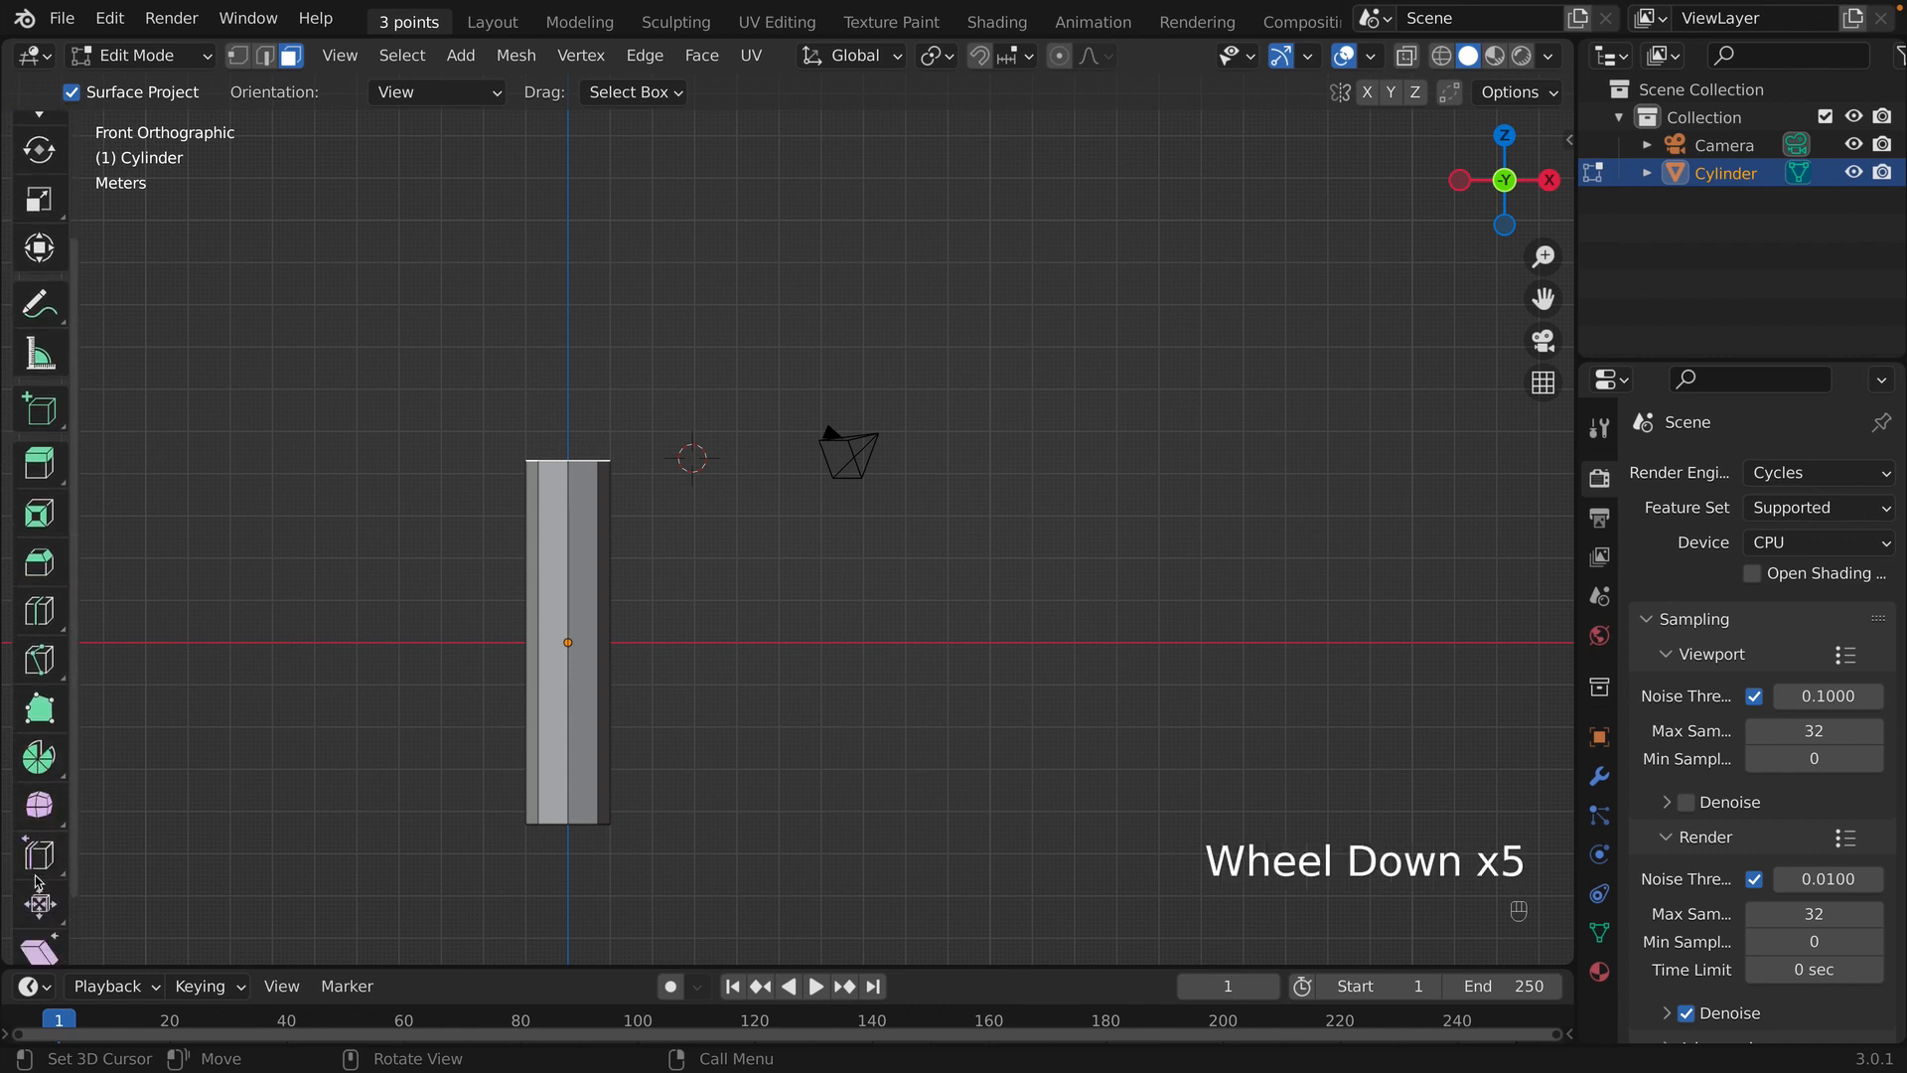
{"action": "left_click", "coordinate": [45, 770]}
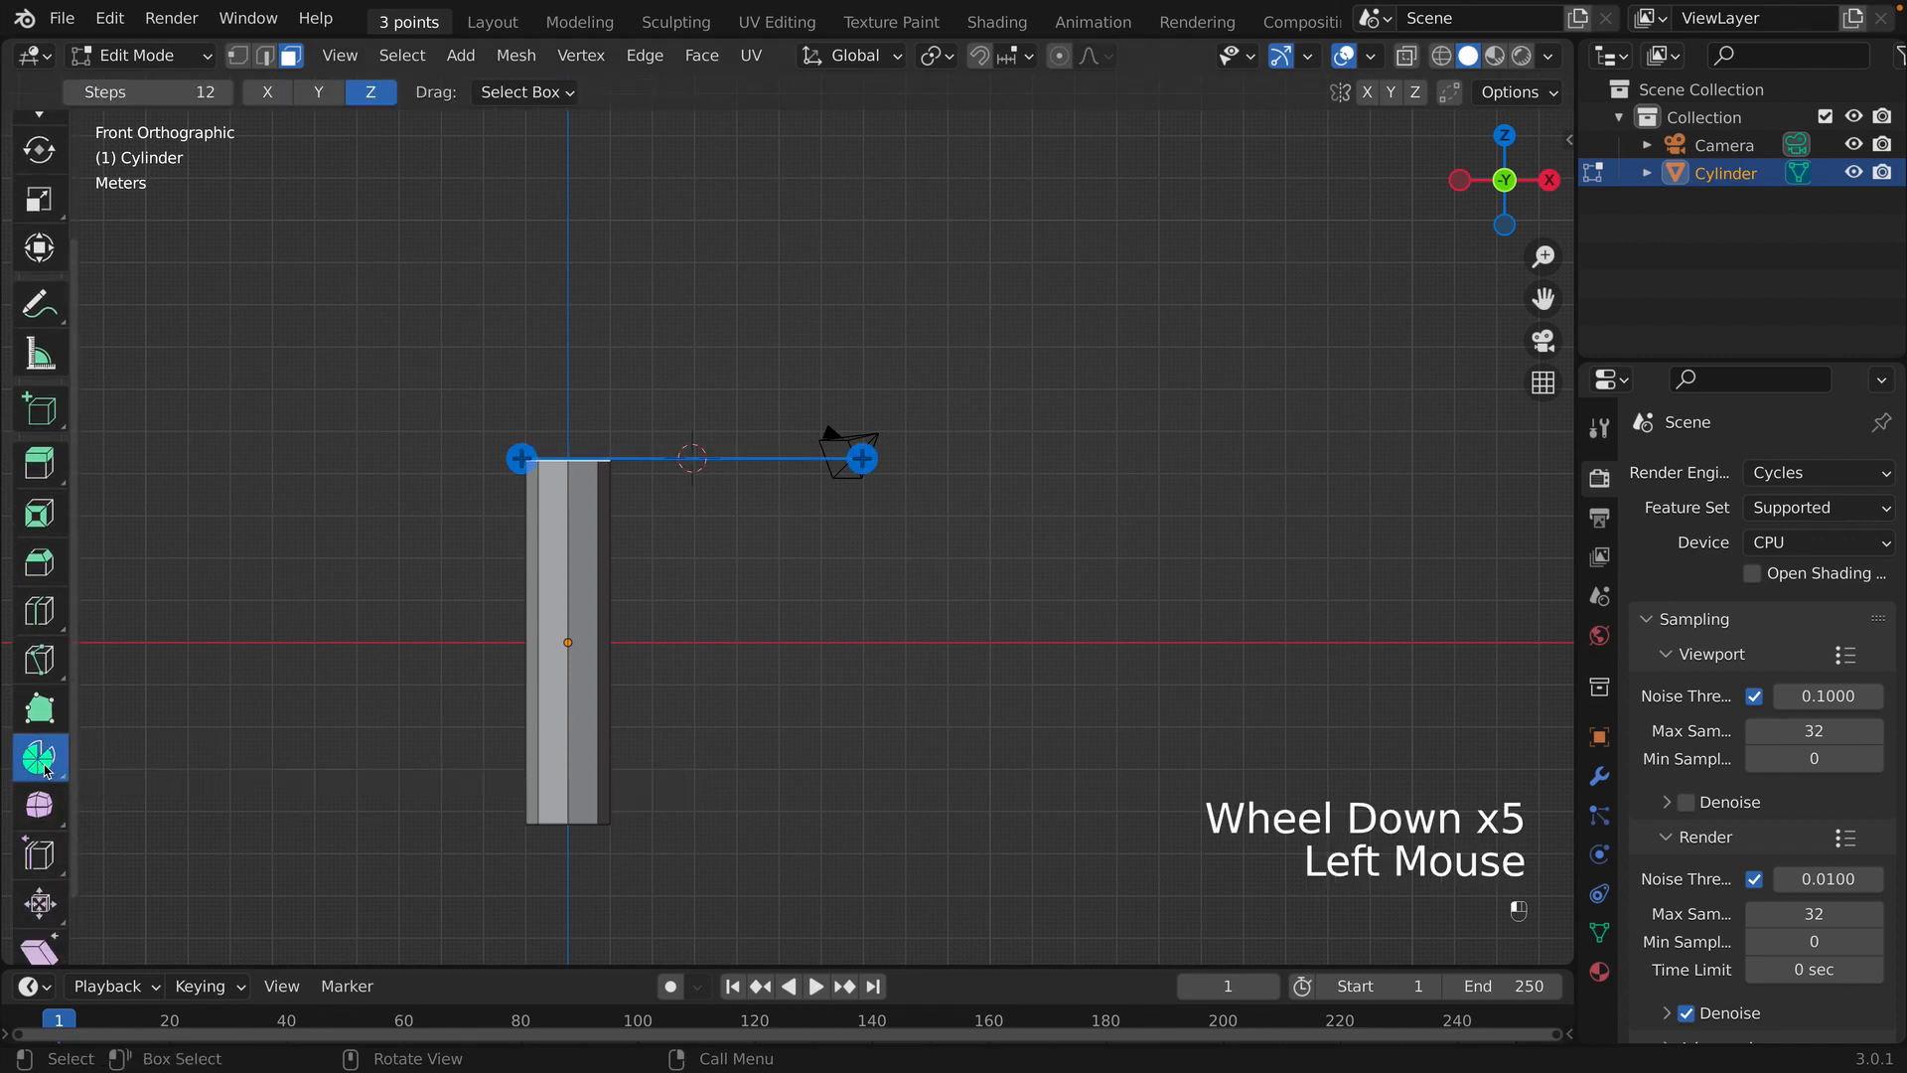
{"action": "left_click", "coordinate": [266, 97]}
{"action": "left_click", "coordinate": [314, 96]}
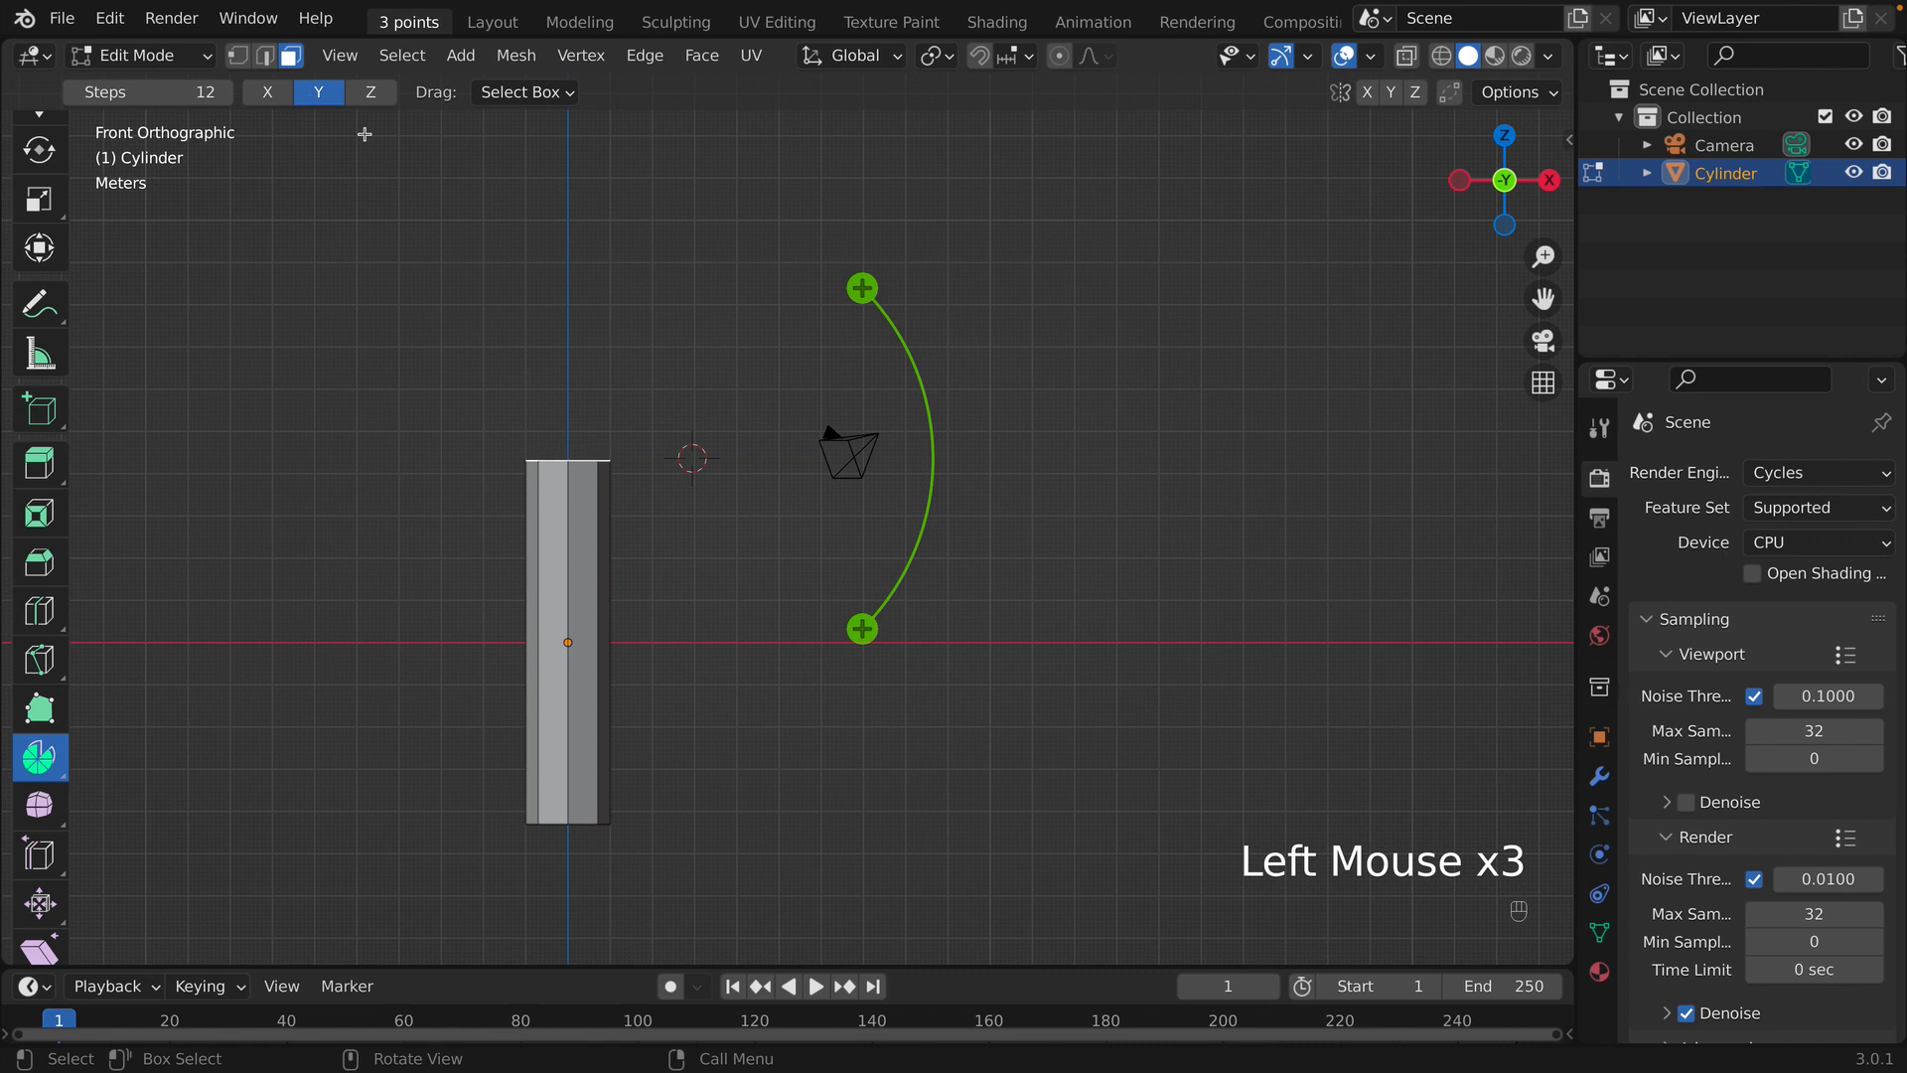
{"action": "left_click_drag", "start_coordinate": [862, 289], "coordinate": [882, 651]}
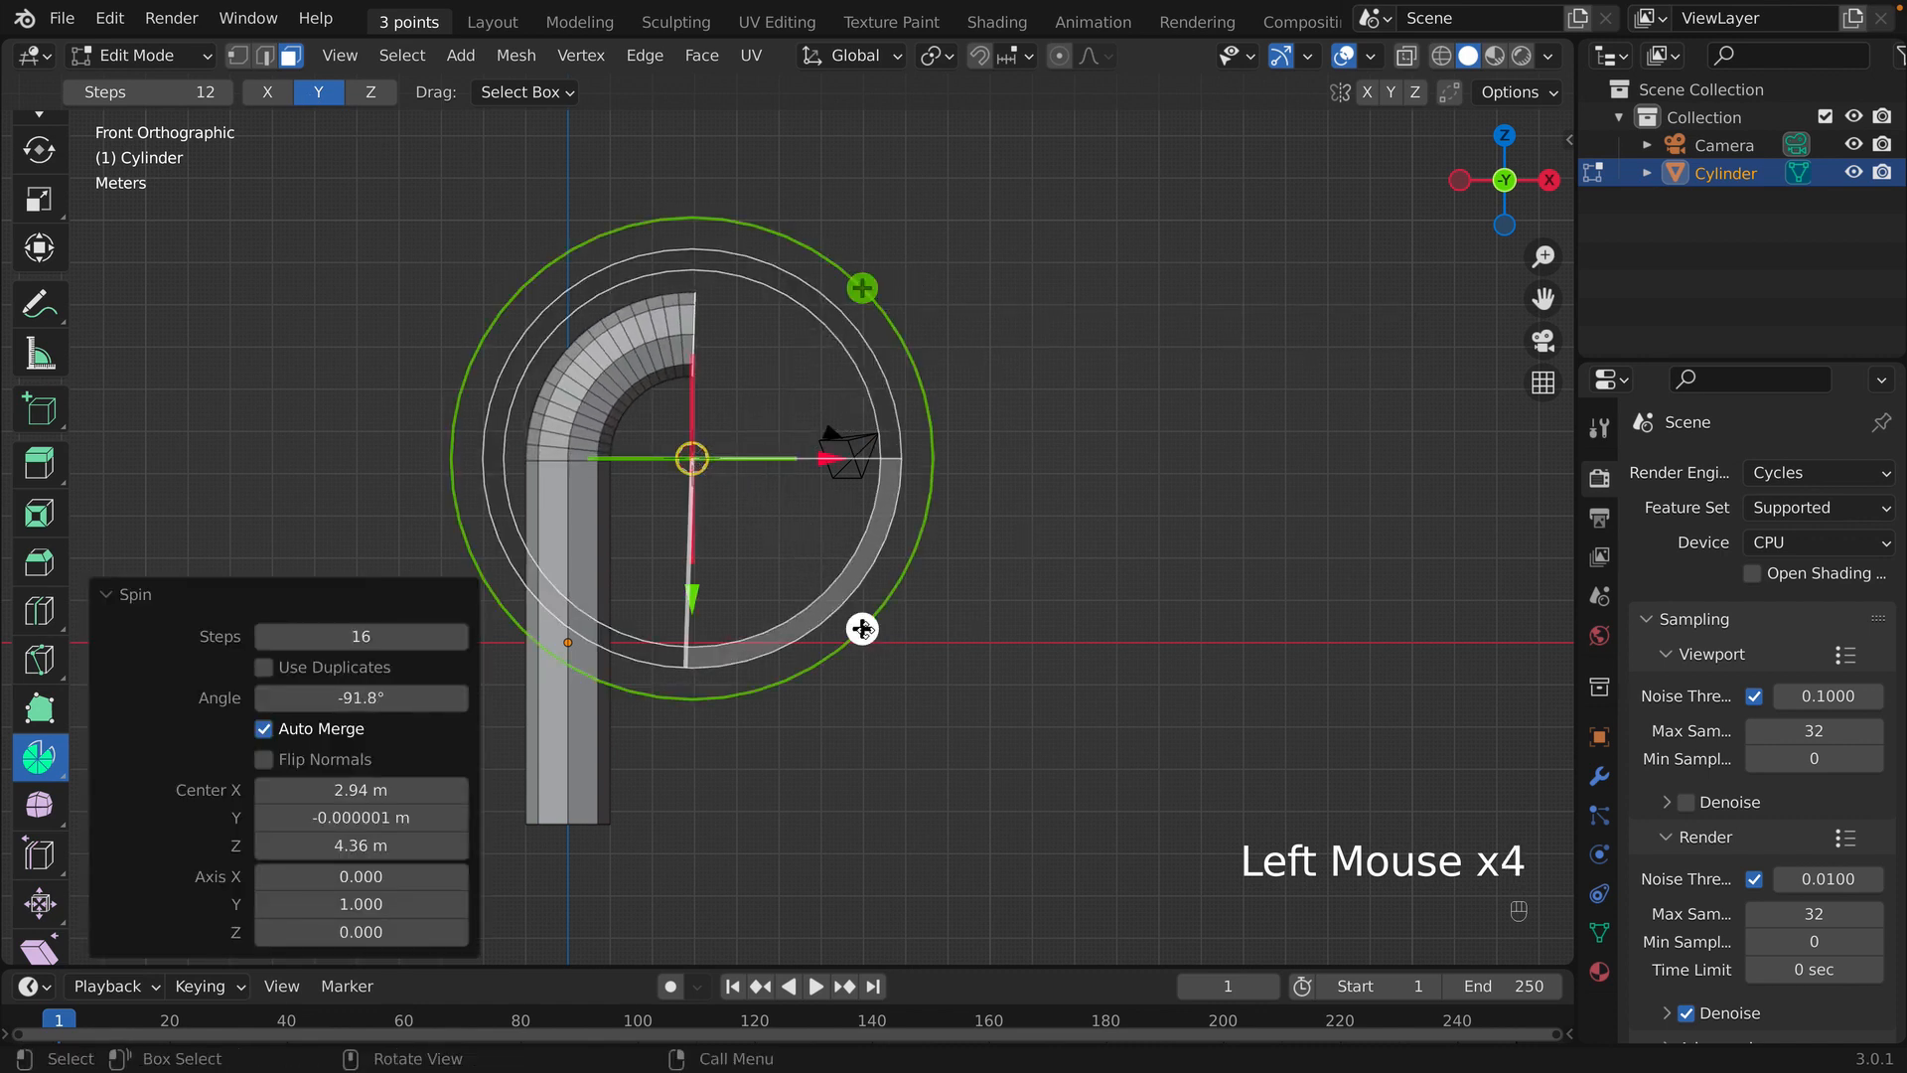
{"action": "left_click", "coordinate": [360, 701]}
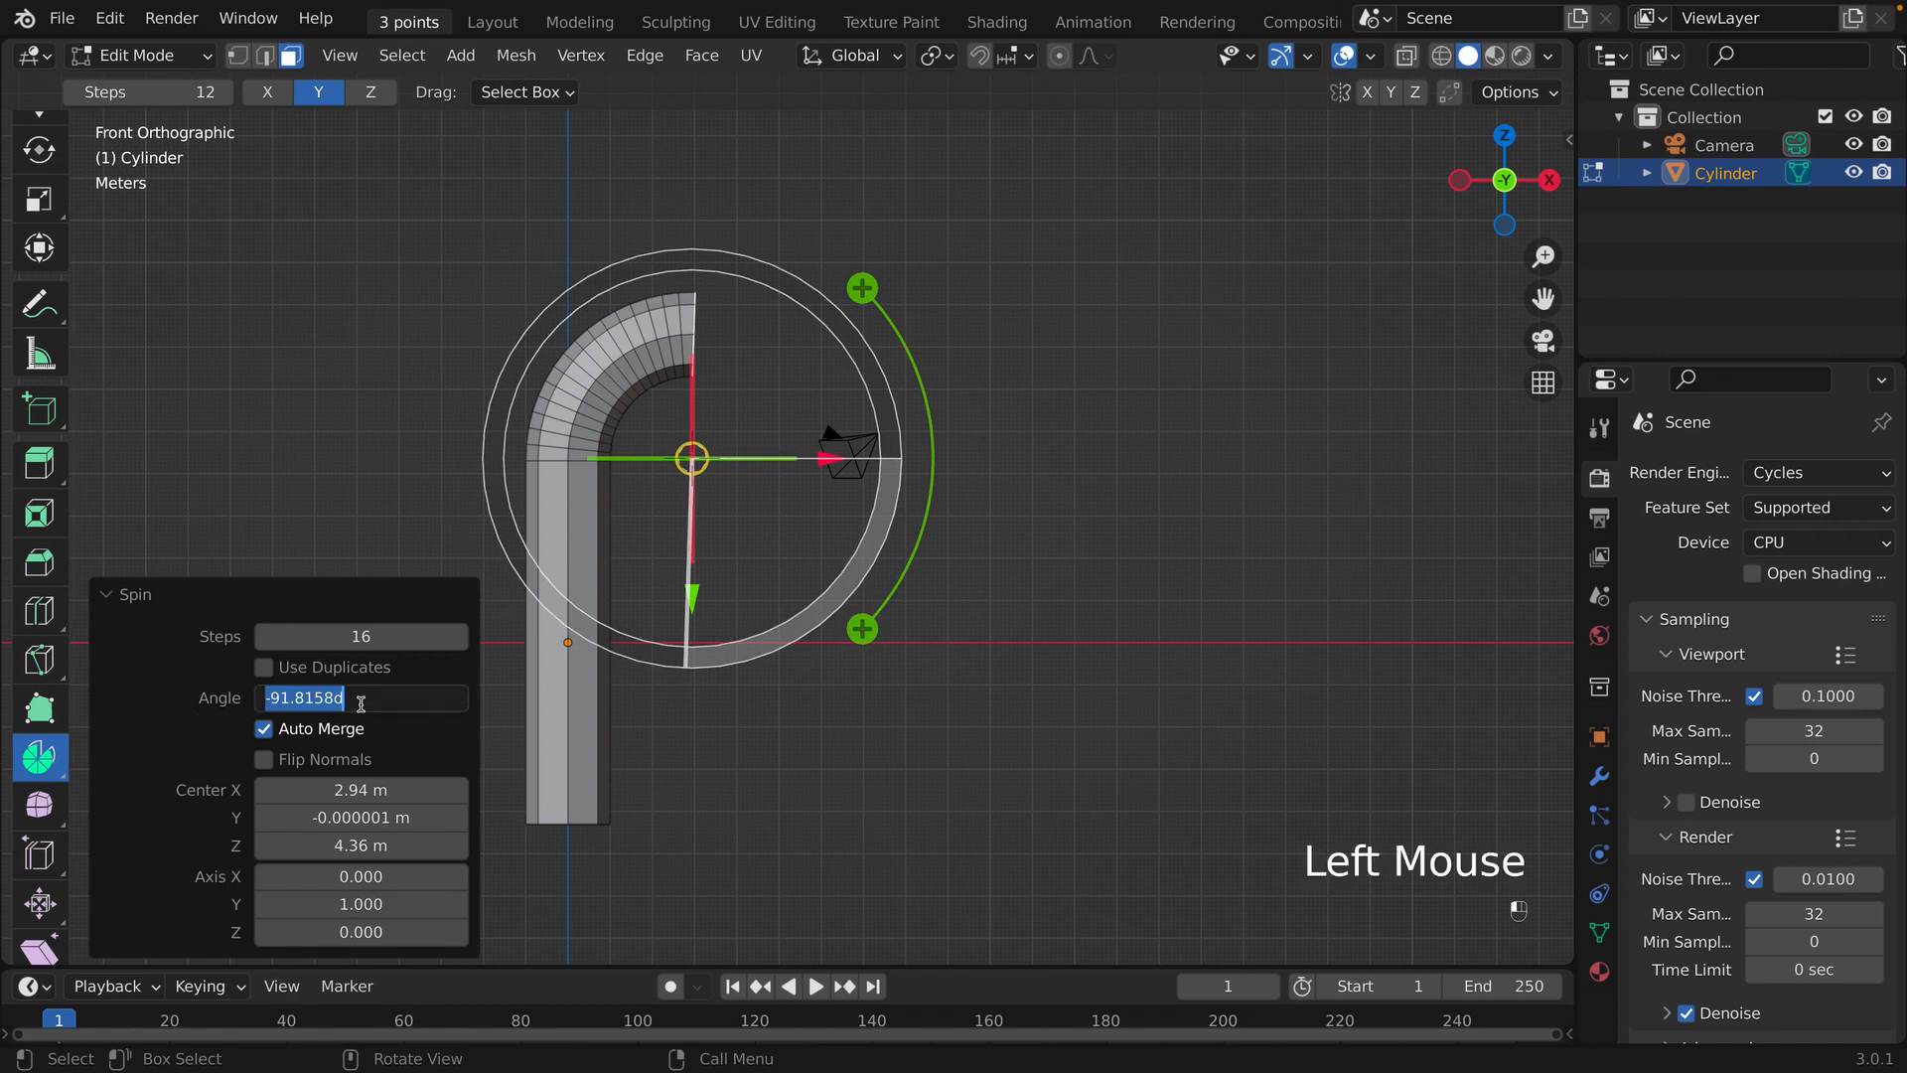
{"action": "type", "text": "-90"}
{"action": "key", "text": "Return"}
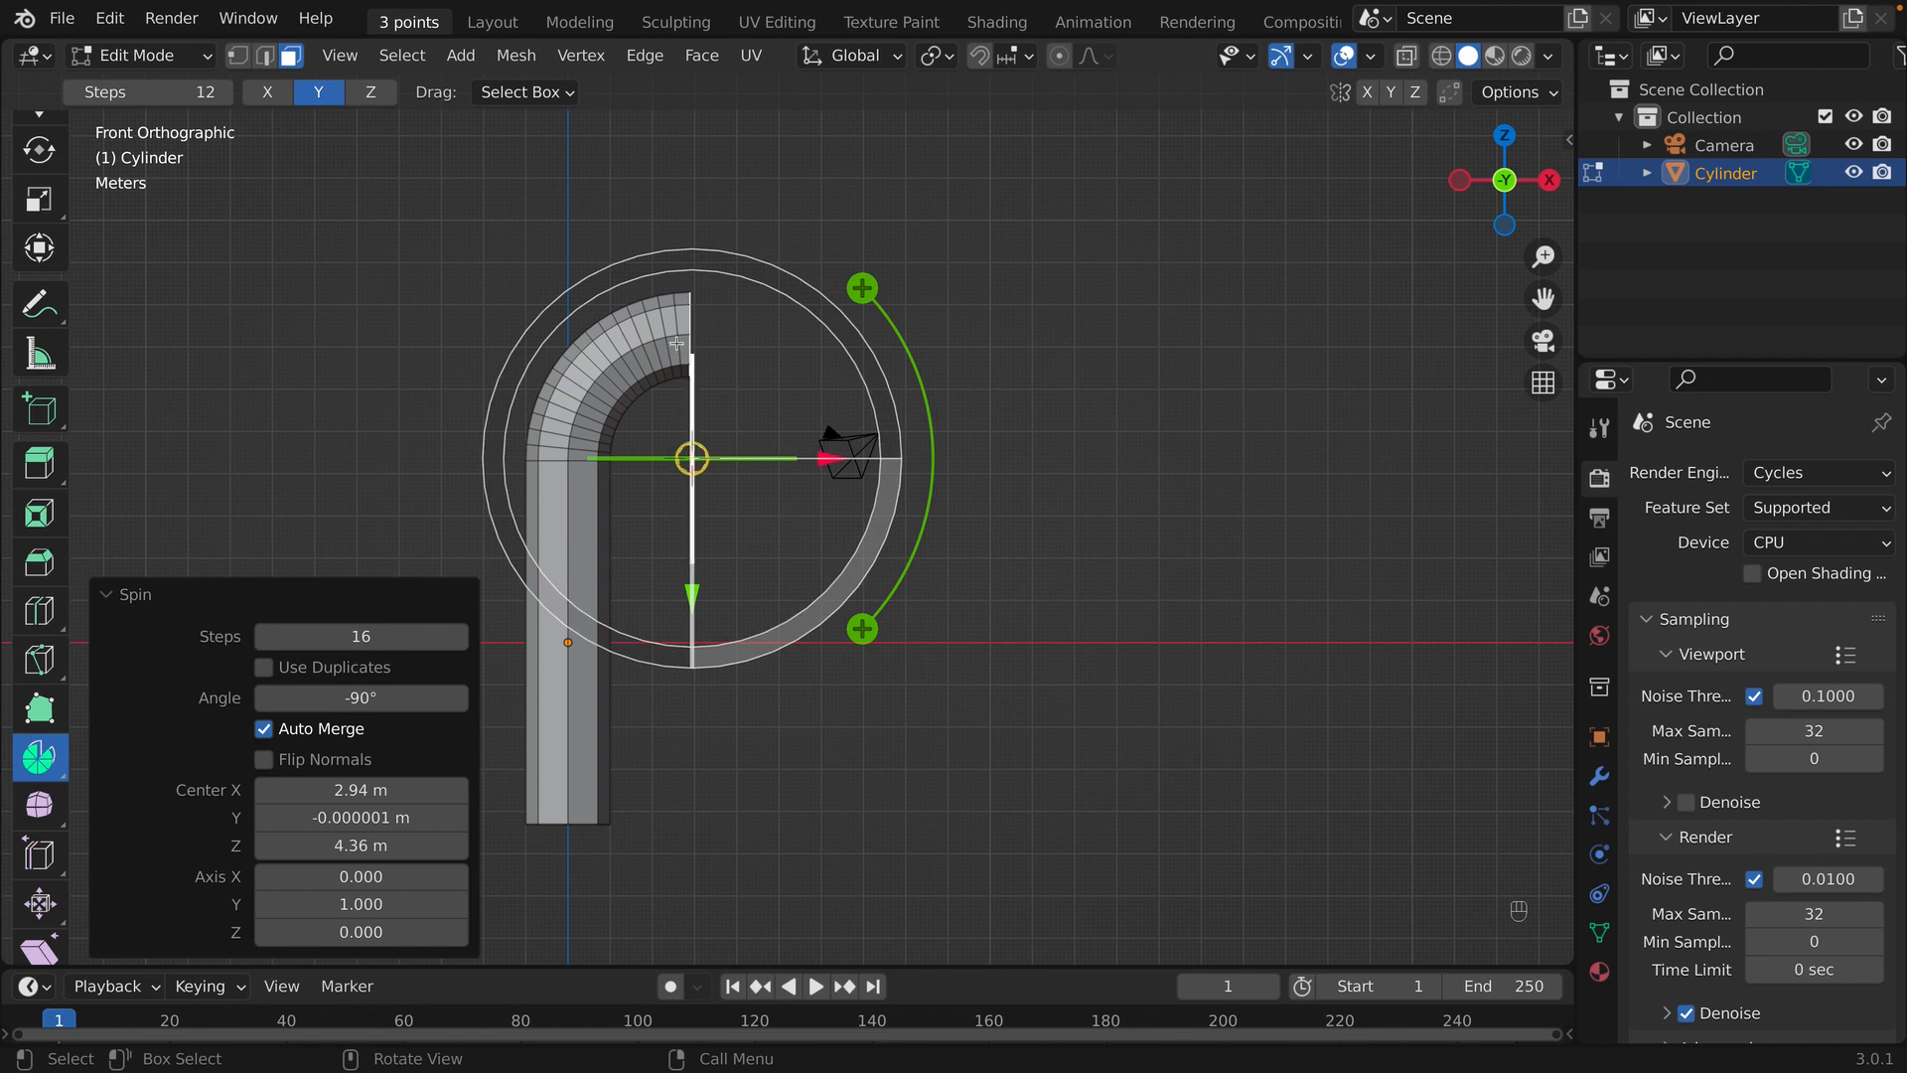
- Extrude the bend's end face about 13.1 m along its normal to form a horizontal pipe section
{"action": "scroll", "coordinate": [57, 330], "scroll_direction": "up", "scroll_amount": 3}
{"action": "scroll", "coordinate": [58, 331], "scroll_direction": "up", "scroll_amount": 3}
{"action": "left_click", "coordinate": [38, 234]}
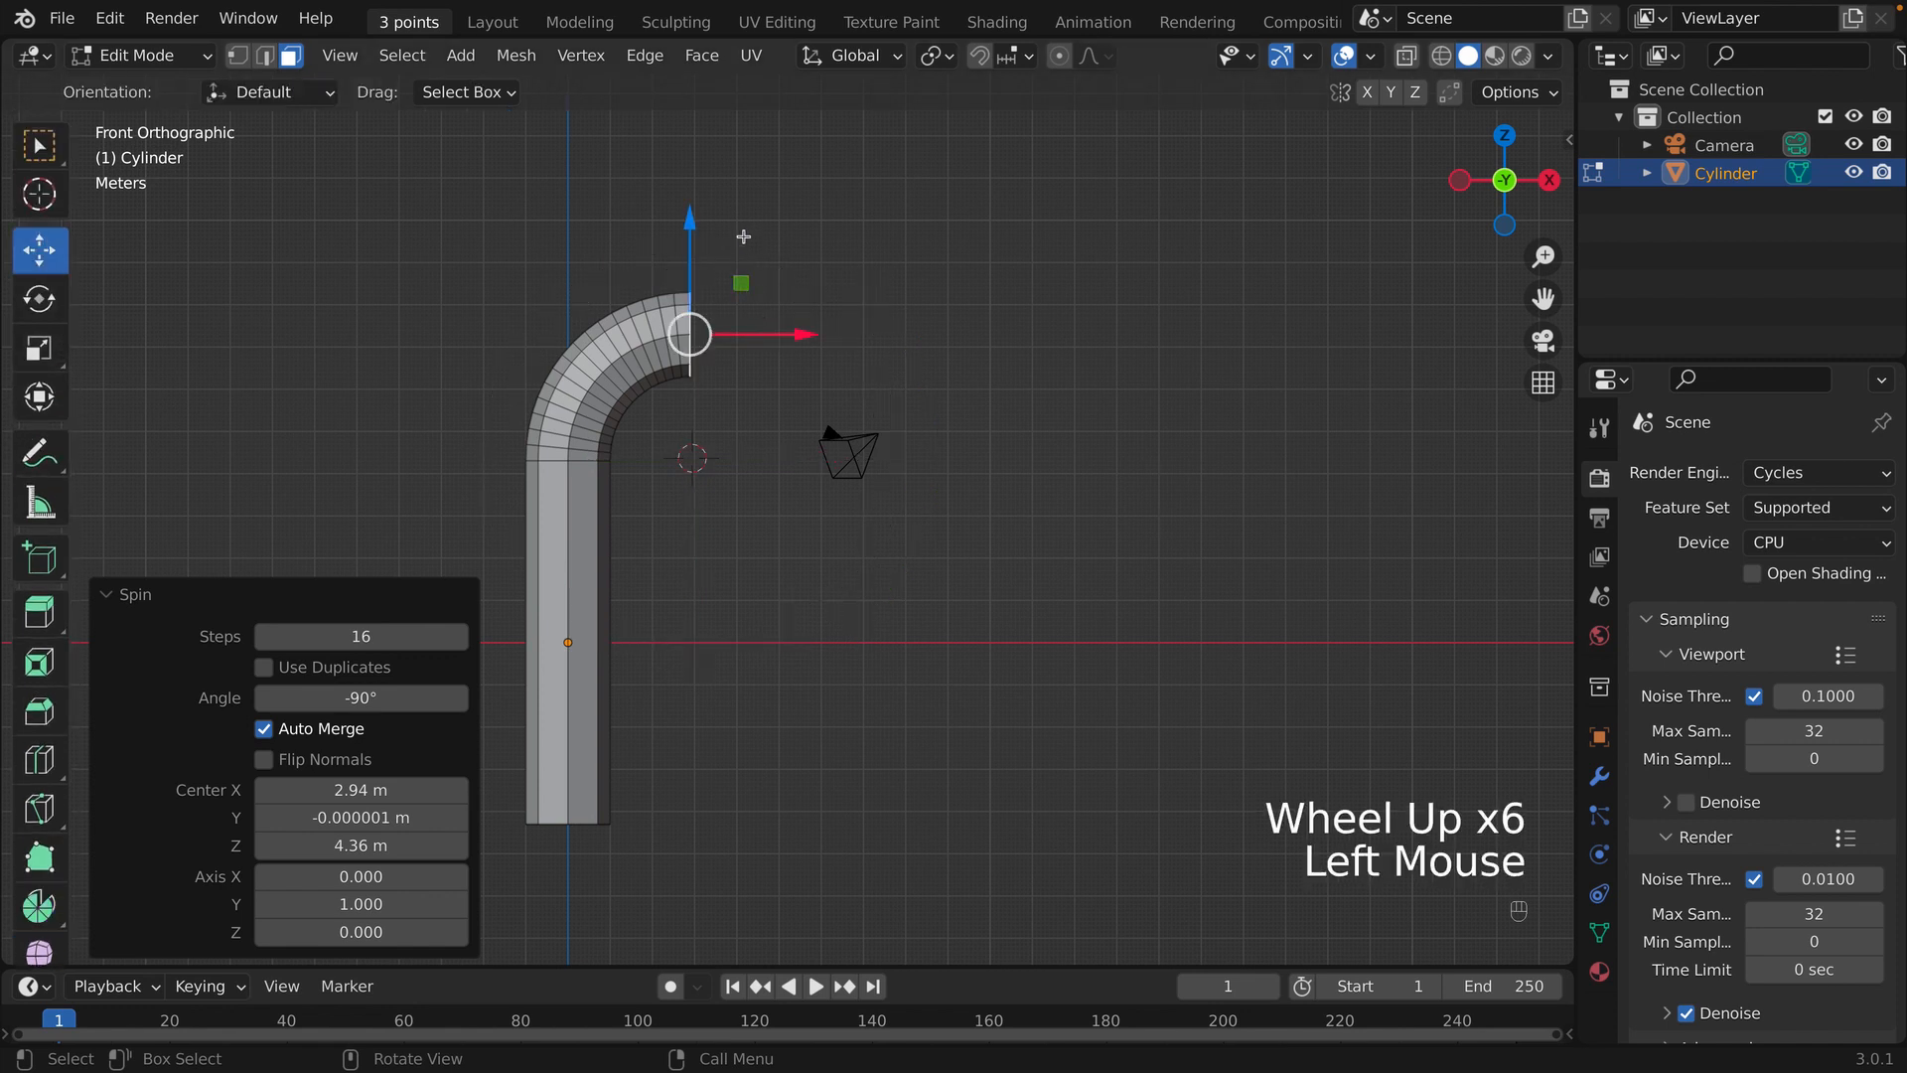
{"action": "key", "text": "e"}
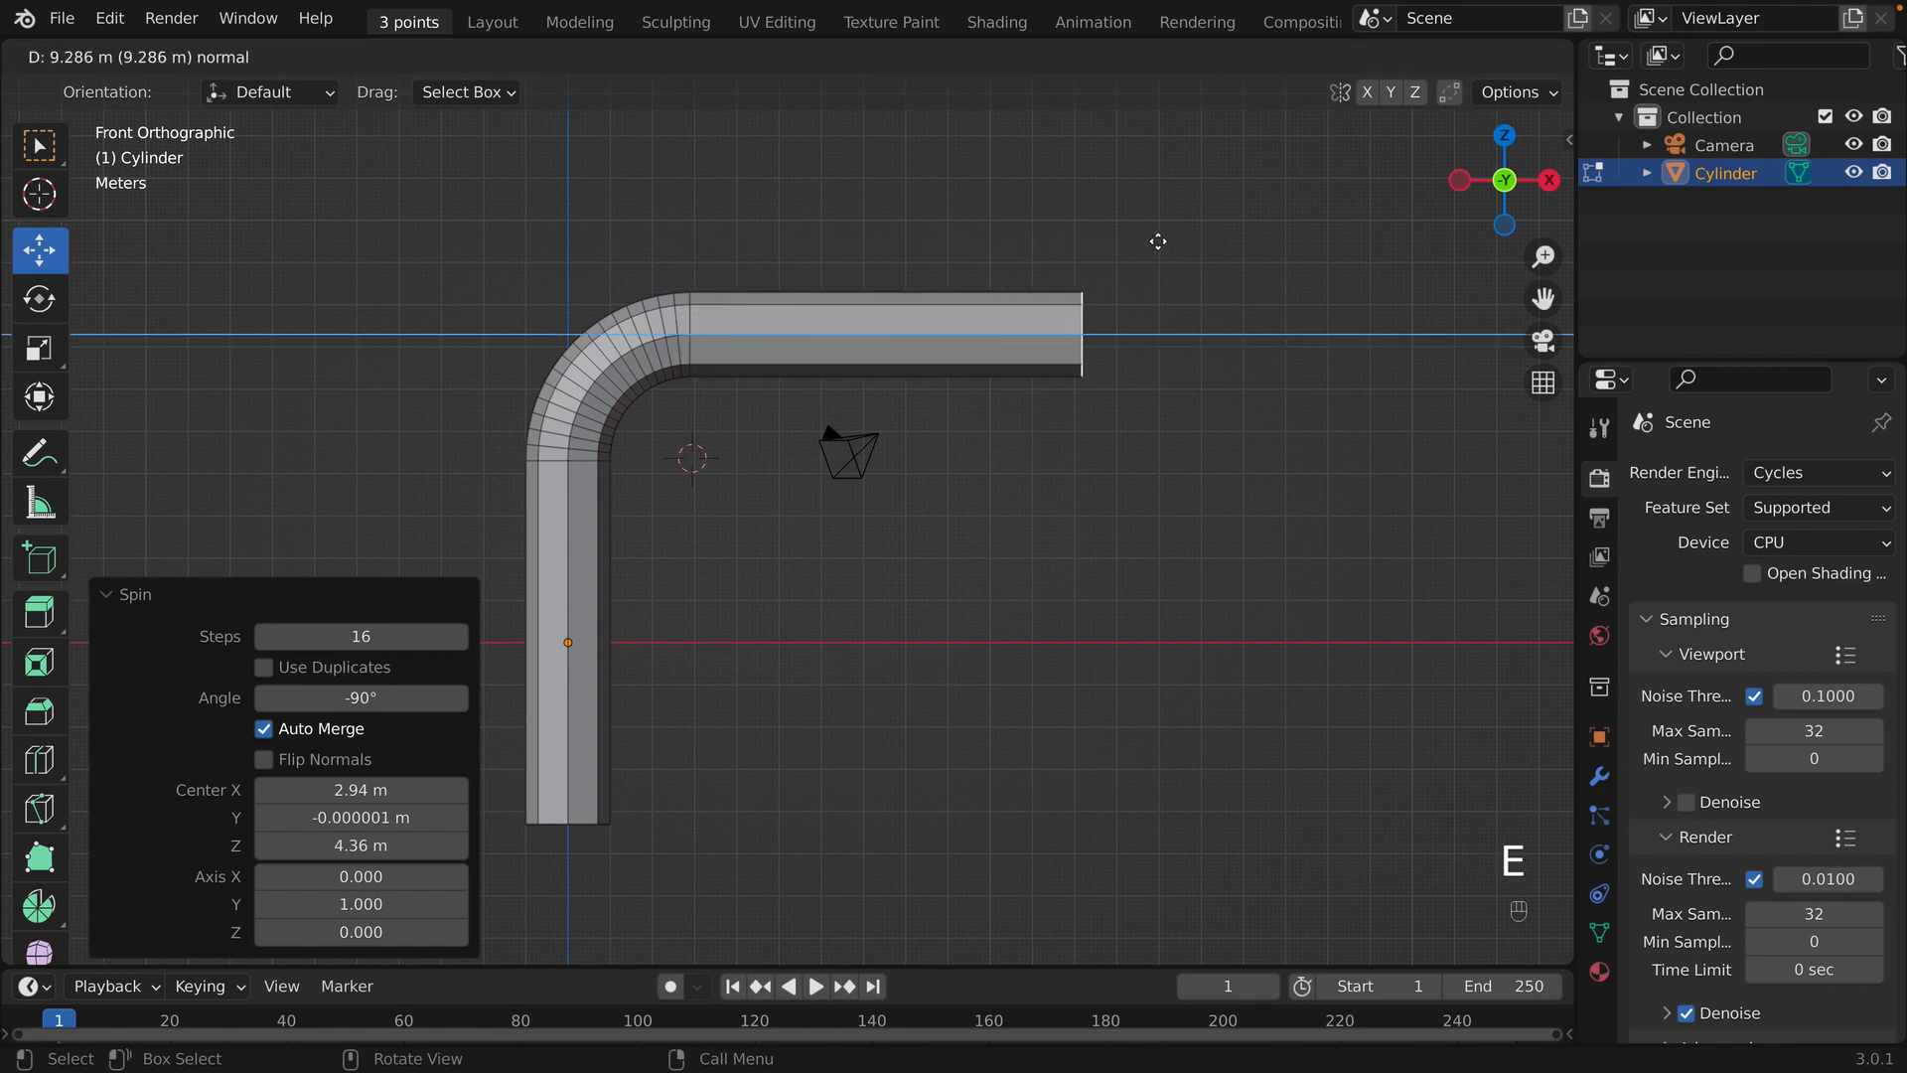
{"action": "left_click", "coordinate": [1298, 242]}
- Place the 3D cursor directly above the horizontal pipe's end face, in line with that face
{"action": "scroll", "coordinate": [993, 427], "scroll_direction": "down", "scroll_amount": 3}
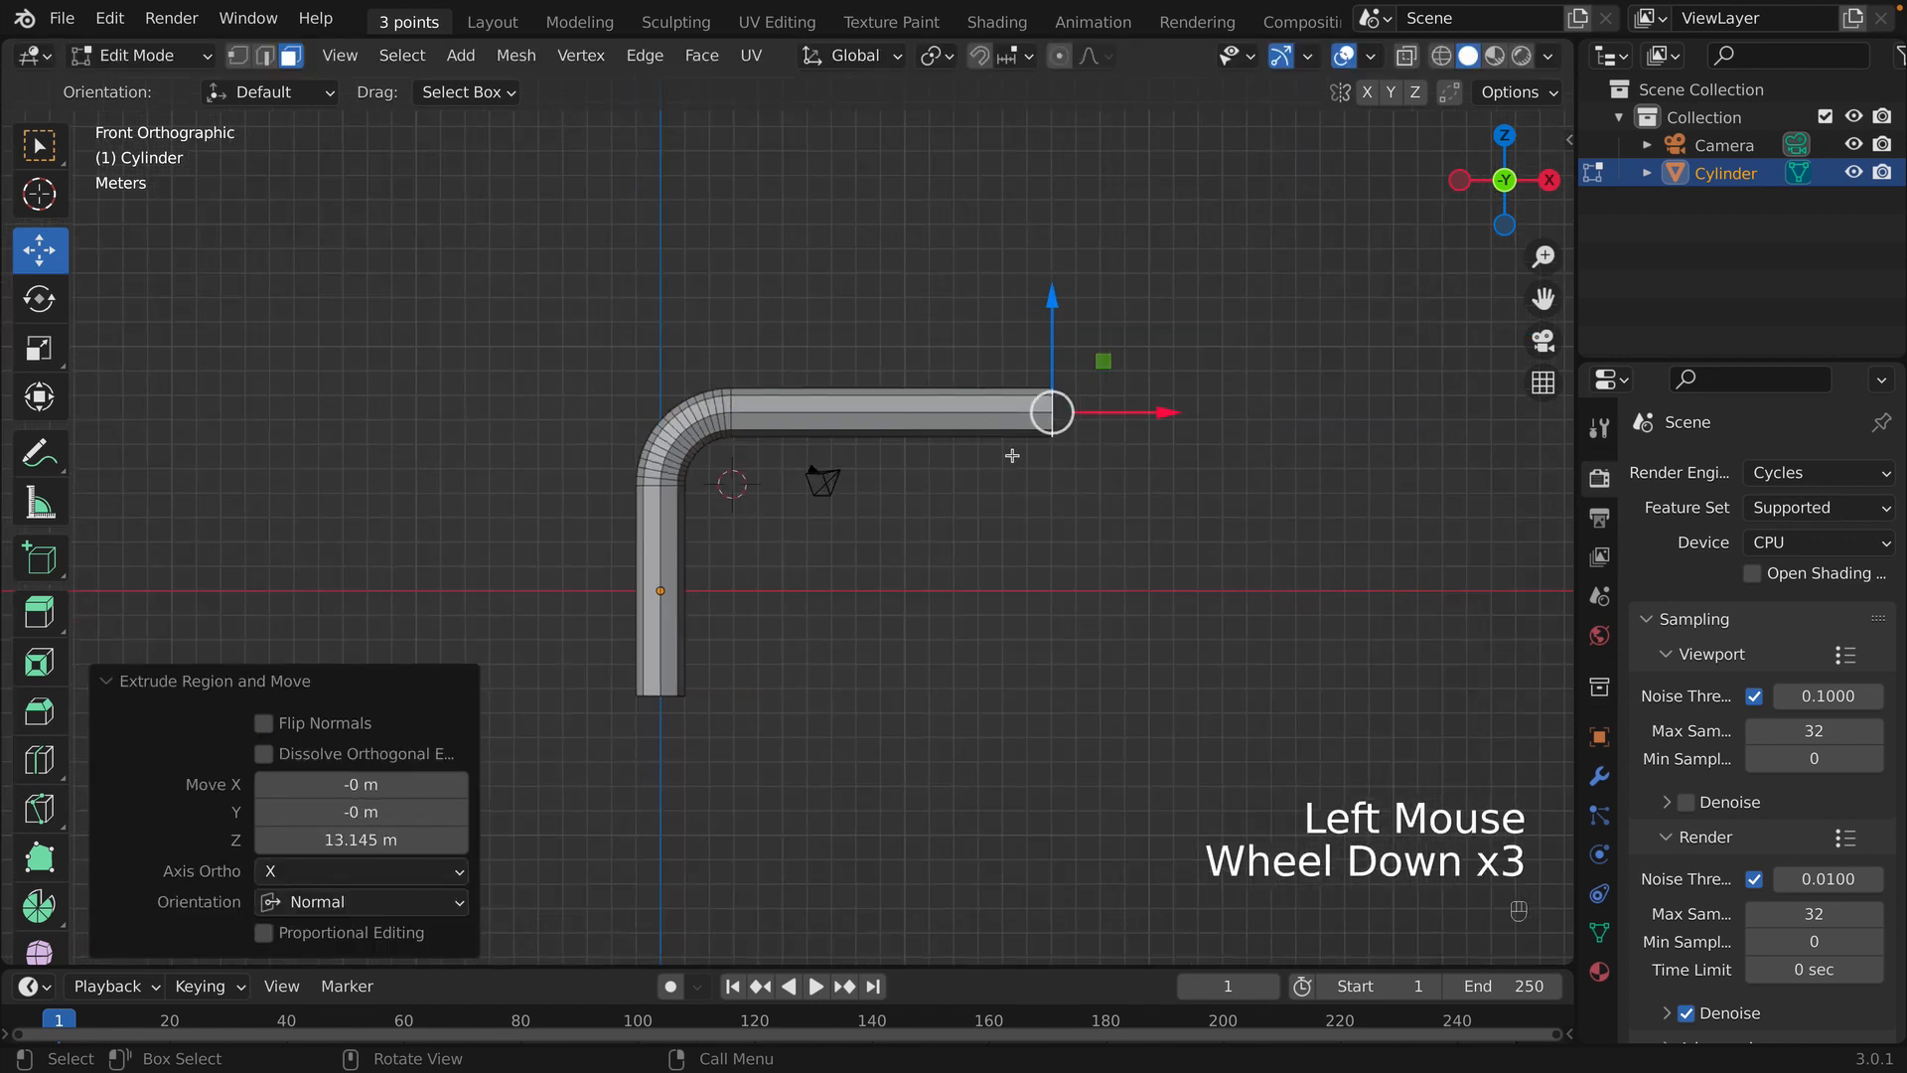
{"action": "middle_click_drag", "start_coordinate": [993, 428], "coordinate": [722, 449], "text": "shift"}
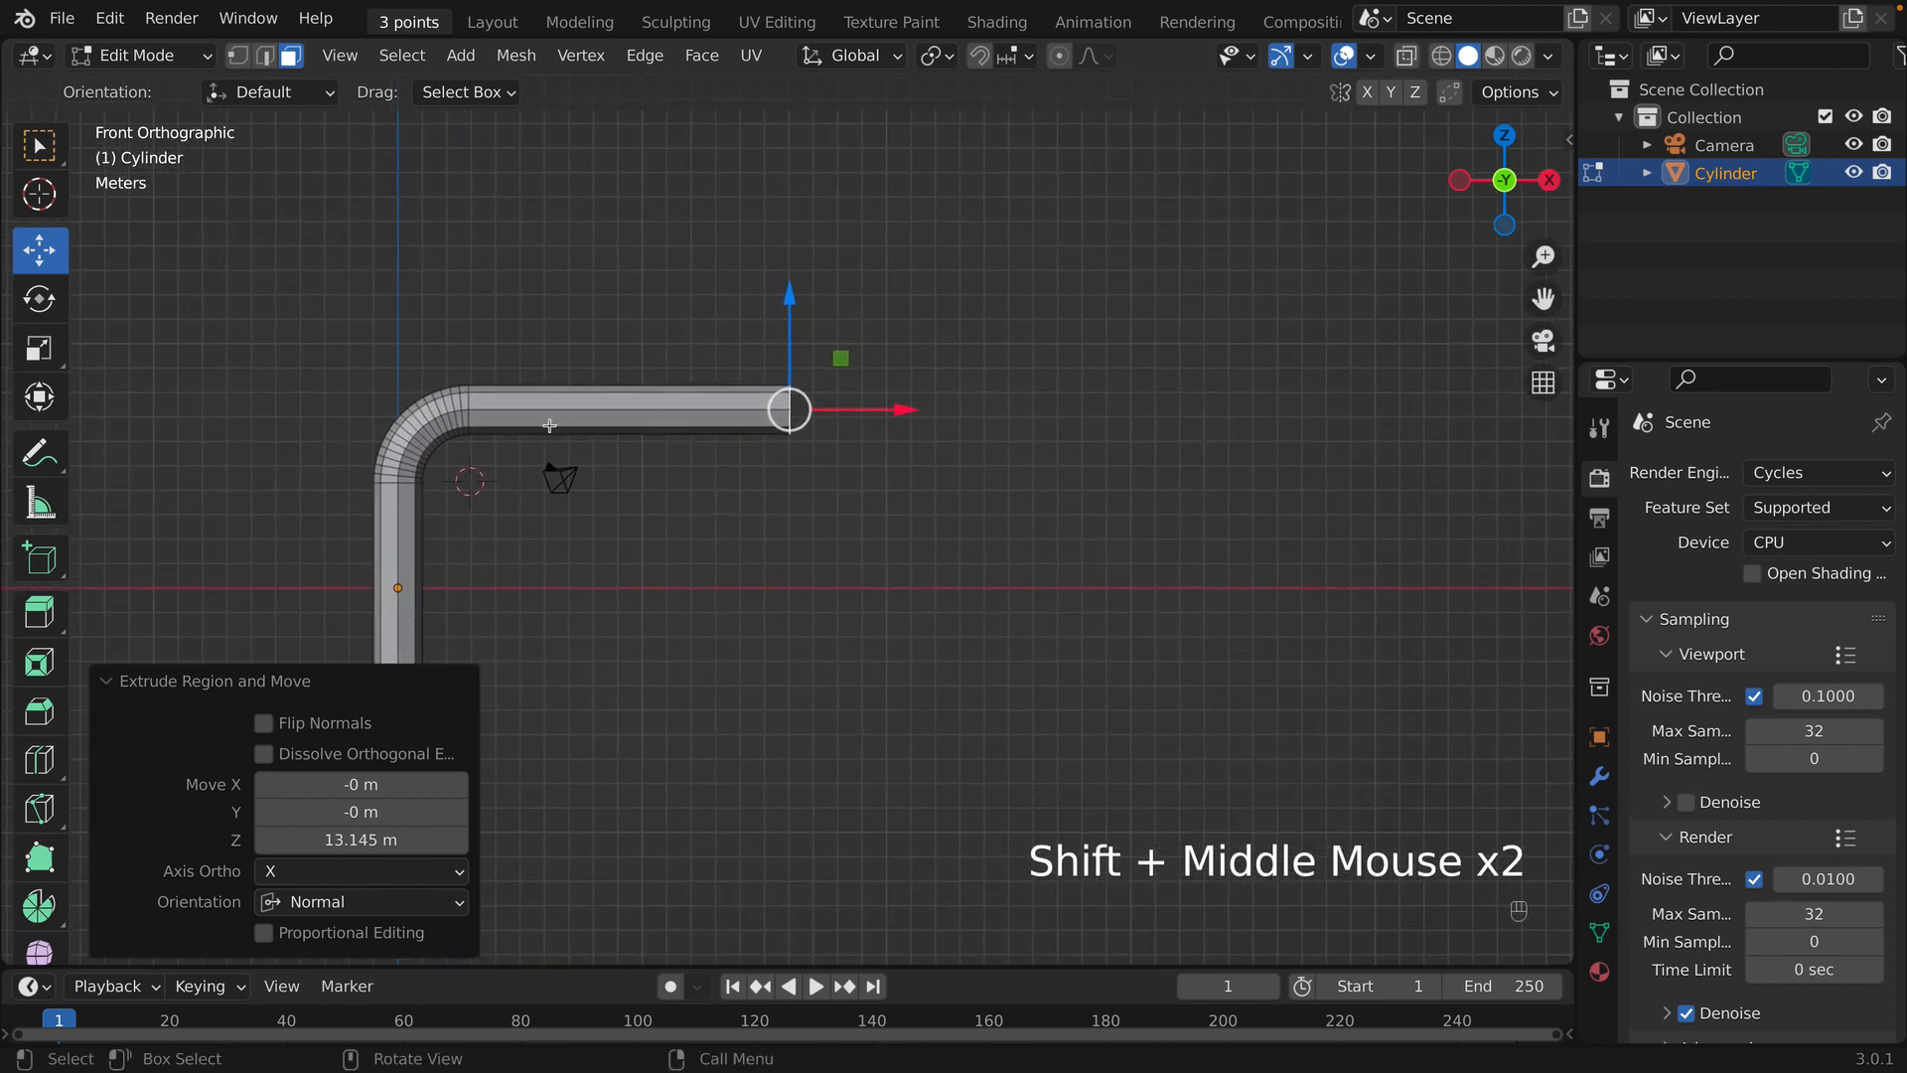
{"action": "scroll", "coordinate": [630, 350], "scroll_direction": "up", "scroll_amount": 1}
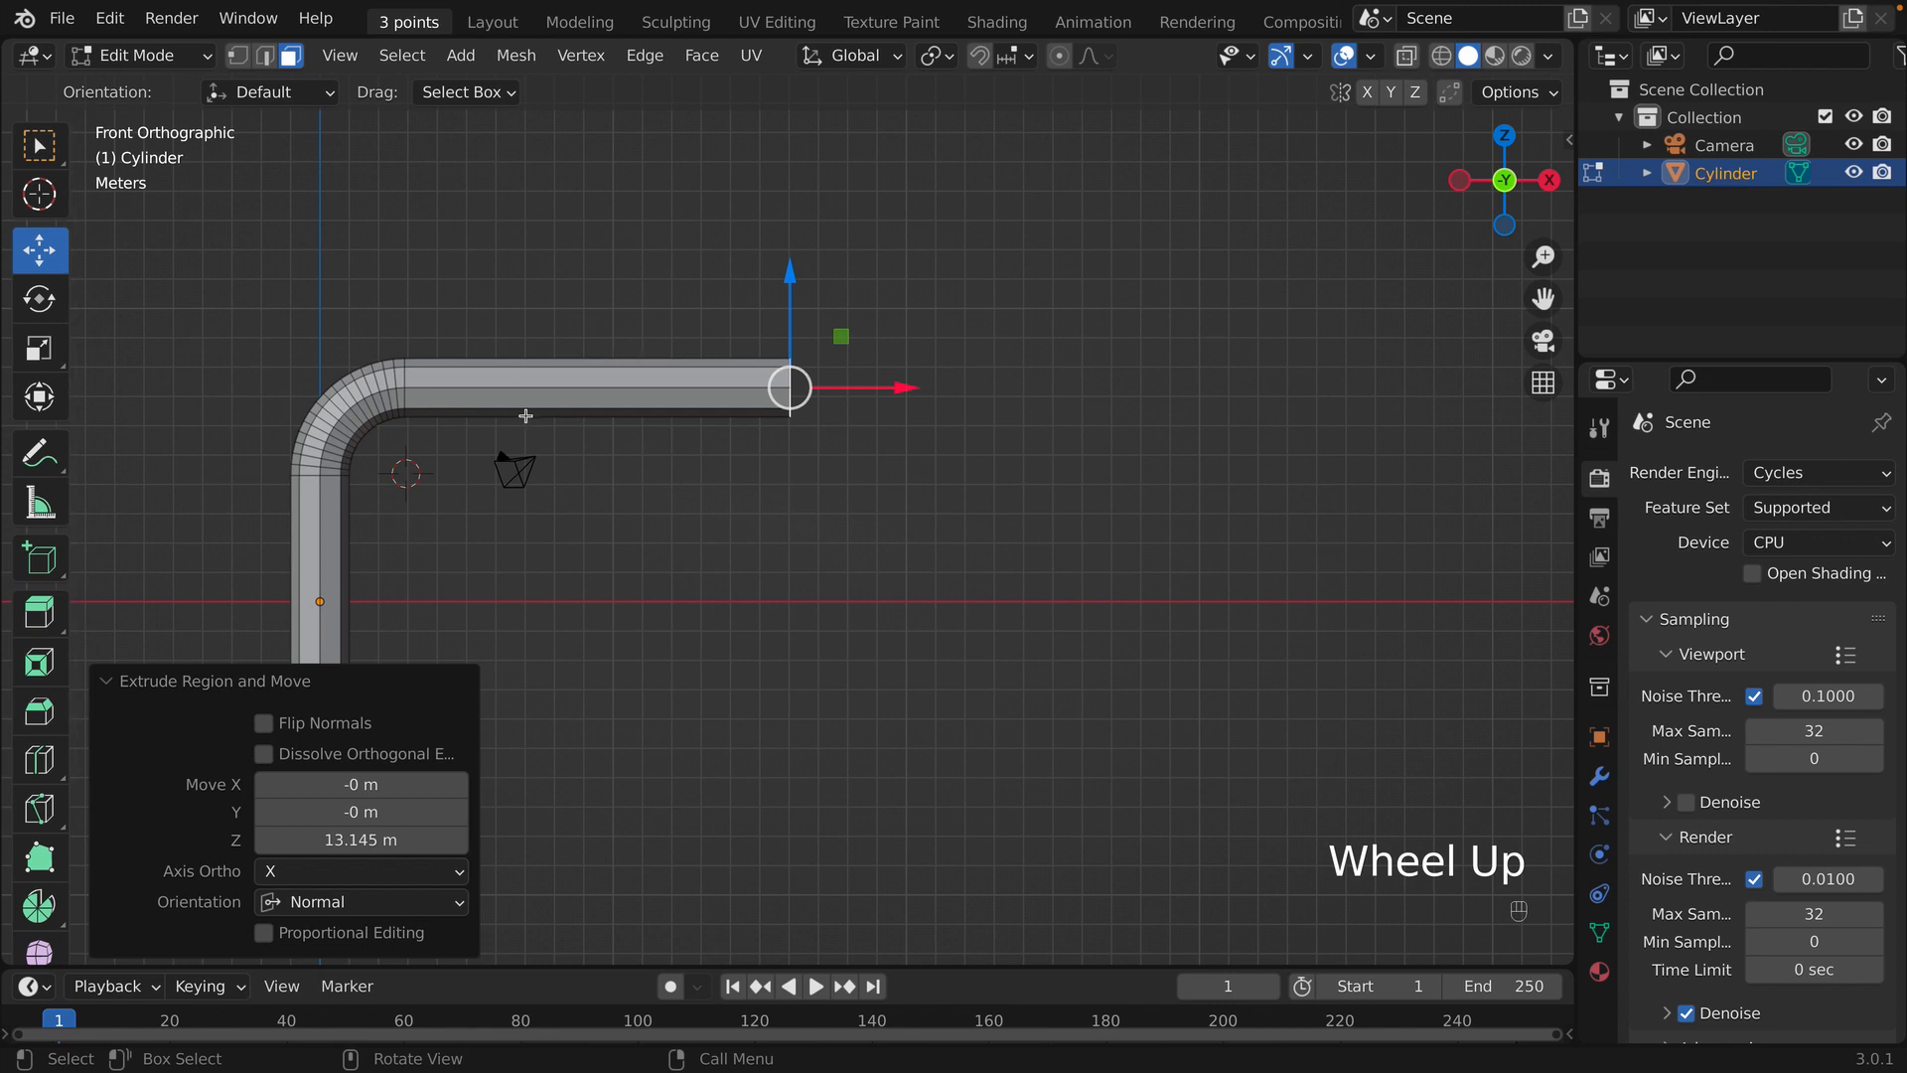
{"action": "left_click", "coordinate": [51, 207]}
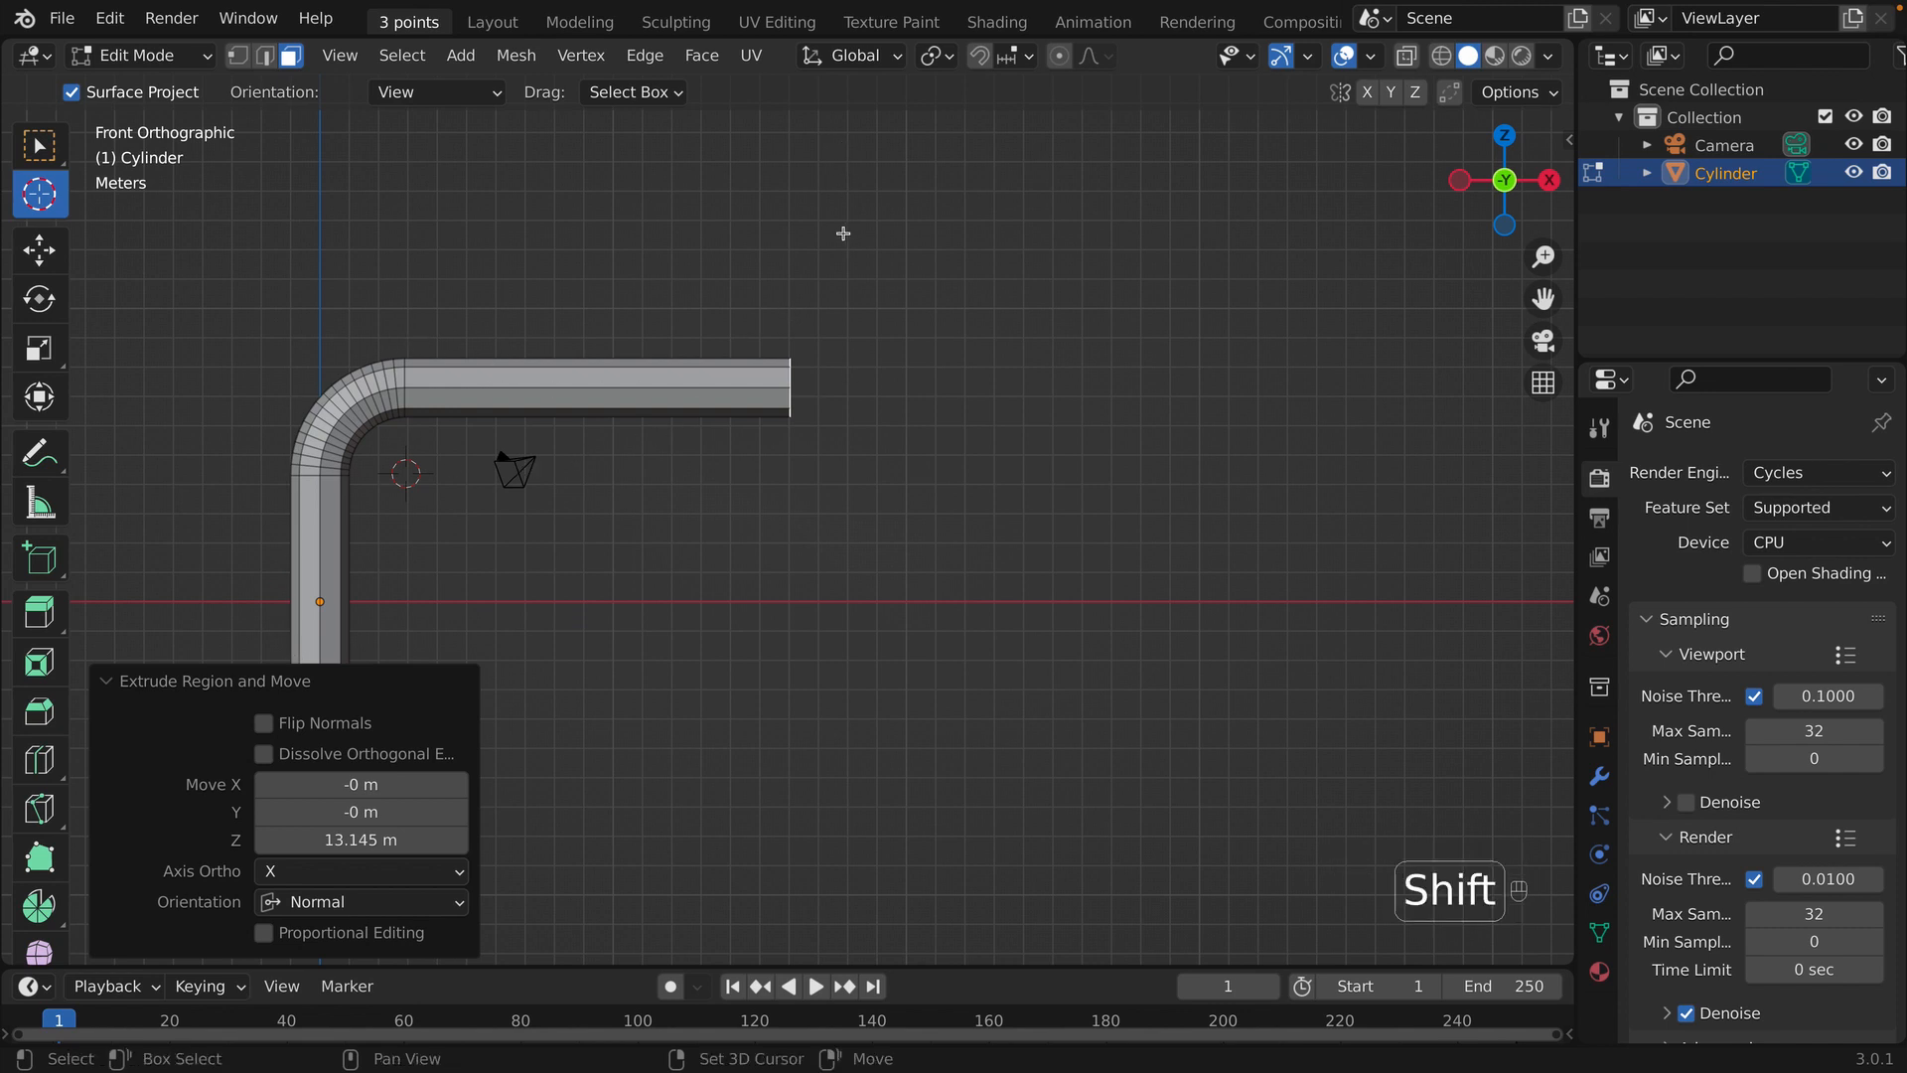
{"action": "middle_click_drag", "start_coordinate": [844, 235], "coordinate": [766, 509], "text": "shift"}
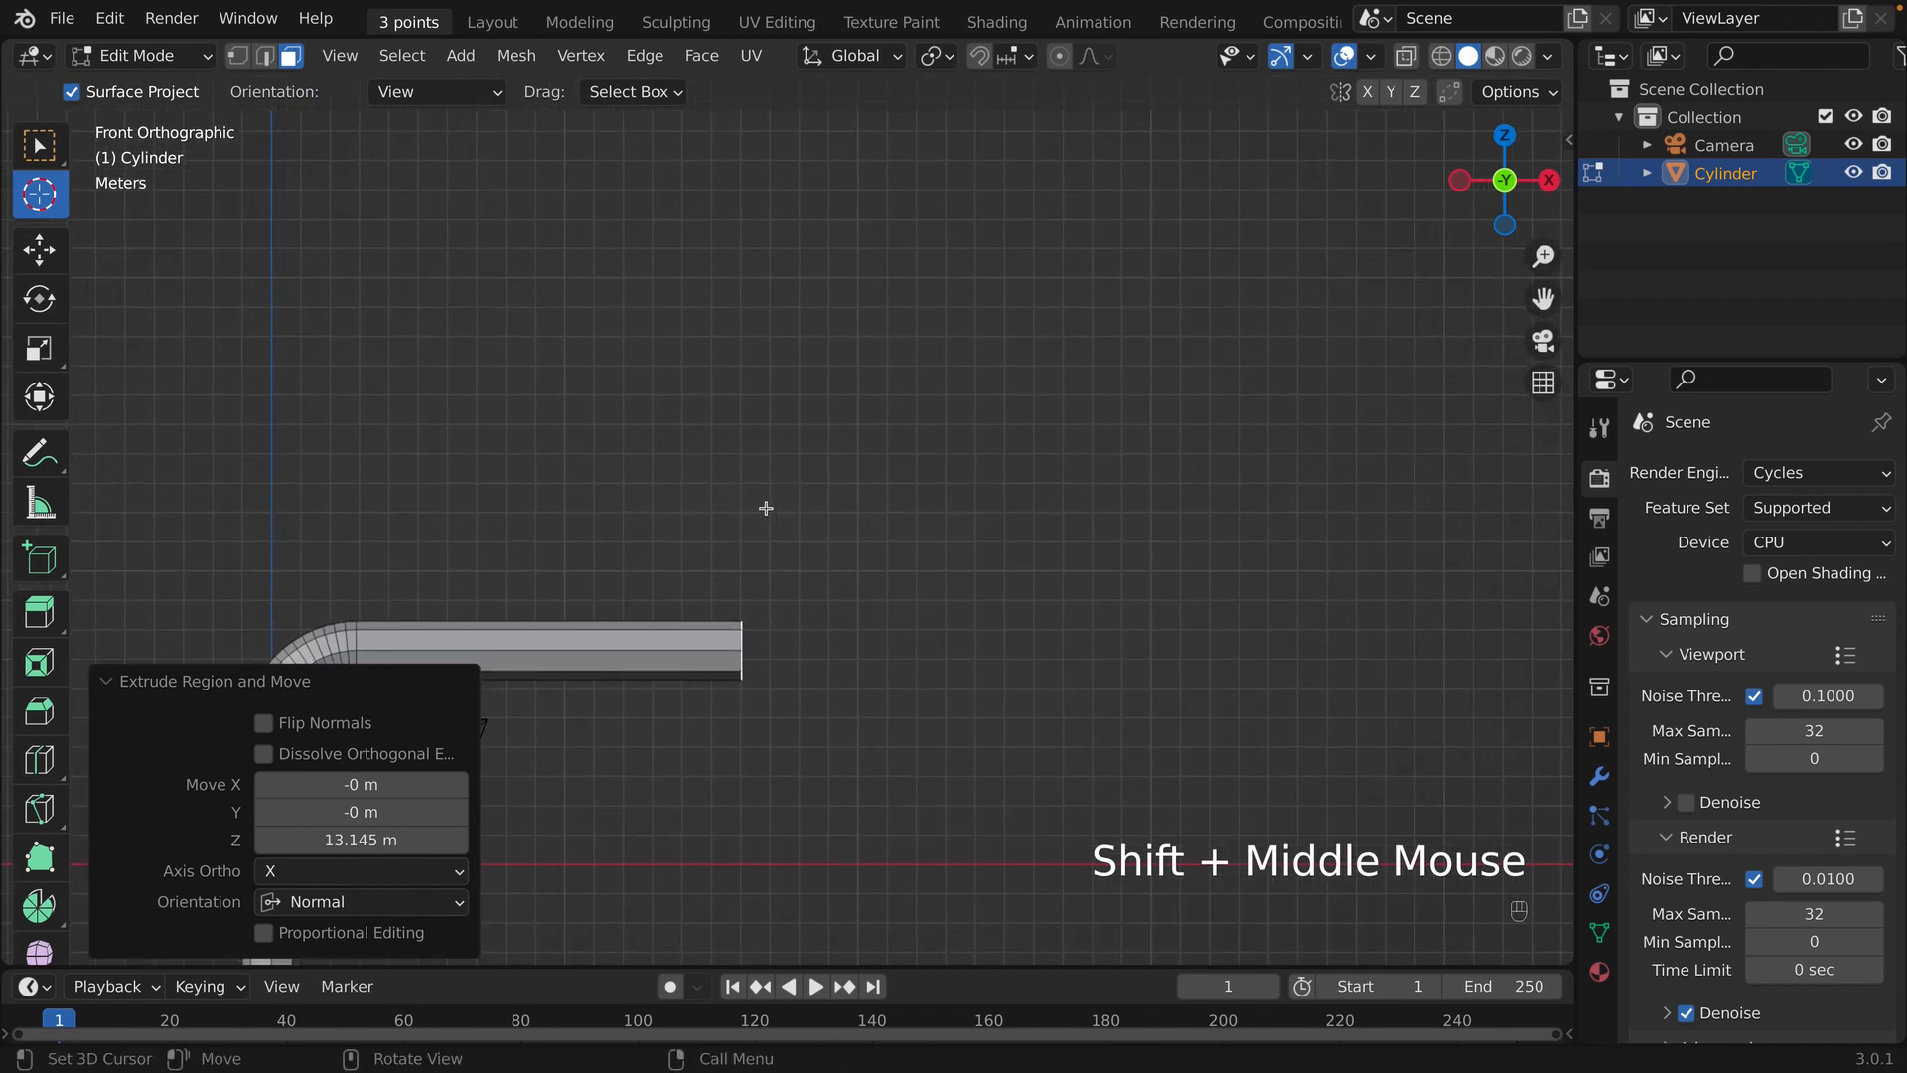
{"action": "left_click", "coordinate": [740, 571]}
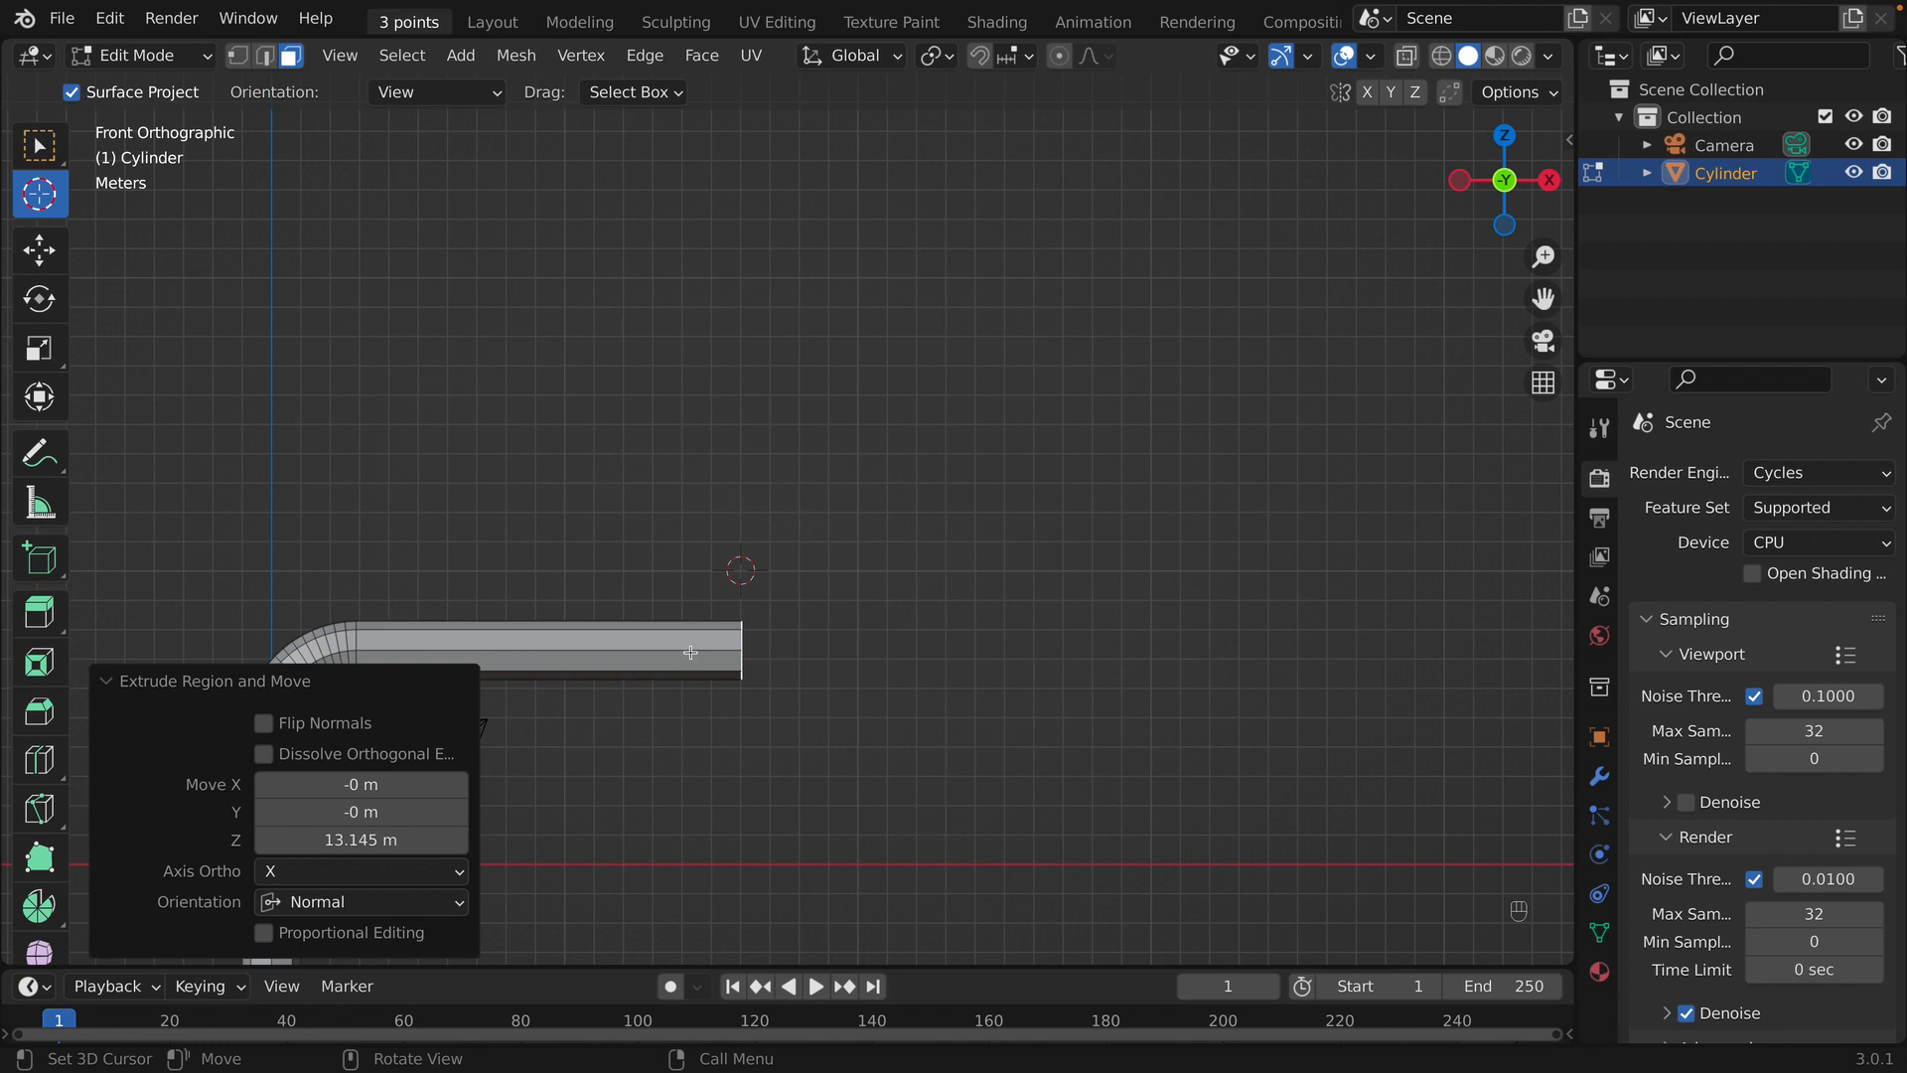
{"action": "left_click", "coordinate": [742, 559]}
- Spin the horizontal pipe's end face upward around the 3D cursor about the Y axis with an angle of 90°
{"action": "left_click", "coordinate": [39, 906]}
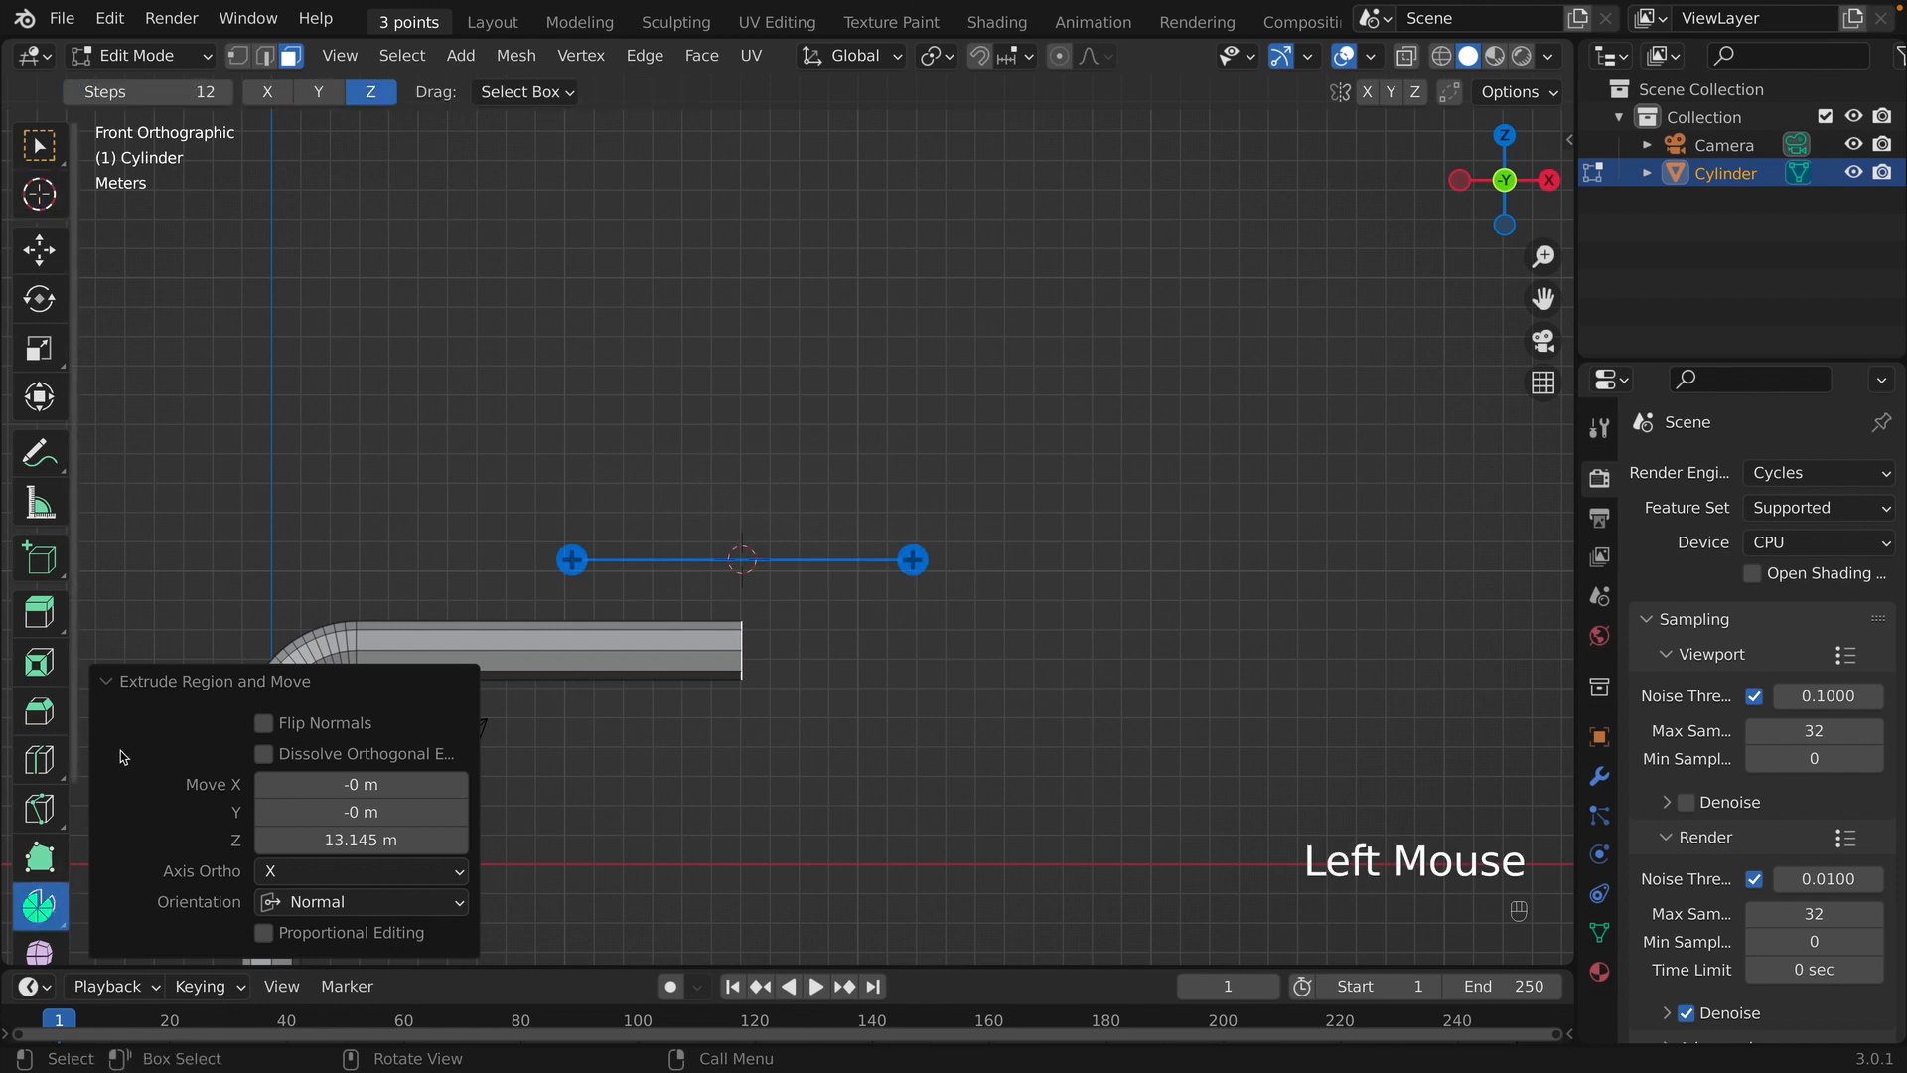
{"action": "left_click", "coordinate": [262, 96]}
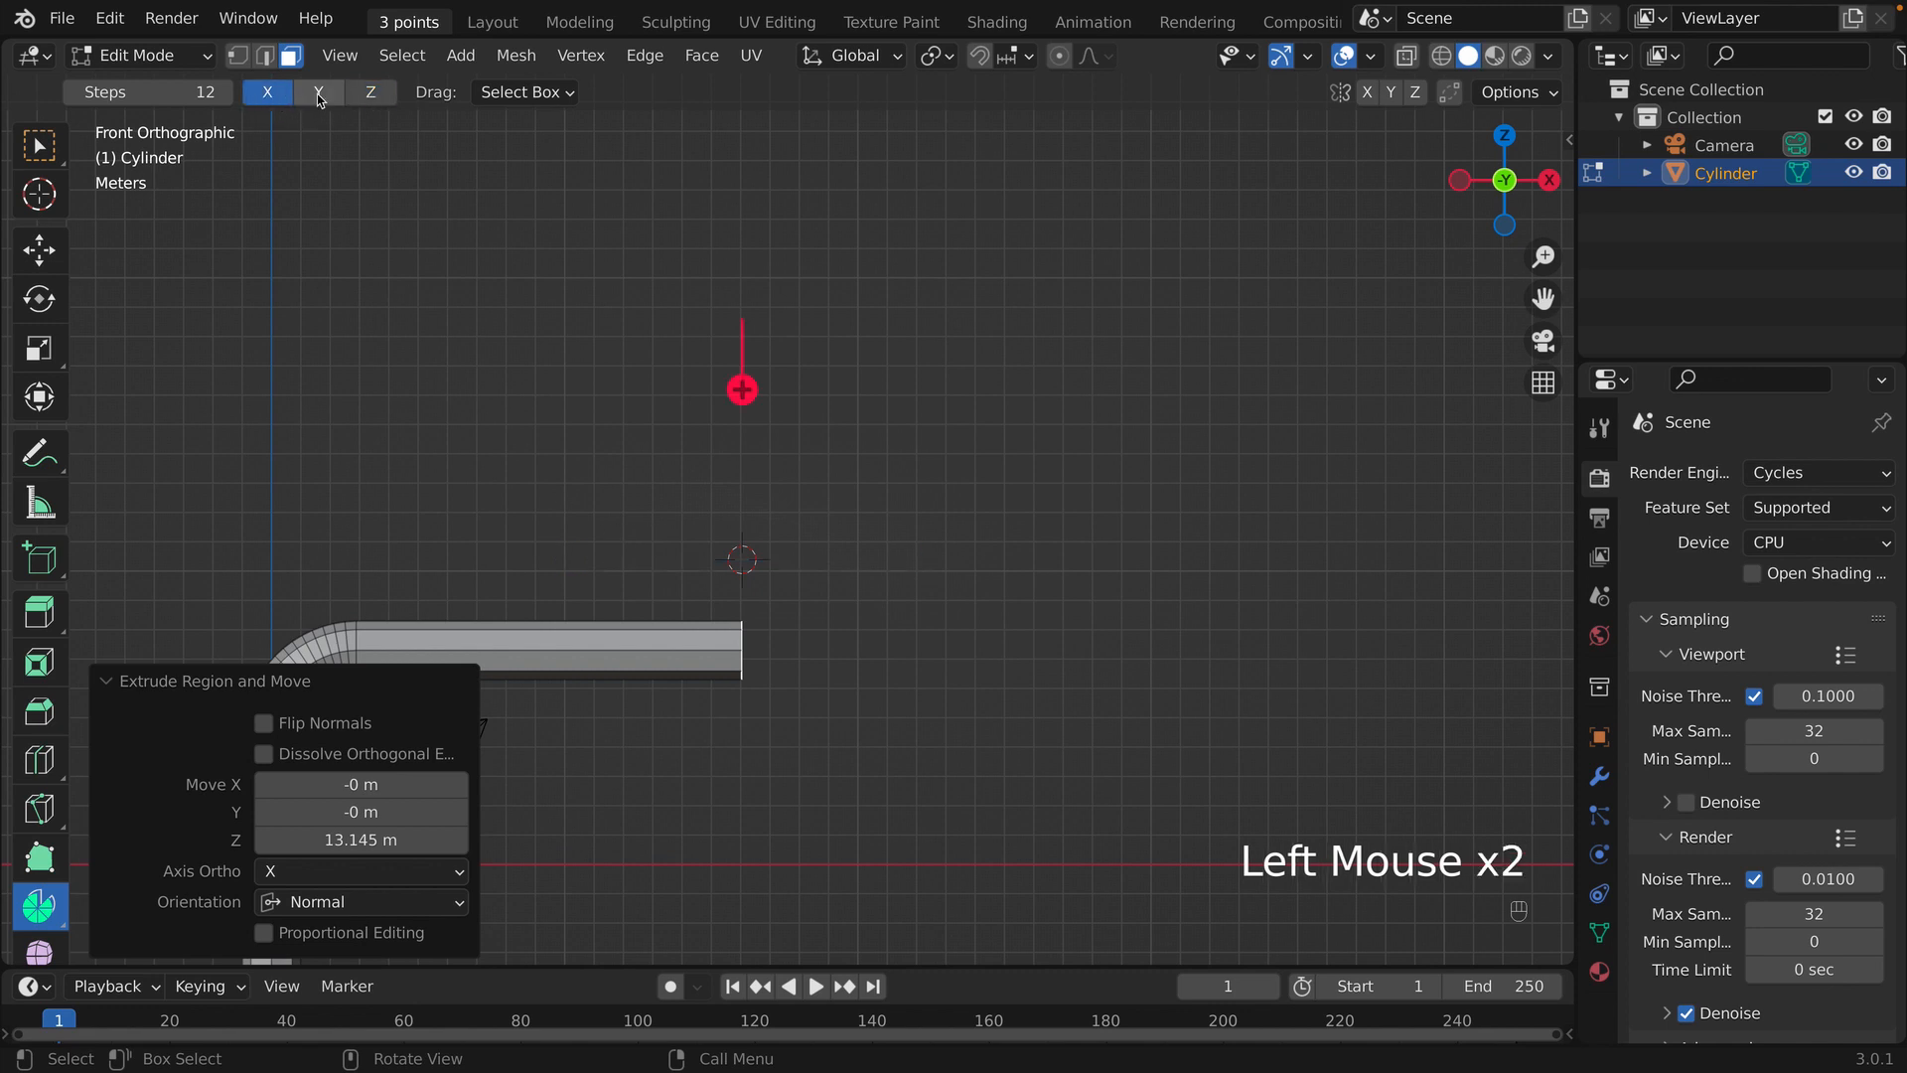
{"action": "left_click", "coordinate": [322, 93]}
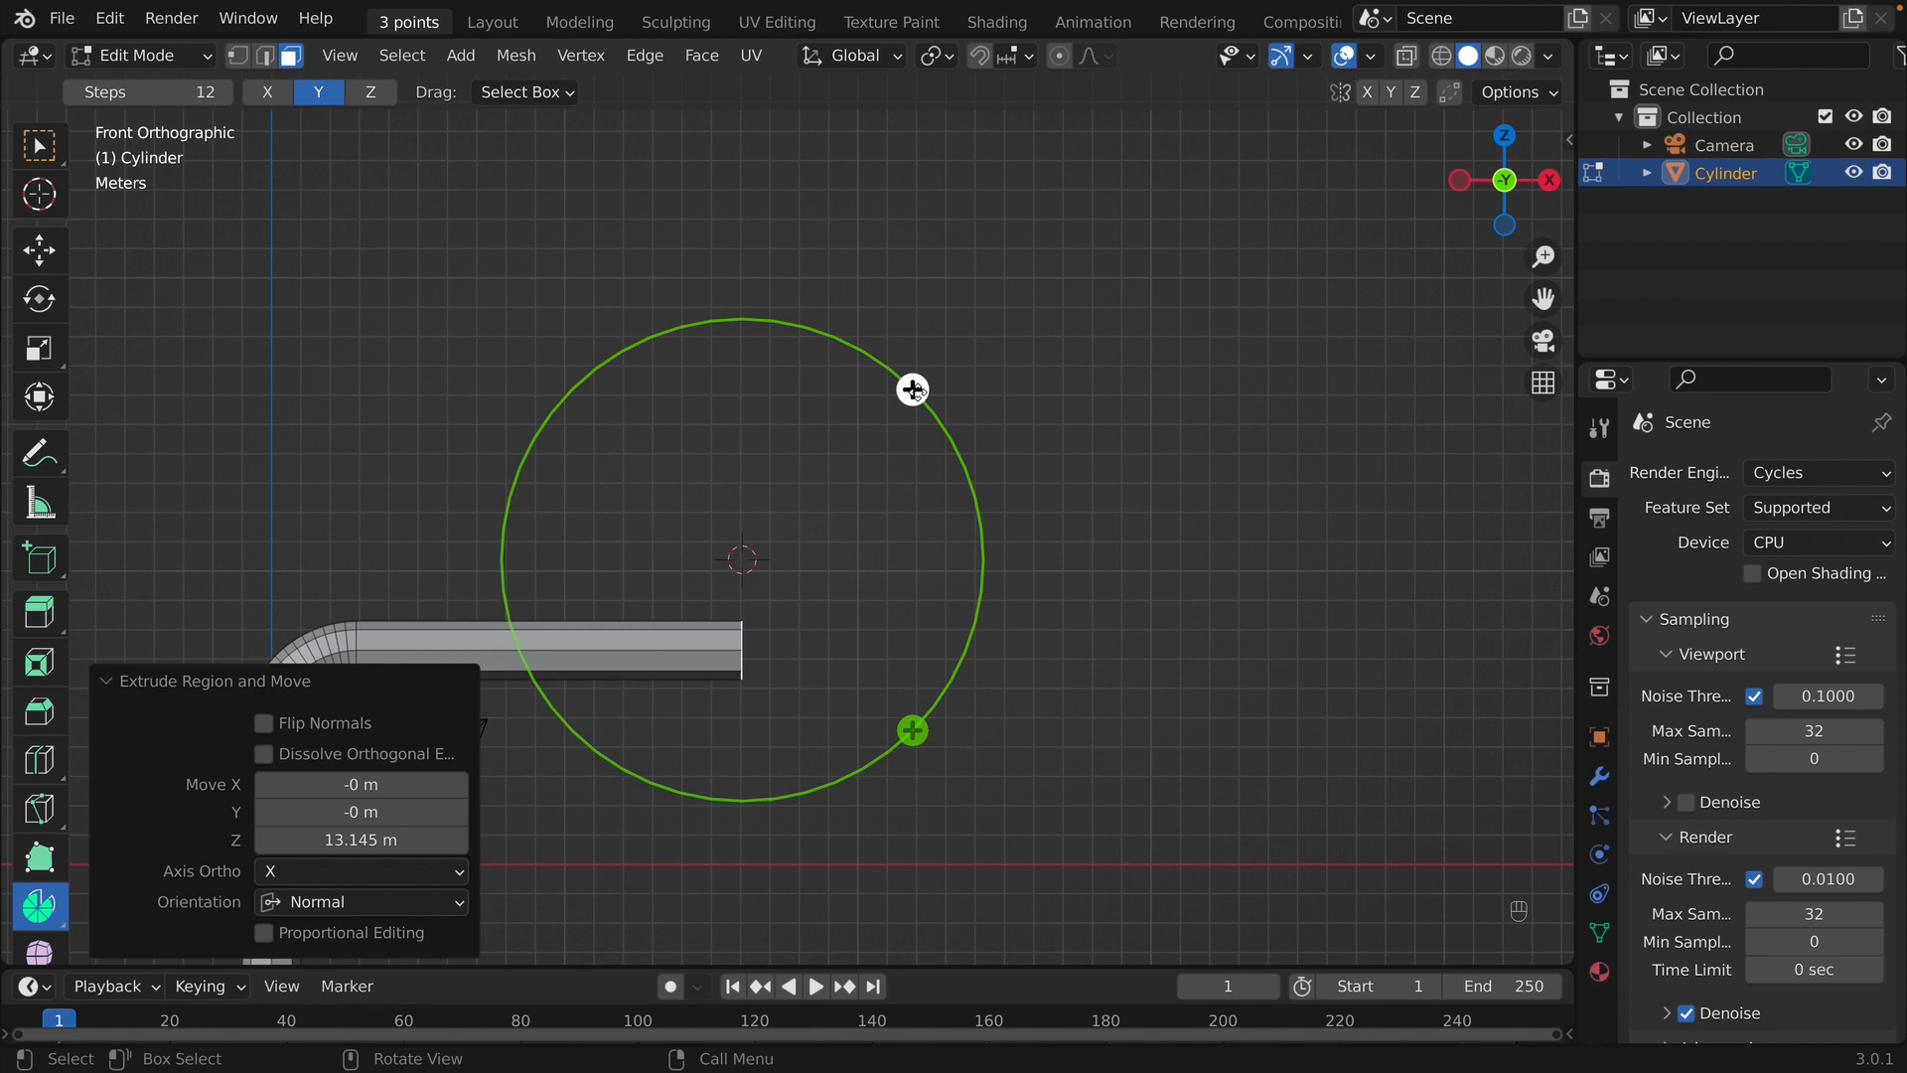
{"action": "left_click_drag", "start_coordinate": [913, 390], "coordinate": [554, 524]}
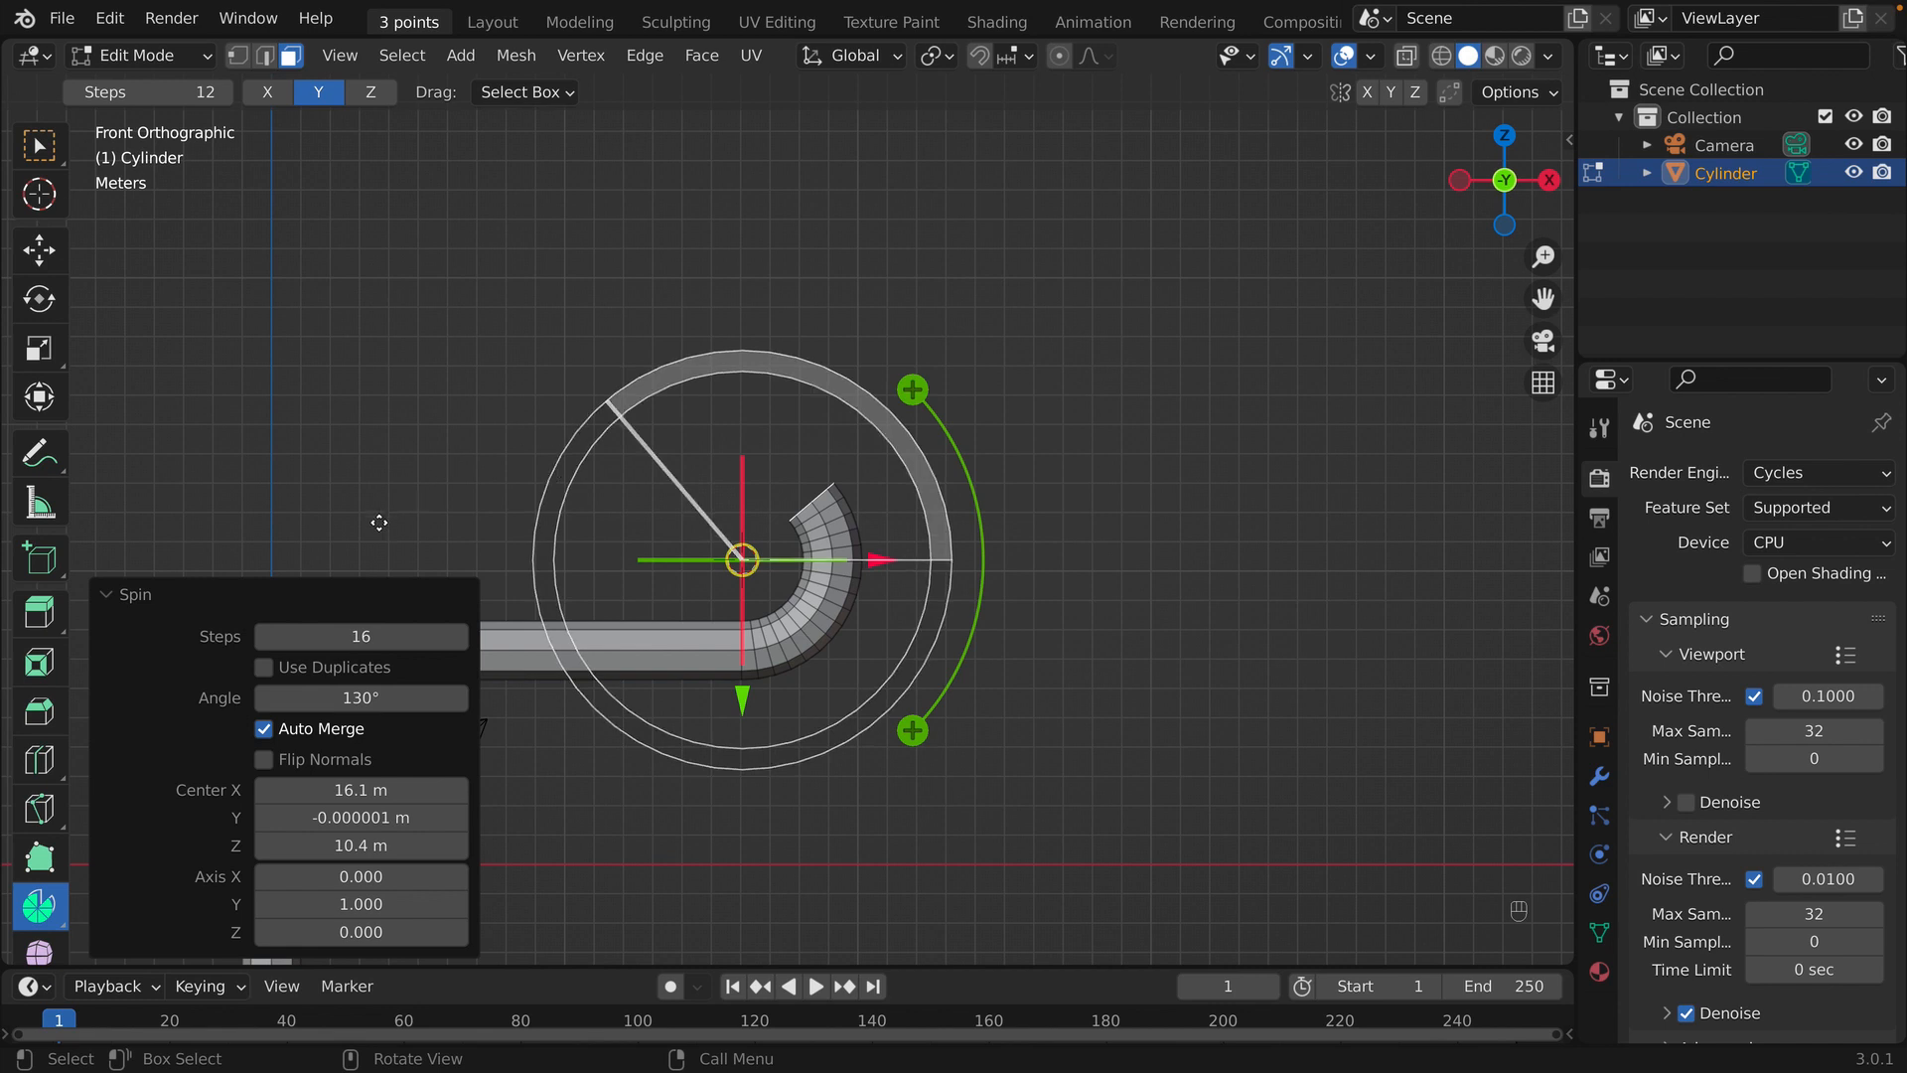
{"action": "left_click", "coordinate": [330, 698]}
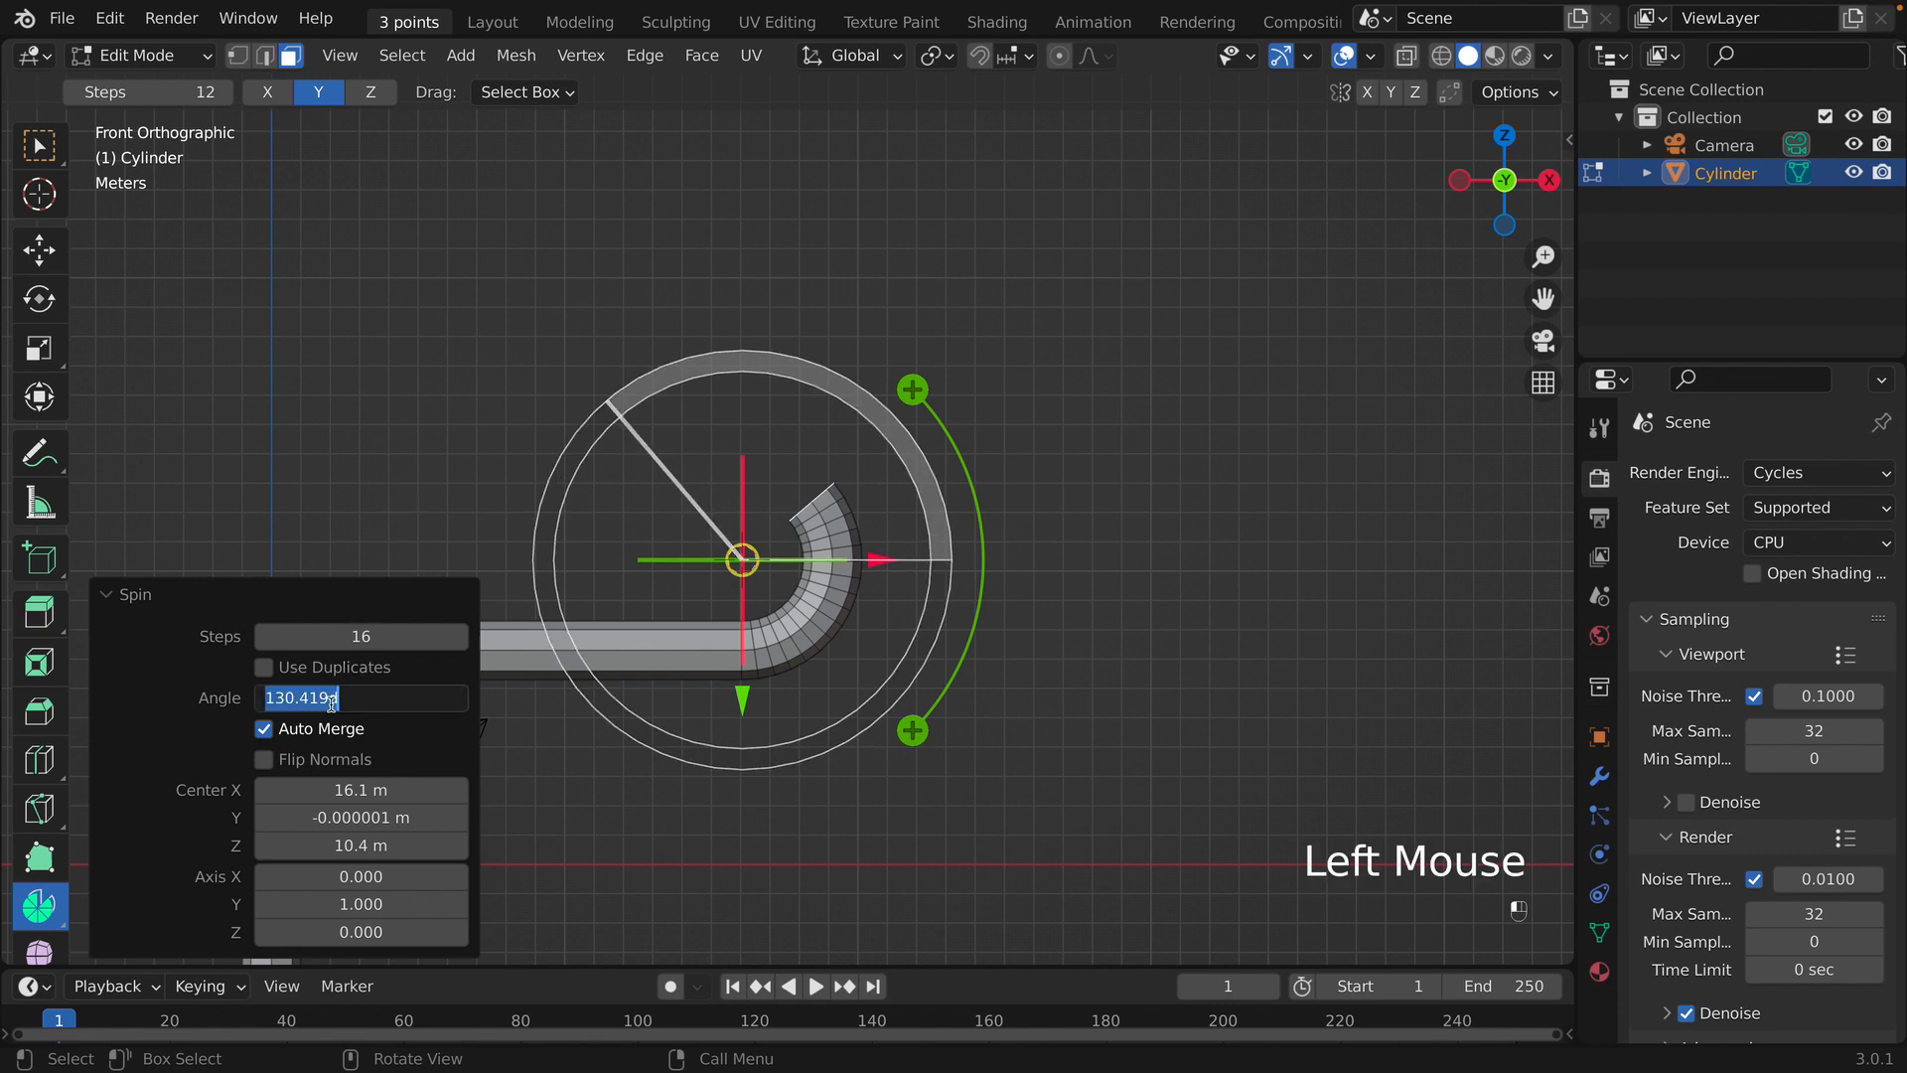
{"action": "type", "text": "90"}
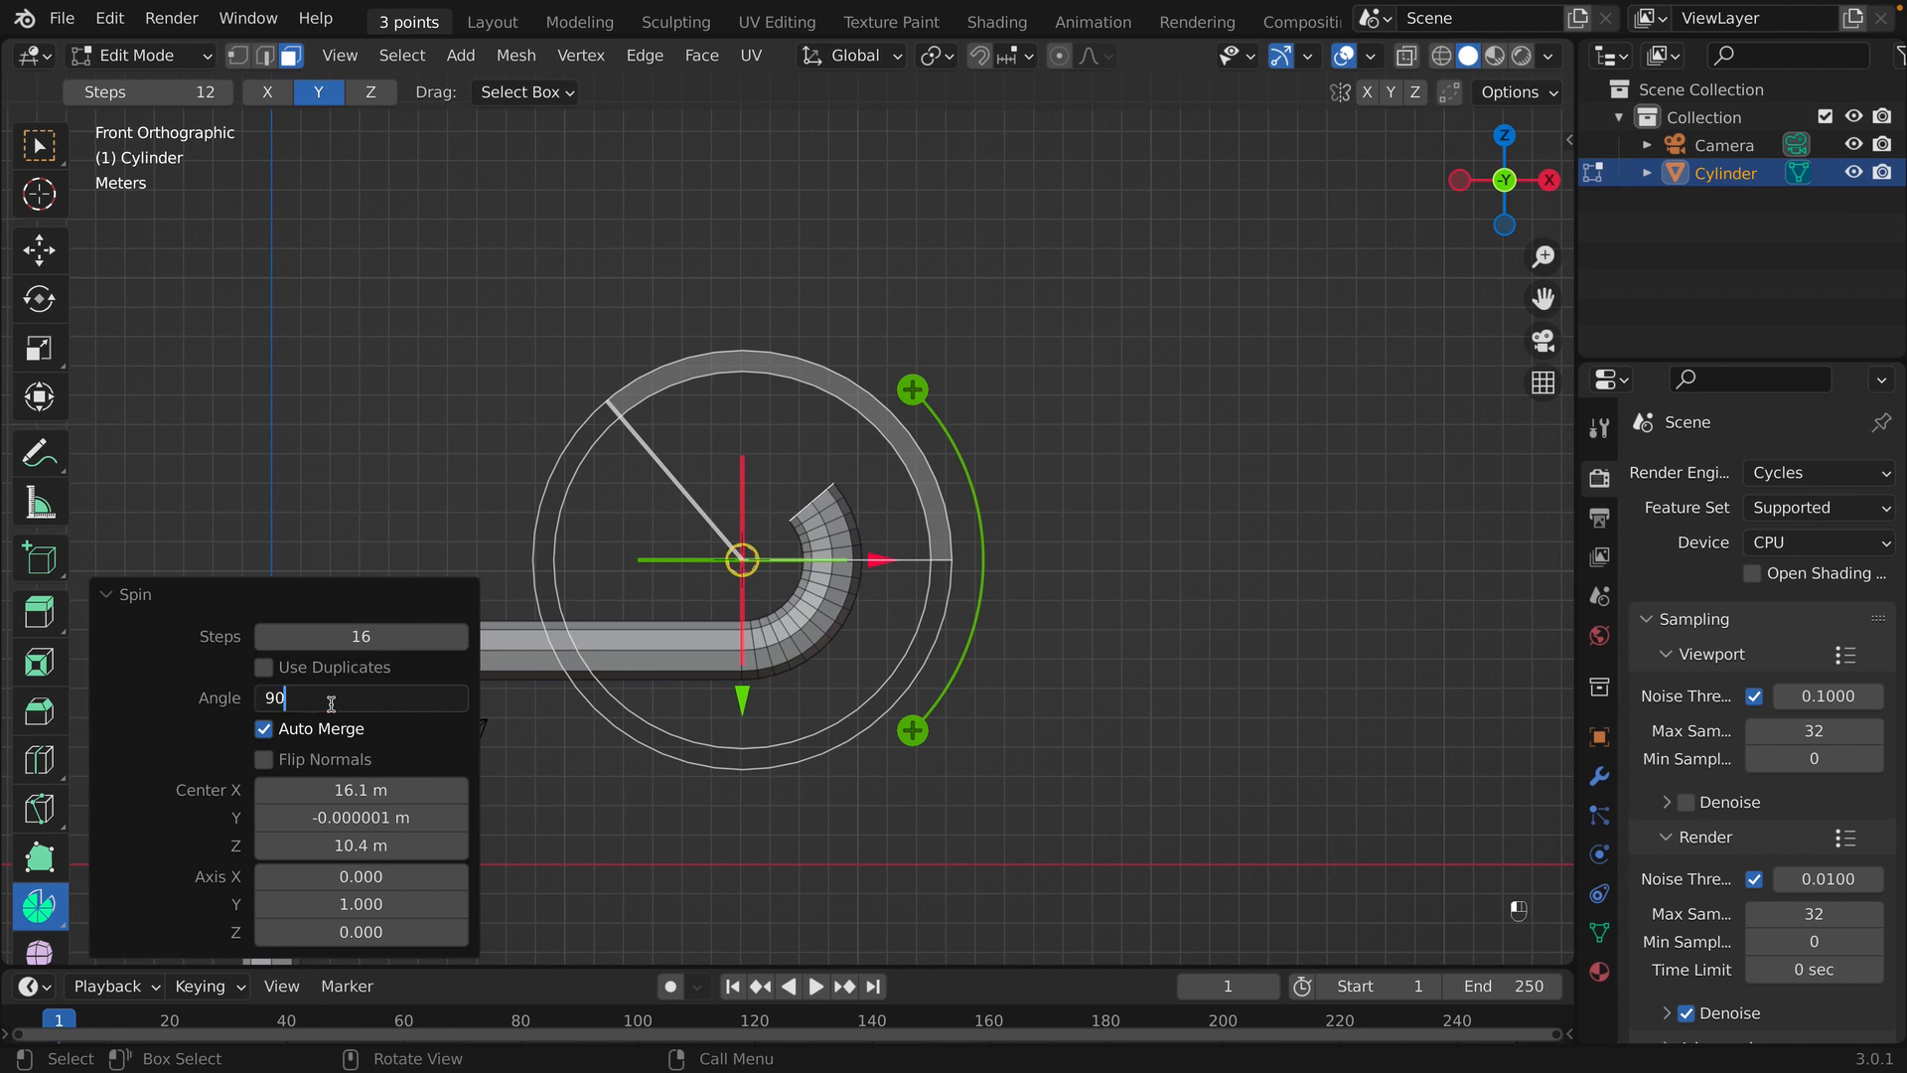
{"action": "key", "text": "Return"}
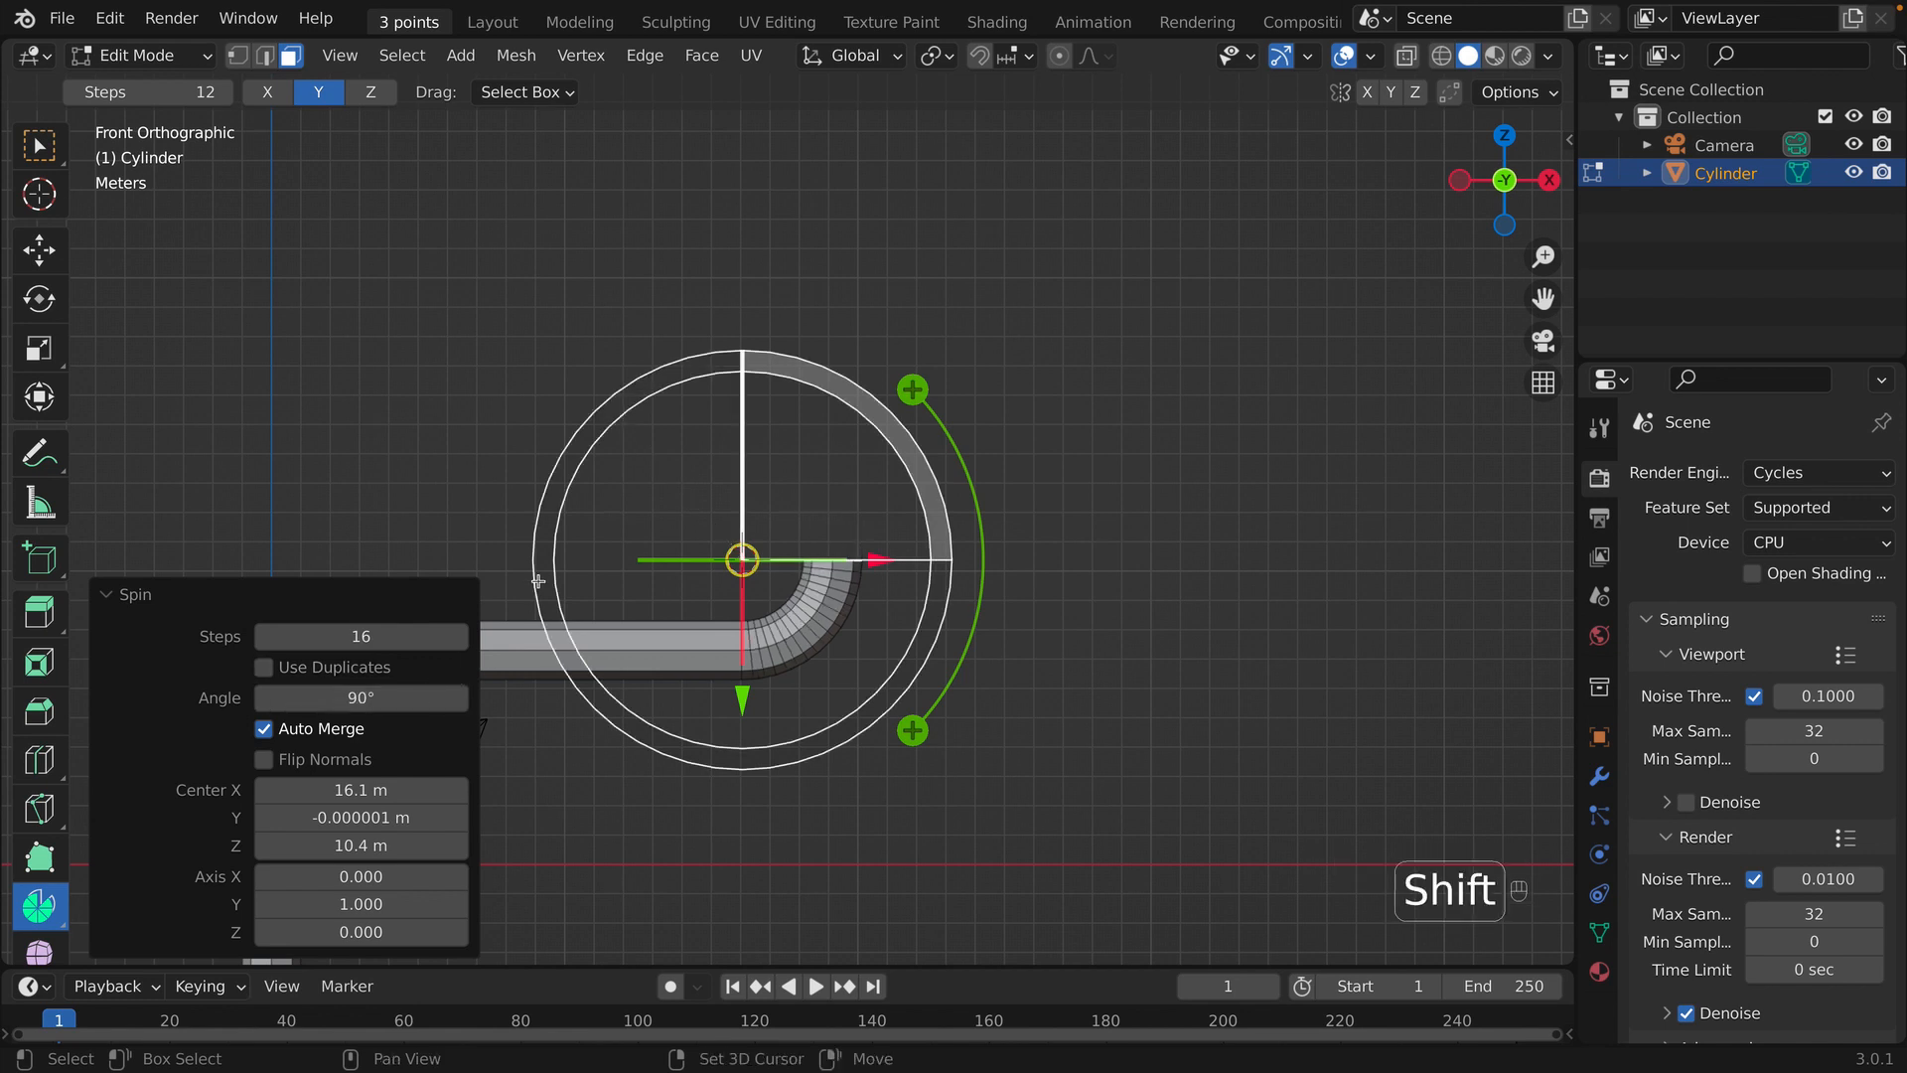
- Extrude the second bend's end face about 10.2 m straight up along its normal
{"action": "middle_click_drag", "start_coordinate": [403, 623], "coordinate": [341, 658], "text": "shift"}
{"action": "middle_click_drag", "start_coordinate": [533, 329], "coordinate": [496, 408], "text": "shift"}
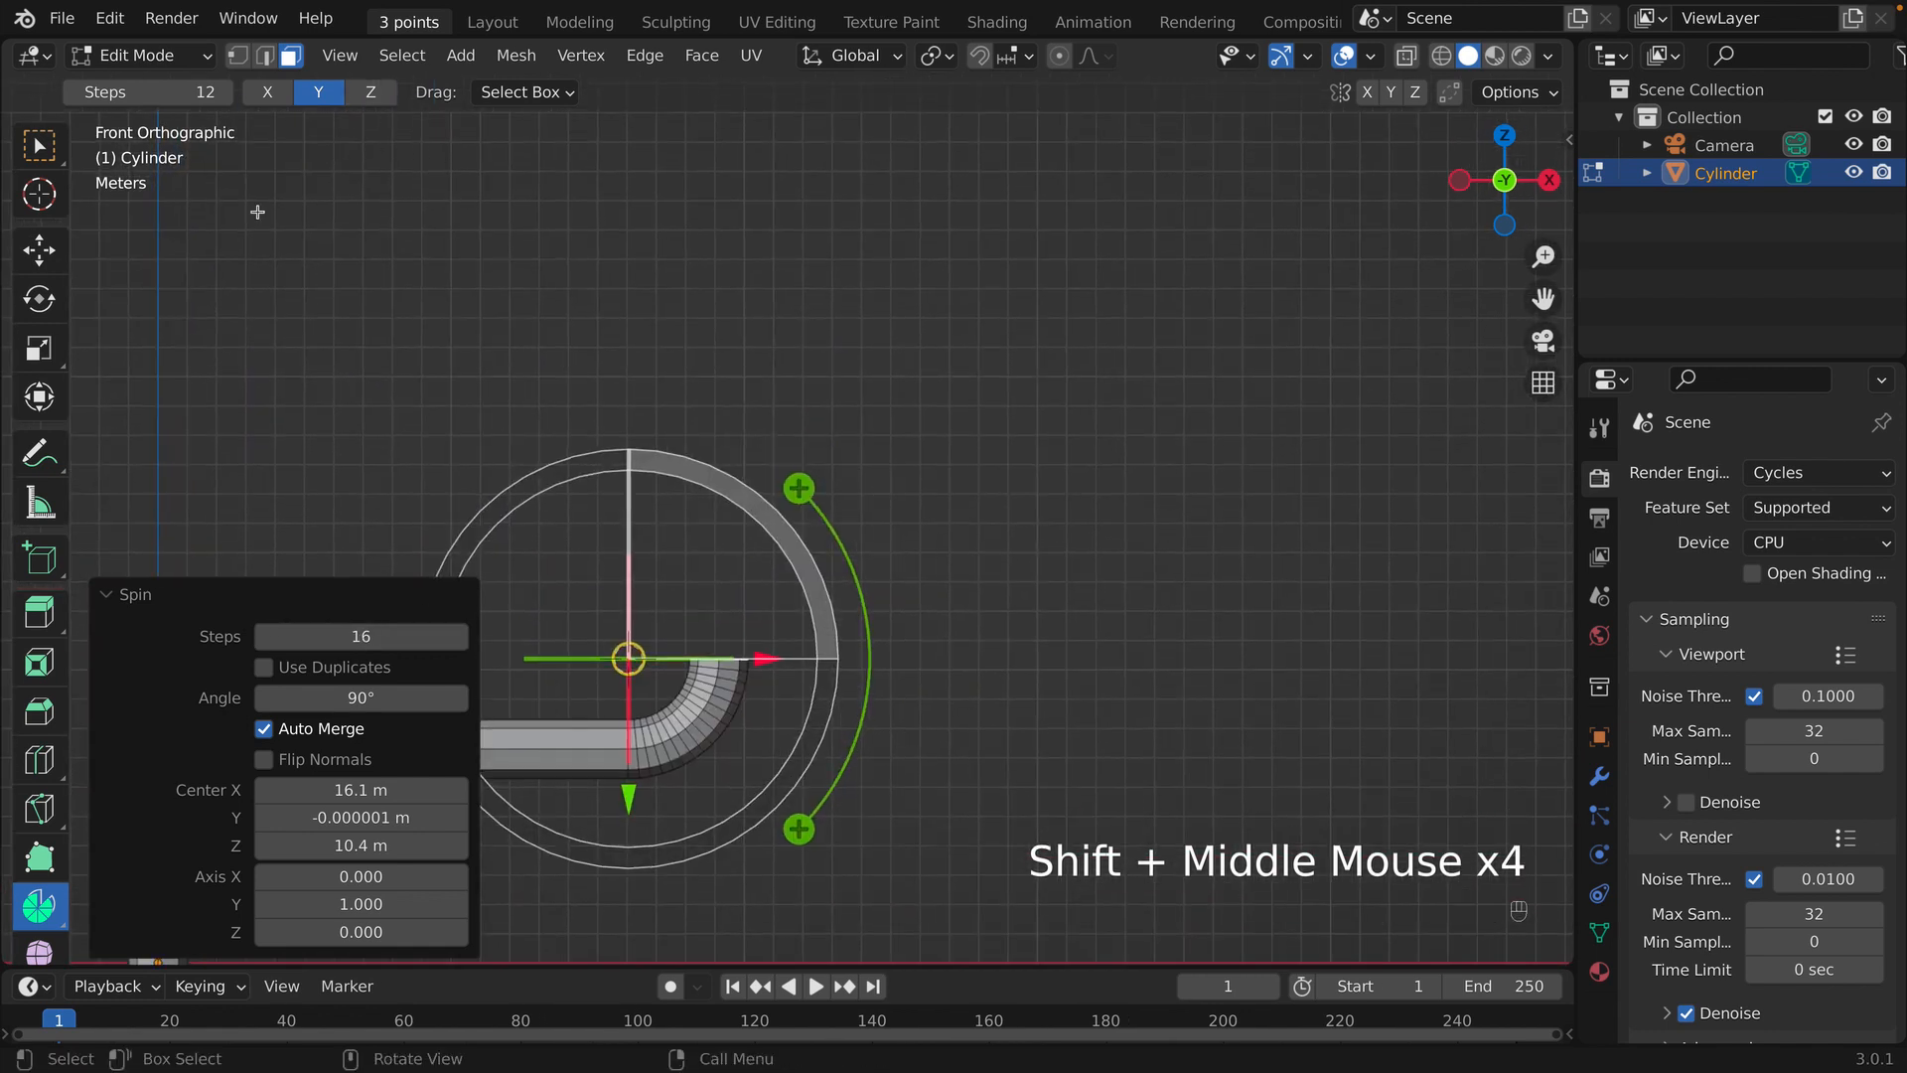
{"action": "left_click", "coordinate": [39, 250]}
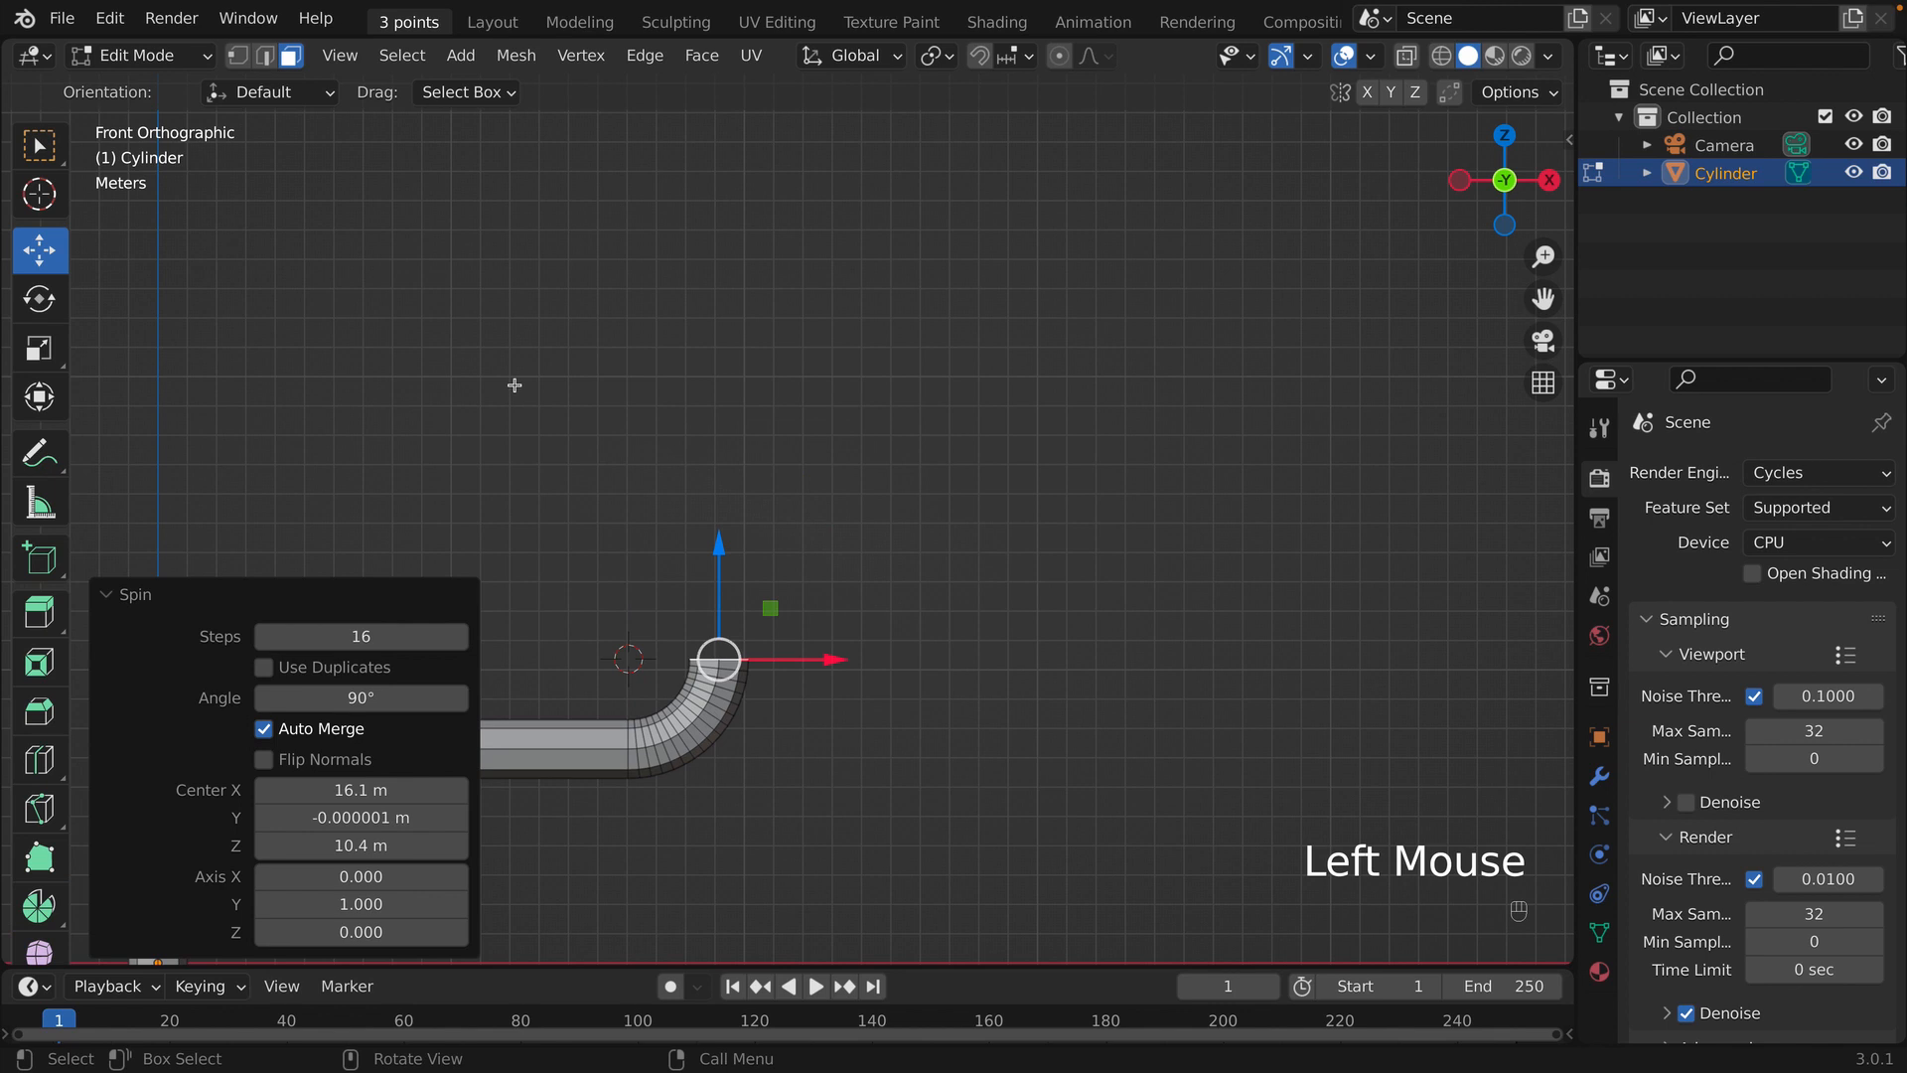
{"action": "key", "text": "e"}
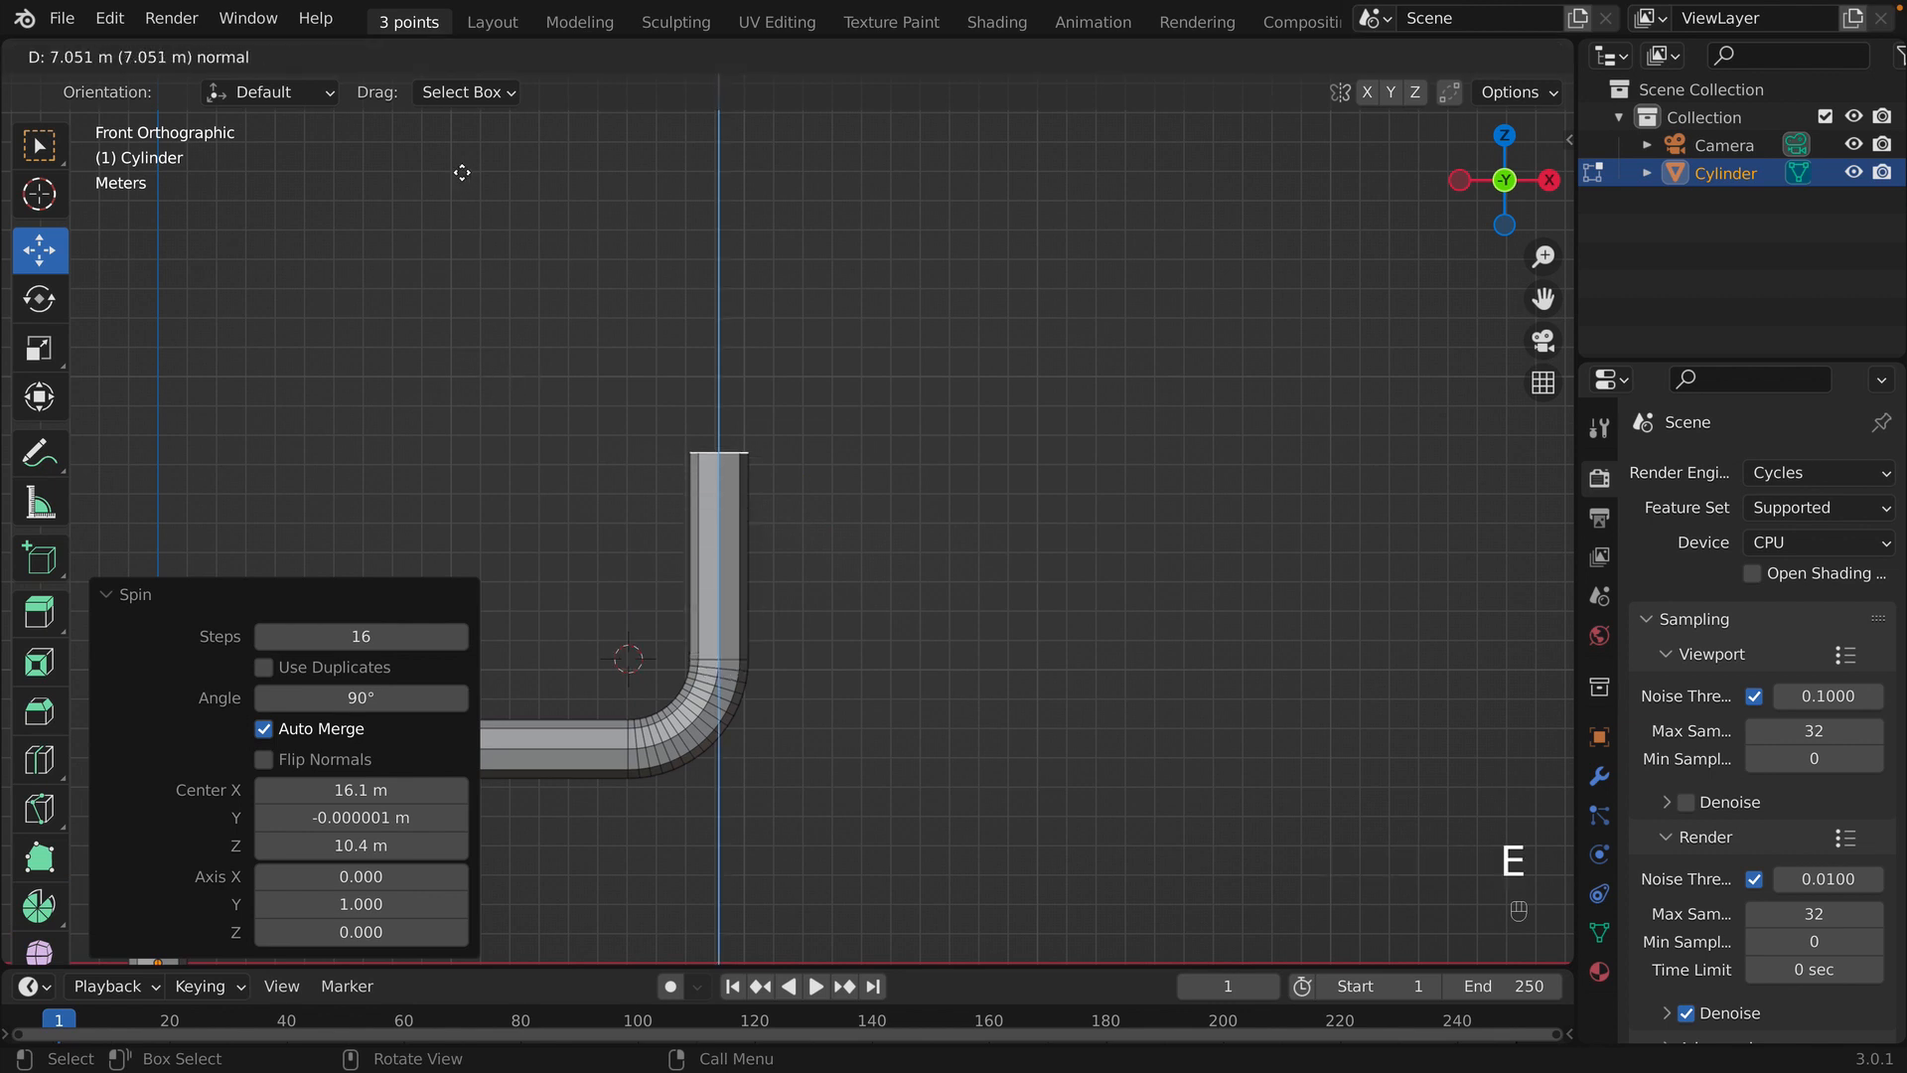
{"action": "left_click", "coordinate": [467, 88]}
- In the right orthographic view, place the 3D cursor level with the pipe's top face on the +Y side
{"action": "scroll", "coordinate": [629, 317], "scroll_direction": "down", "scroll_amount": 4}
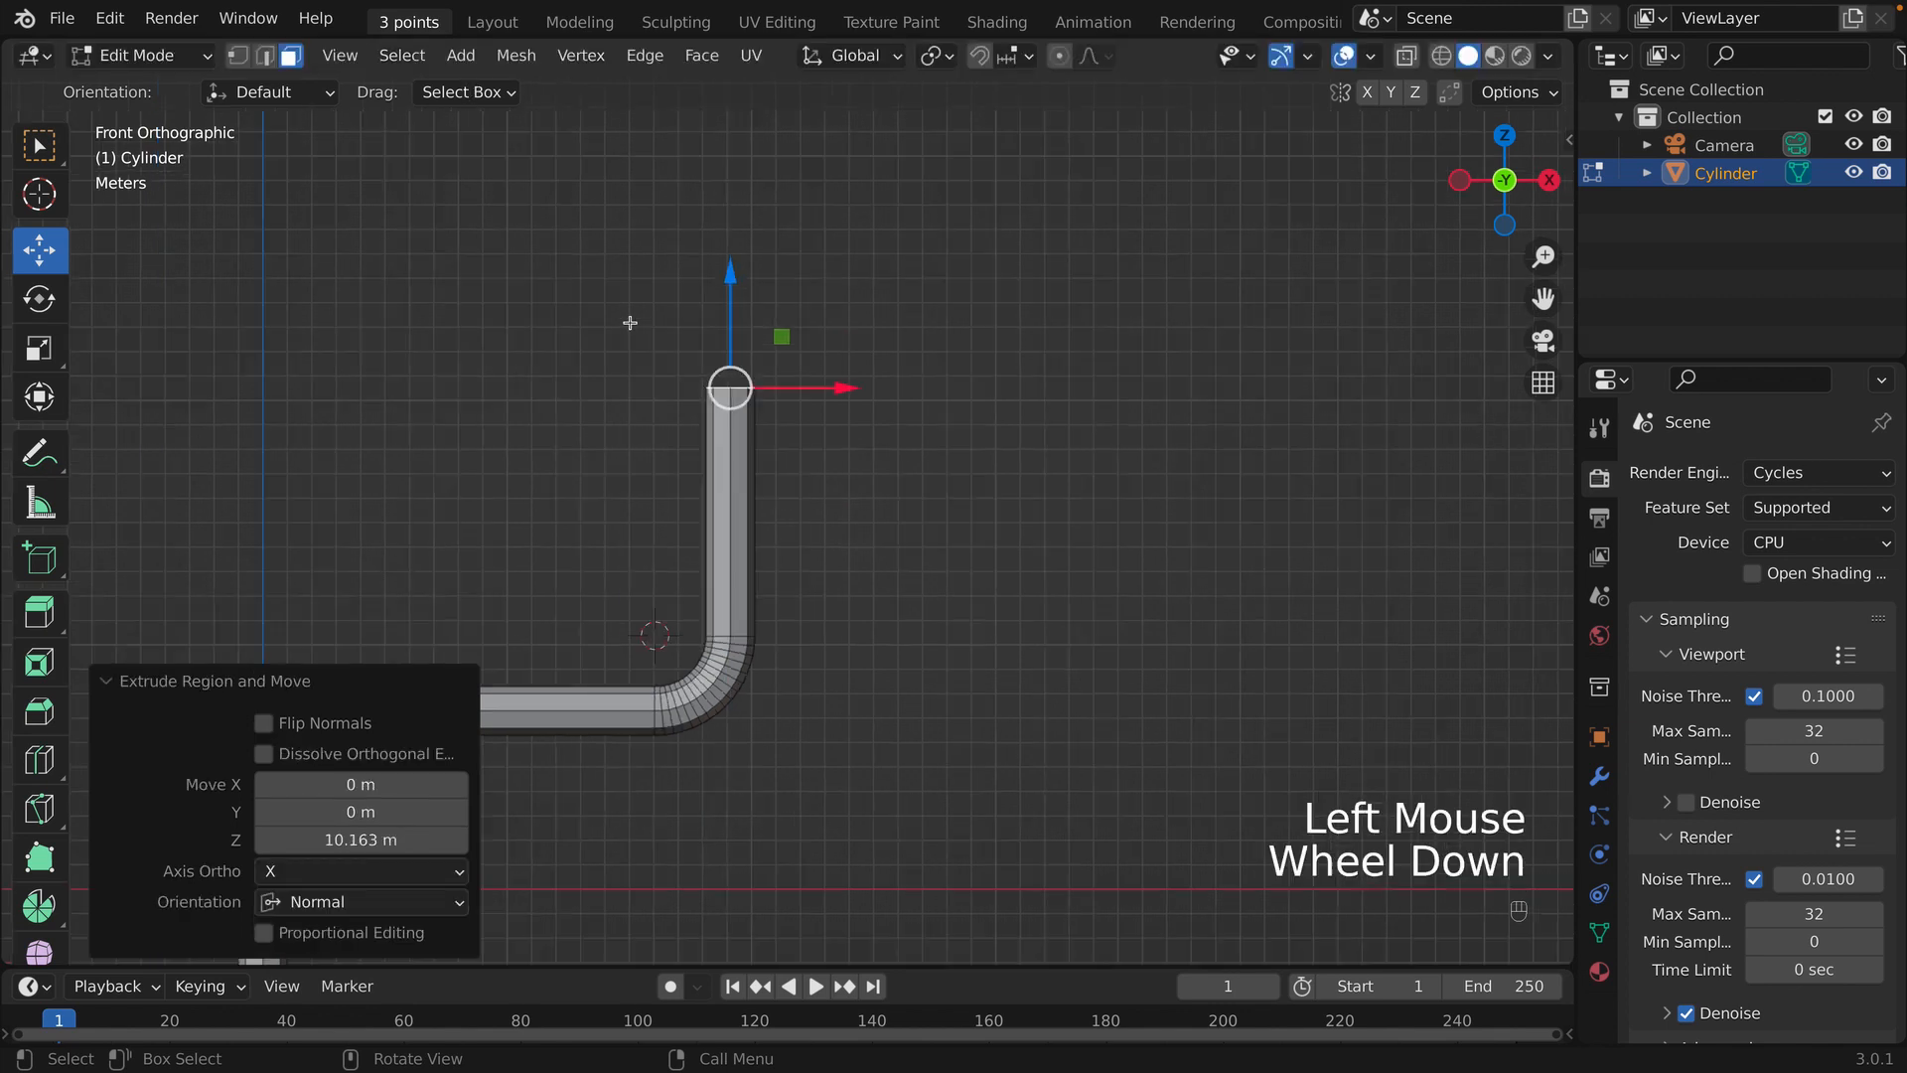
{"action": "scroll", "coordinate": [629, 317], "scroll_direction": "down", "scroll_amount": 1}
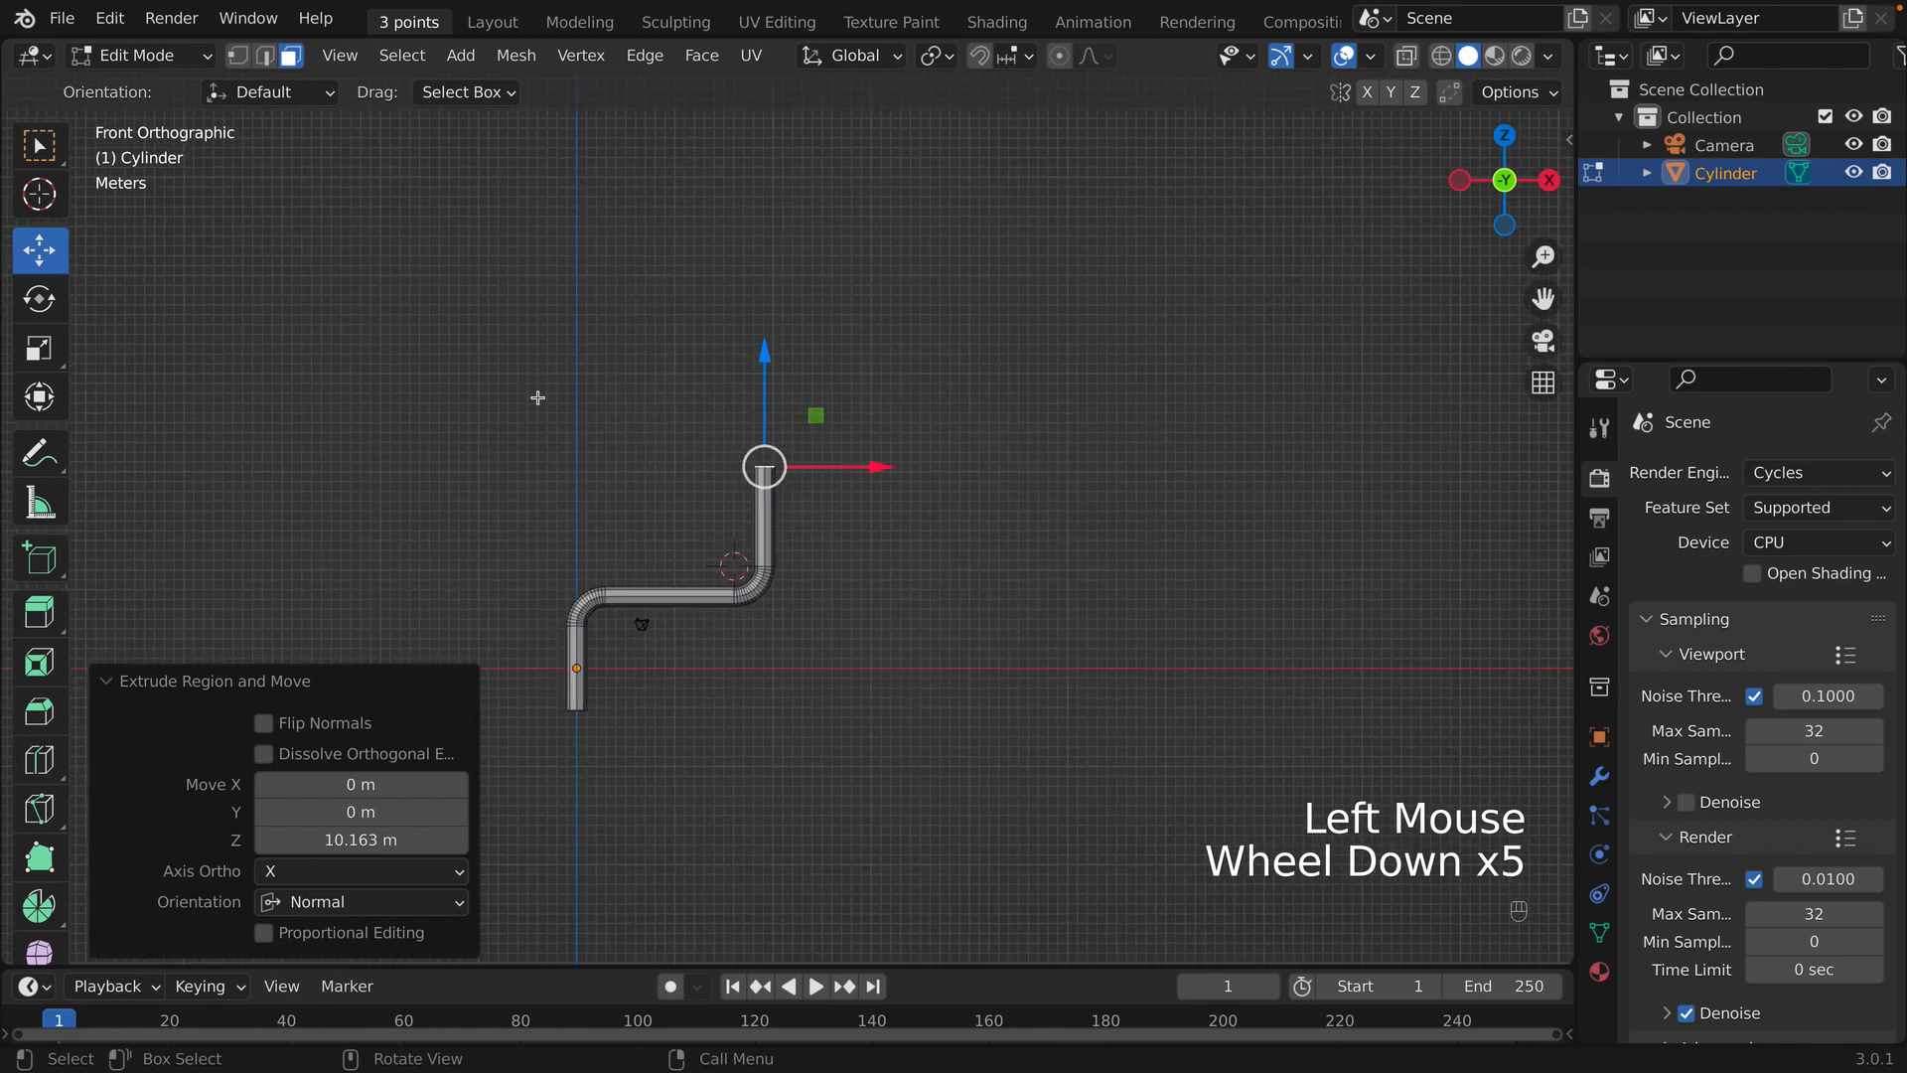
{"action": "middle_click_drag", "start_coordinate": [536, 400], "coordinate": [554, 587]}
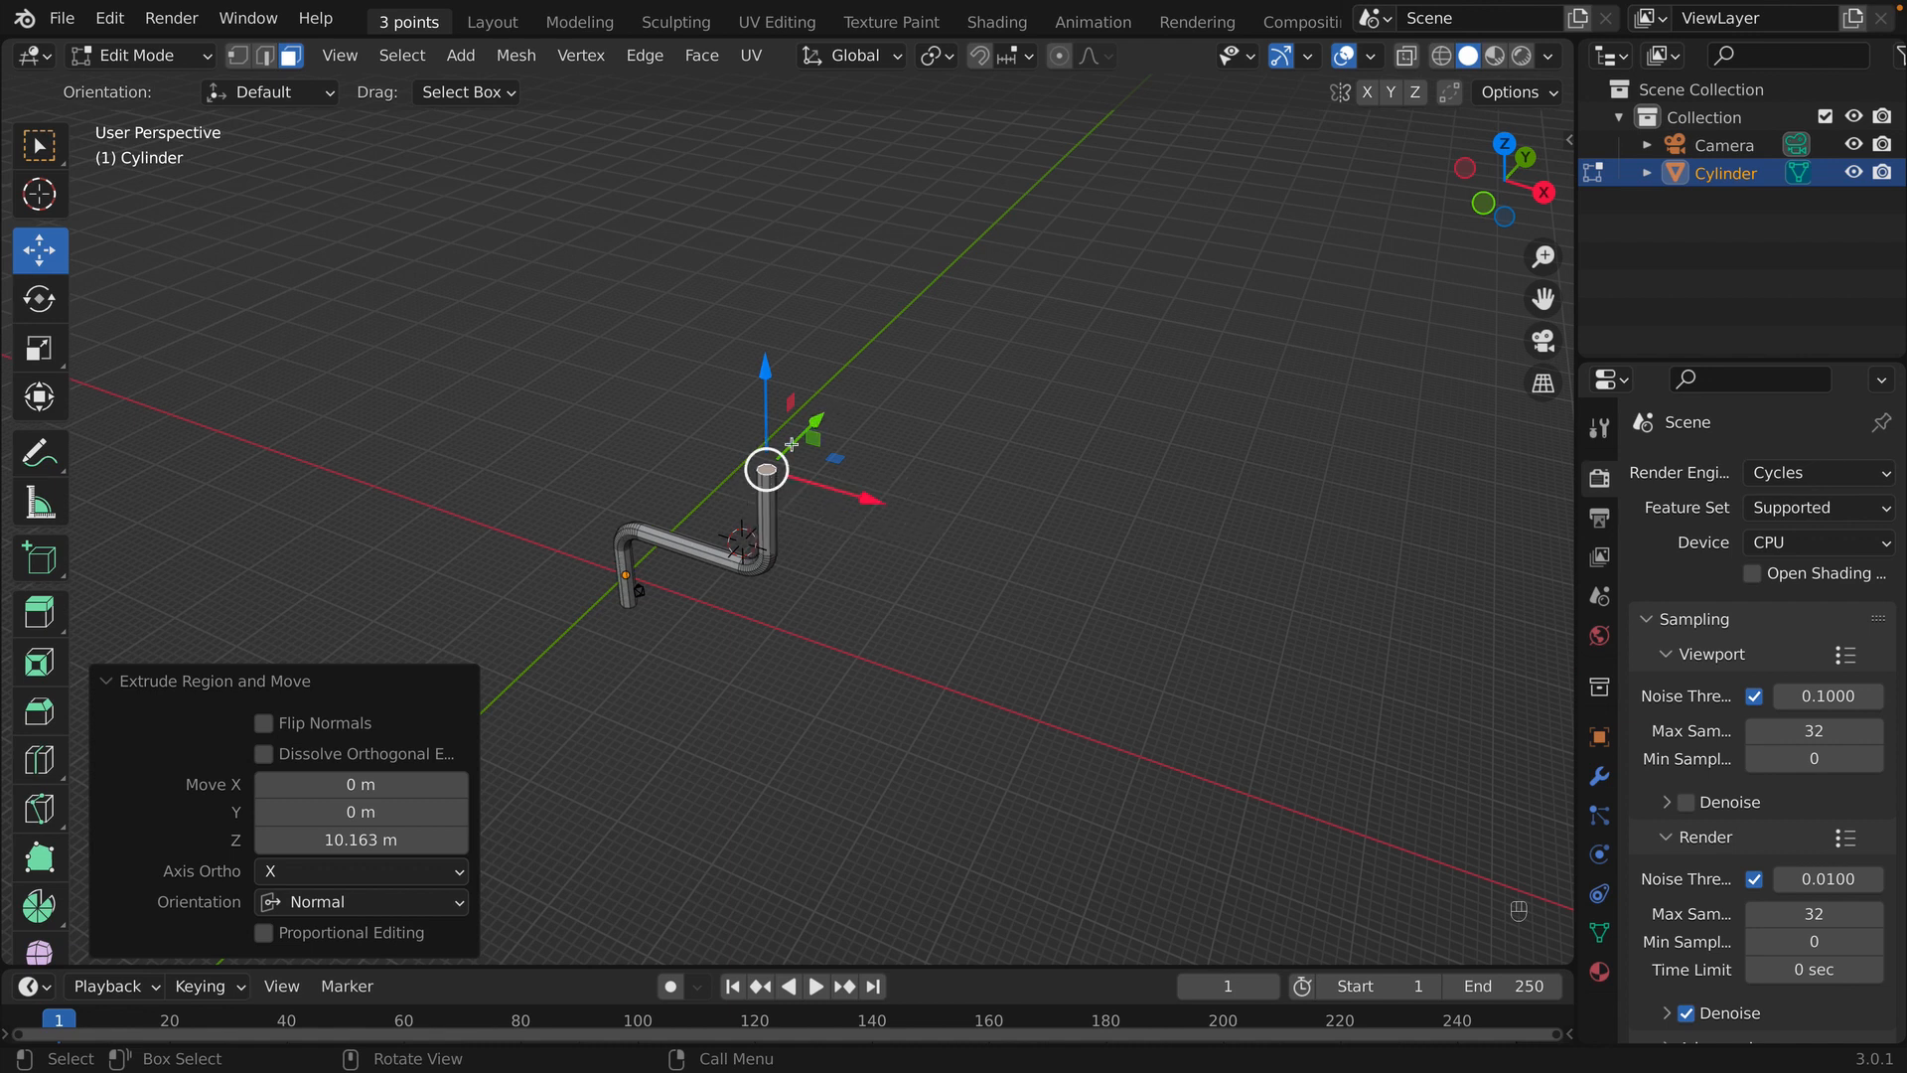
{"action": "middle_click_drag", "start_coordinate": [612, 493], "coordinate": [392, 435]}
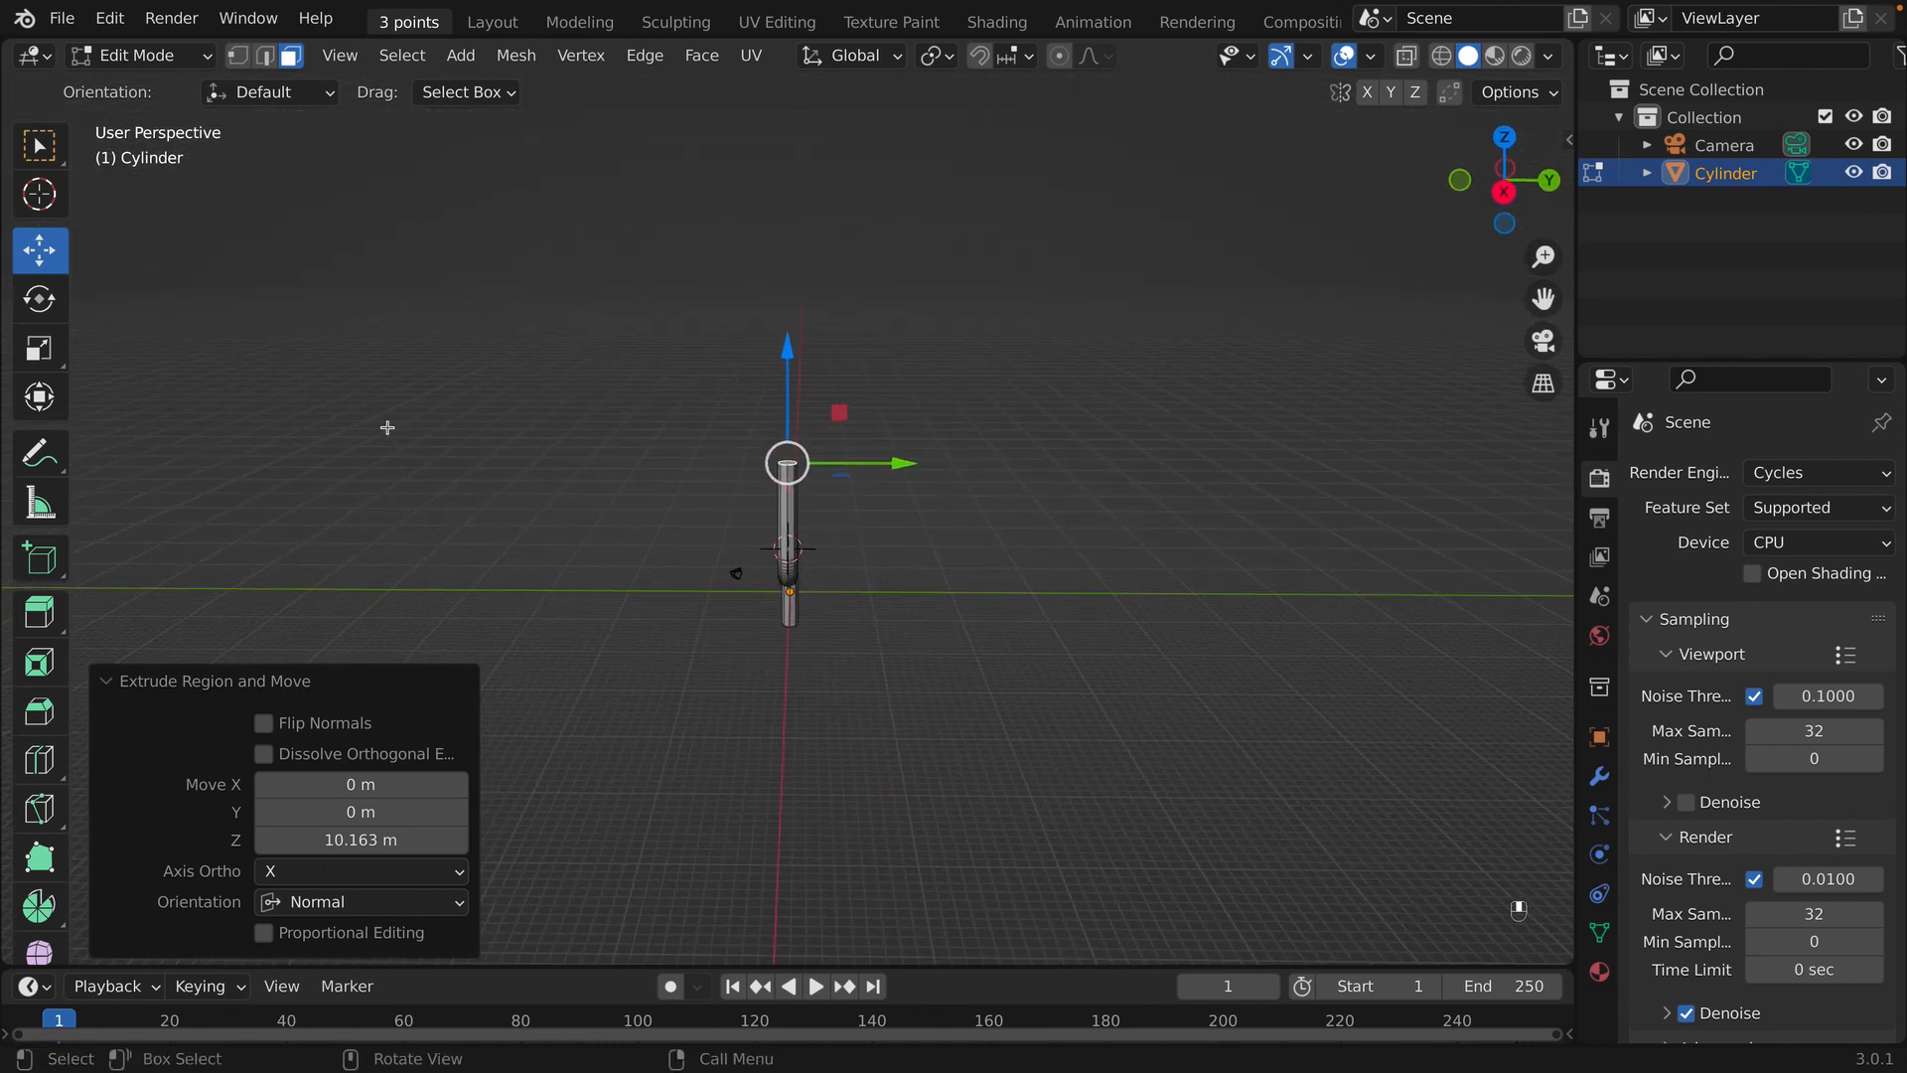
{"action": "key", "text": "KP_3"}
{"action": "scroll", "coordinate": [767, 550], "scroll_direction": "up", "scroll_amount": 3}
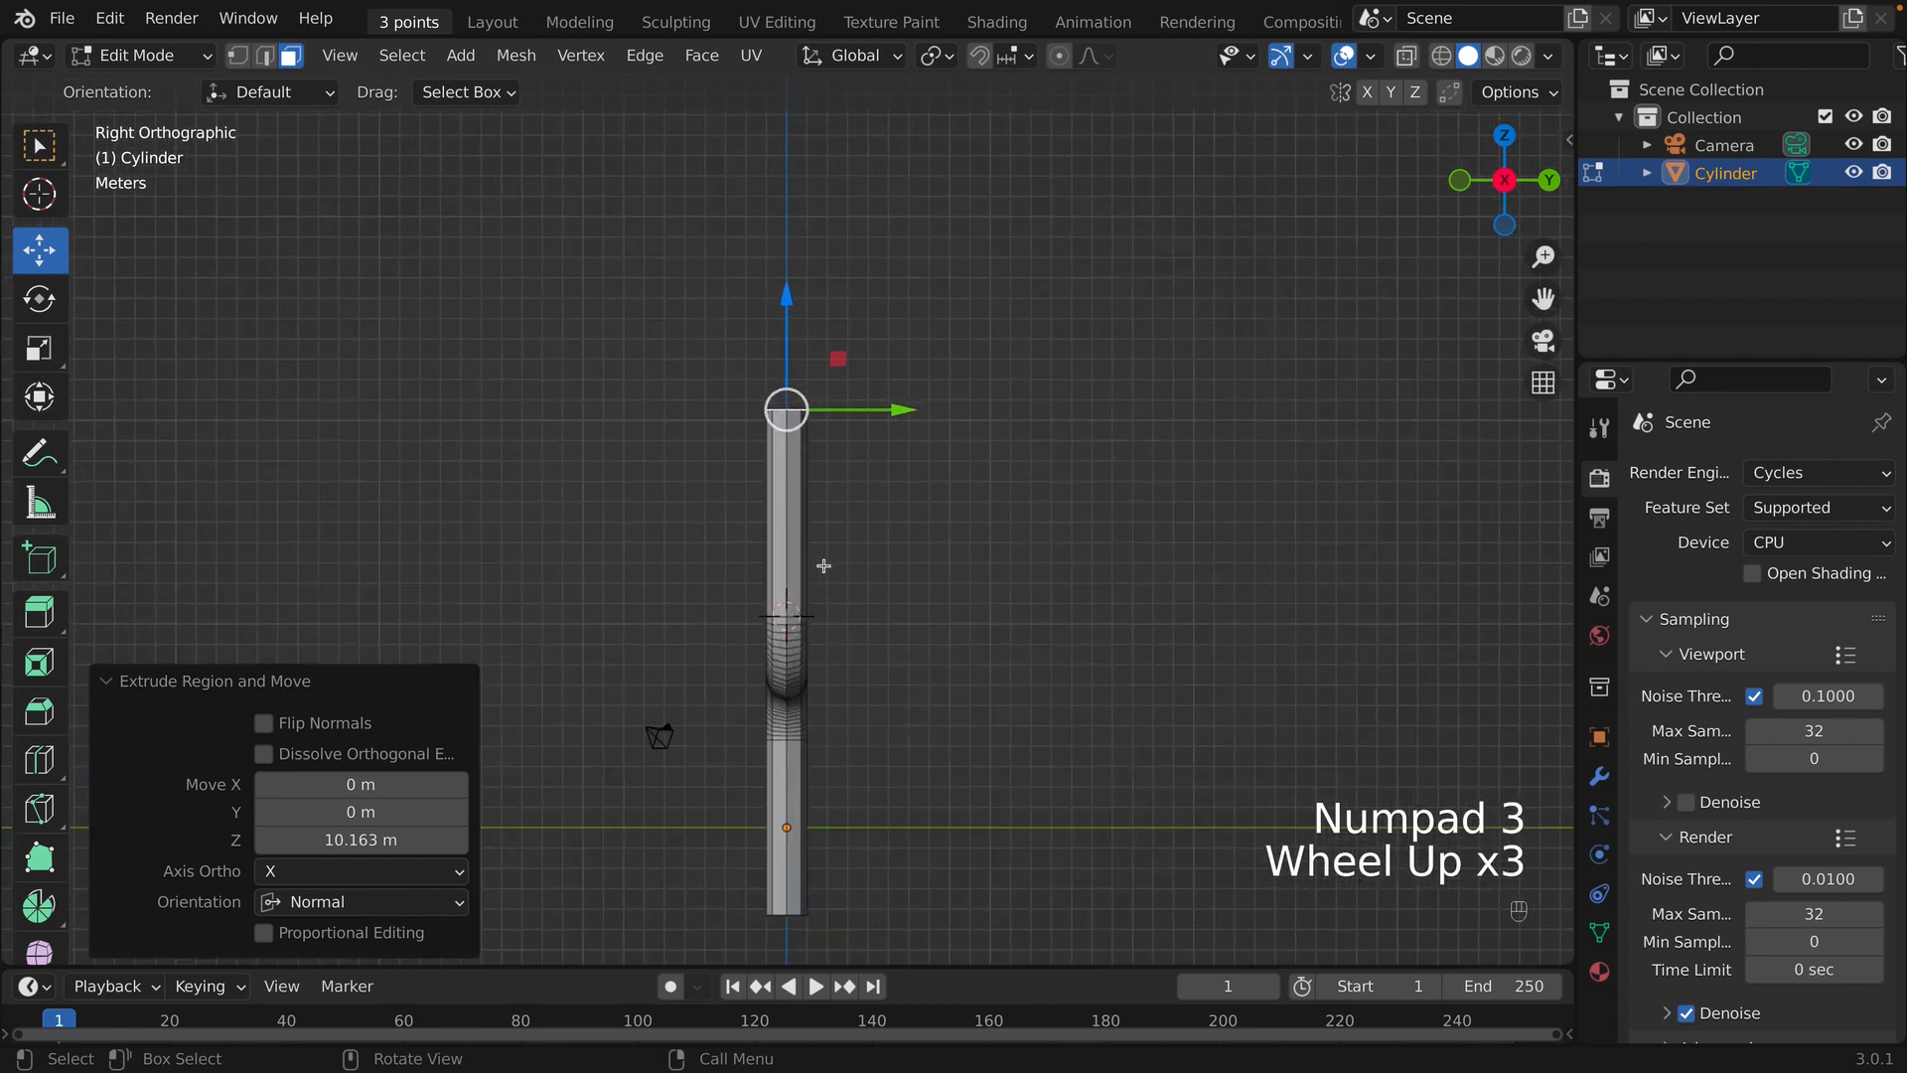
{"action": "middle_click_drag", "start_coordinate": [766, 551], "coordinate": [644, 597], "text": "shift"}
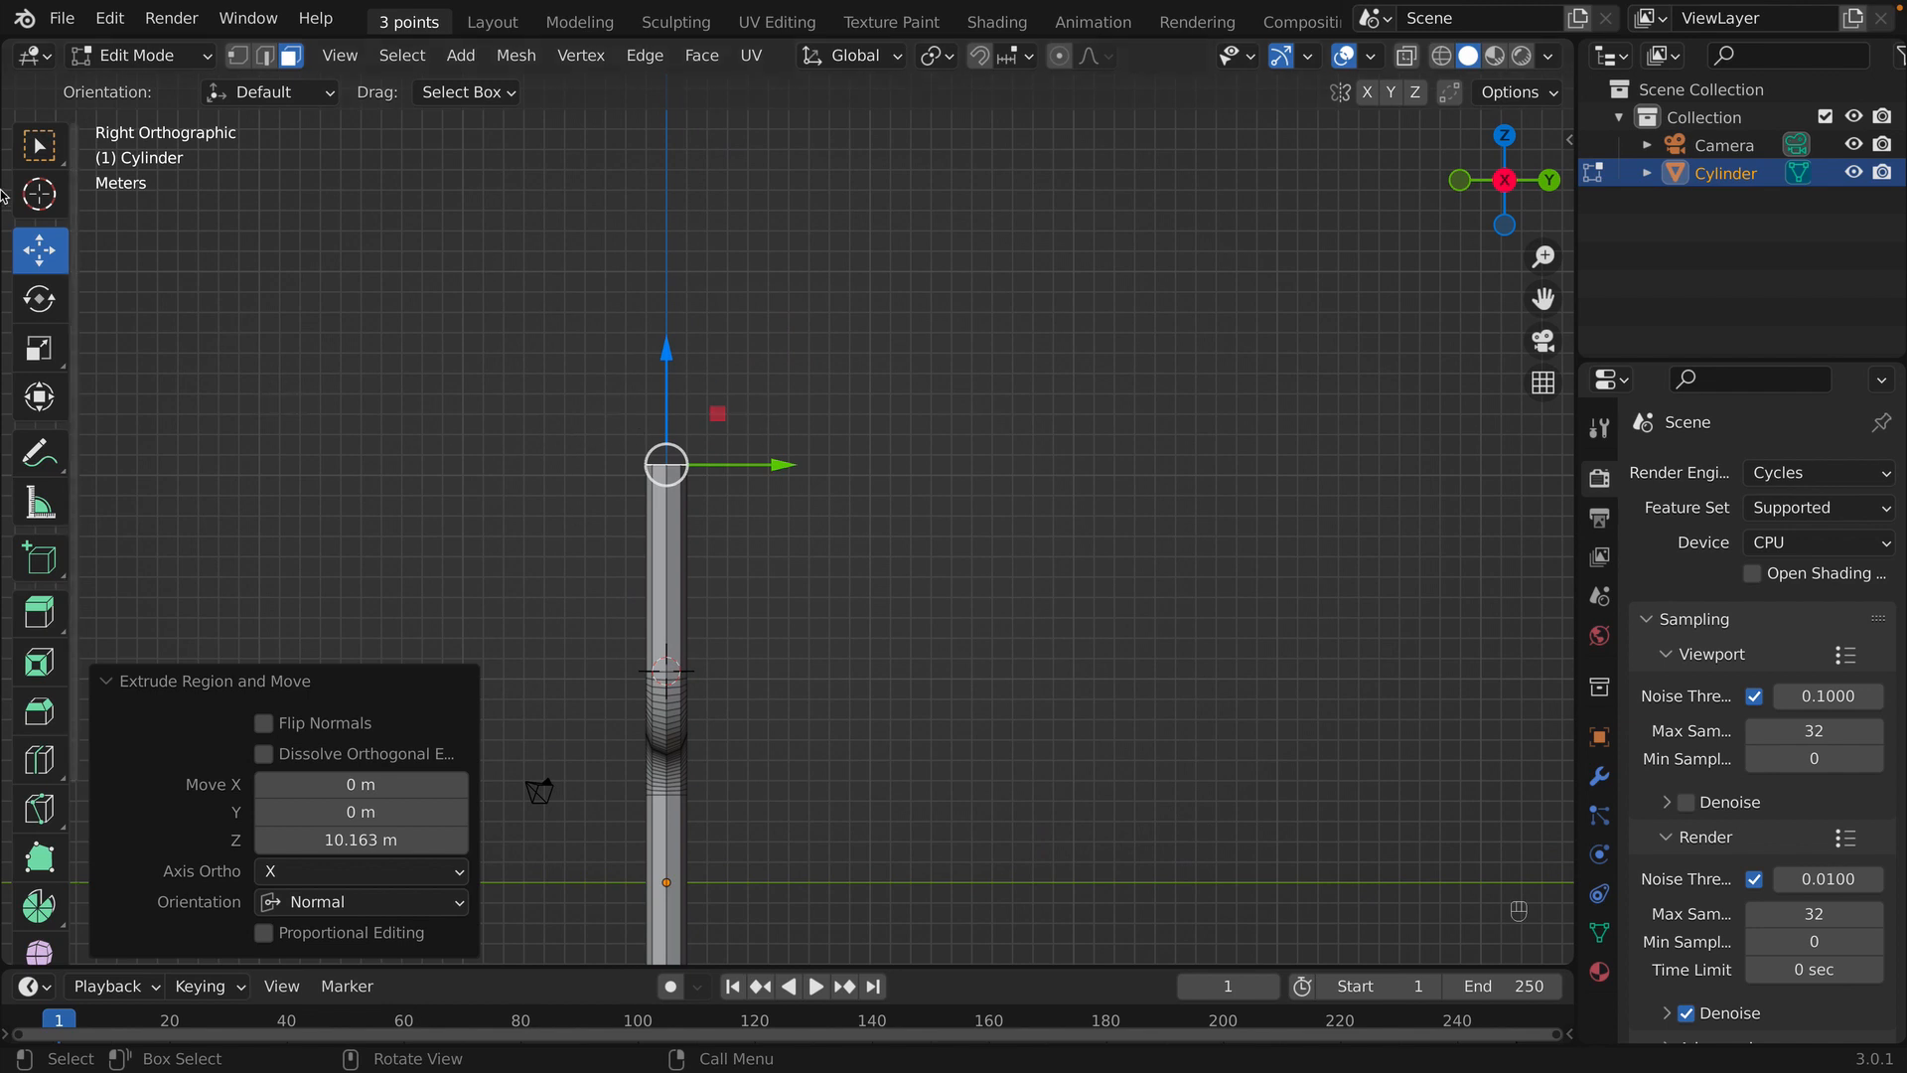
{"action": "left_click", "coordinate": [38, 196]}
{"action": "scroll", "coordinate": [765, 348], "scroll_direction": "up", "scroll_amount": 3}
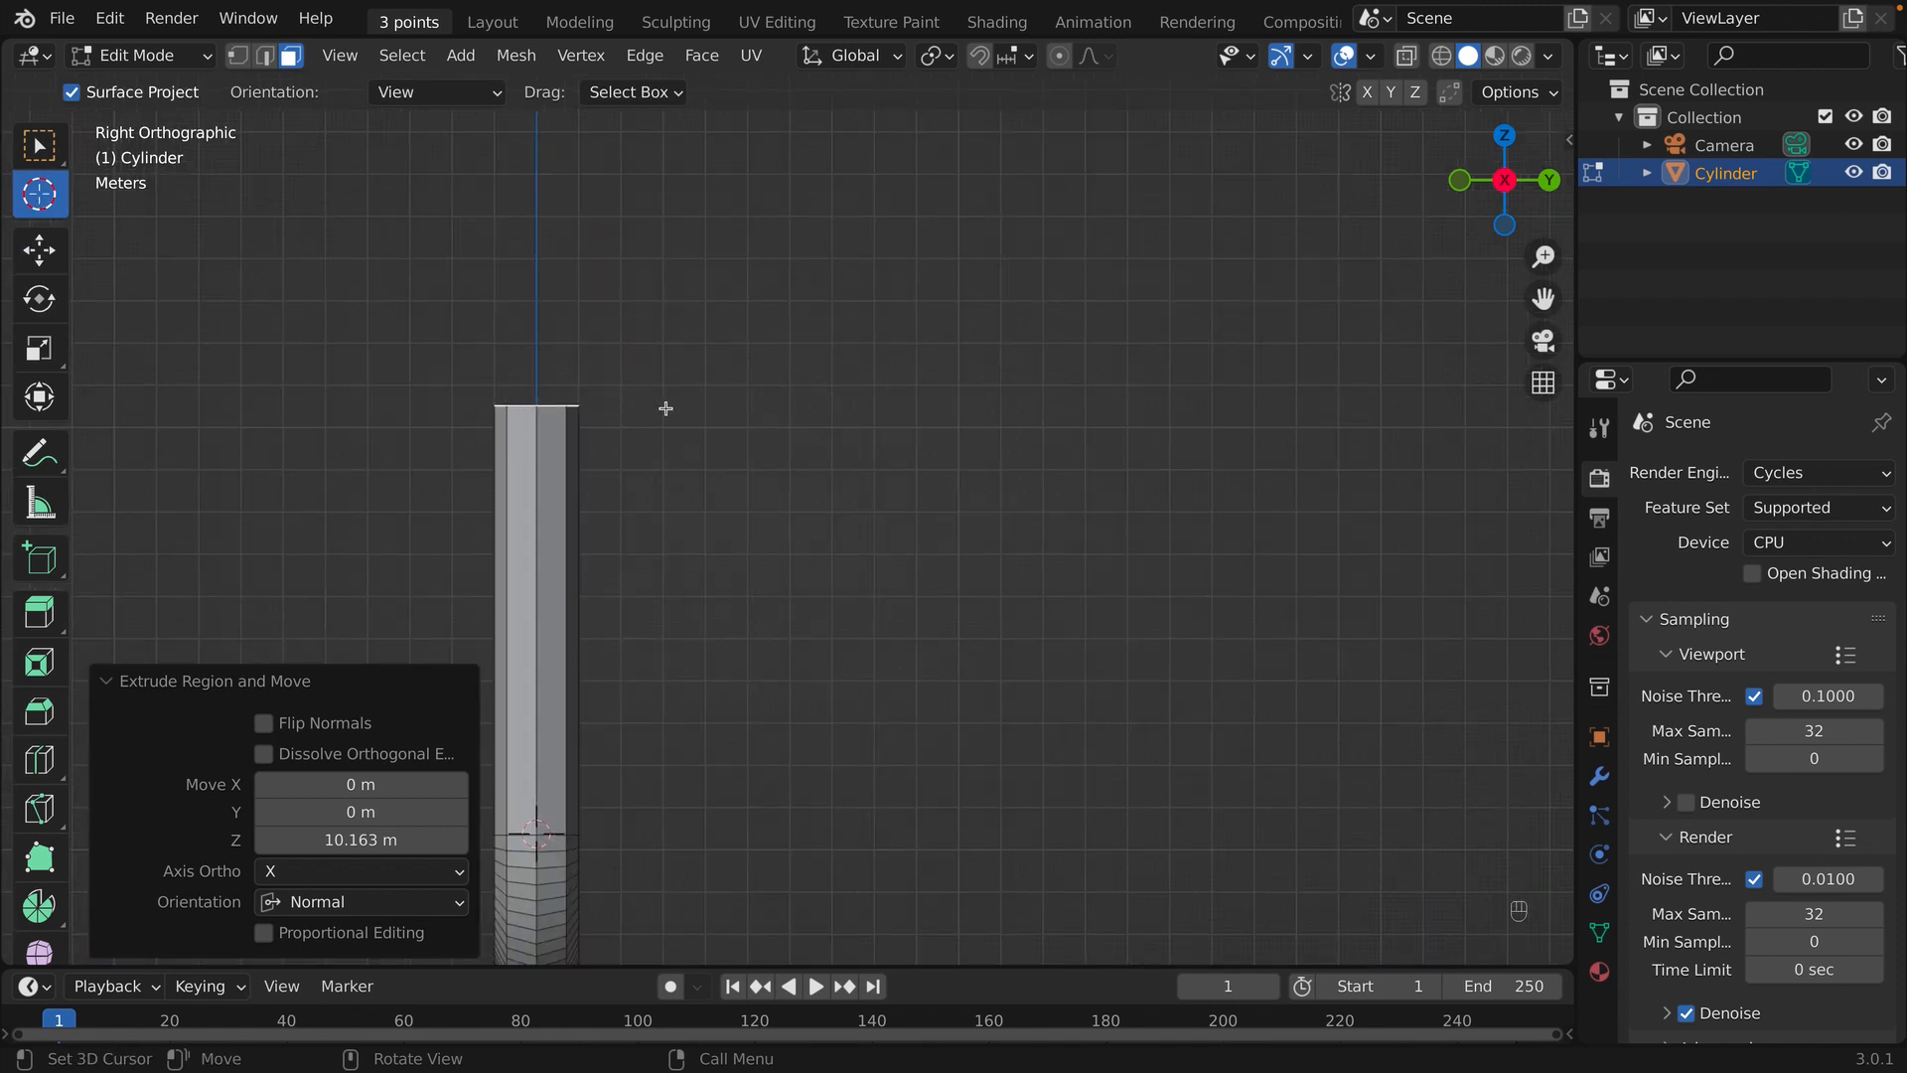
{"action": "left_click", "coordinate": [675, 404]}
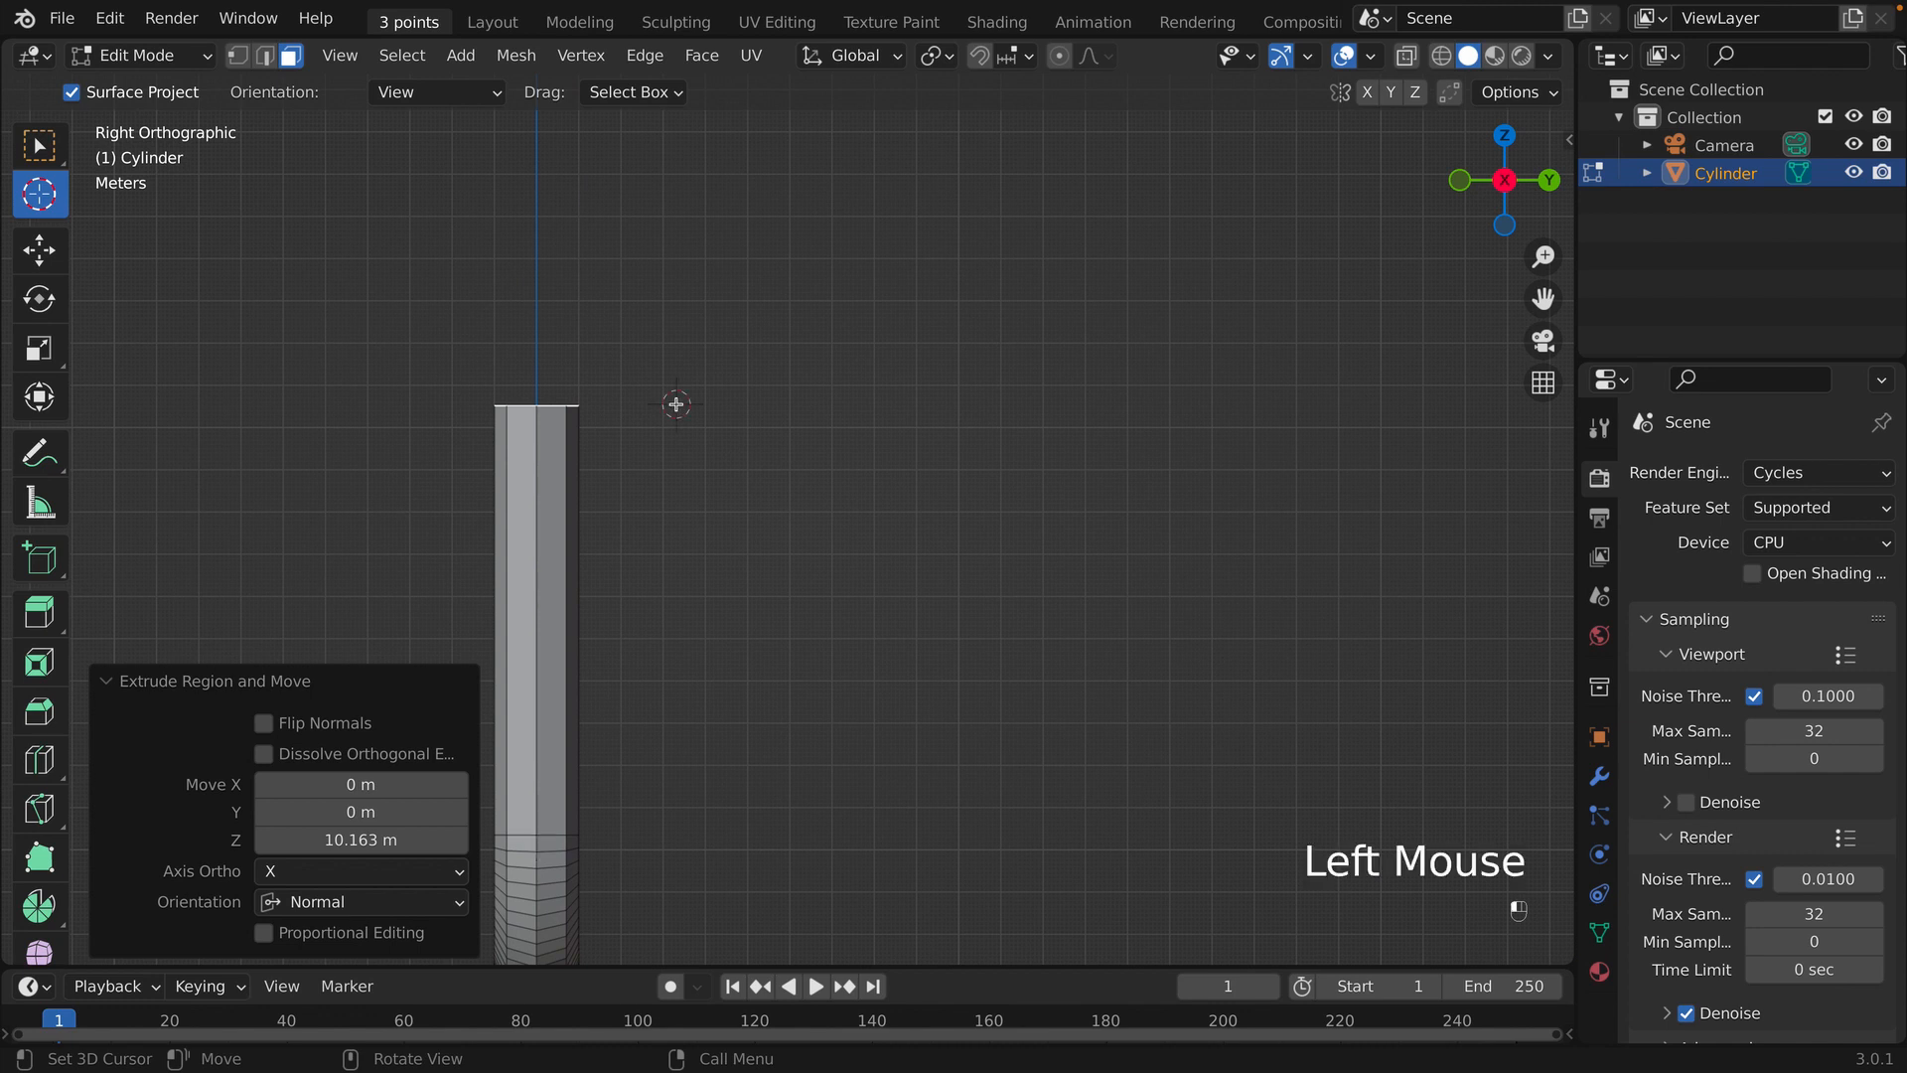
{"action": "scroll", "coordinate": [338, 450], "scroll_direction": "down", "scroll_amount": 4}
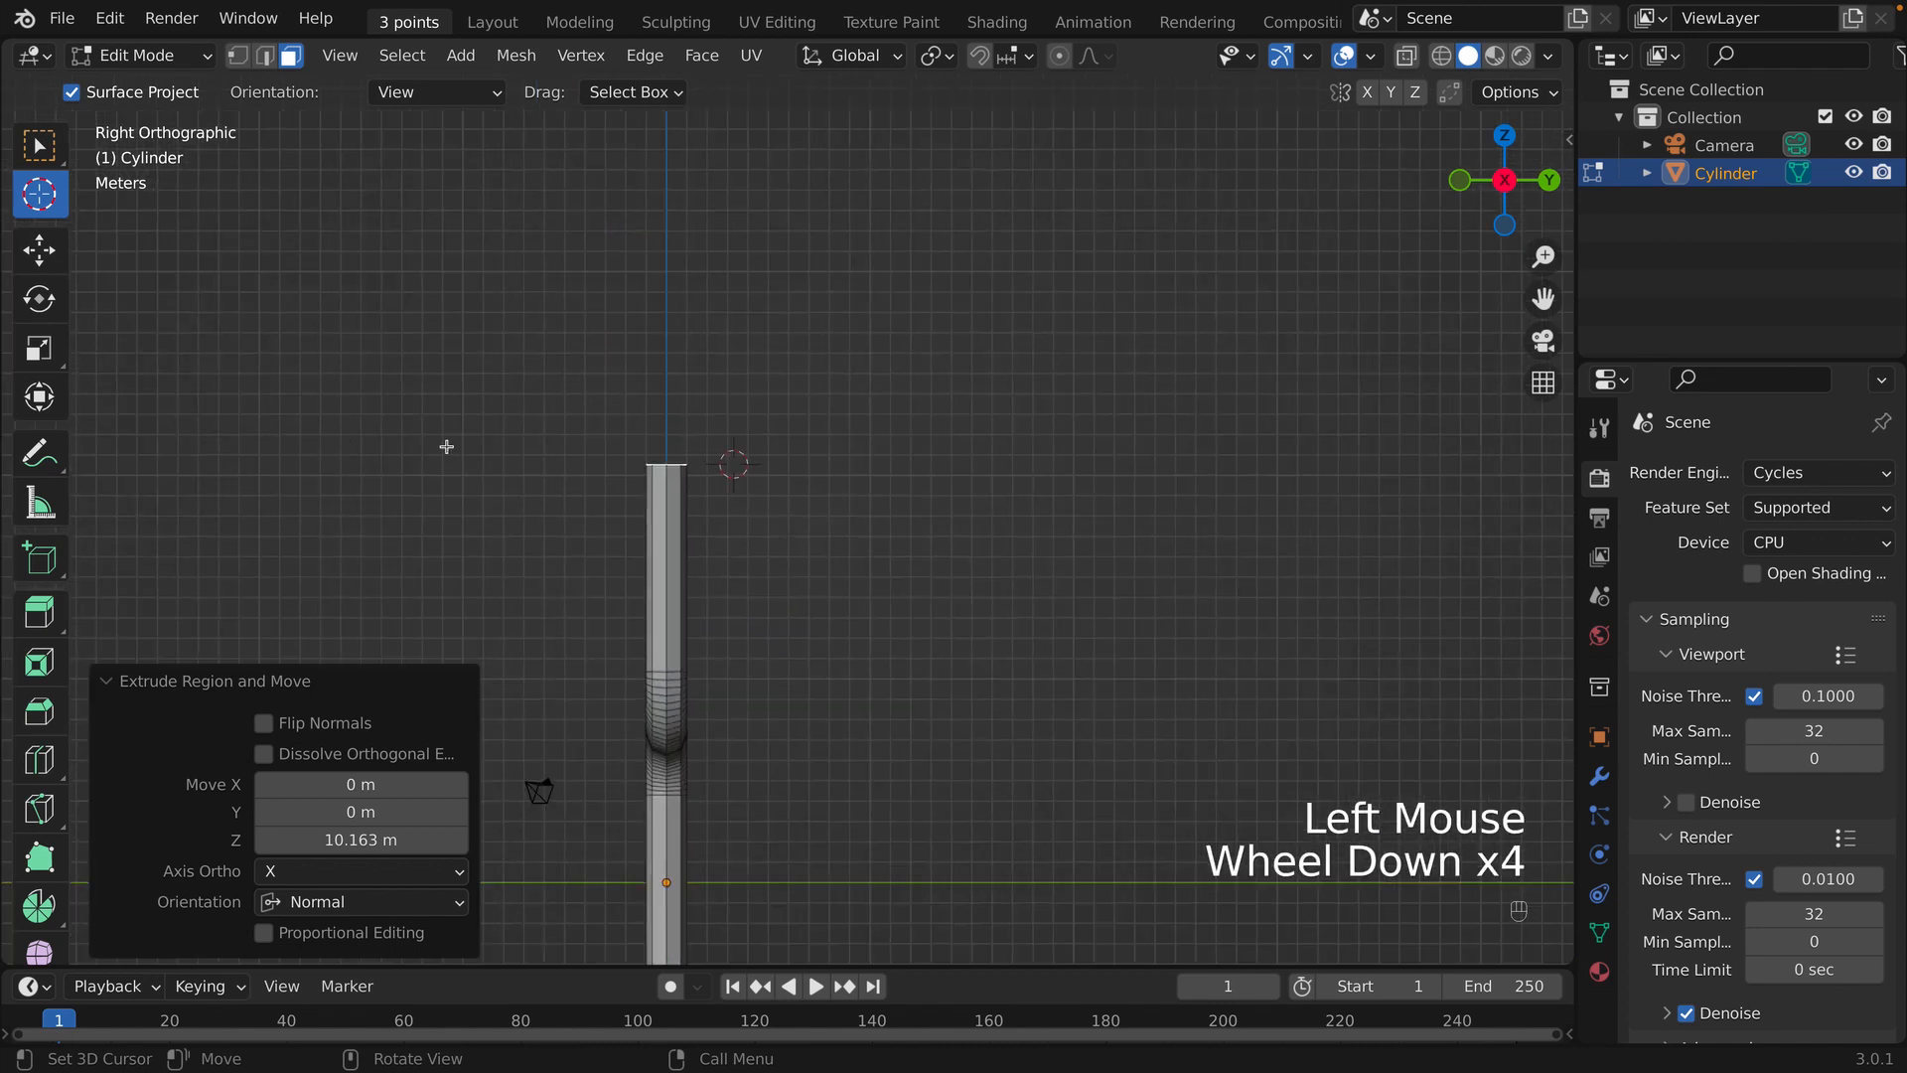
{"action": "scroll", "coordinate": [722, 430], "scroll_direction": "up", "scroll_amount": 1}
{"action": "scroll", "coordinate": [722, 430], "scroll_direction": "up", "scroll_amount": 2}
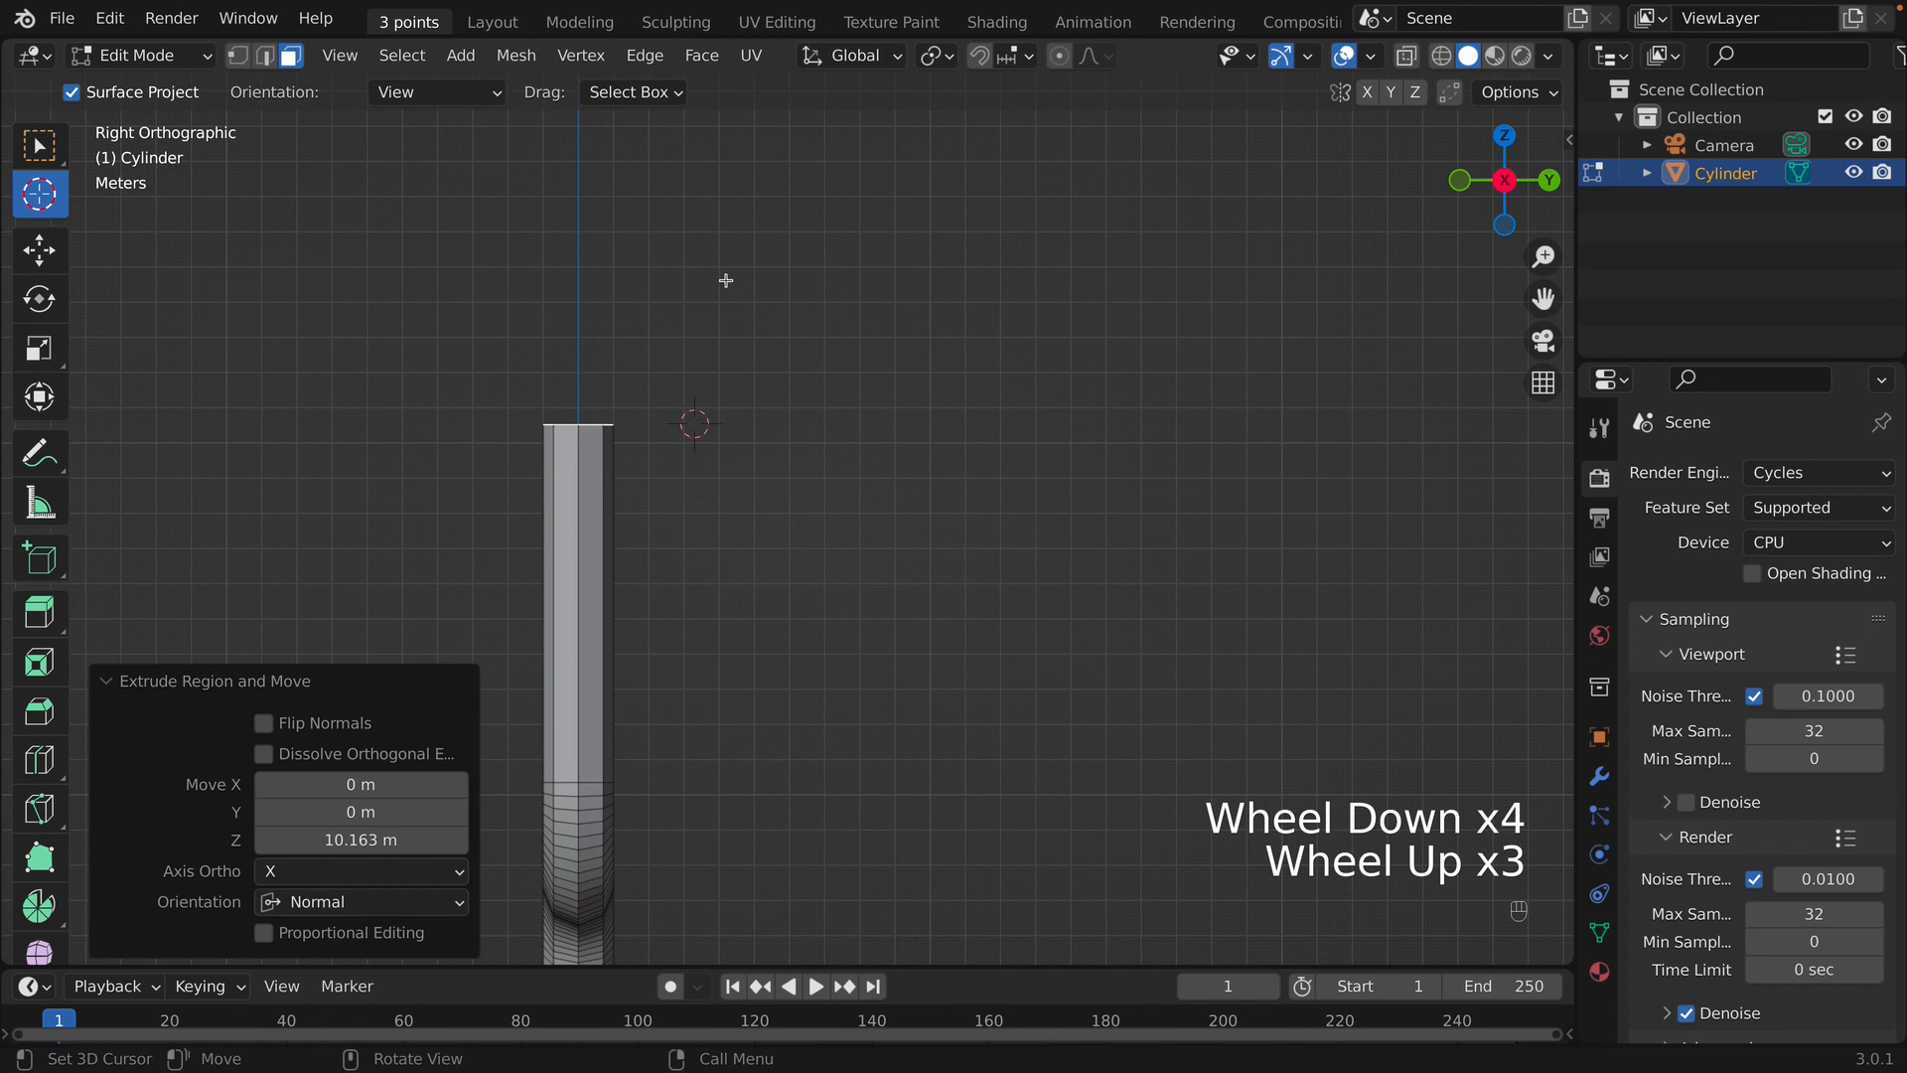
- Spin the vertical pipe's top face about 90° around the 3D cursor toward +Y, about the X axis with 13 steps
{"action": "left_click", "coordinate": [33, 907]}
{"action": "left_click", "coordinate": [301, 100]}
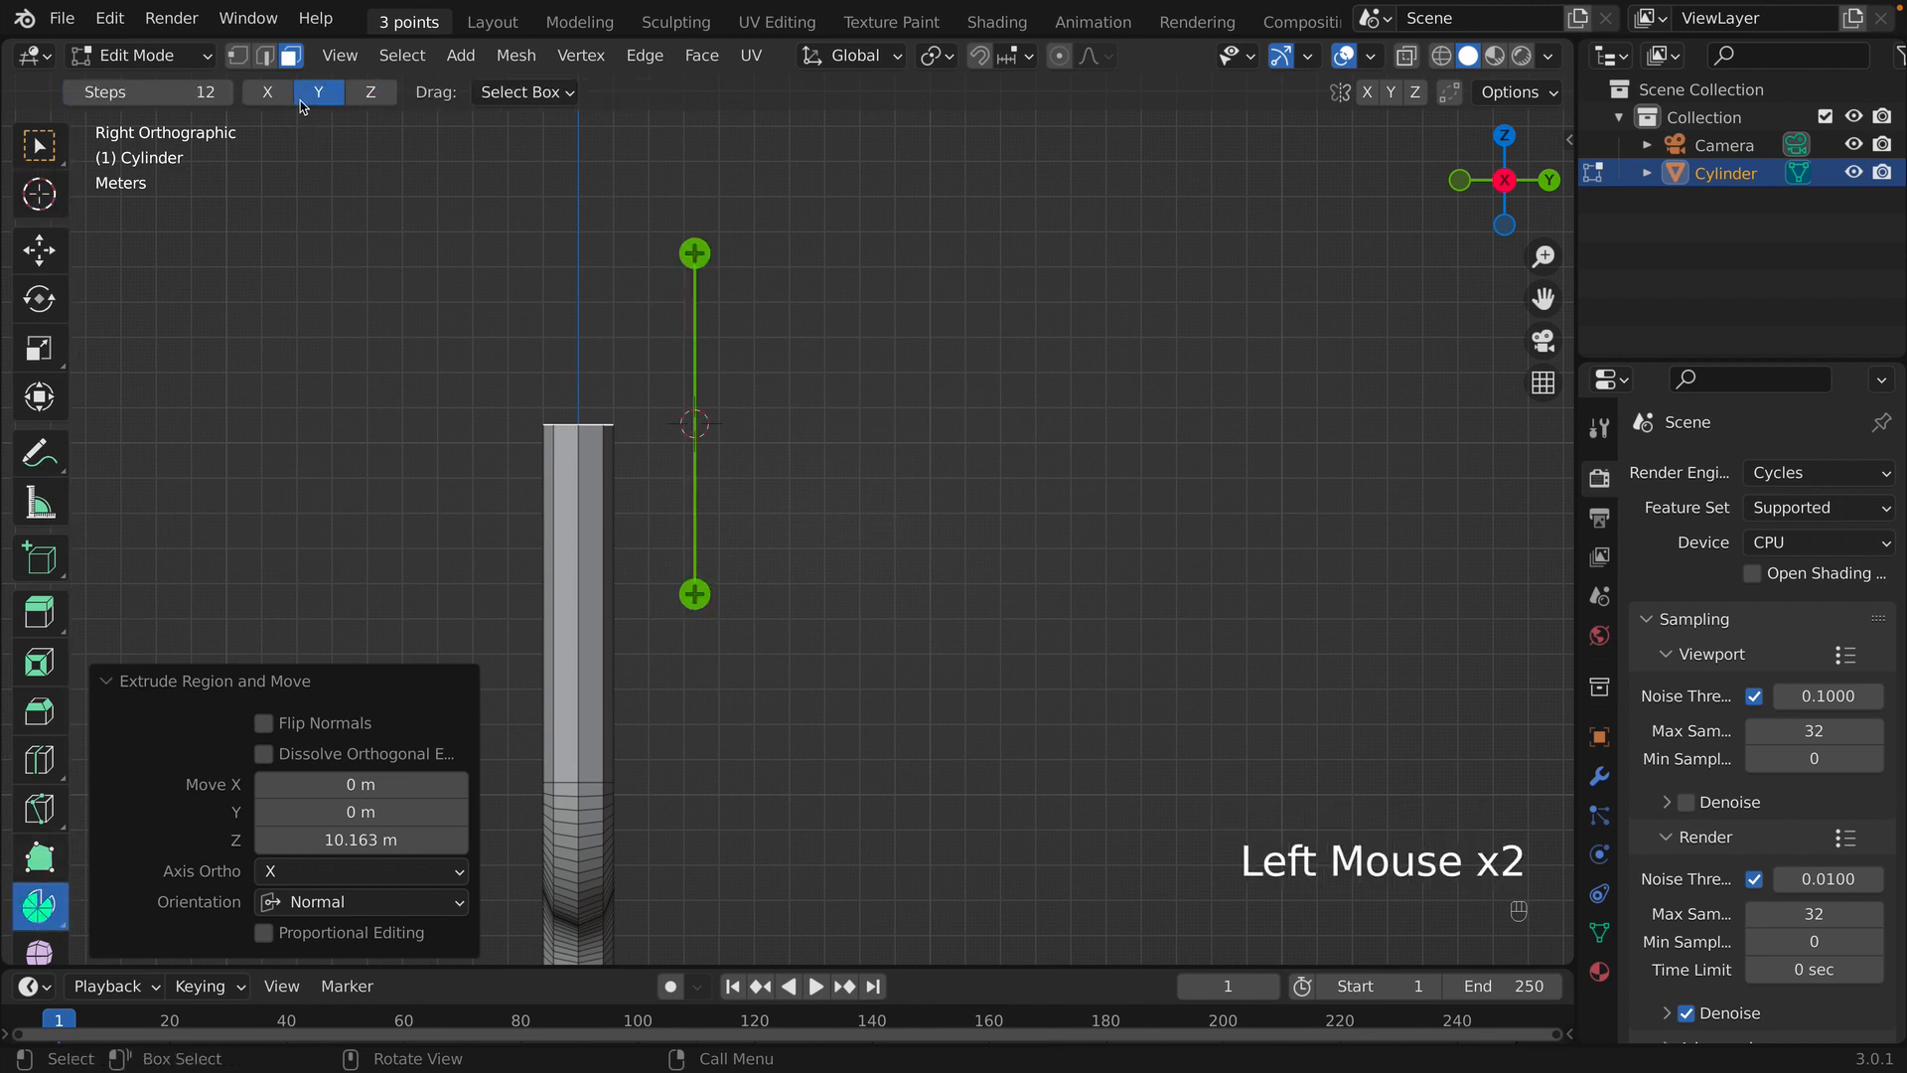
{"action": "left_click", "coordinate": [225, 91]}
{"action": "left_click", "coordinate": [267, 100]}
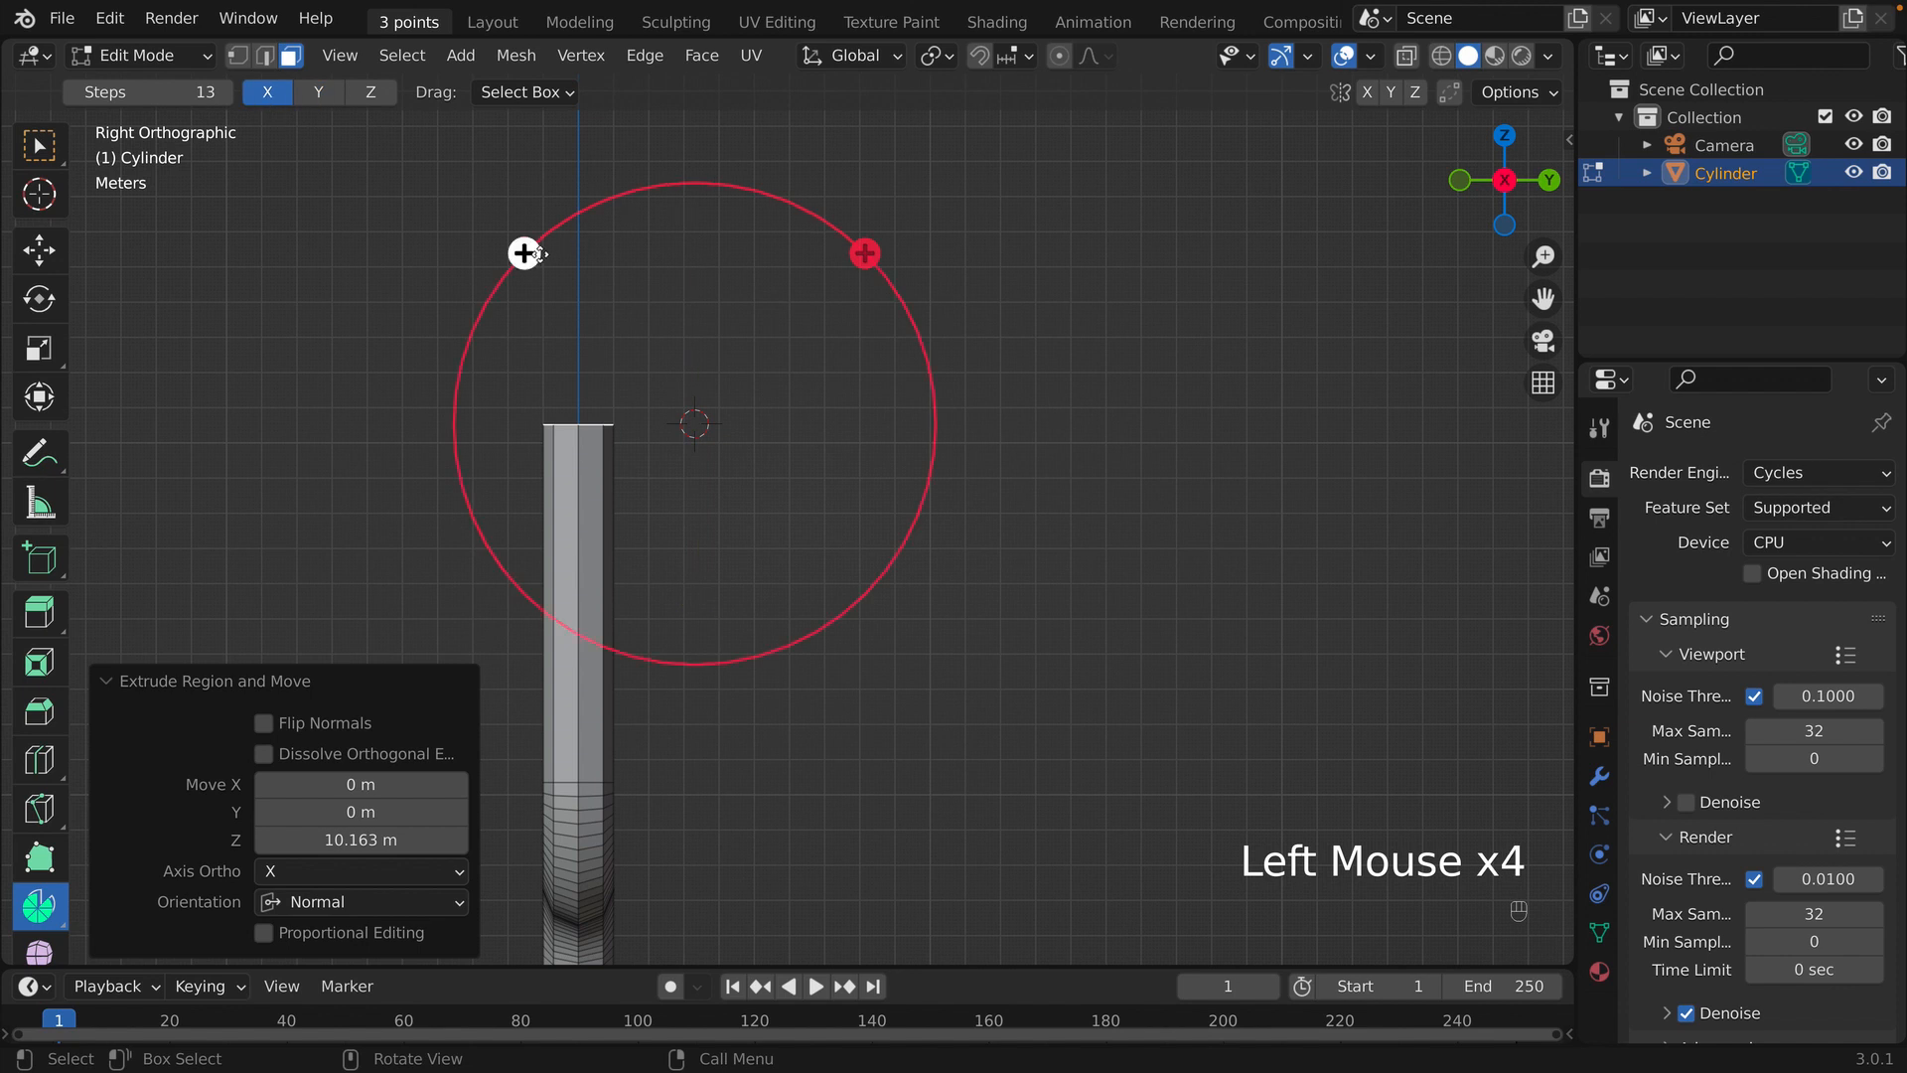
{"action": "left_click_drag", "start_coordinate": [524, 253], "coordinate": [906, 221]}
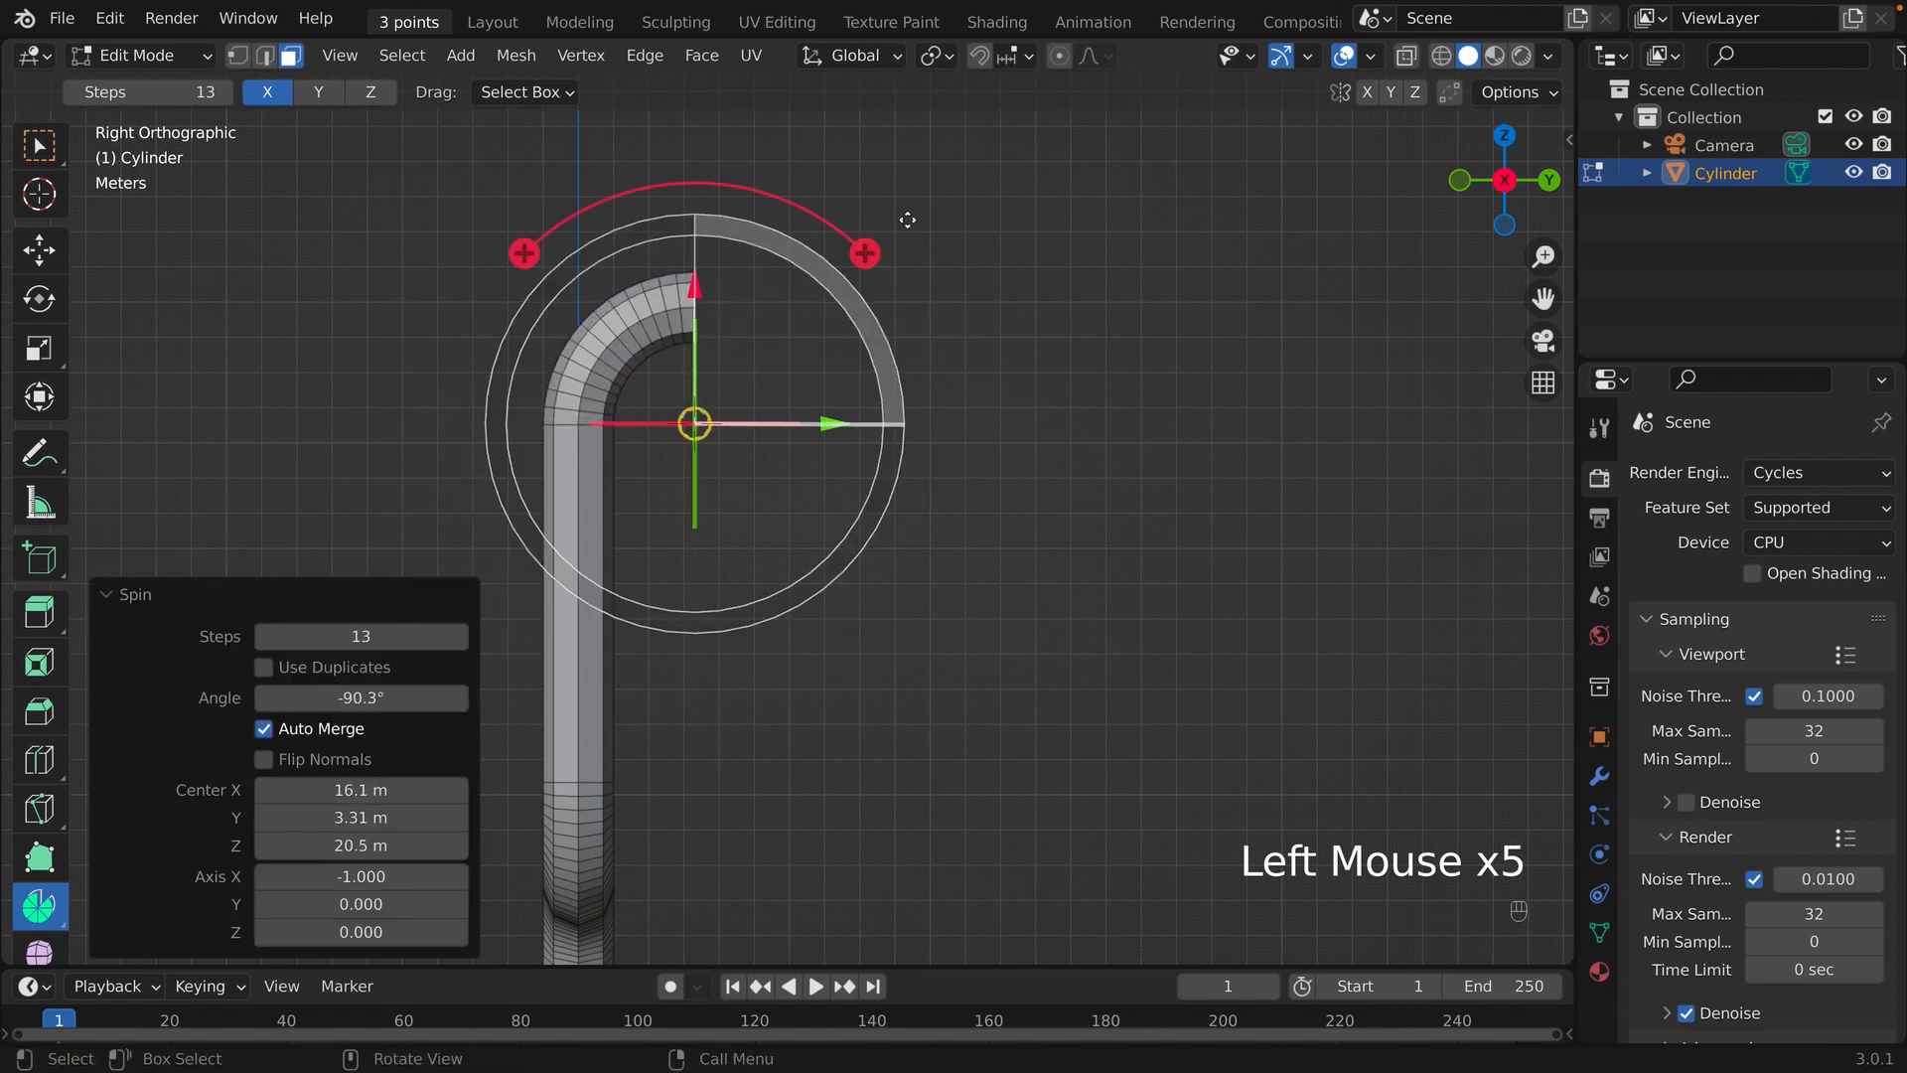
- Set the third bend's spin to 12 steps and an angle of -90°
{"action": "left_click", "coordinate": [356, 628]}
{"action": "type", "text": "12"}
{"action": "key", "text": "Return"}
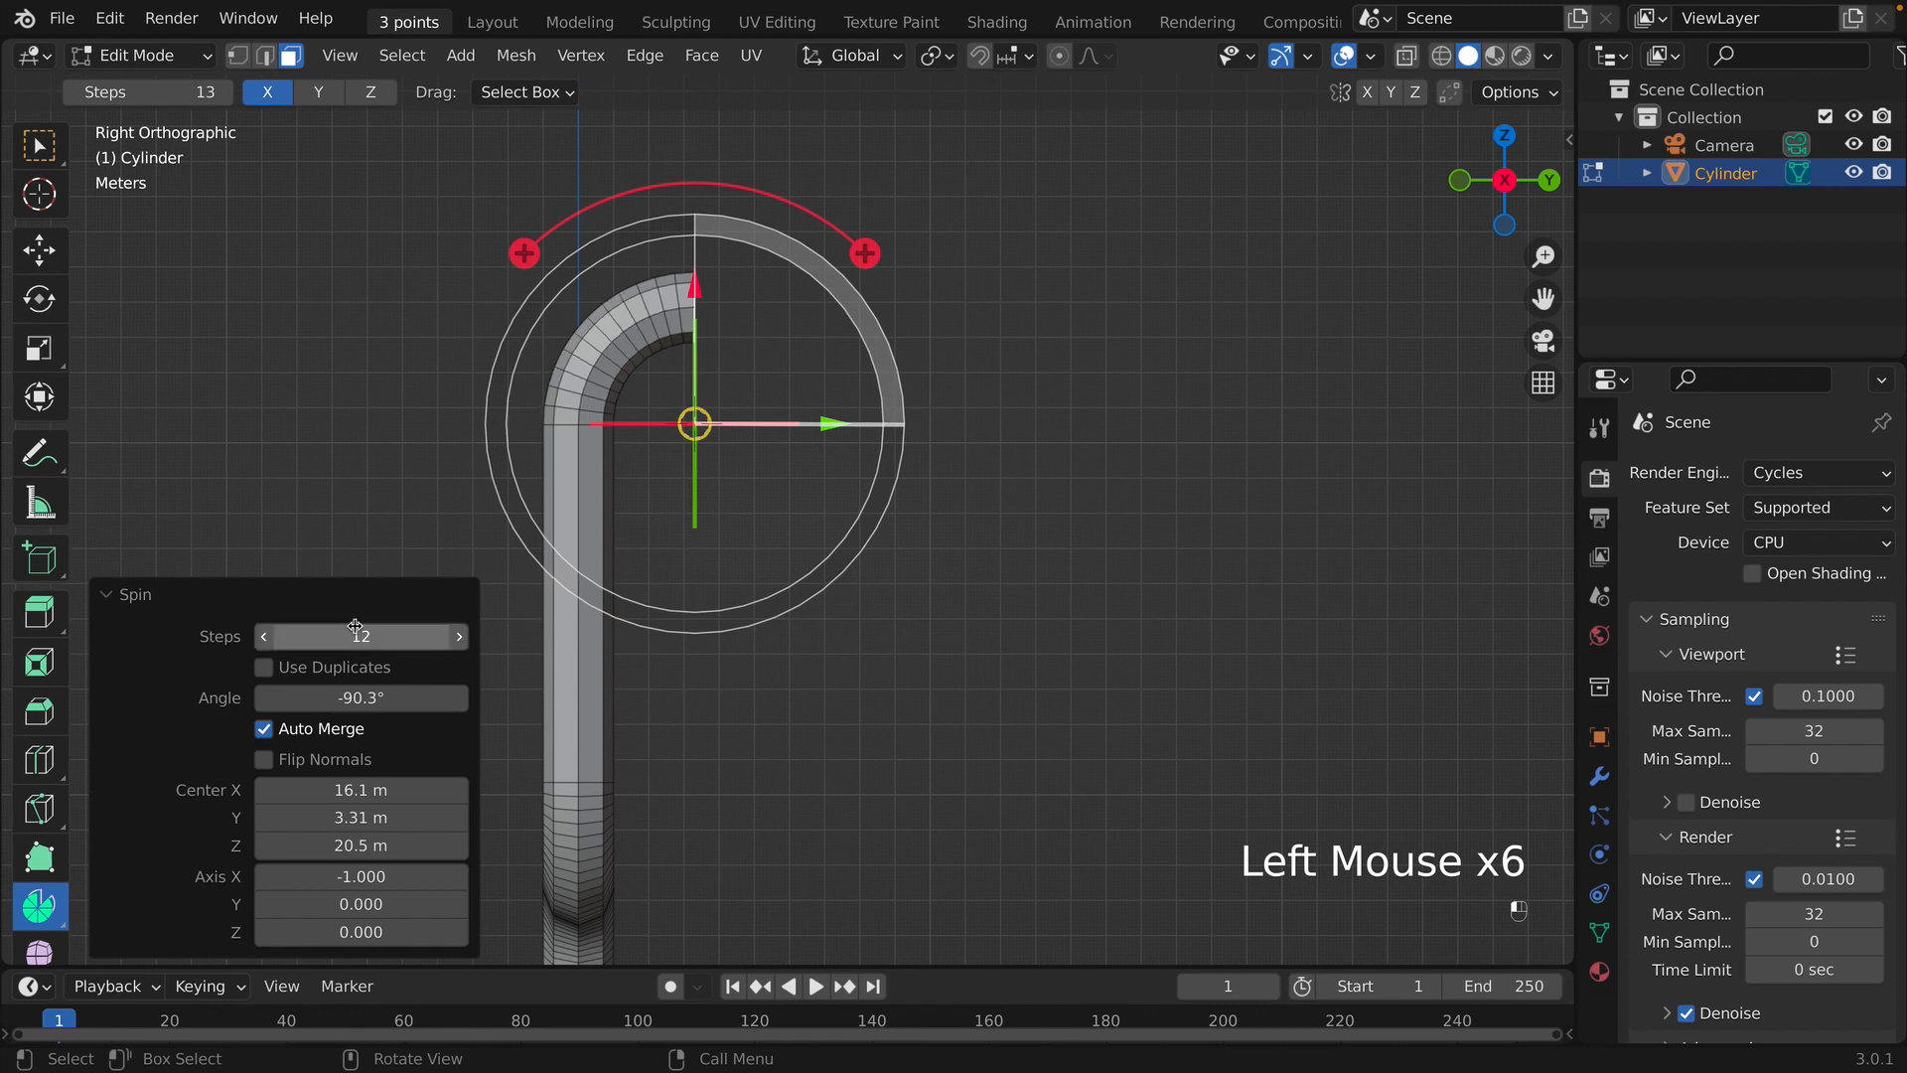
{"action": "left_click", "coordinate": [323, 698]}
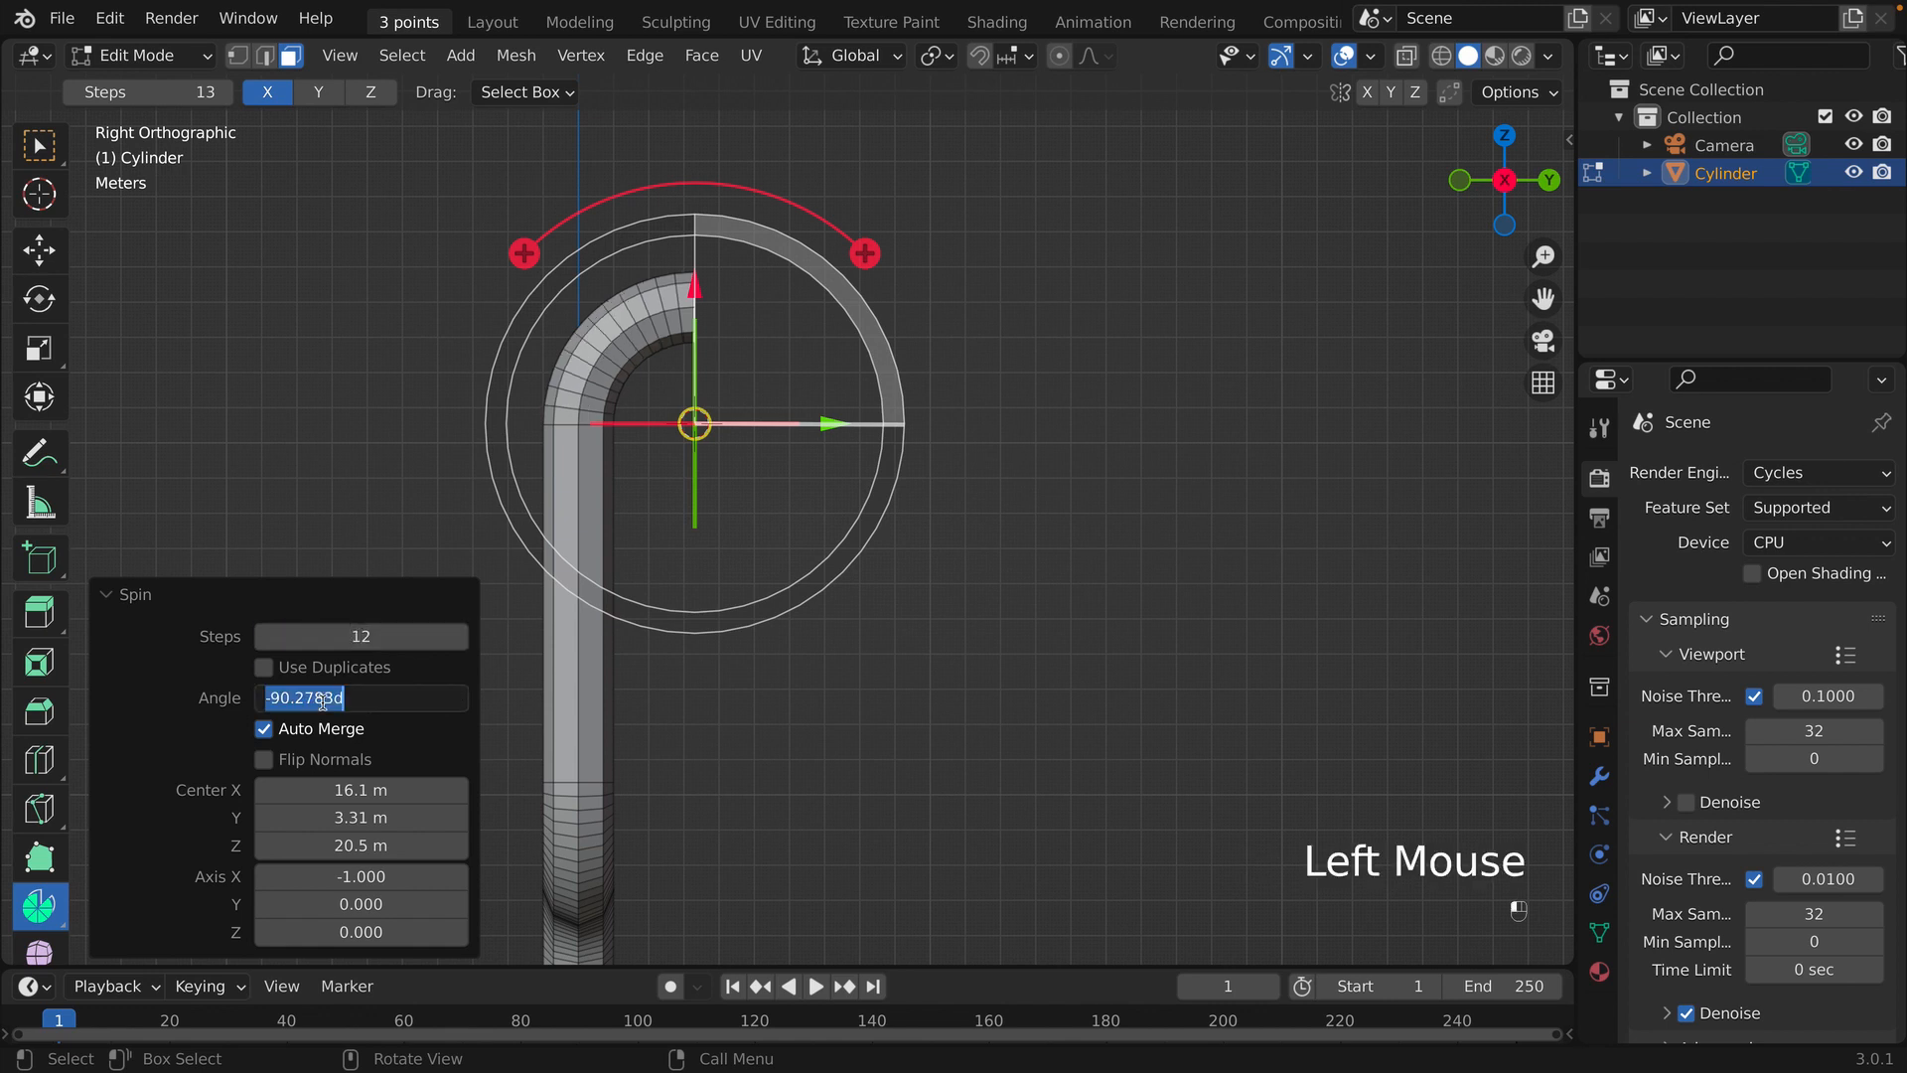
{"action": "type", "text": "-90"}
{"action": "key", "text": "Return"}
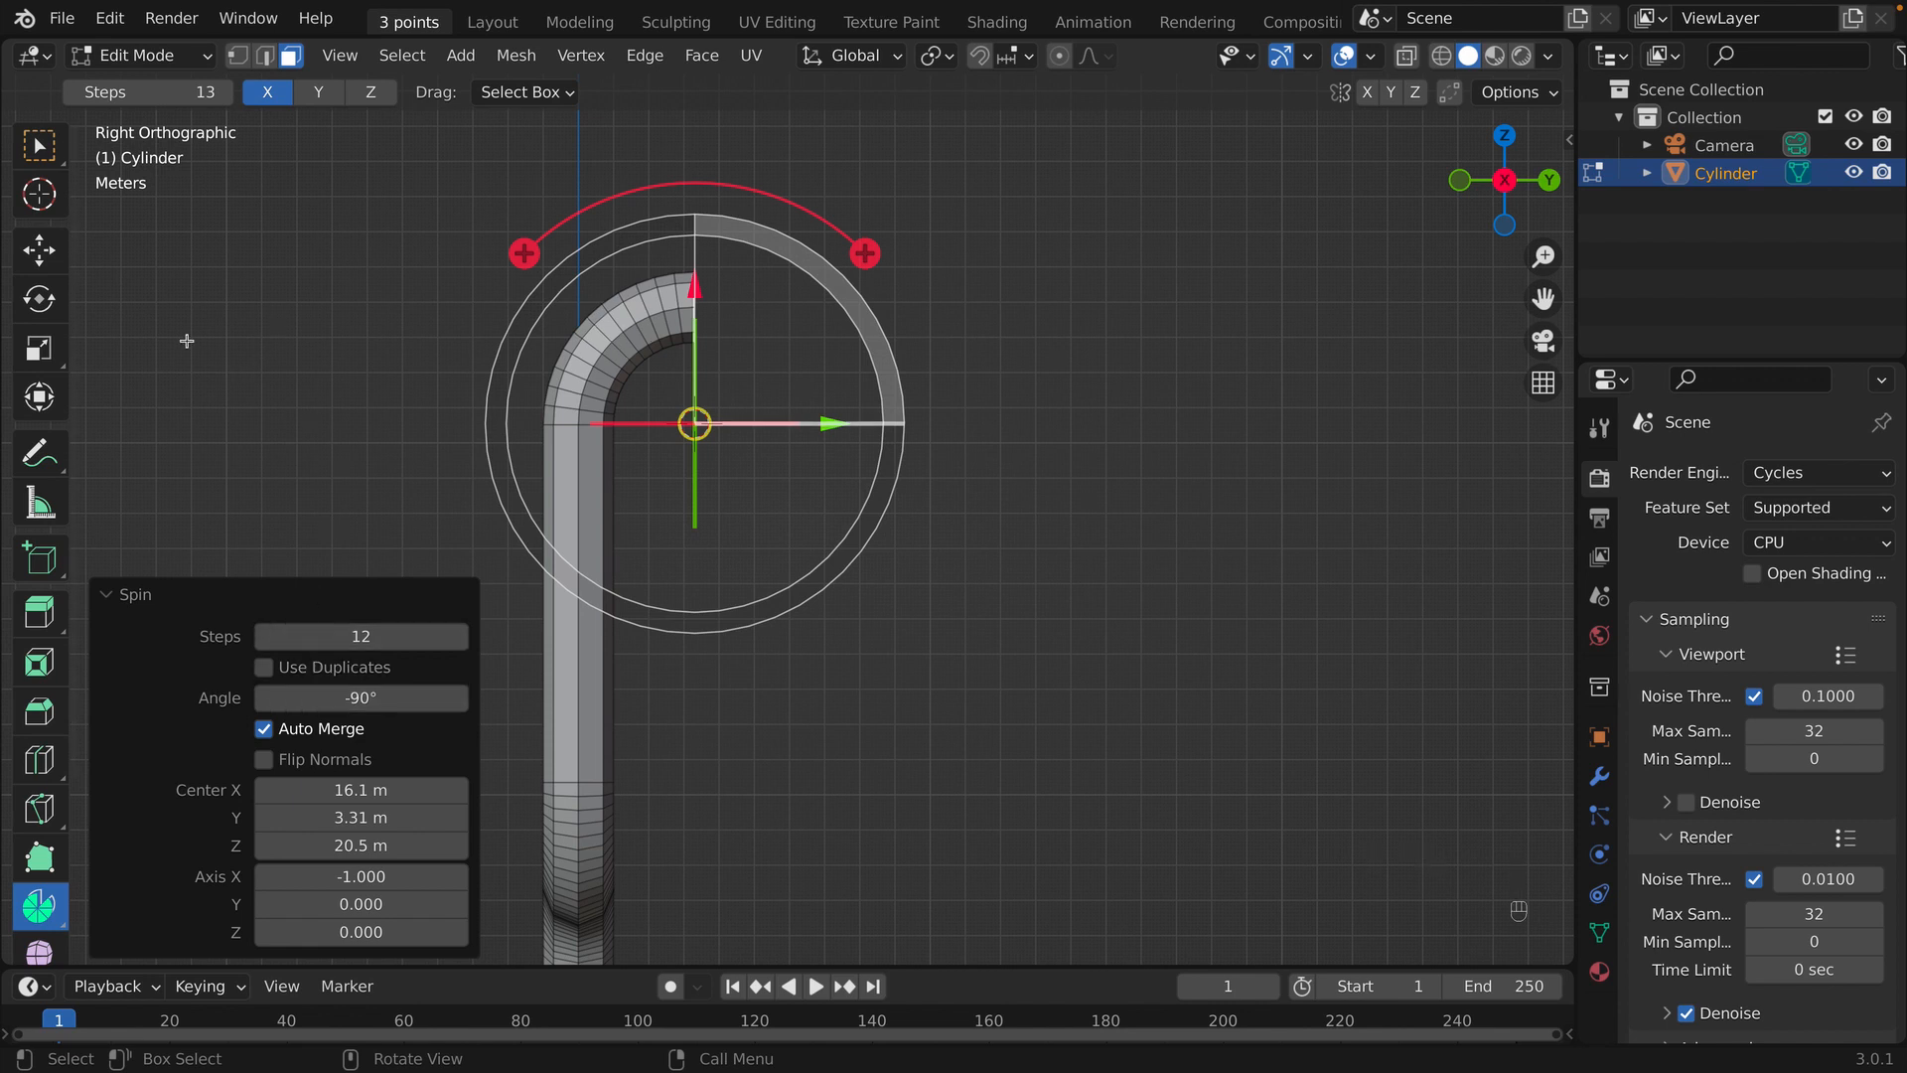
- Extrude the third bend's end face about 17.5 m along its normal toward +Y
{"action": "left_click", "coordinate": [36, 248]}
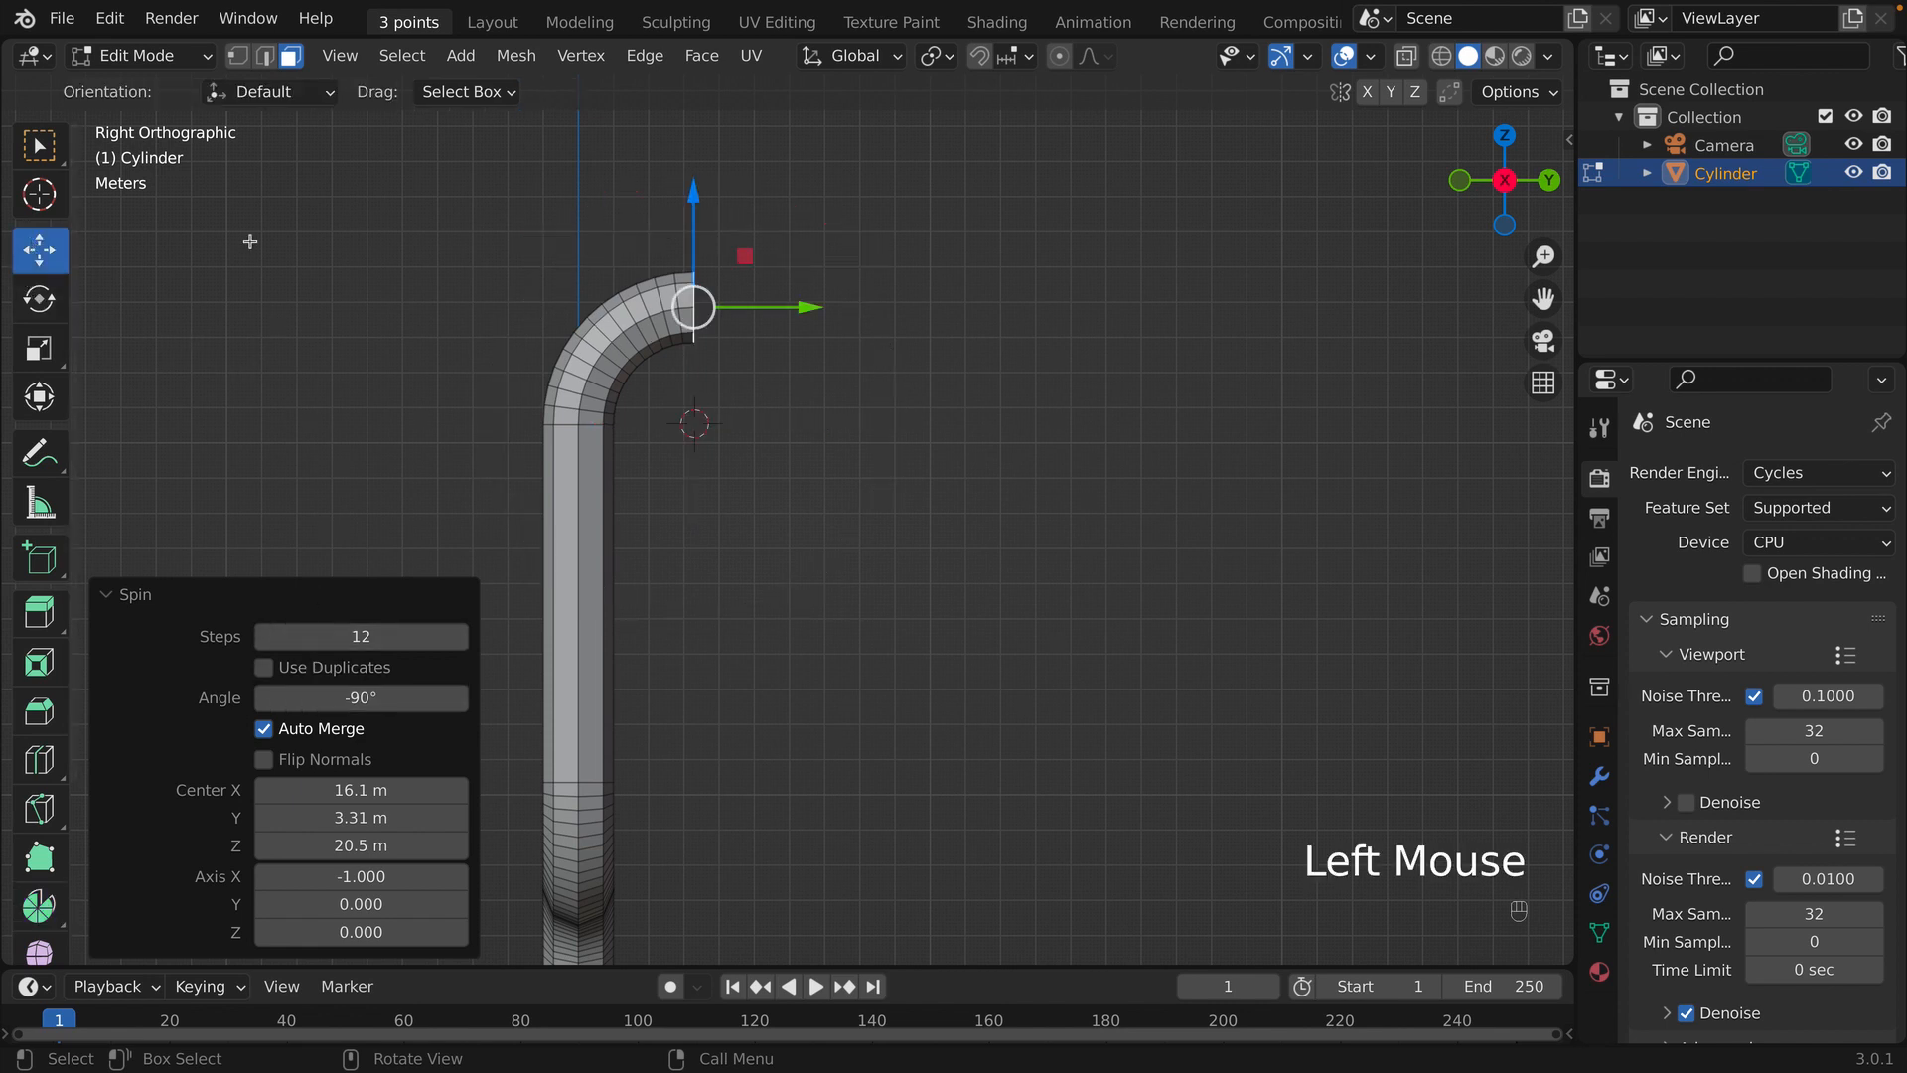
{"action": "key", "text": "e"}
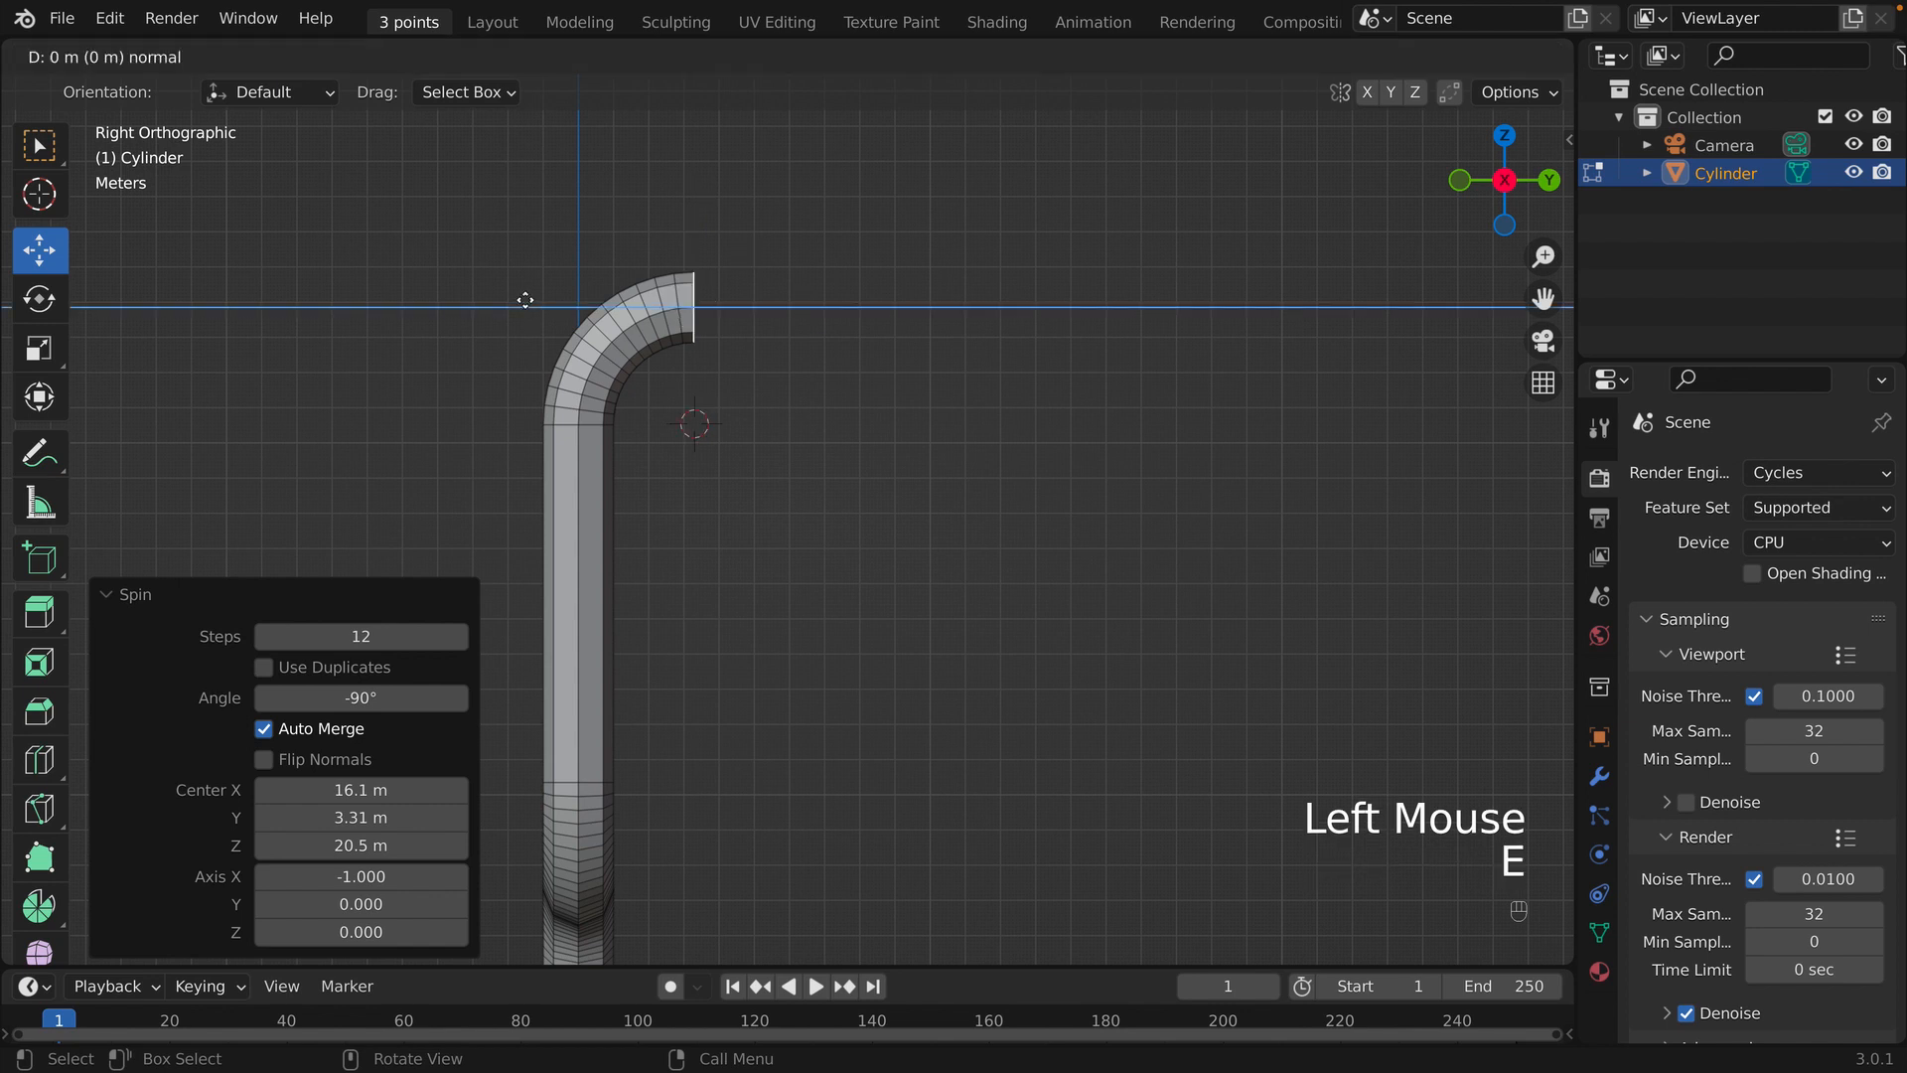
{"action": "left_click", "coordinate": [1024, 269]}
{"action": "scroll", "coordinate": [1023, 269], "scroll_direction": "down", "scroll_amount": 5}
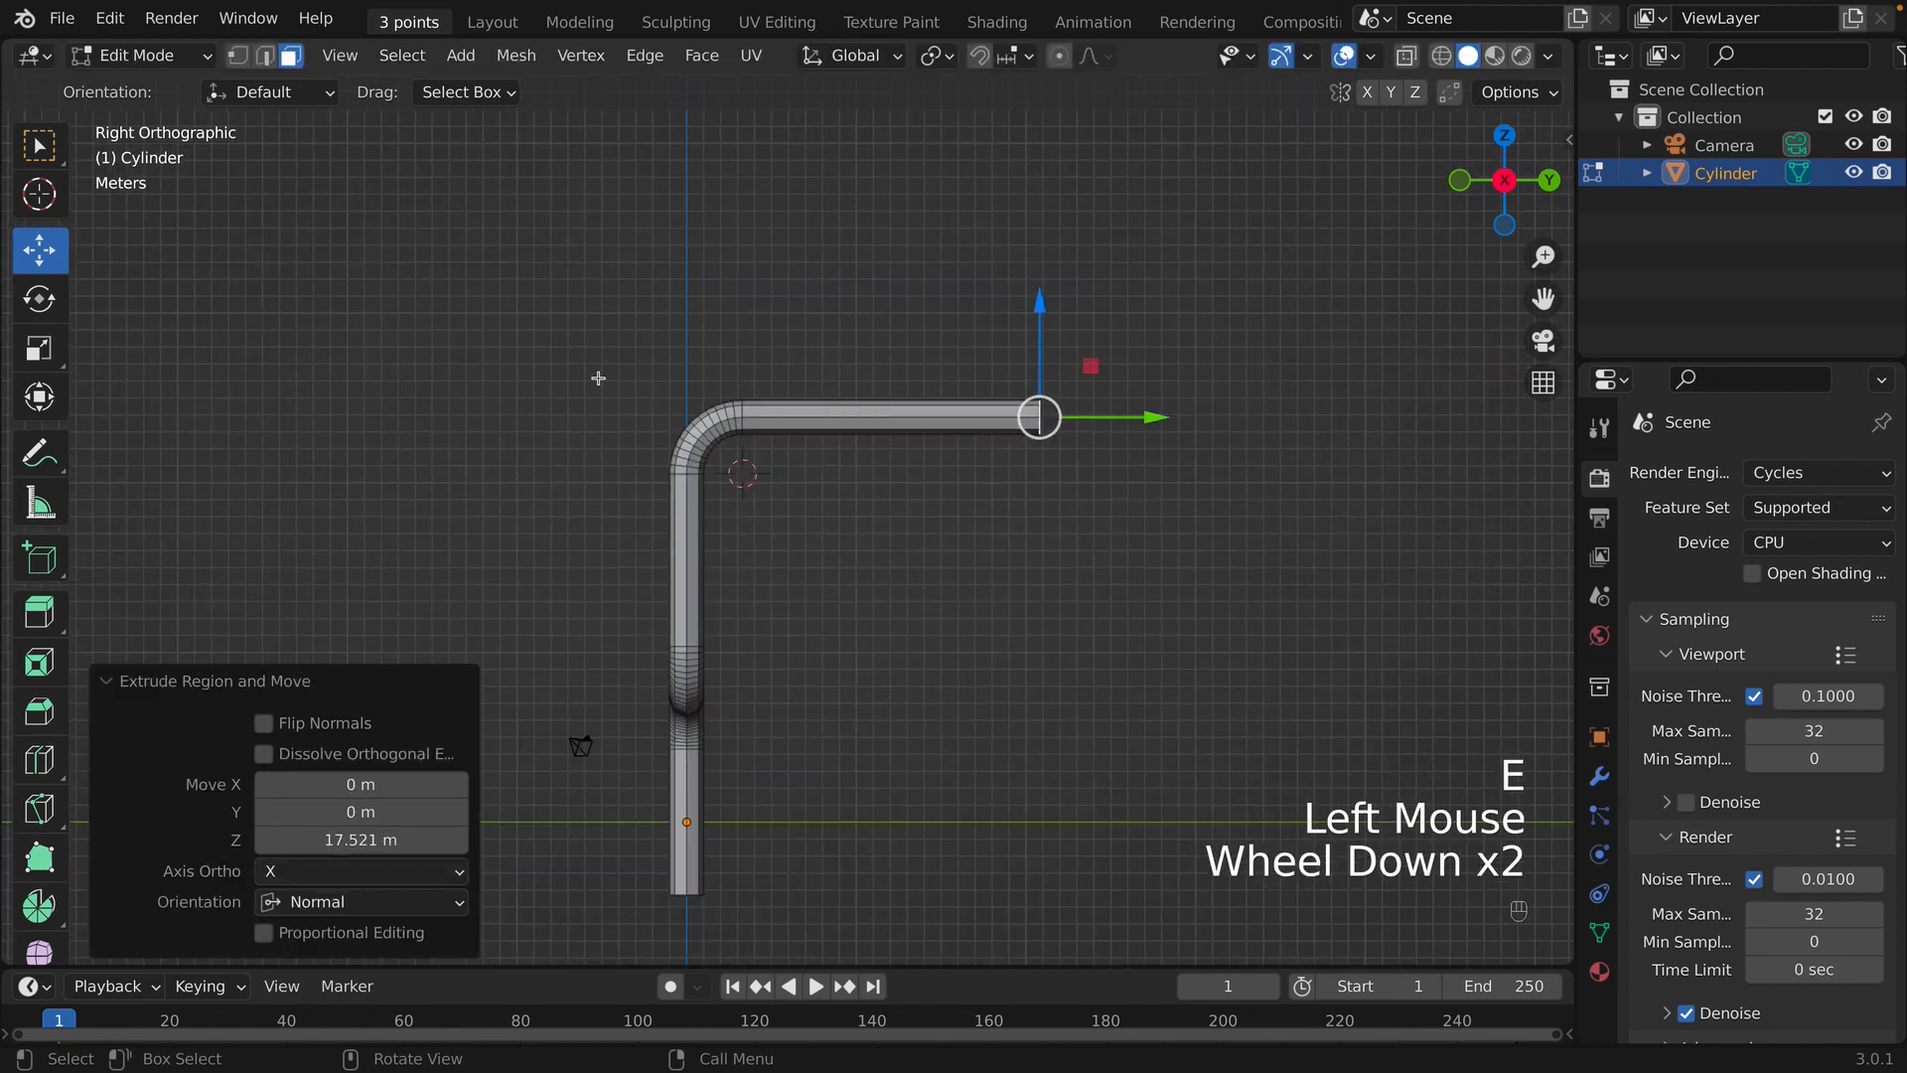
- In the top orthographic view, place the 3D cursor on the +X side of the new pipe section, level with its end face
{"action": "middle_click_drag", "start_coordinate": [515, 374], "coordinate": [687, 576]}
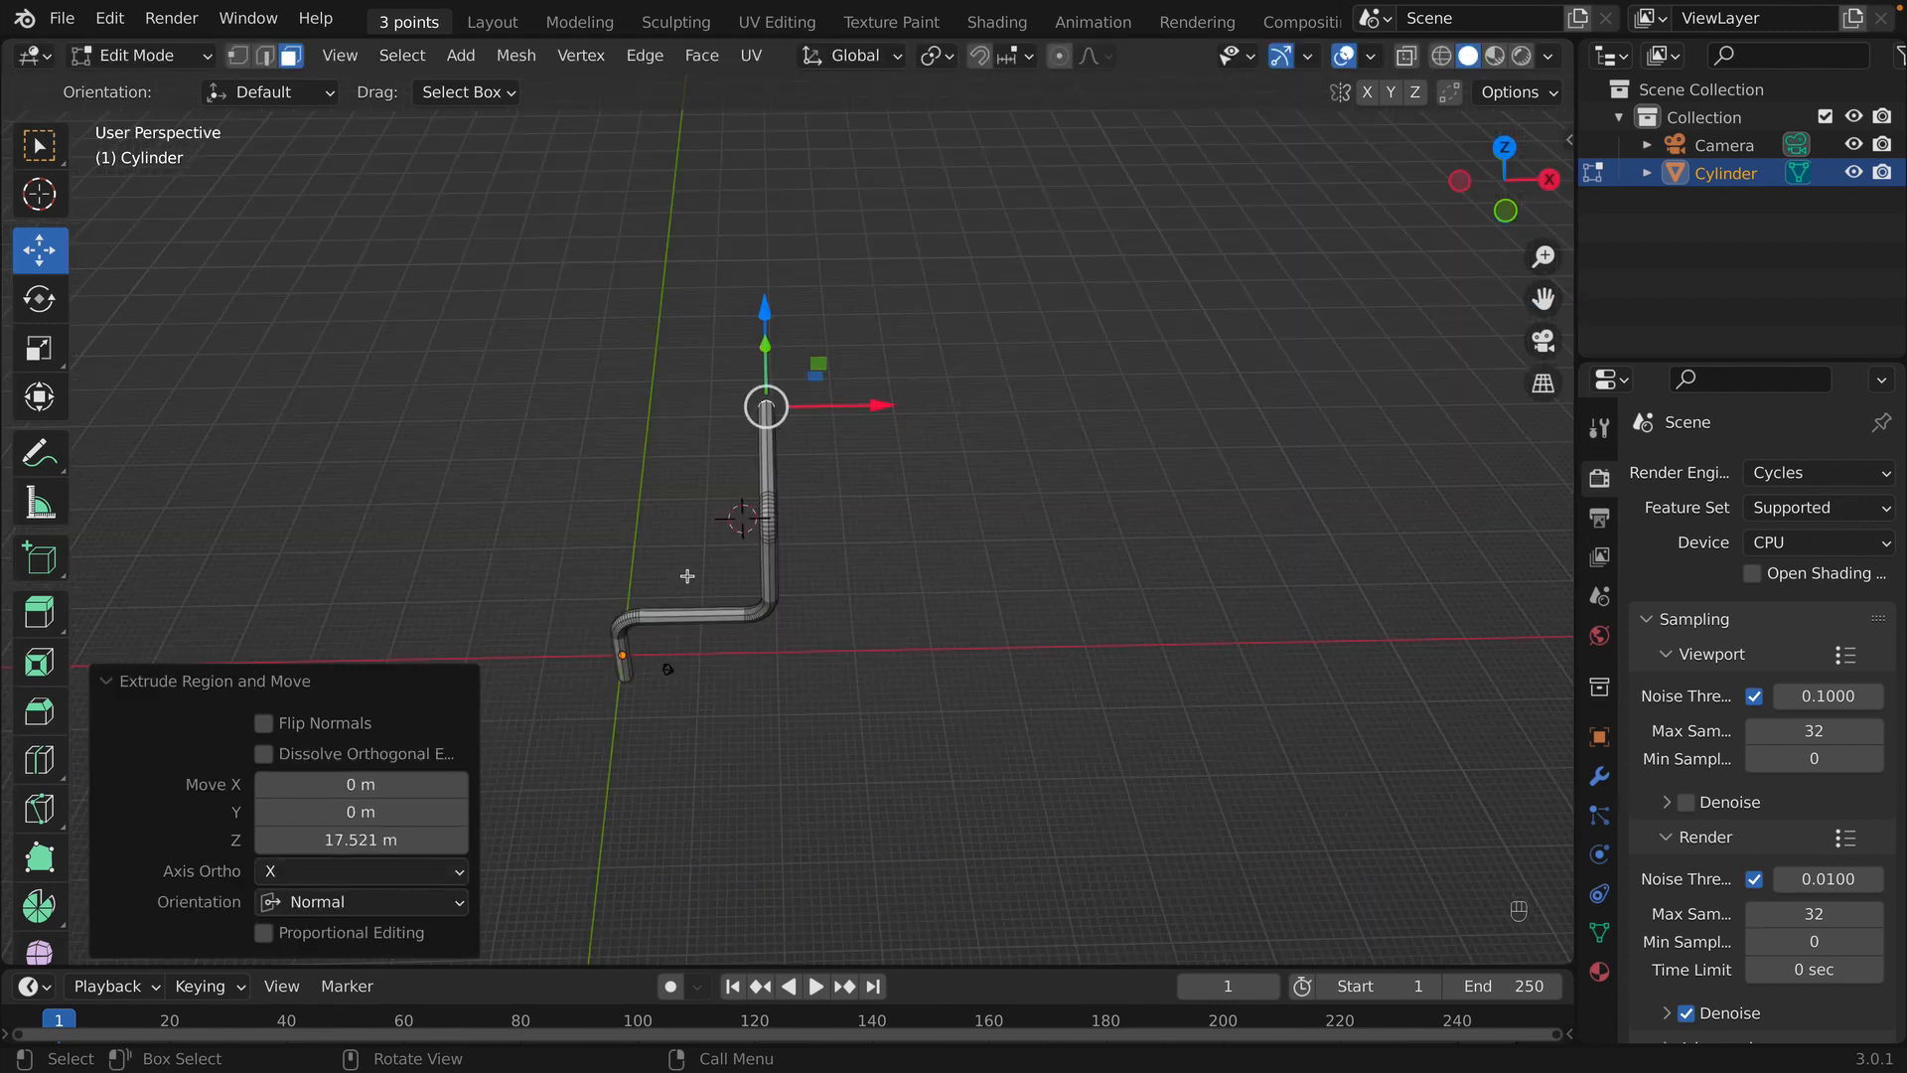
{"action": "key", "text": "KP_7"}
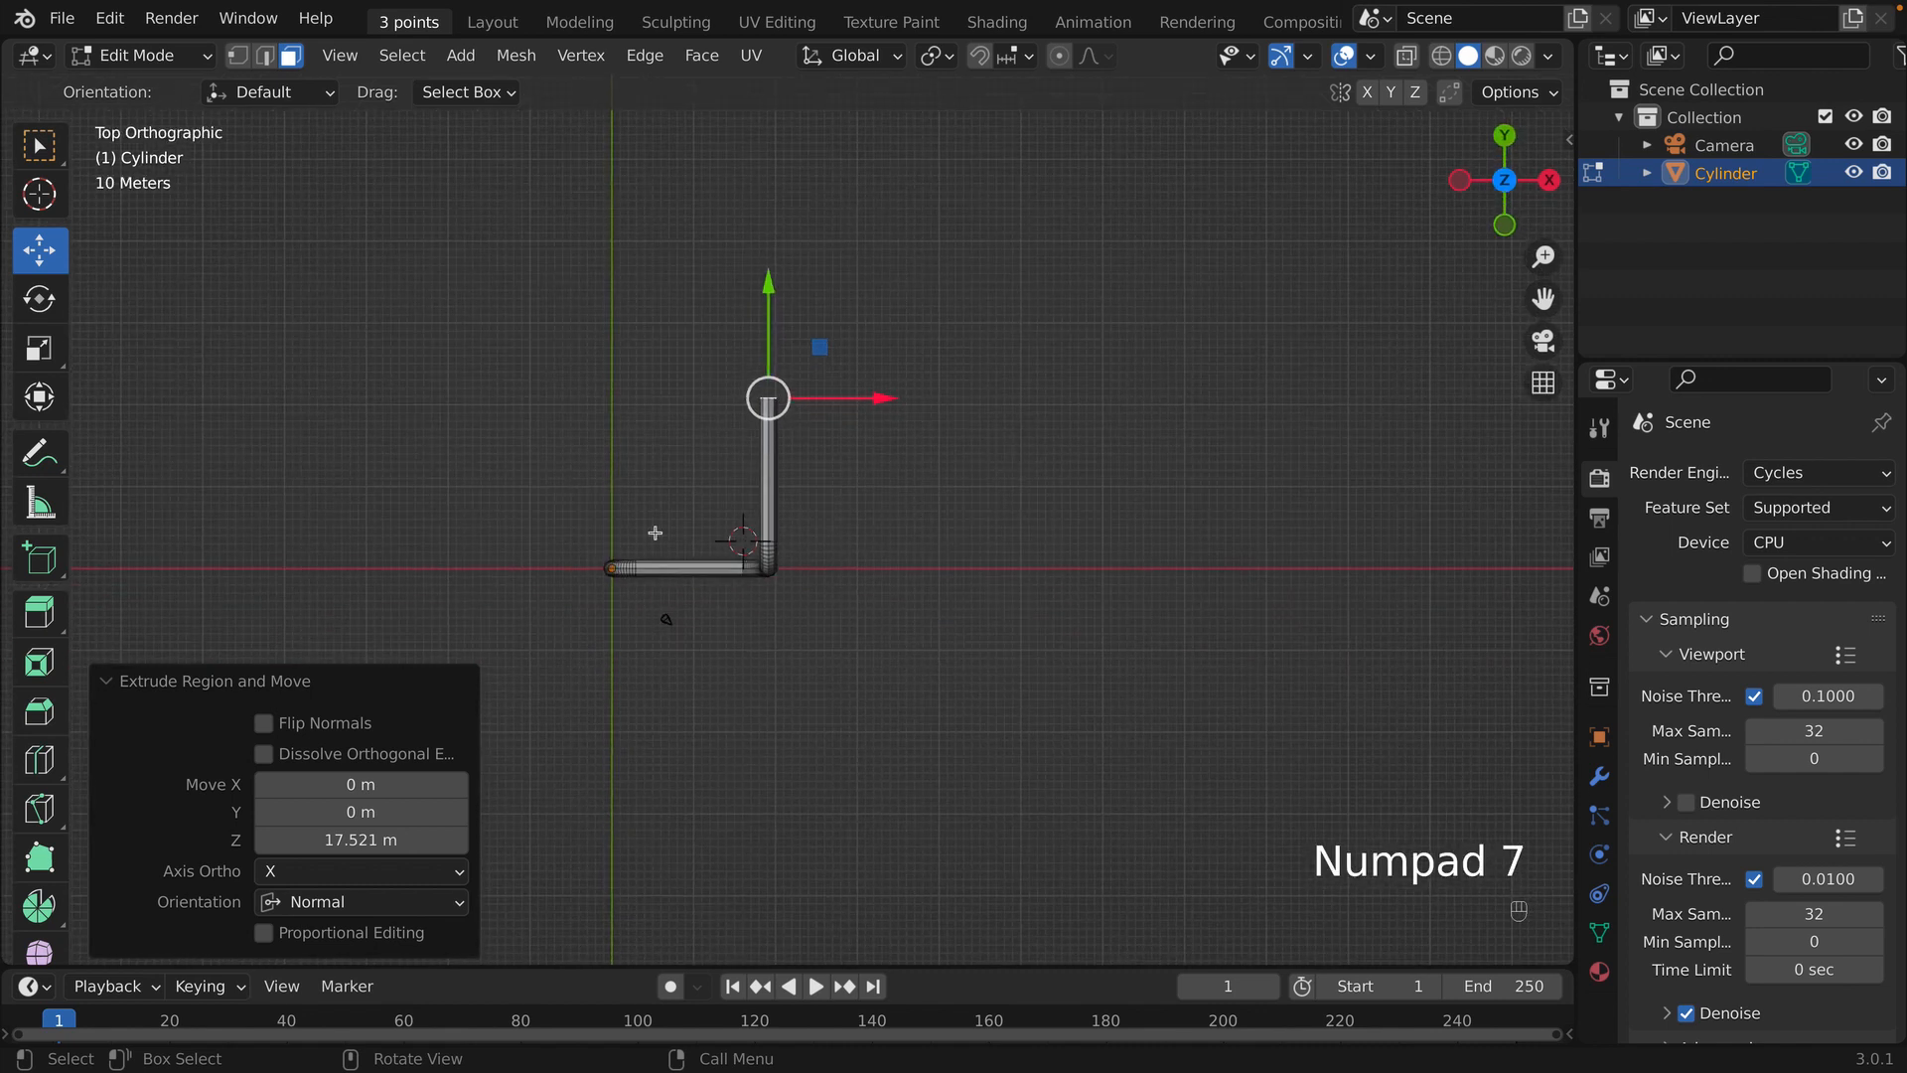
{"action": "scroll", "coordinate": [493, 327], "scroll_direction": "up", "scroll_amount": 2}
{"action": "middle_click_drag", "start_coordinate": [349, 289], "coordinate": [510, 421], "text": "shift"}
{"action": "scroll", "coordinate": [432, 389], "scroll_direction": "up", "scroll_amount": 1}
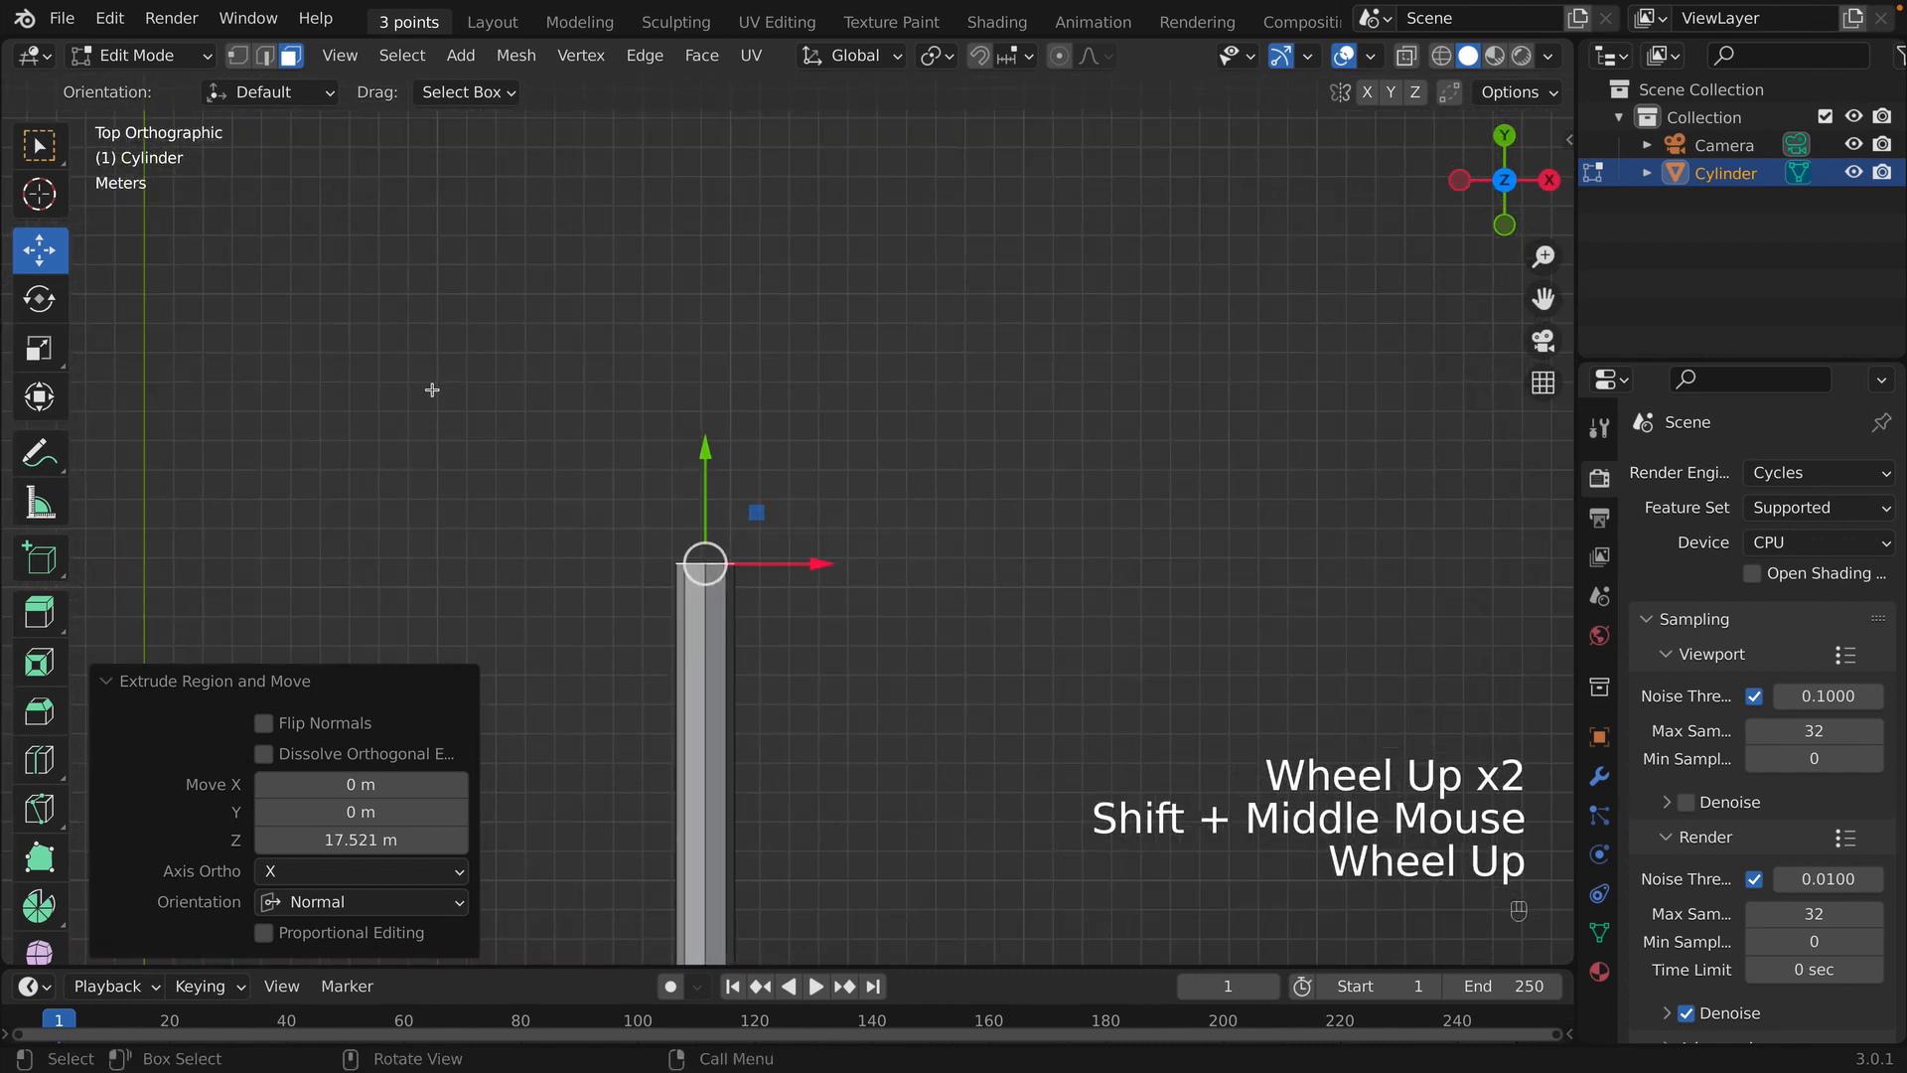
{"action": "left_click", "coordinate": [40, 194]}
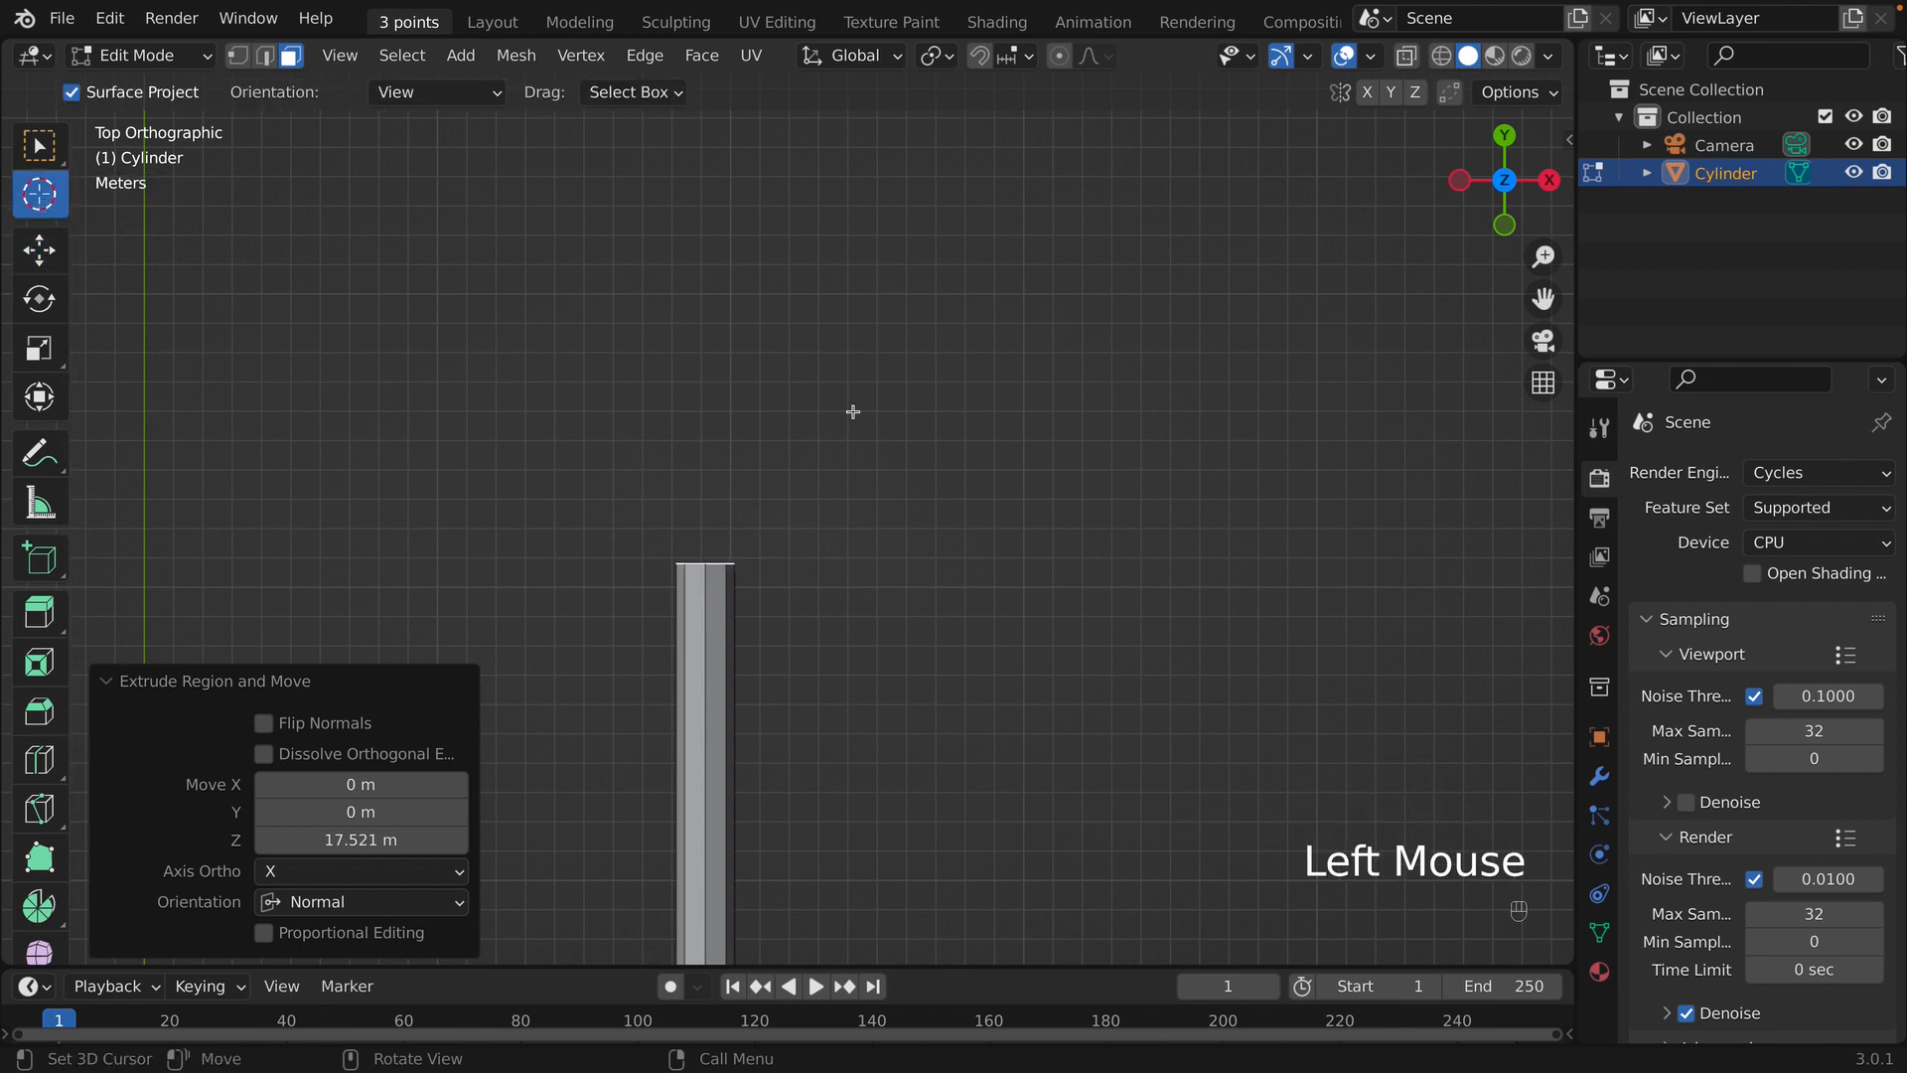
{"action": "scroll", "coordinate": [807, 558], "scroll_direction": "up", "scroll_amount": 1}
{"action": "scroll", "coordinate": [806, 558], "scroll_direction": "up", "scroll_amount": 1}
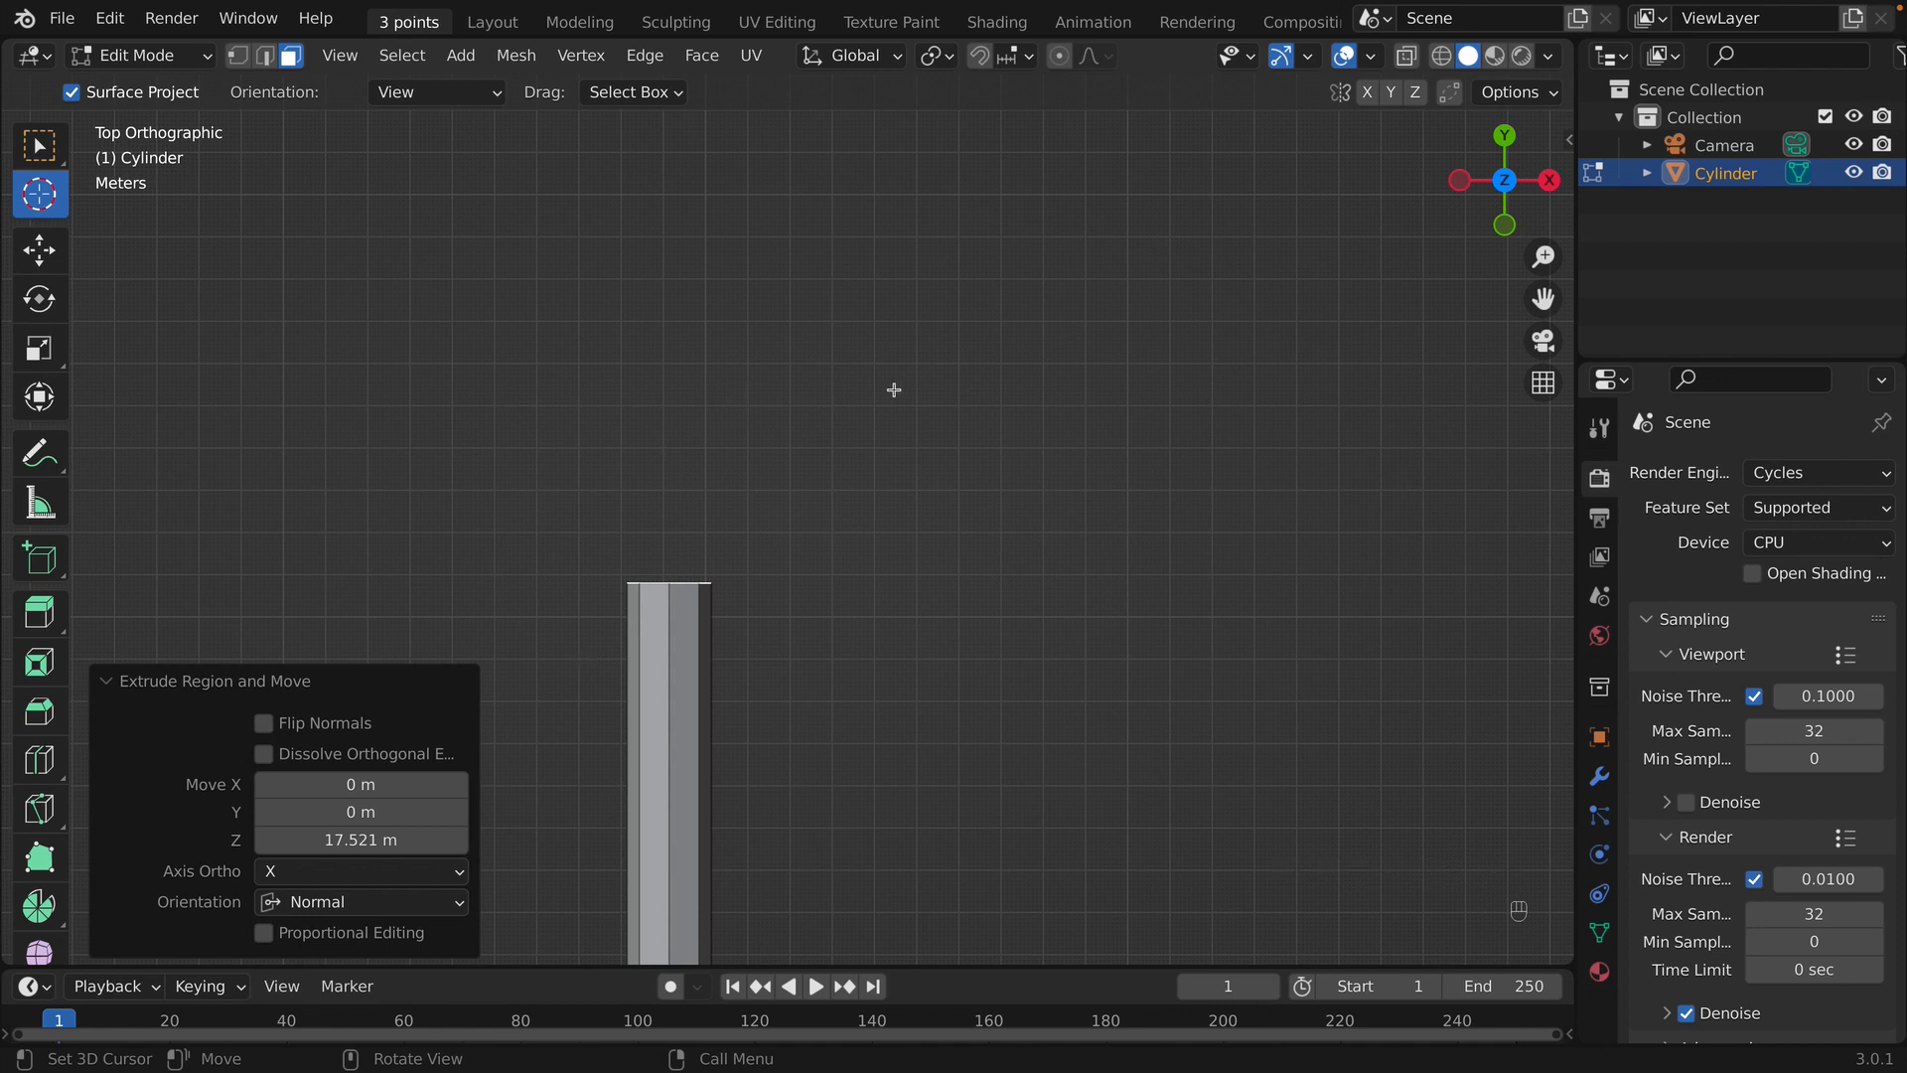
{"action": "left_click", "coordinate": [818, 580]}
{"action": "scroll", "coordinate": [664, 558], "scroll_direction": "down", "scroll_amount": 4}
{"action": "scroll", "coordinate": [665, 557], "scroll_direction": "up", "scroll_amount": 5}
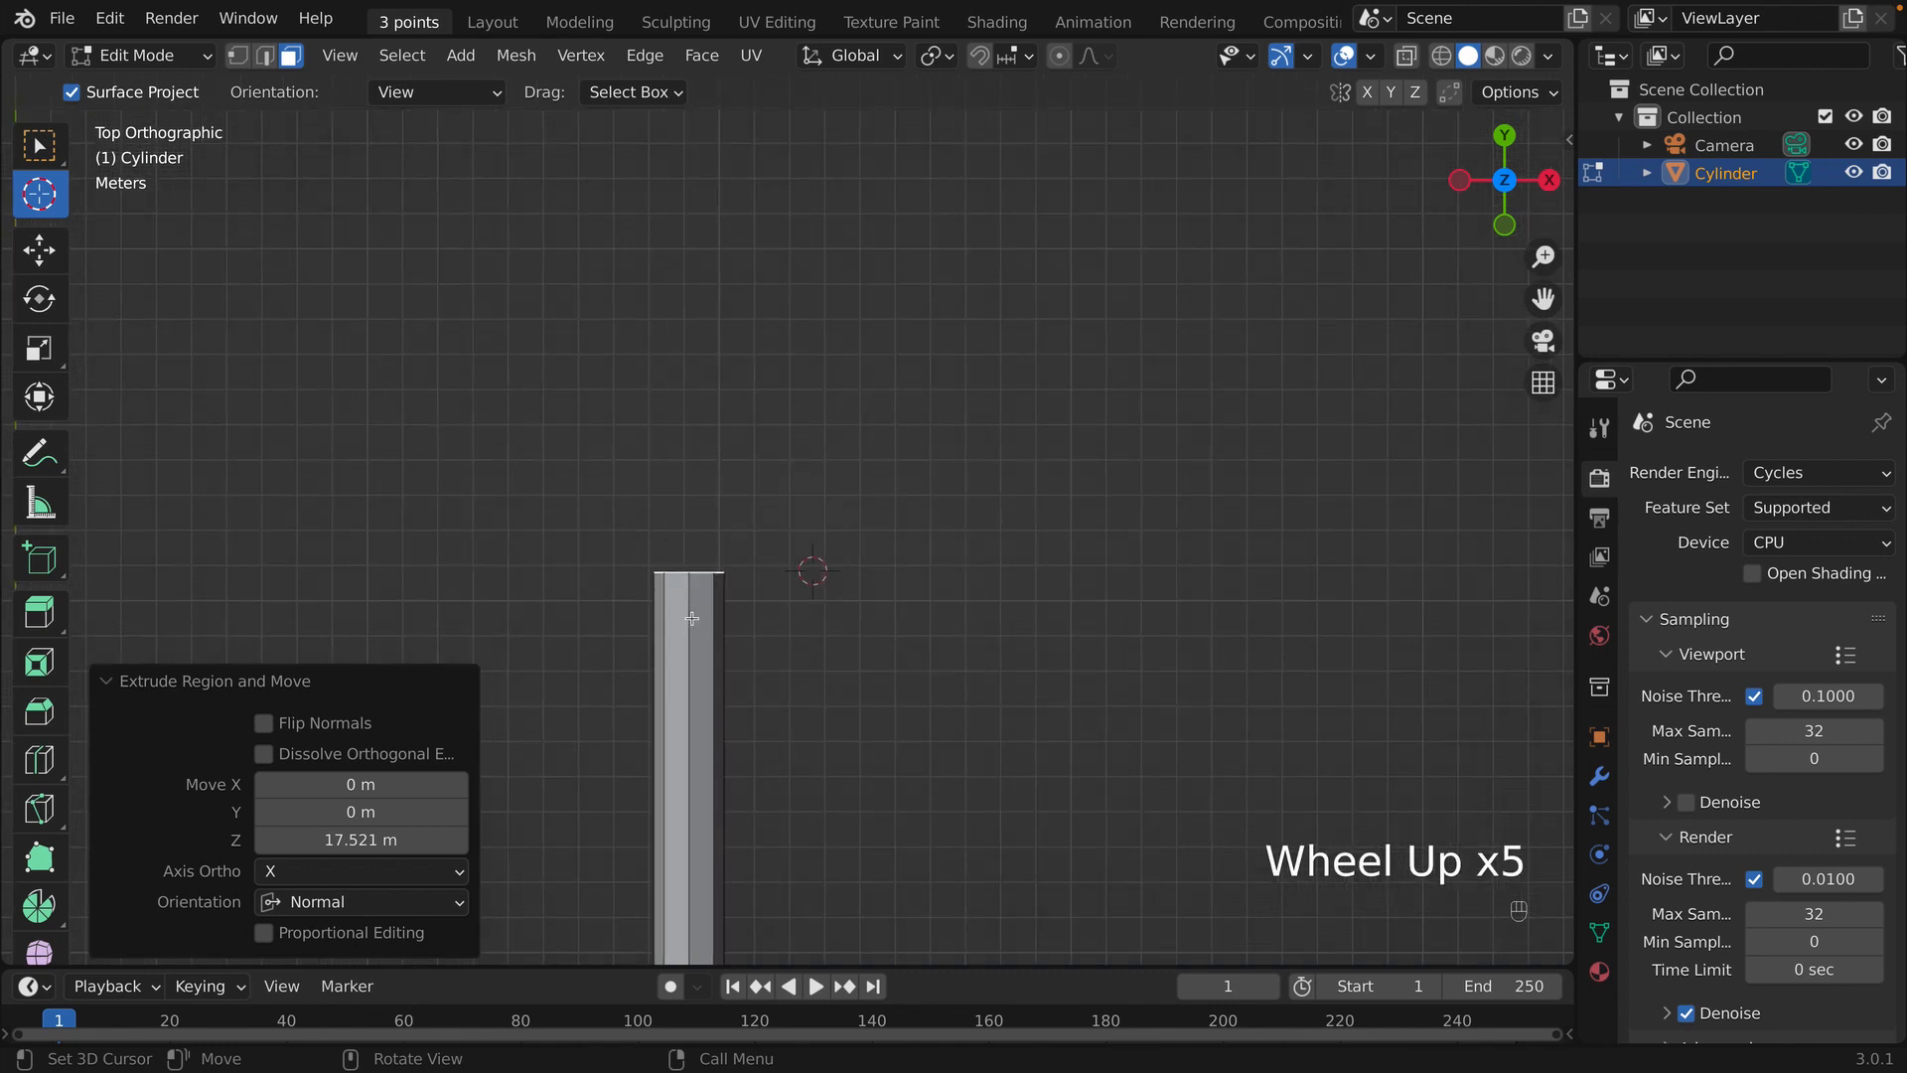
- Spin the pipe's end face toward +X around the 3D cursor about the Z axis with an angle of -90°
{"action": "left_click", "coordinate": [37, 907]}
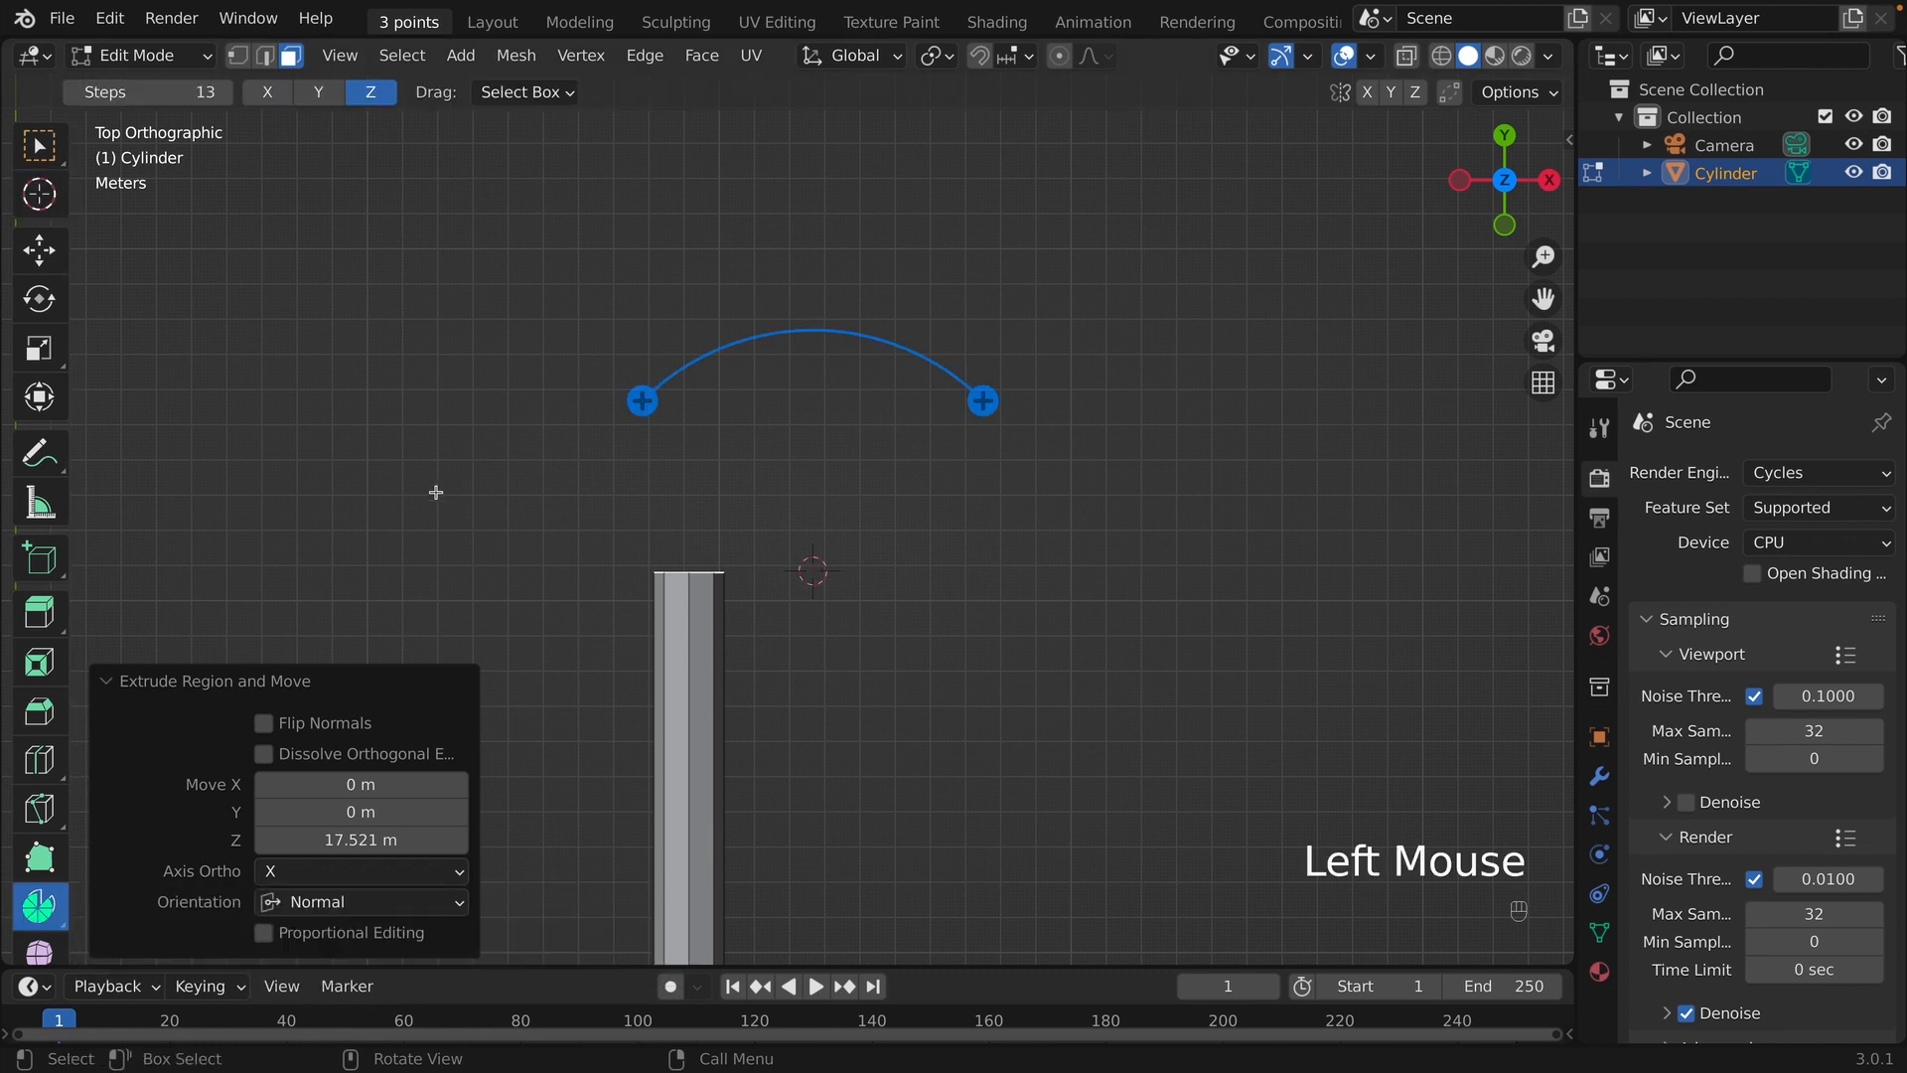
{"action": "left_click_drag", "start_coordinate": [642, 401], "coordinate": [1108, 221]}
{"action": "left_click", "coordinate": [361, 698]}
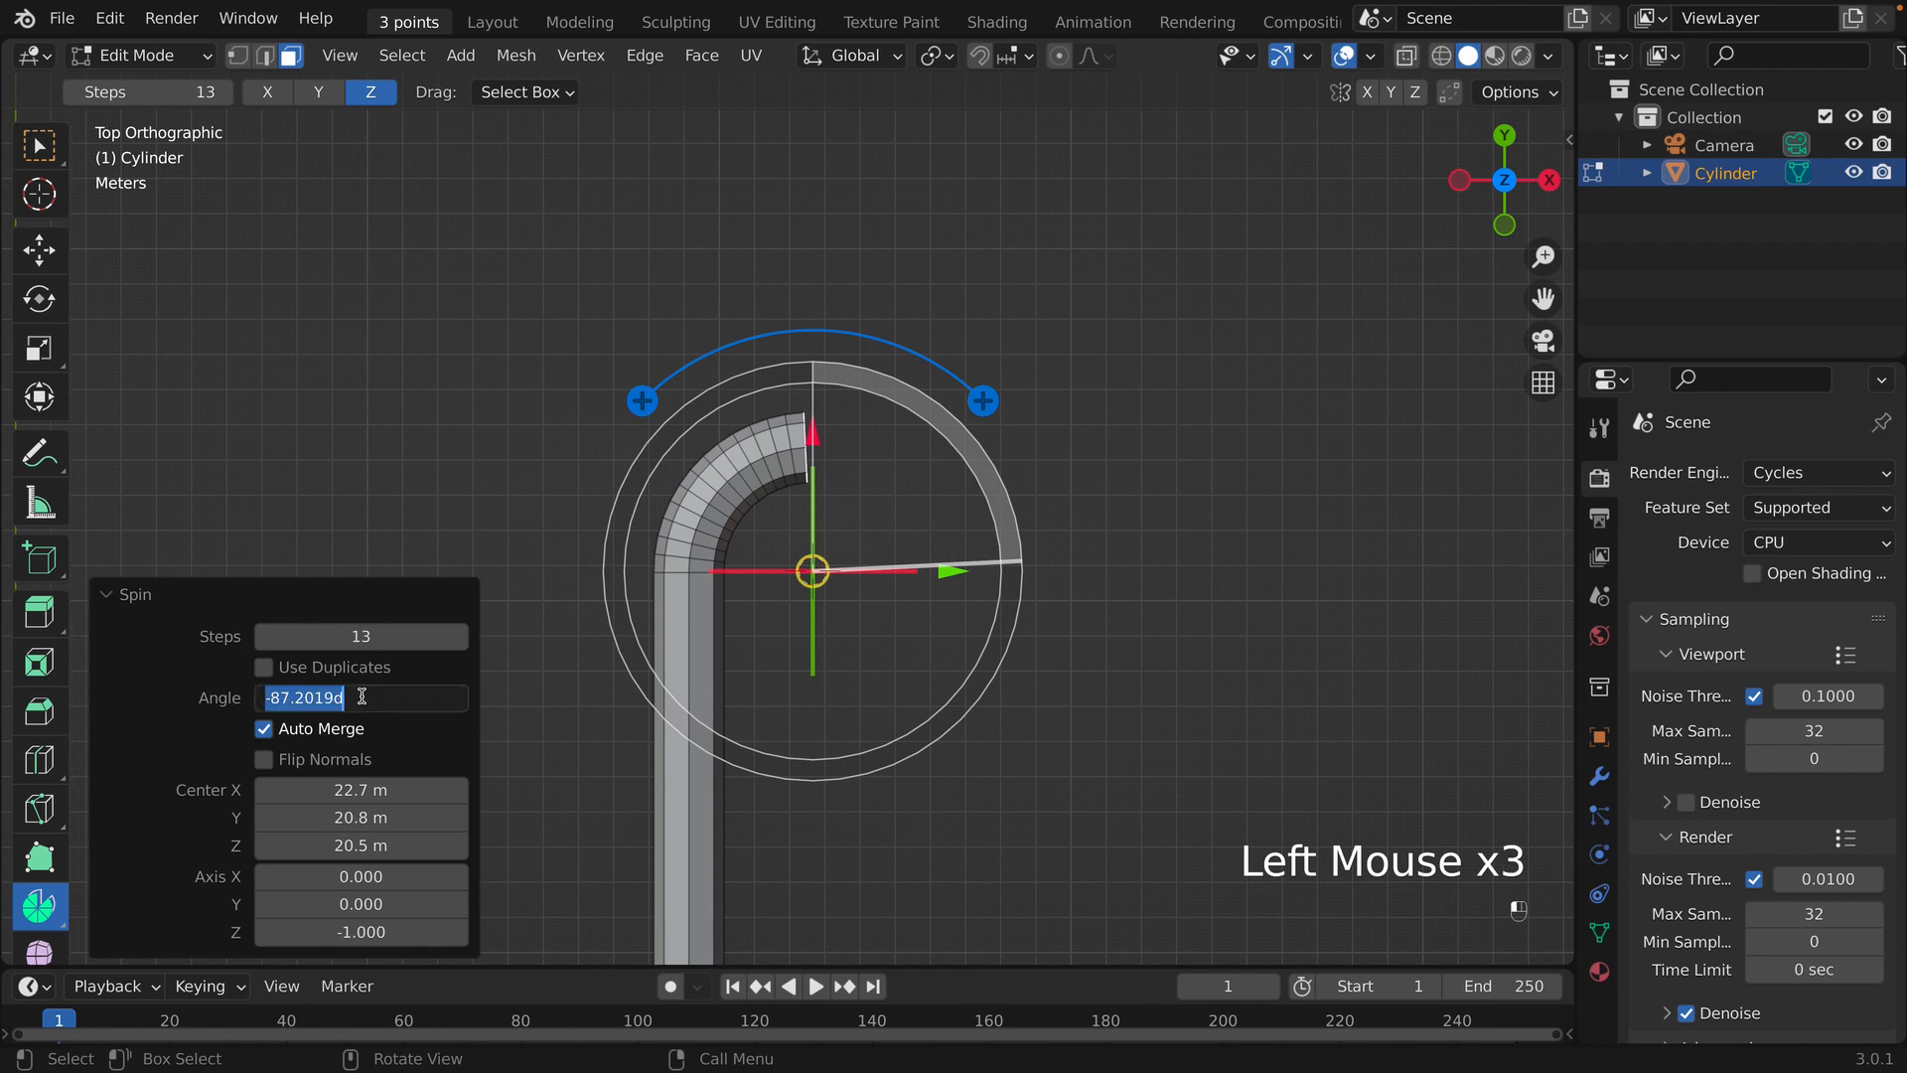
{"action": "type", "text": "-90"}
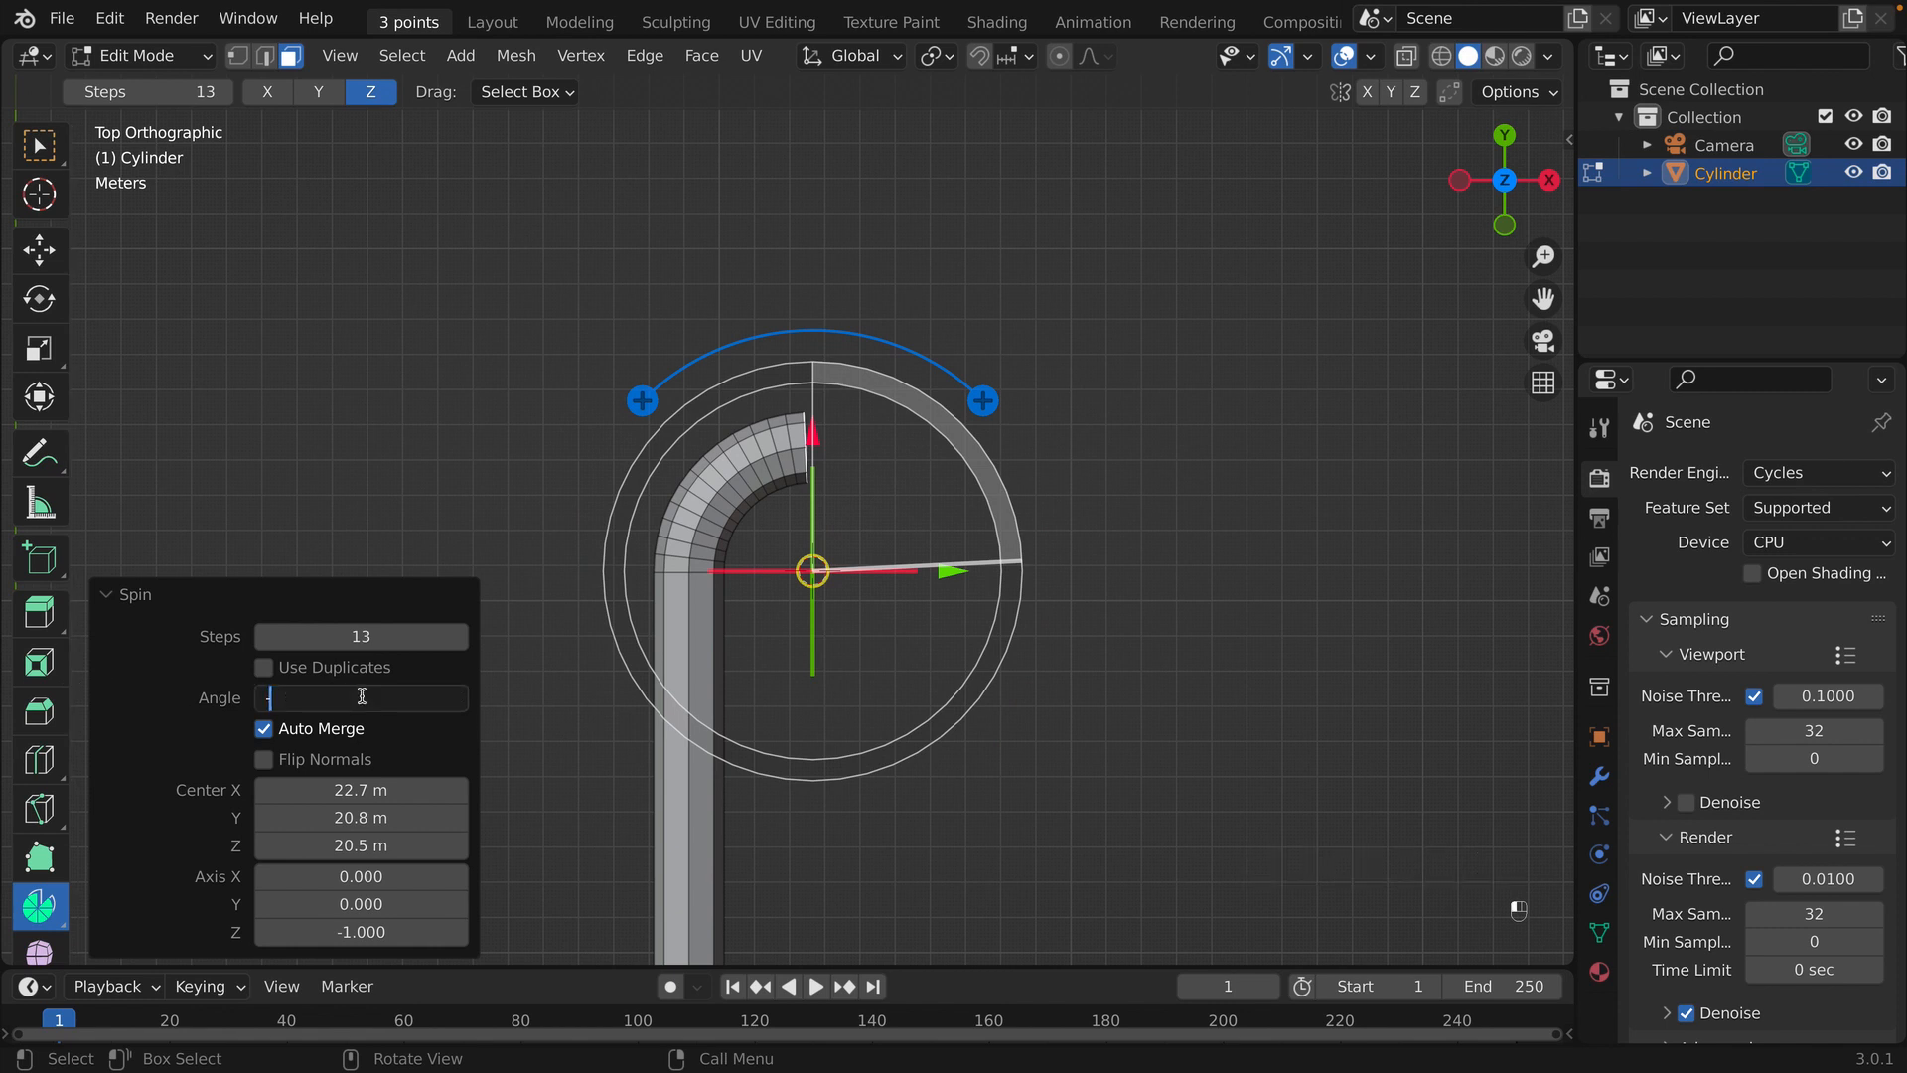
{"action": "key", "text": "Return"}
- Extrude the fourth bend's end face about 21.6 m along its normal toward +X
{"action": "left_click", "coordinate": [39, 250]}
{"action": "scroll", "coordinate": [514, 364], "scroll_direction": "up", "scroll_amount": 4}
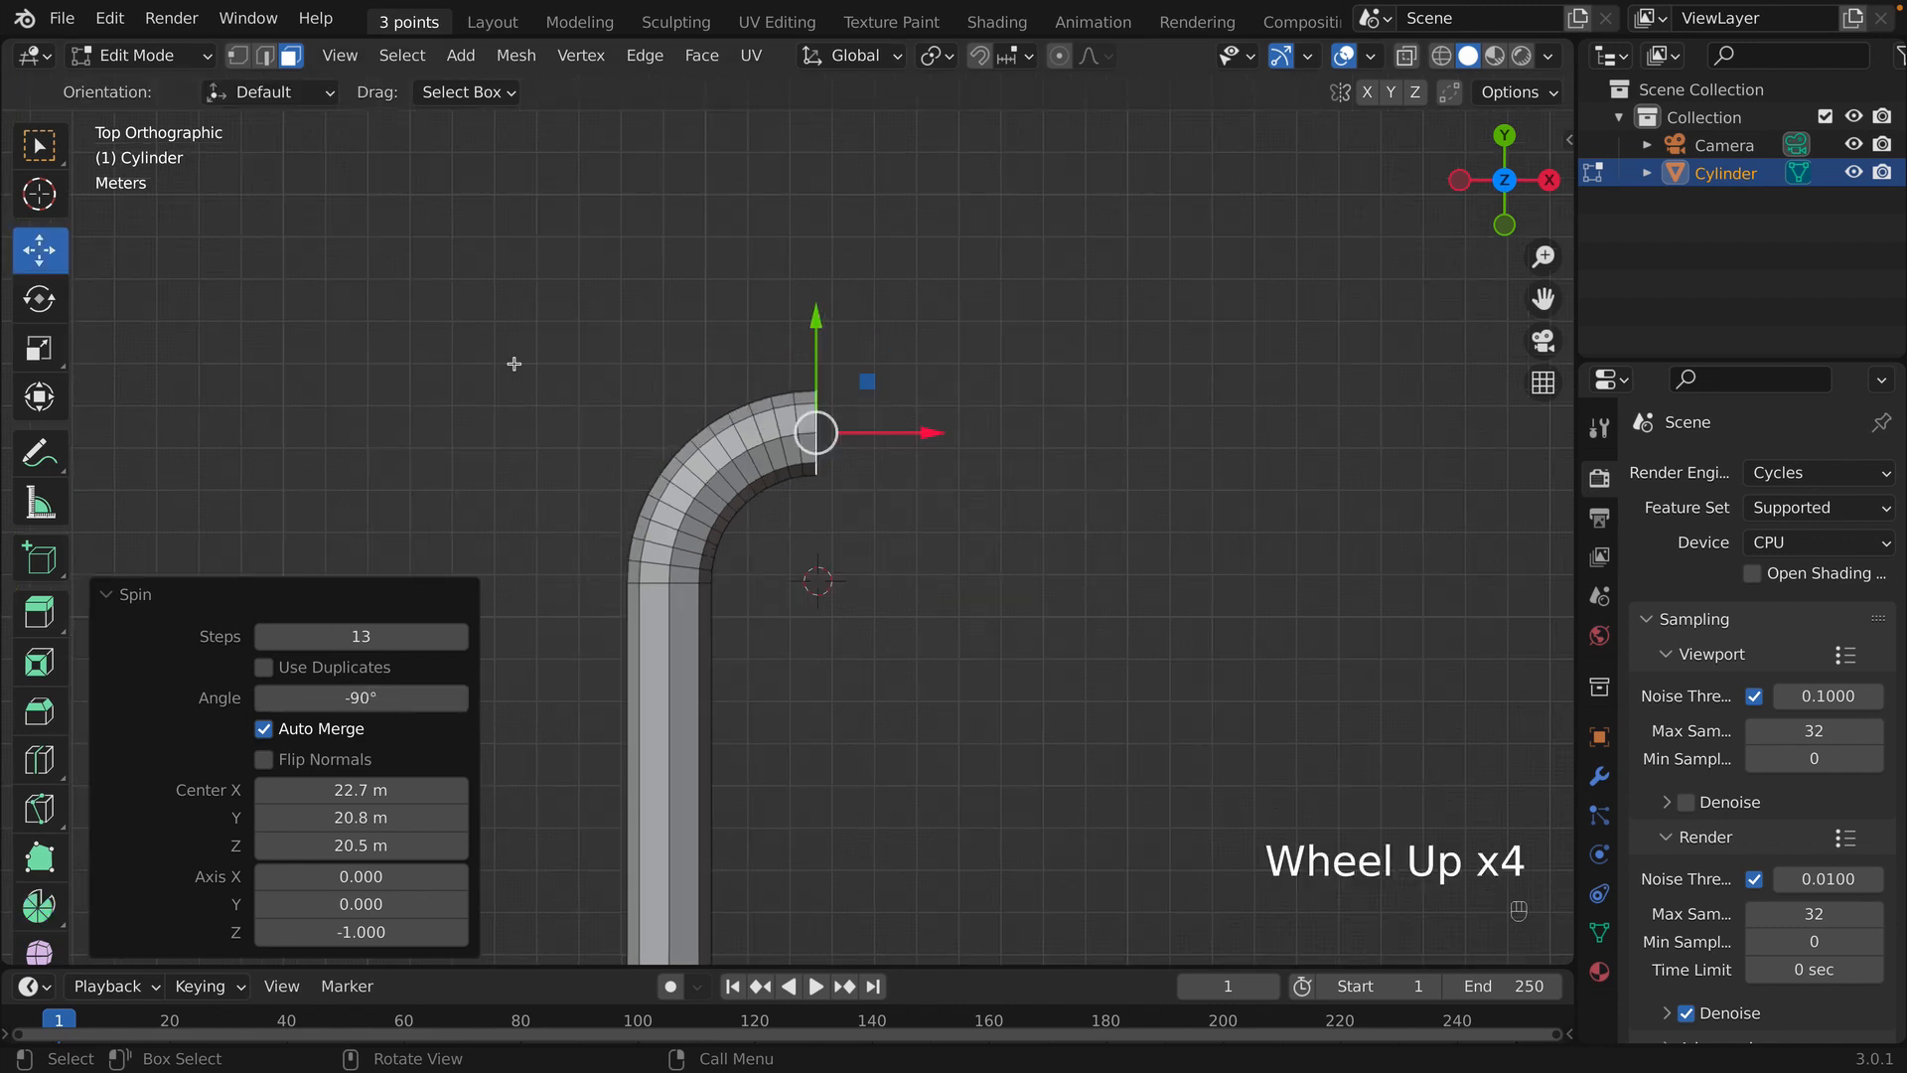
{"action": "key", "text": "e"}
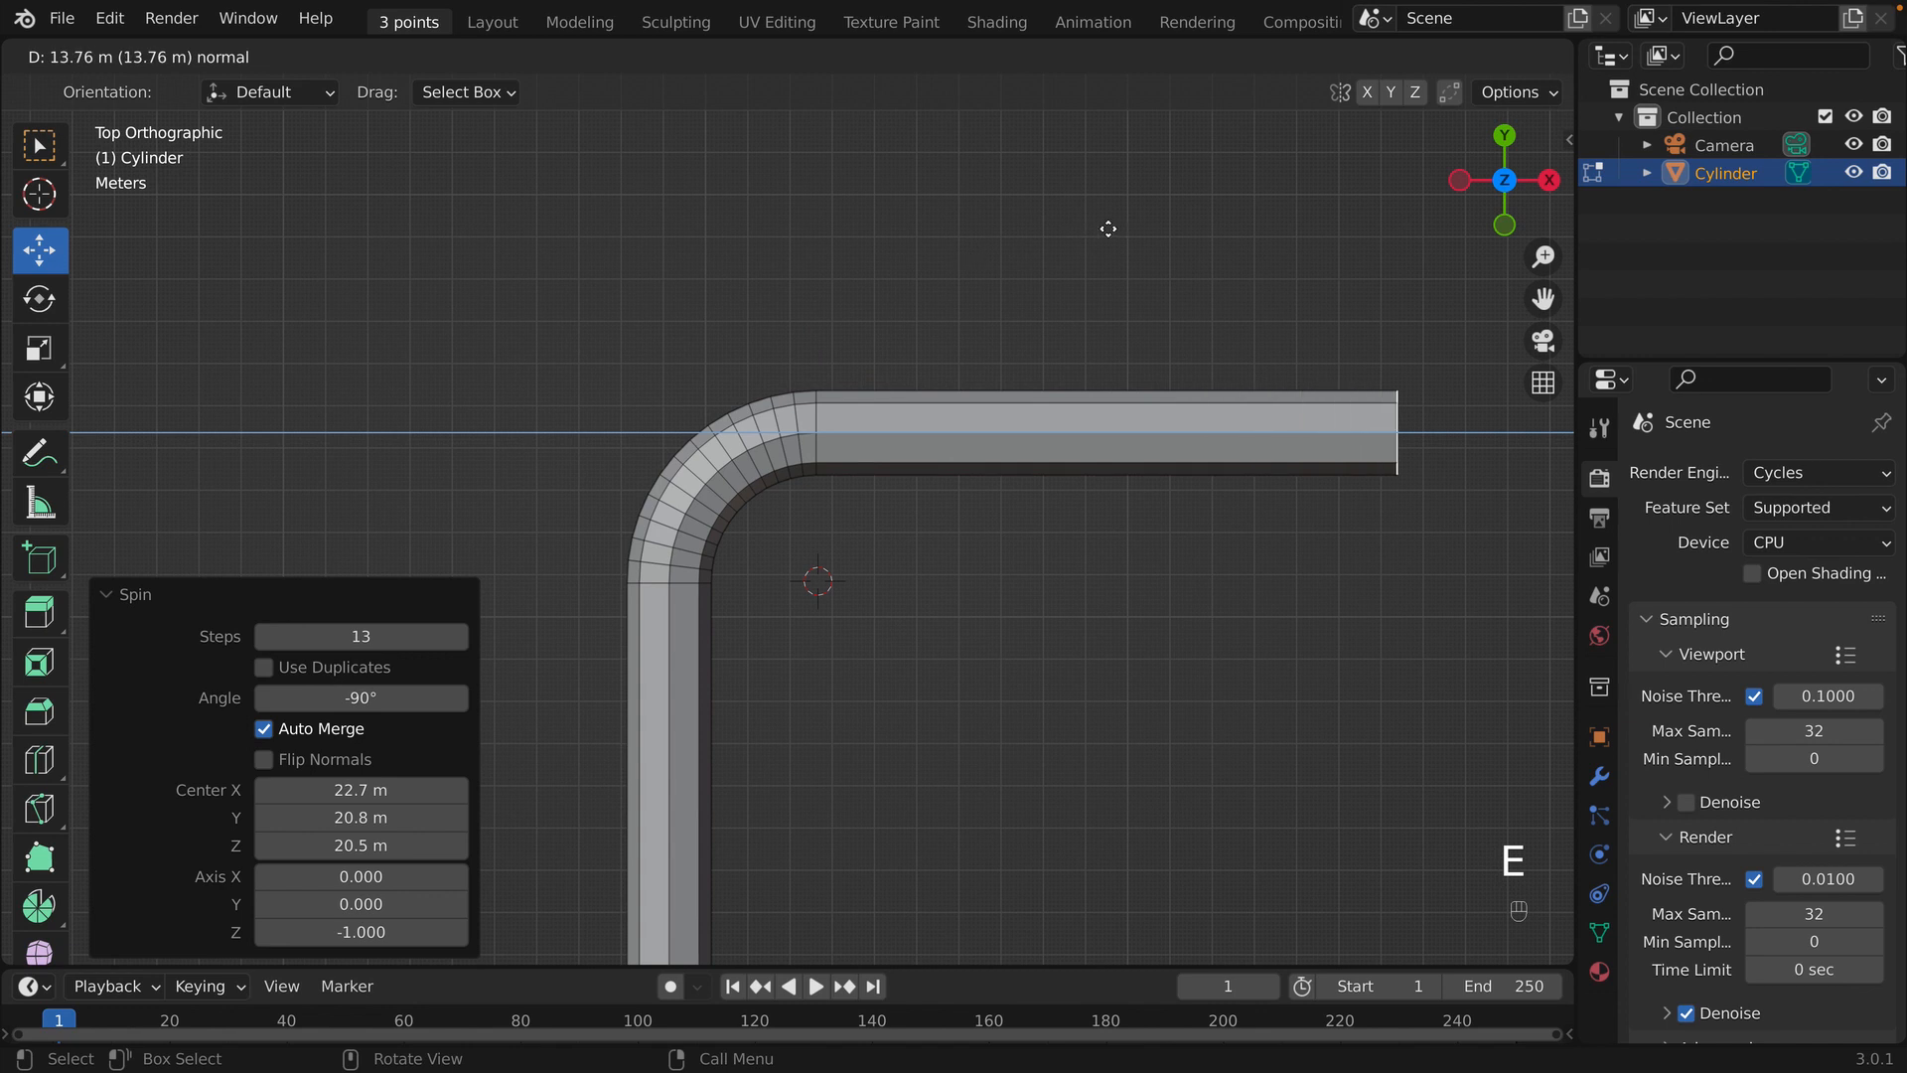
{"action": "left_click", "coordinate": [1426, 174]}
{"action": "scroll", "coordinate": [1427, 174], "scroll_direction": "down", "scroll_amount": 5}
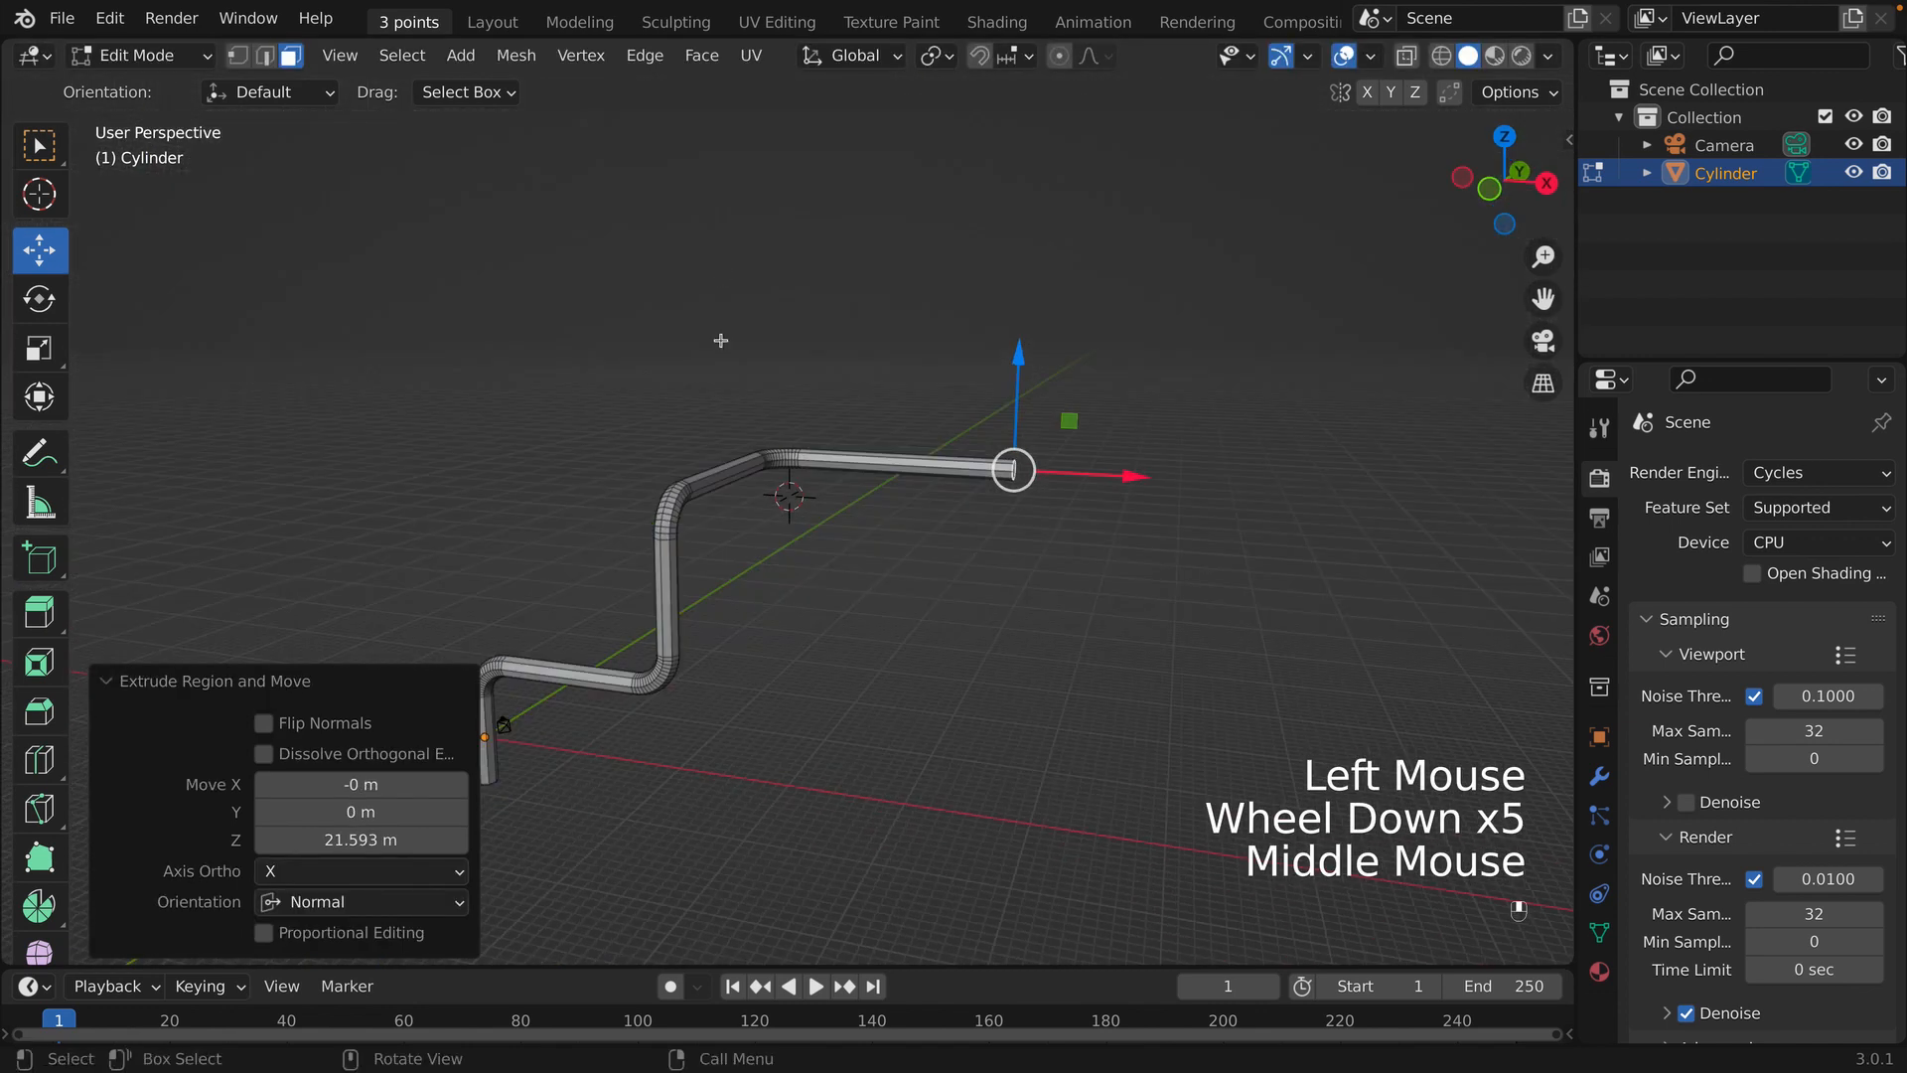